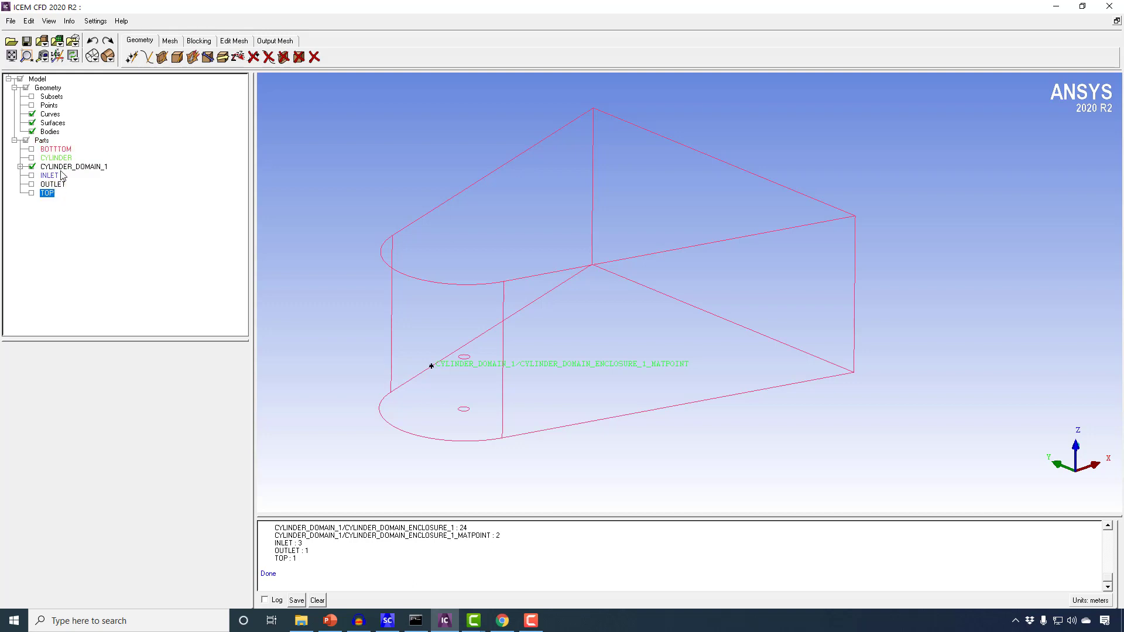
Step: Display the BOTTTOM and CYLINDER parts, briefly check INLET and TOP, and leave those two hidden
{"action": "left_click", "coordinate": [31, 149]}
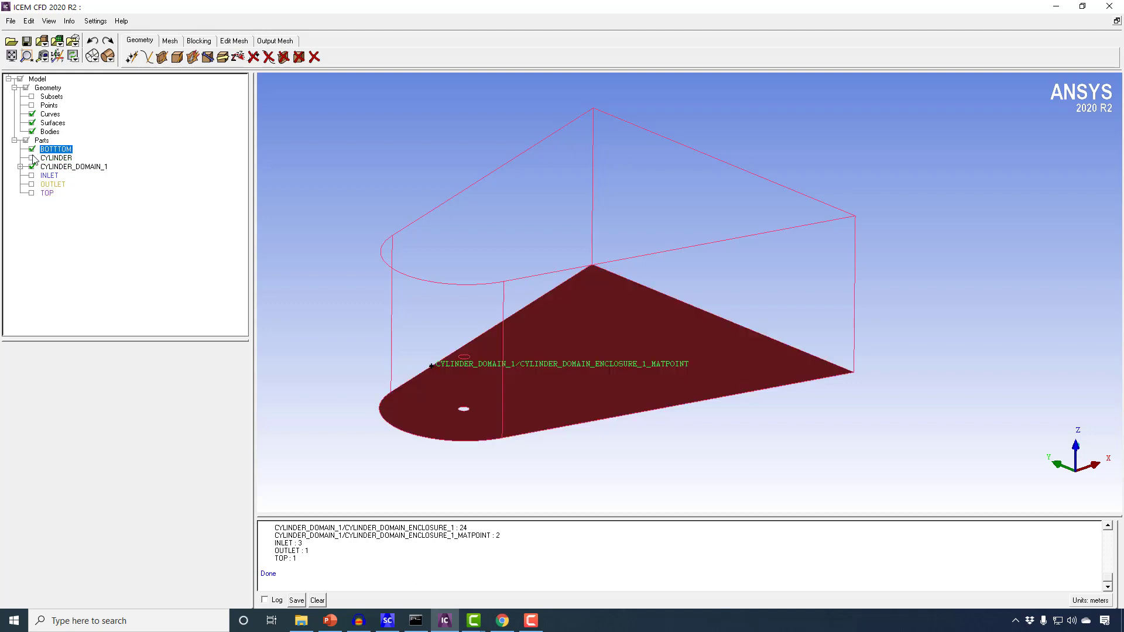
{"action": "left_click", "coordinate": [31, 158]}
{"action": "left_click", "coordinate": [32, 176]}
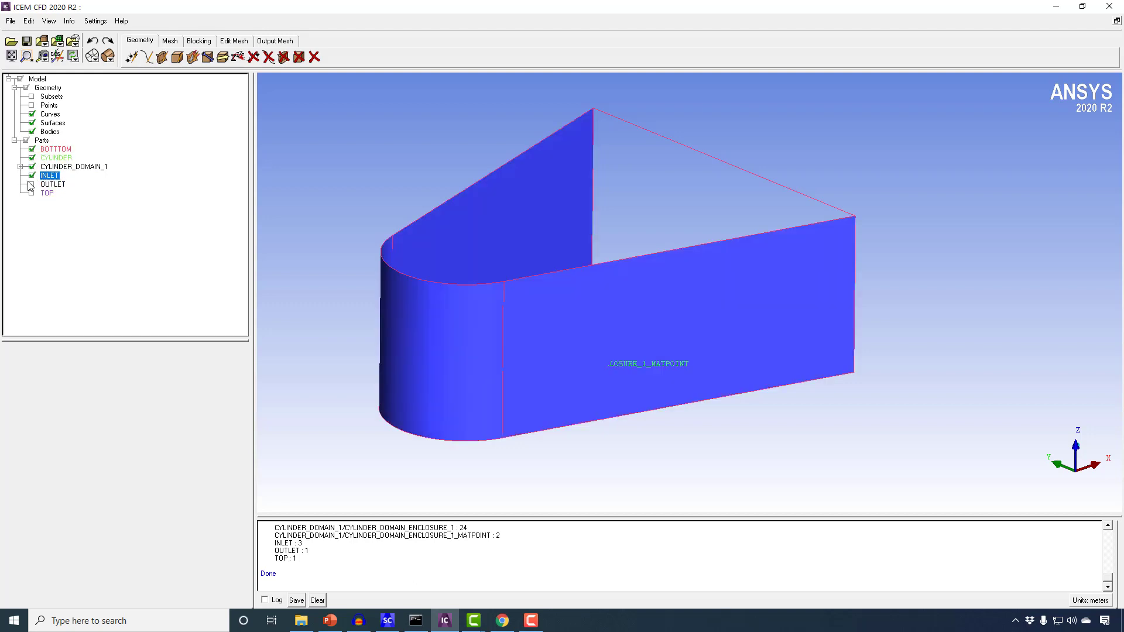
{"action": "left_click", "coordinate": [32, 193]}
{"action": "left_click", "coordinate": [32, 193]}
{"action": "left_click", "coordinate": [31, 175]}
{"action": "left_click_drag", "start_coordinate": [383, 298], "coordinate": [384, 316]}
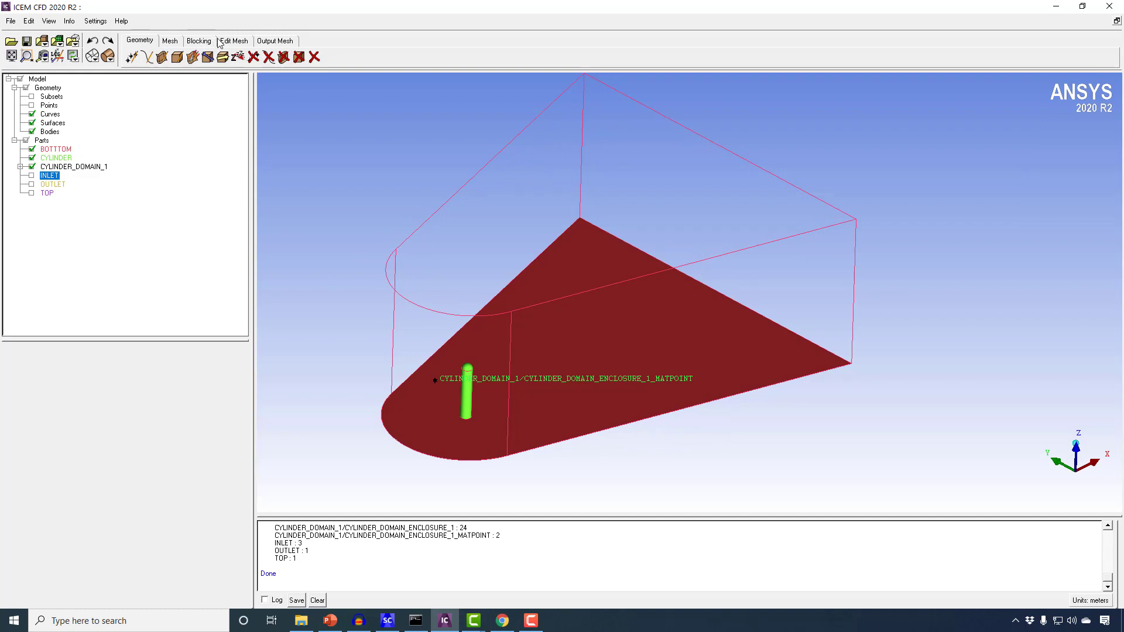
Step: Delete the material point body CYLINDER_DOMAIN_ENCLOSURE_1_MATPOINT from the fluid domain
{"action": "left_click", "coordinate": [299, 57]}
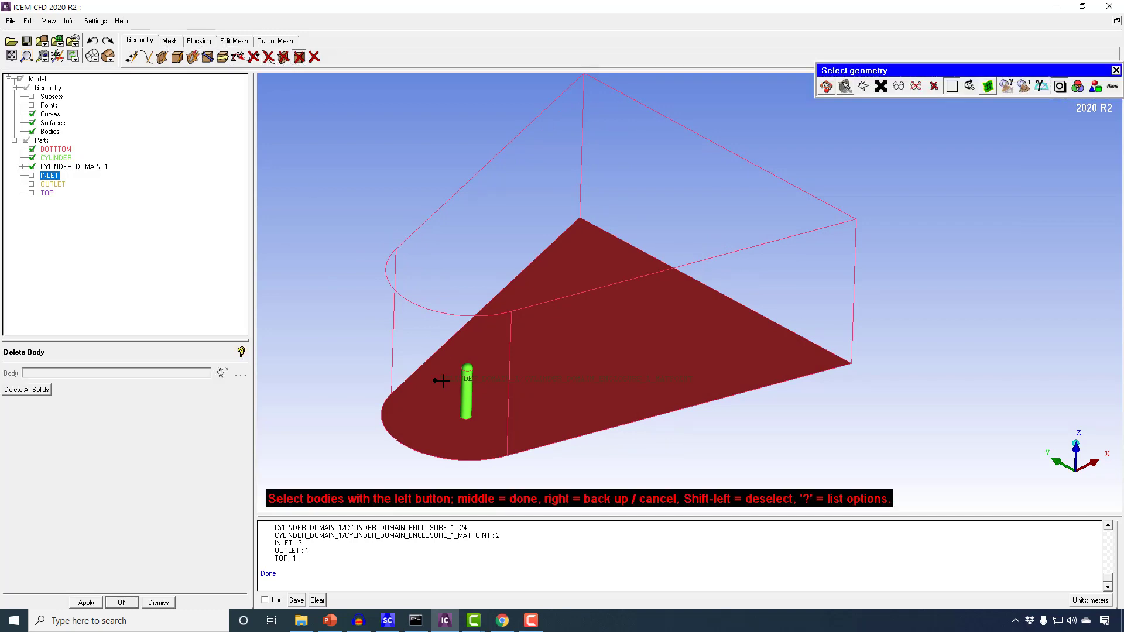
{"action": "left_click", "coordinate": [439, 379]}
{"action": "middle_click", "coordinate": [435, 379]}
{"action": "middle_click", "coordinate": [371, 349]}
Step: Hide the geometry's surfaces and display its points along with the curves
{"action": "left_click_drag", "start_coordinate": [353, 290], "coordinate": [441, 202]}
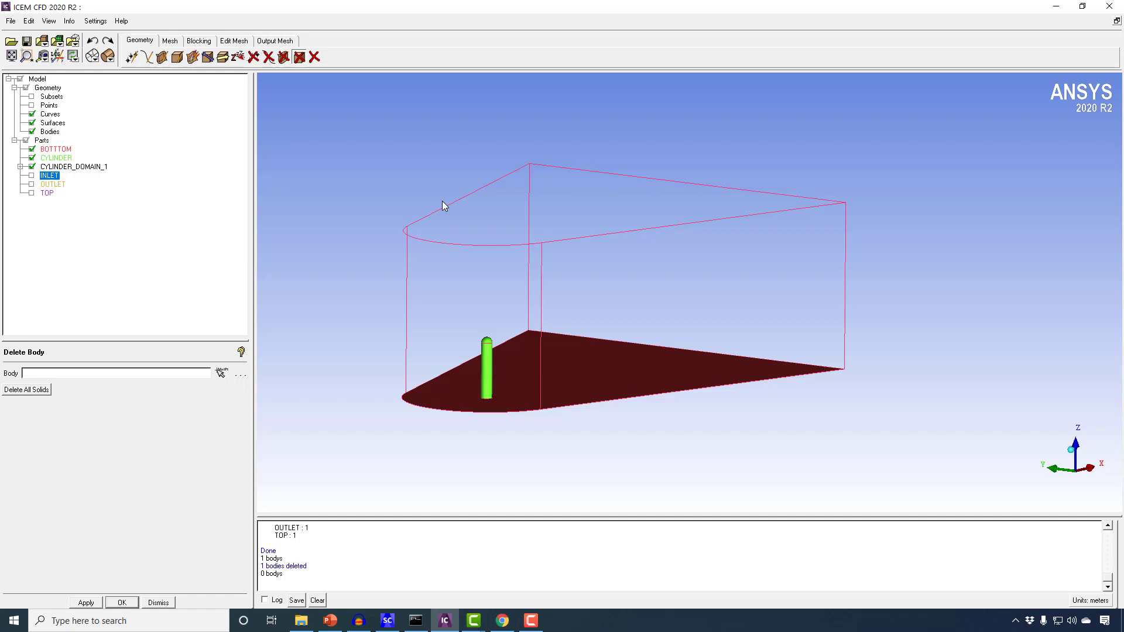
{"action": "left_click_drag", "start_coordinate": [442, 201], "coordinate": [424, 190]}
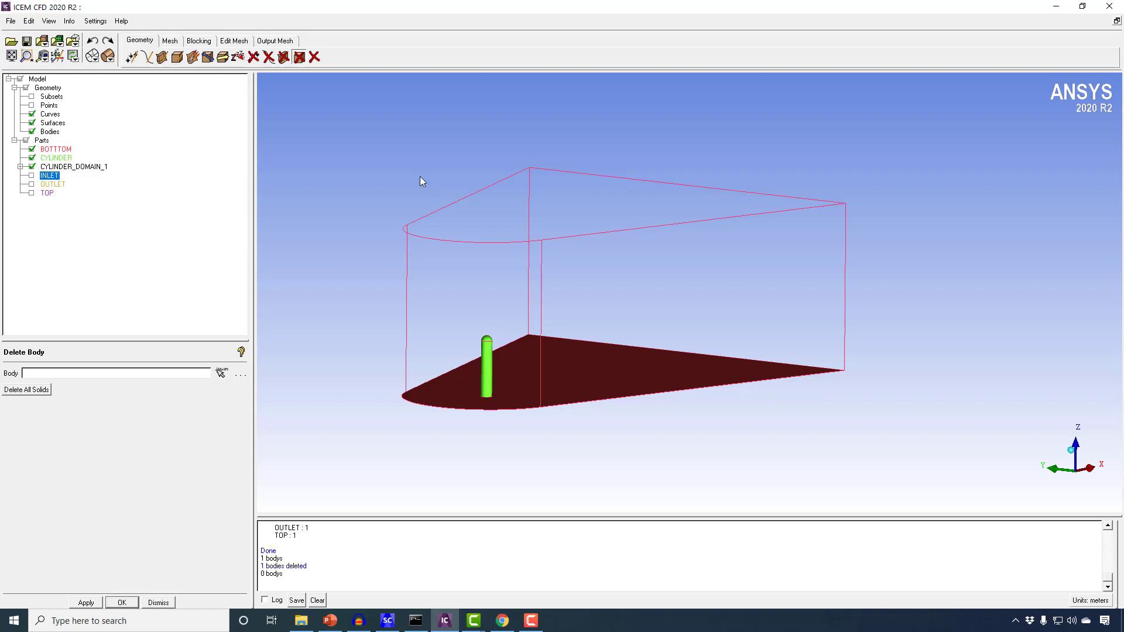
{"action": "left_click_drag", "start_coordinate": [430, 193], "coordinate": [403, 328]}
{"action": "left_click", "coordinate": [32, 123]}
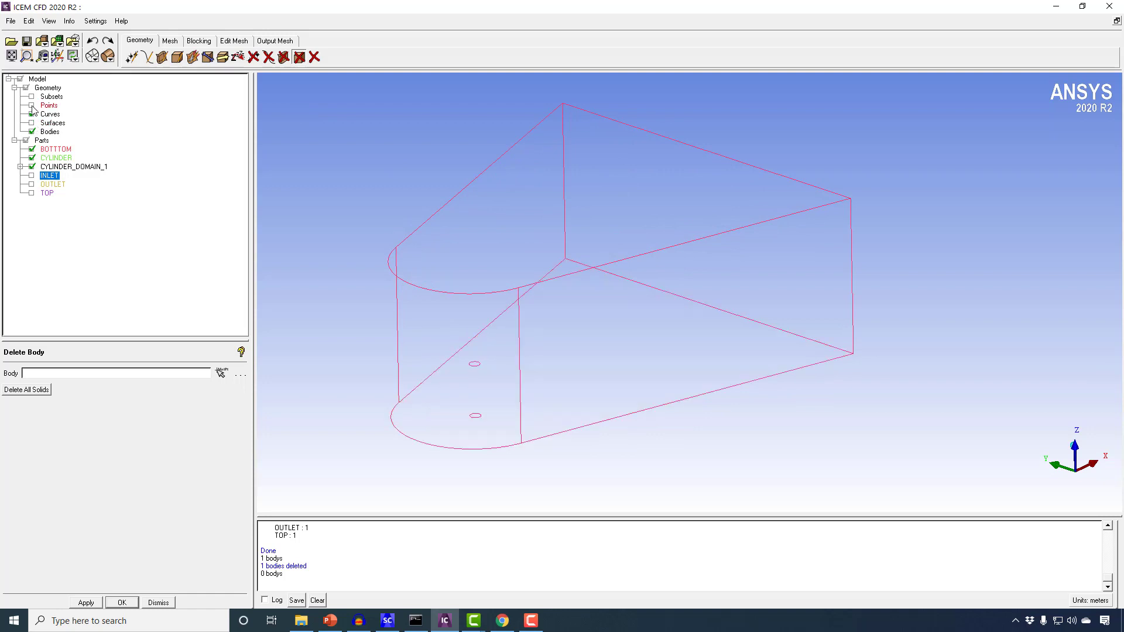
{"action": "left_click", "coordinate": [32, 105]}
Step: Permanently delete all the points around the upper circle of the cylinder
{"action": "scroll", "coordinate": [386, 314], "scroll_direction": "up", "scroll_amount": 2}
{"action": "scroll", "coordinate": [386, 309], "scroll_direction": "up", "scroll_amount": 3}
{"action": "middle_click_drag", "start_coordinate": [311, 453], "coordinate": [560, 259]}
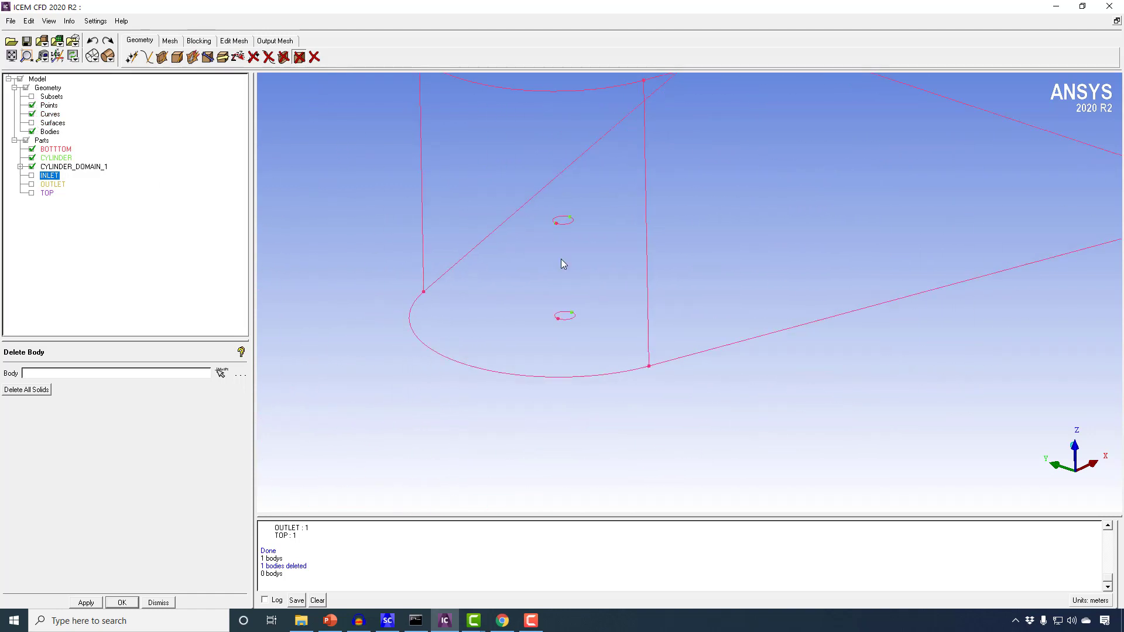
{"action": "scroll", "coordinate": [561, 259], "scroll_direction": "up", "scroll_amount": 5}
{"action": "middle_click_drag", "start_coordinate": [451, 224], "coordinate": [509, 210]}
{"action": "scroll", "coordinate": [509, 211], "scroll_direction": "up", "scroll_amount": 1}
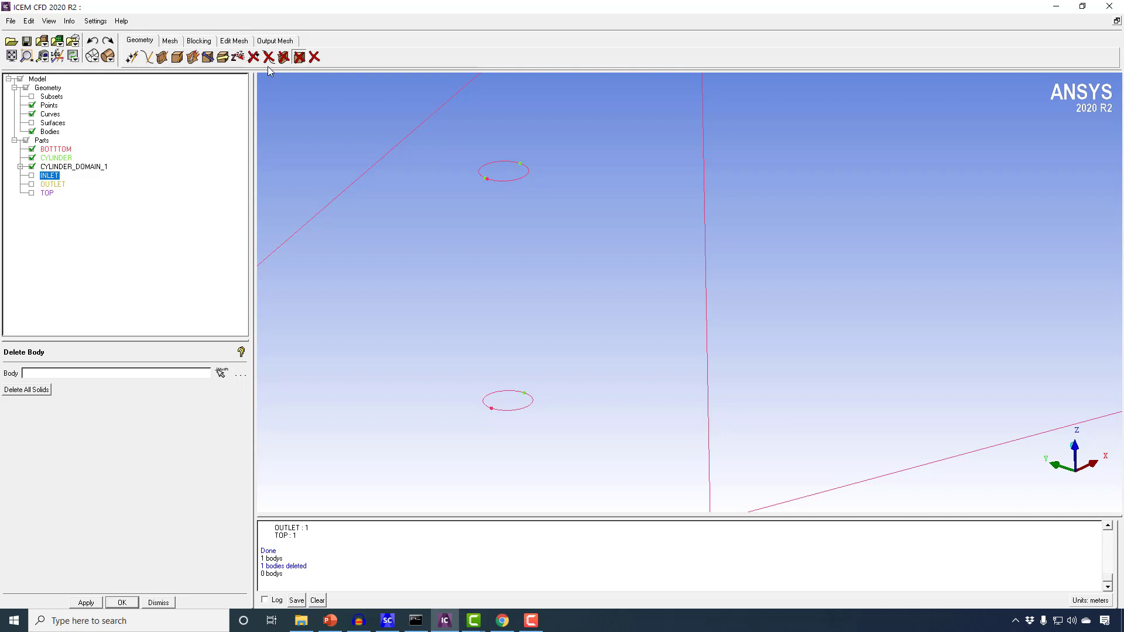
{"action": "left_click", "coordinate": [254, 57]}
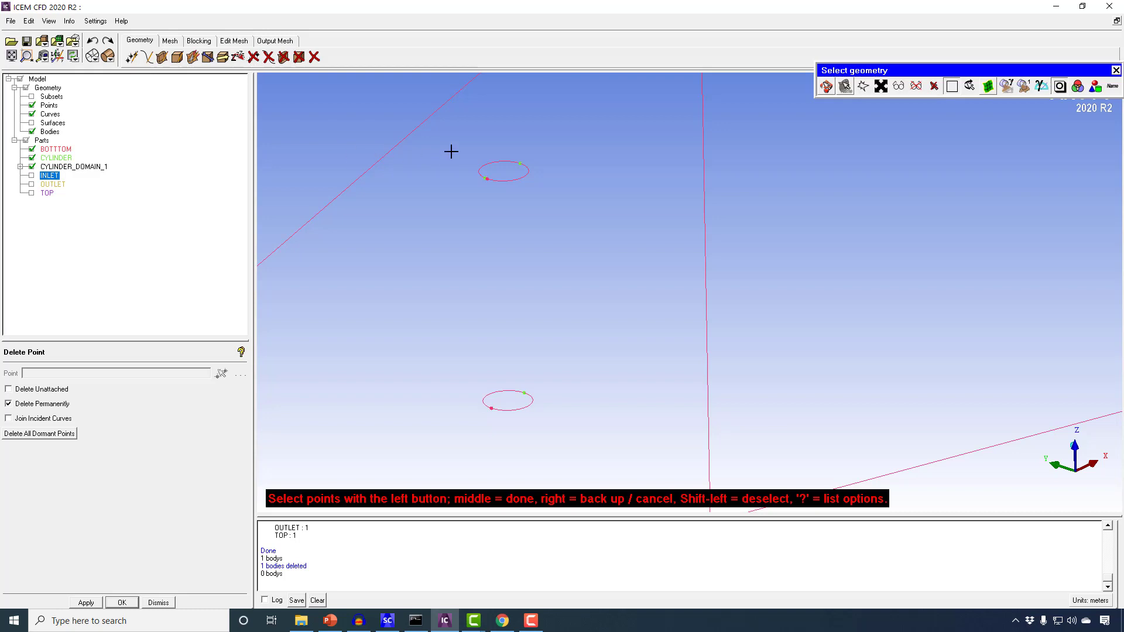
{"action": "left_click_drag", "start_coordinate": [456, 144], "coordinate": [546, 211]}
{"action": "middle_click", "coordinate": [545, 209]}
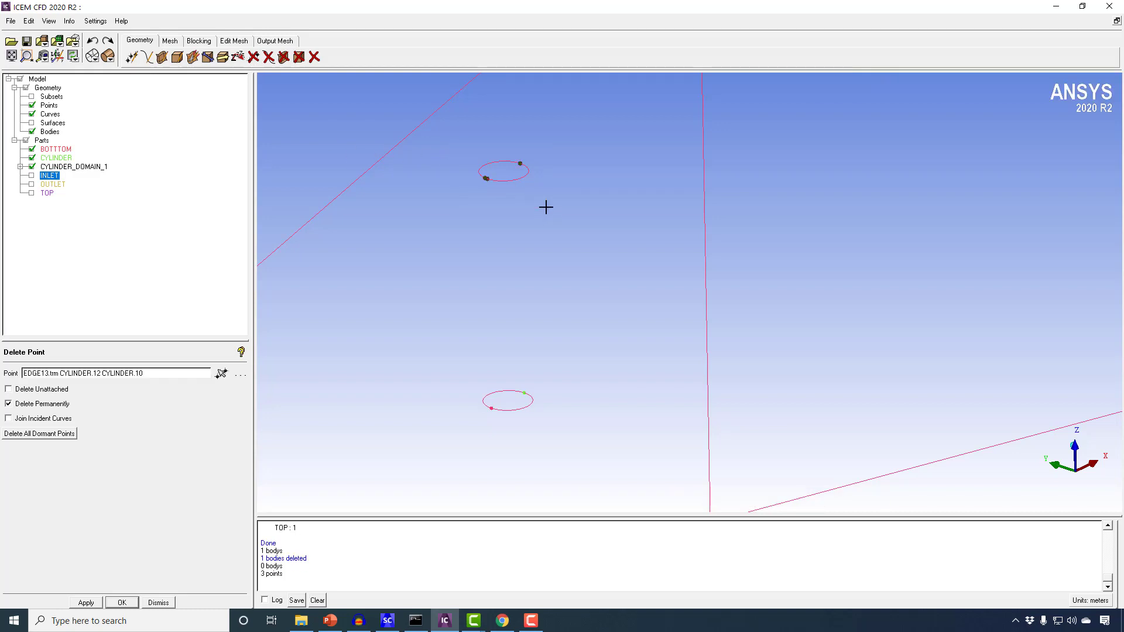
Step: Create points along the cylinder's lower circle curve at parameters 0.5, 0.25 and 0.75
{"action": "left_click", "coordinate": [139, 54]}
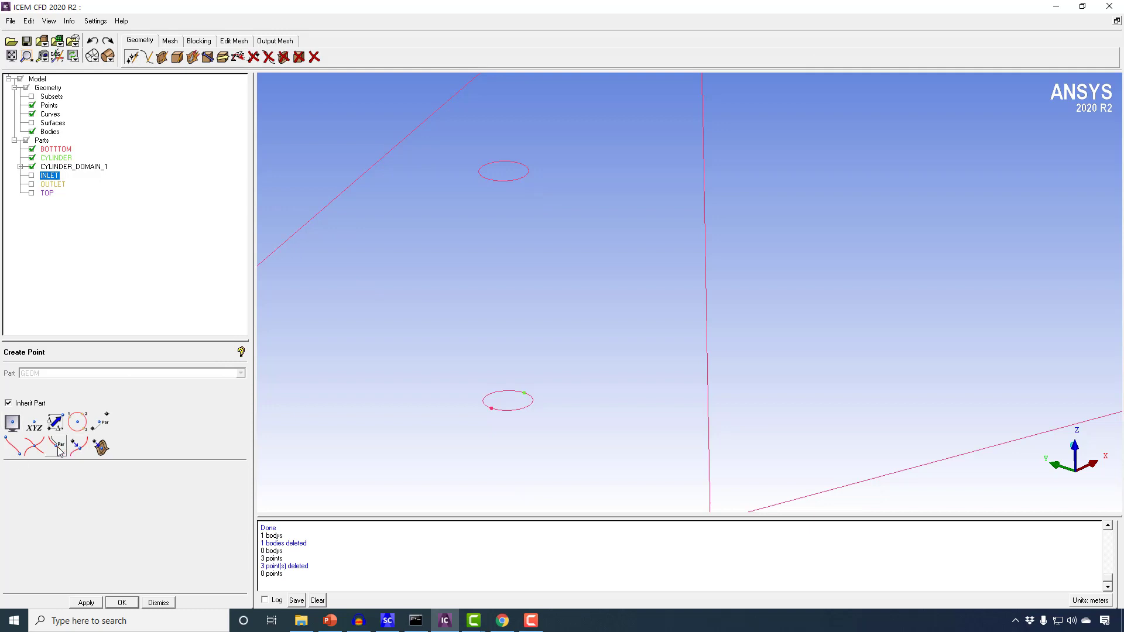
{"action": "left_click", "coordinate": [58, 447]}
{"action": "left_click", "coordinate": [484, 398]}
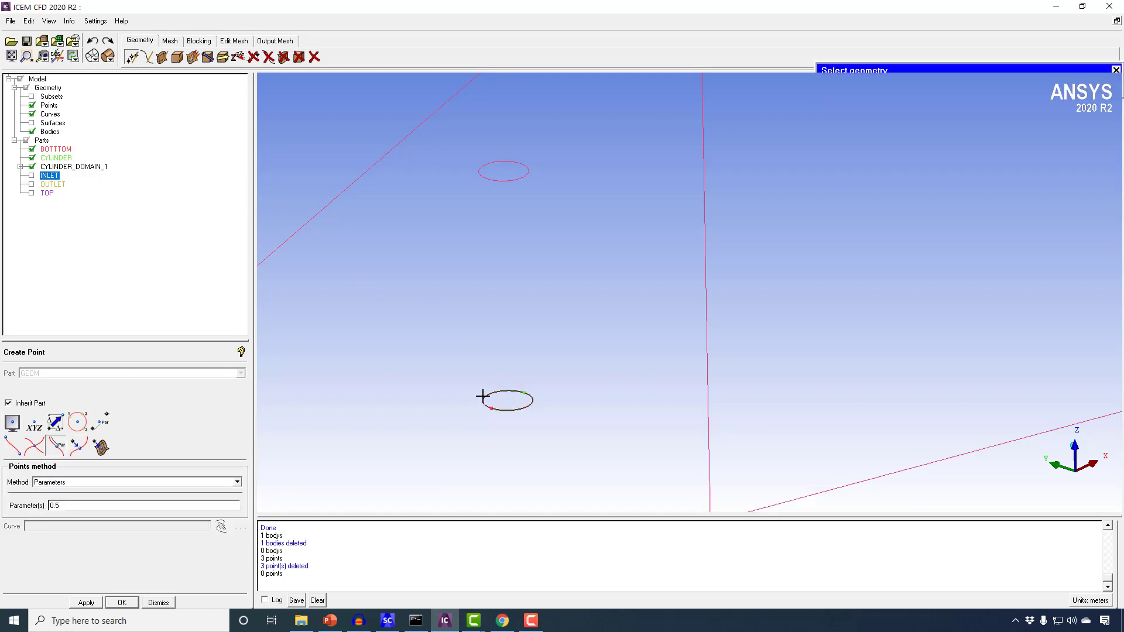
{"action": "triple_click", "coordinate": [84, 507]}
{"action": "type", "text": "0.25"}
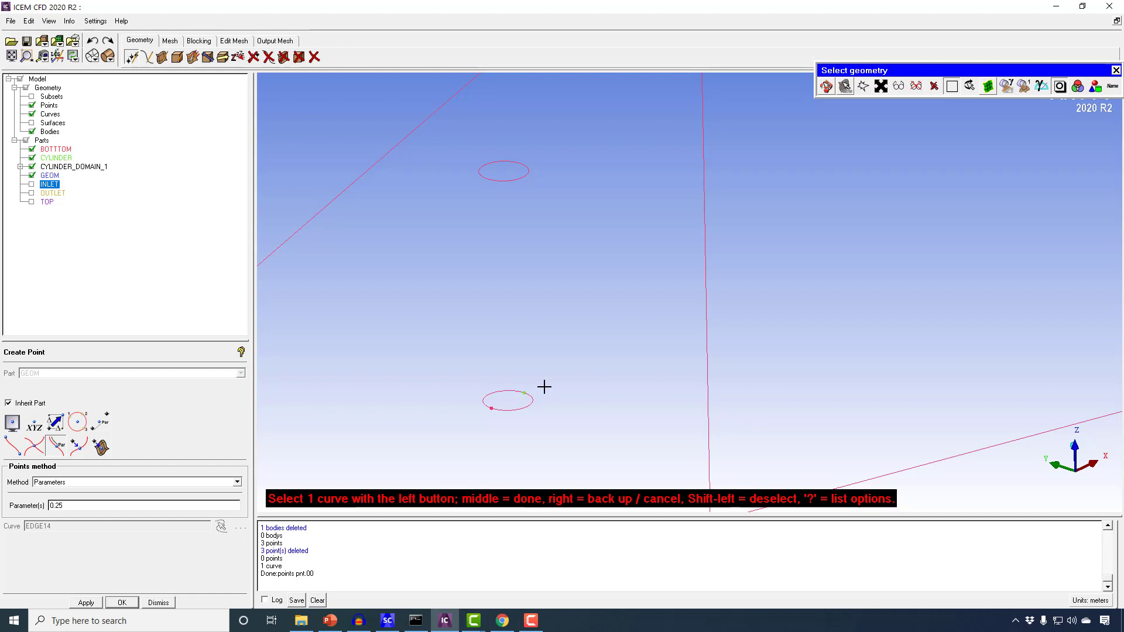
{"action": "left_click", "coordinate": [504, 392]}
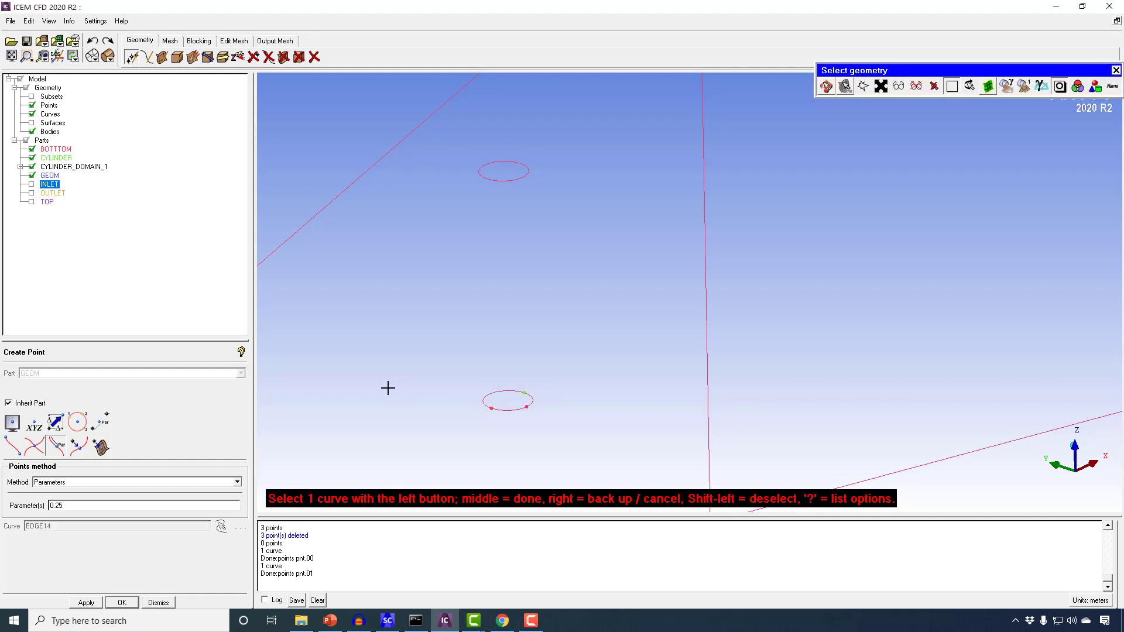
{"action": "left_click_drag", "start_coordinate": [87, 507], "coordinate": [37, 508]}
{"action": "type", "text": "0.75"}
{"action": "left_click", "coordinate": [489, 391]}
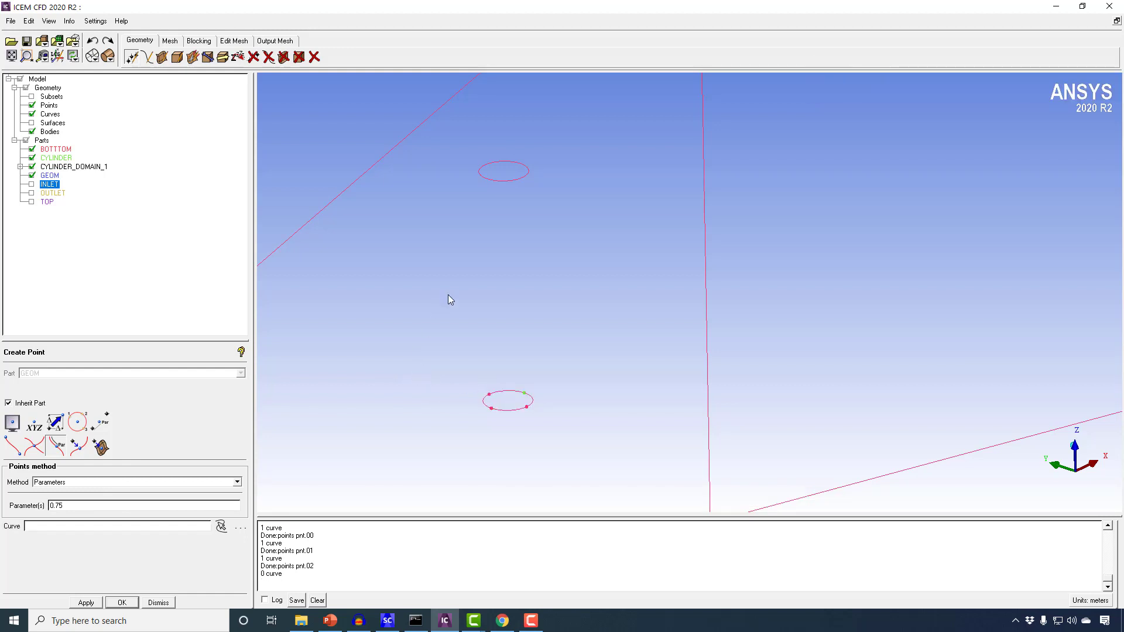
Step: Try to split the cylinder's lower circle curve at its points with the Segment by point method
{"action": "scroll", "coordinate": [443, 272], "scroll_direction": "down", "scroll_amount": 5}
{"action": "middle_click_drag", "start_coordinate": [524, 385], "coordinate": [458, 357]}
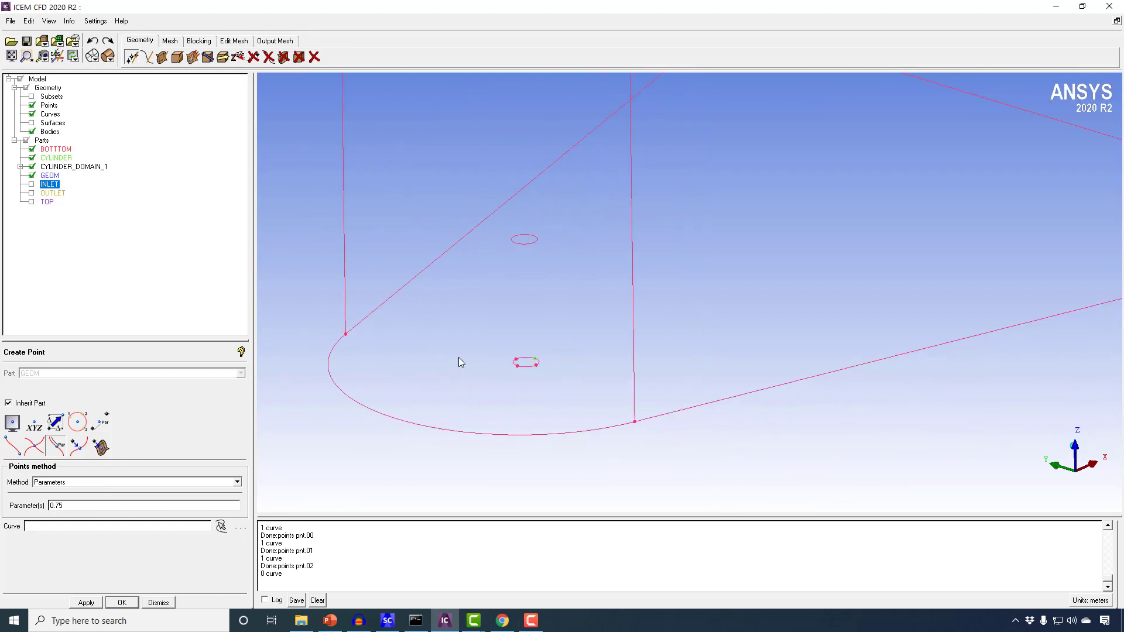
{"action": "left_click_drag", "start_coordinate": [459, 357], "coordinate": [459, 394]}
{"action": "scroll", "coordinate": [451, 359], "scroll_direction": "up", "scroll_amount": 2}
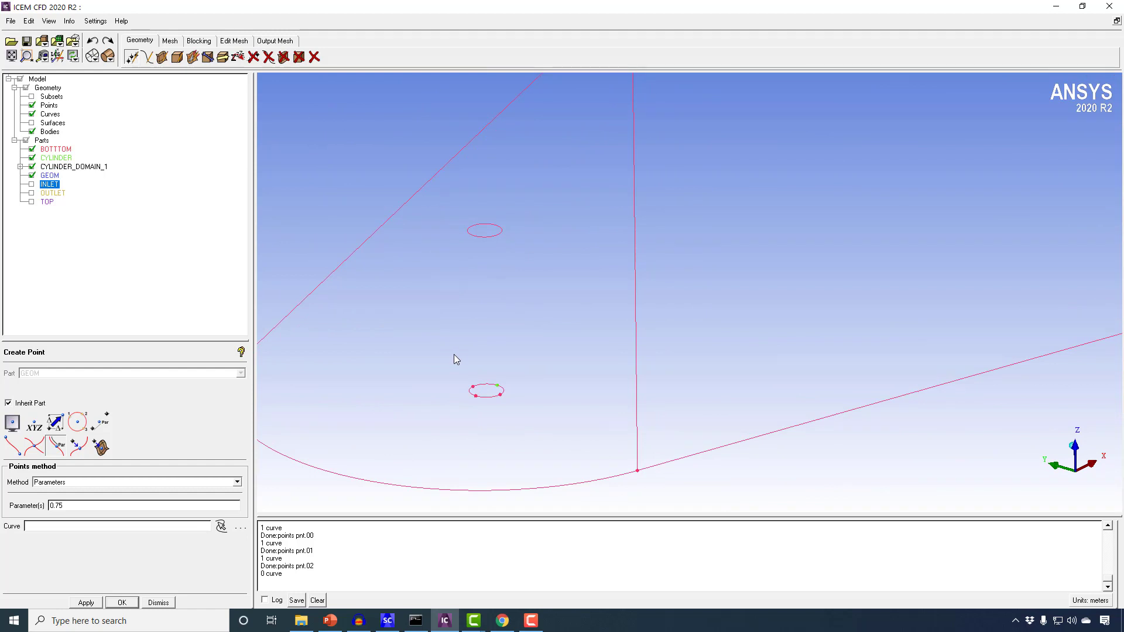
{"action": "left_click_drag", "start_coordinate": [445, 337], "coordinate": [426, 328]}
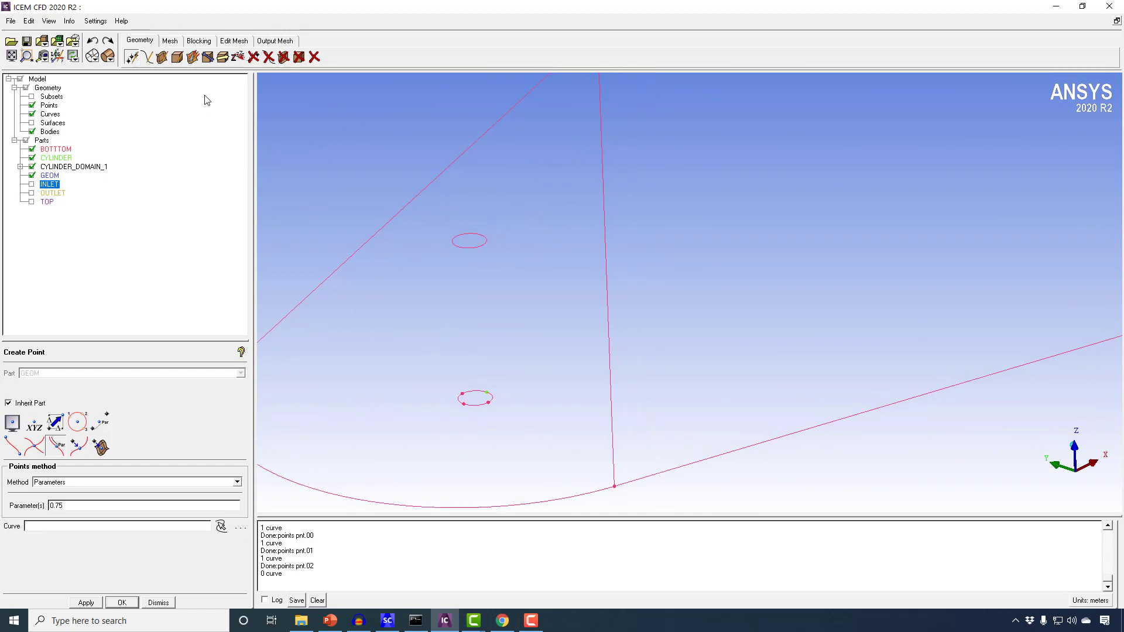
{"action": "left_click", "coordinate": [147, 57]}
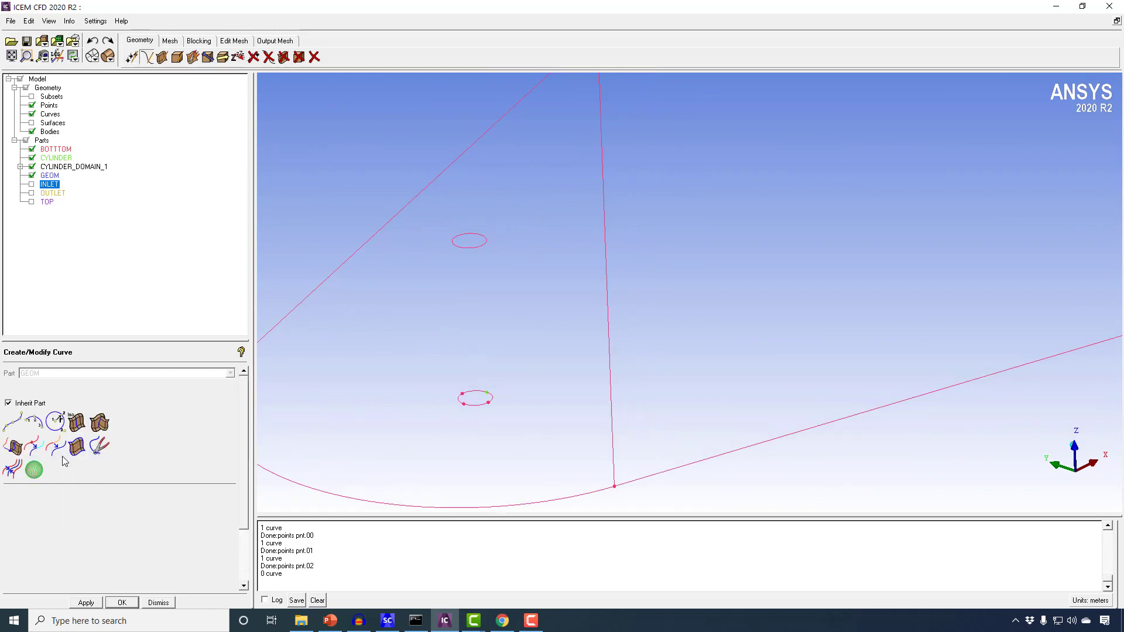
{"action": "left_click", "coordinate": [34, 446]}
{"action": "left_click", "coordinate": [466, 403]}
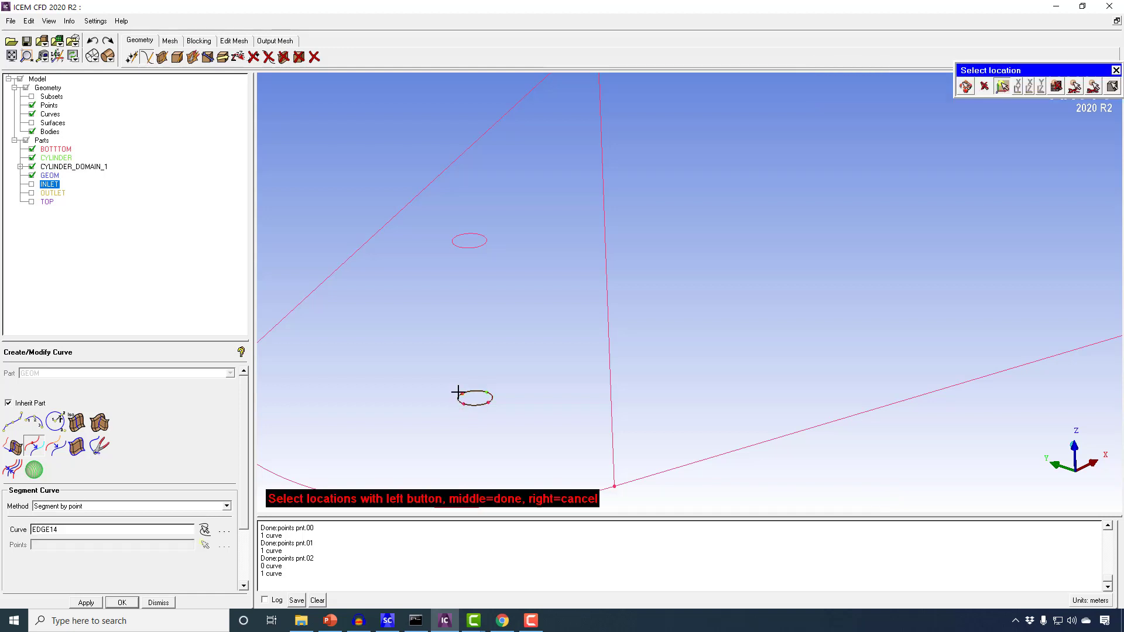
{"action": "left_click", "coordinate": [463, 404]}
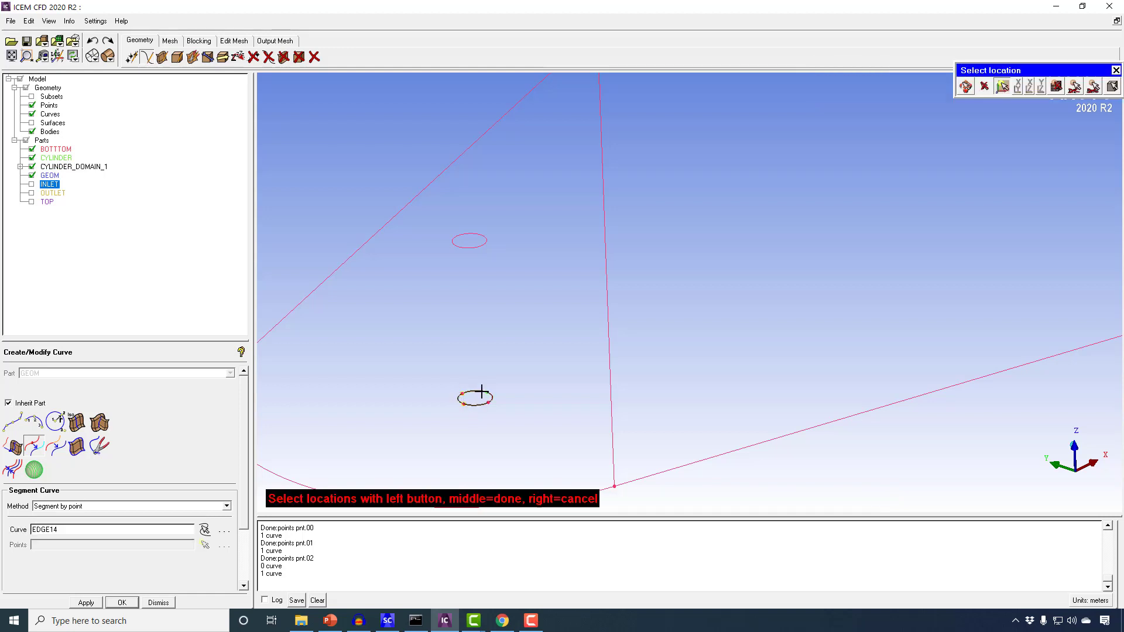
{"action": "middle_click", "coordinate": [498, 418]}
{"action": "left_click", "coordinate": [484, 405]}
{"action": "middle_click", "coordinate": [502, 421]}
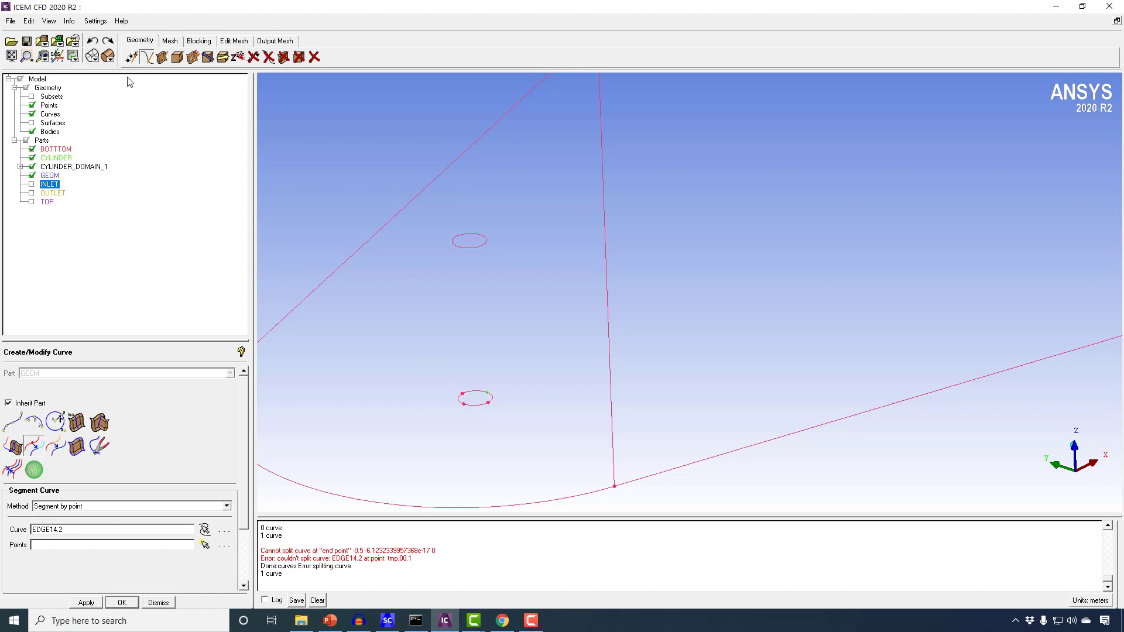
Step: Create a point at the center of the cylinder's lower circle, using its arc as the reference
{"action": "left_click", "coordinate": [132, 57]}
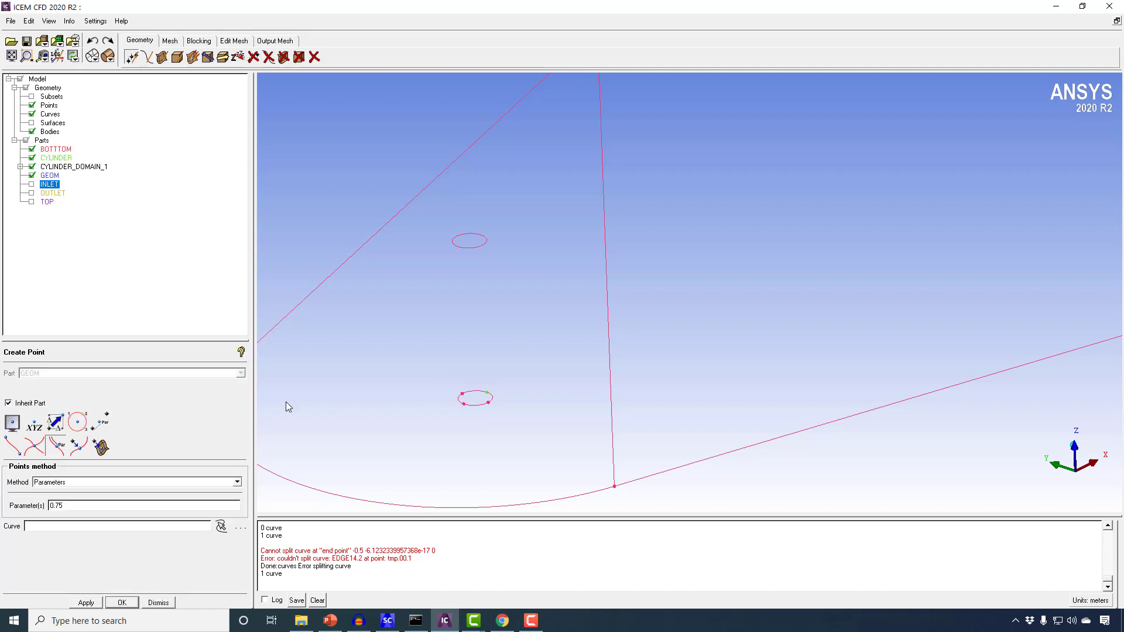
{"action": "left_click", "coordinate": [78, 423]}
{"action": "left_click", "coordinate": [63, 492]}
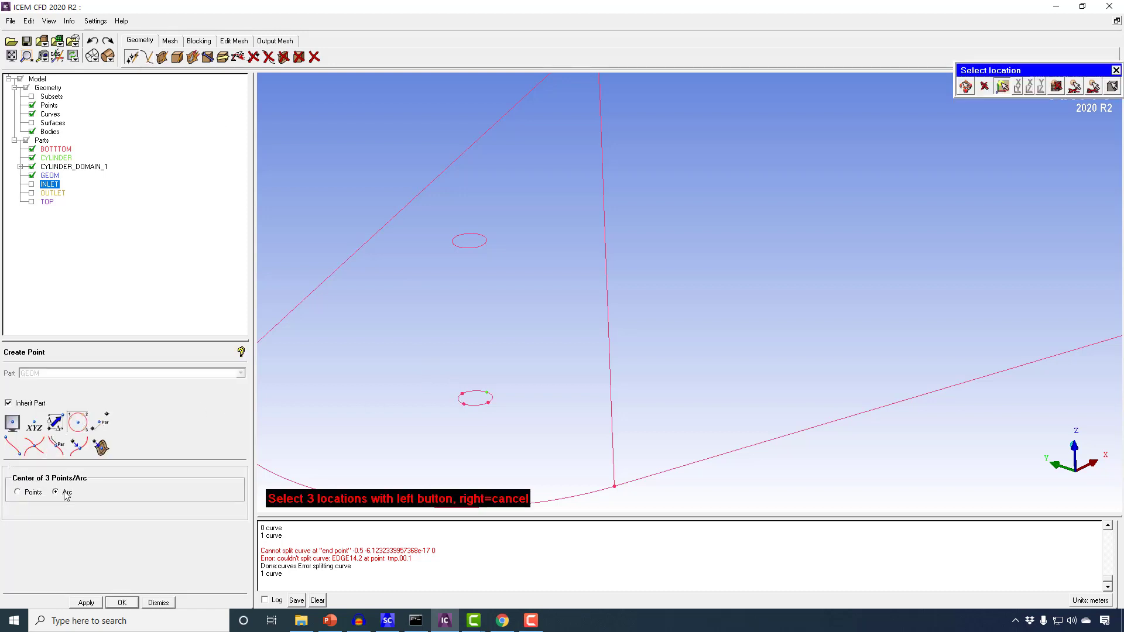
{"action": "left_click", "coordinate": [218, 509]}
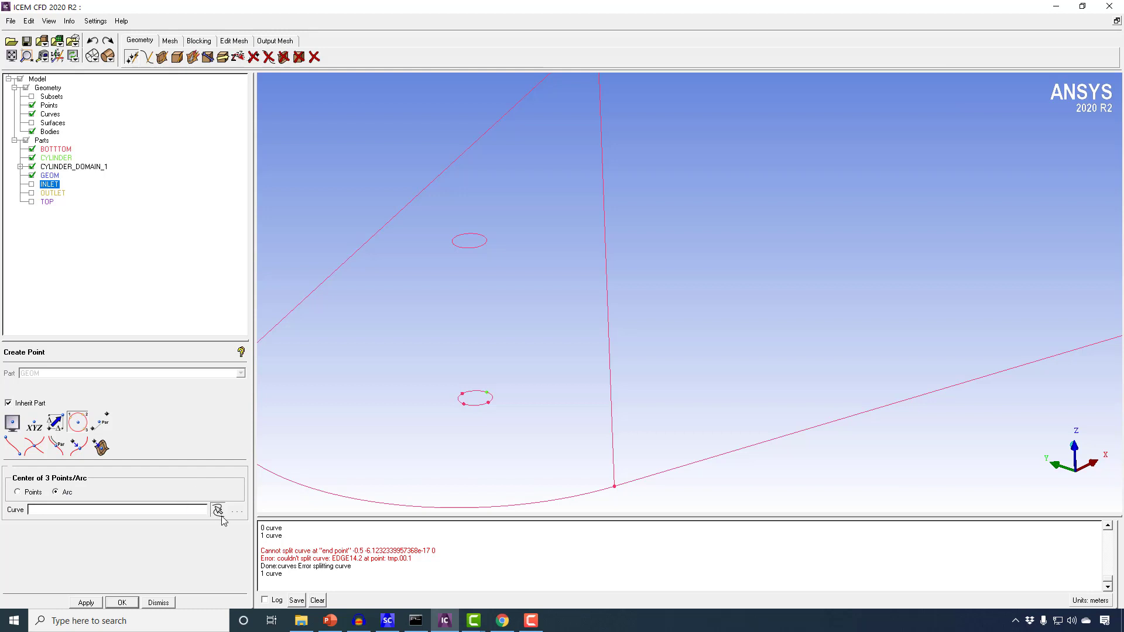
{"action": "left_click", "coordinate": [475, 405]}
Step: Permanently delete the curves forming the cylinder's lower circle, leaving its points in place
{"action": "scroll", "coordinate": [462, 345], "scroll_direction": "up", "scroll_amount": 4}
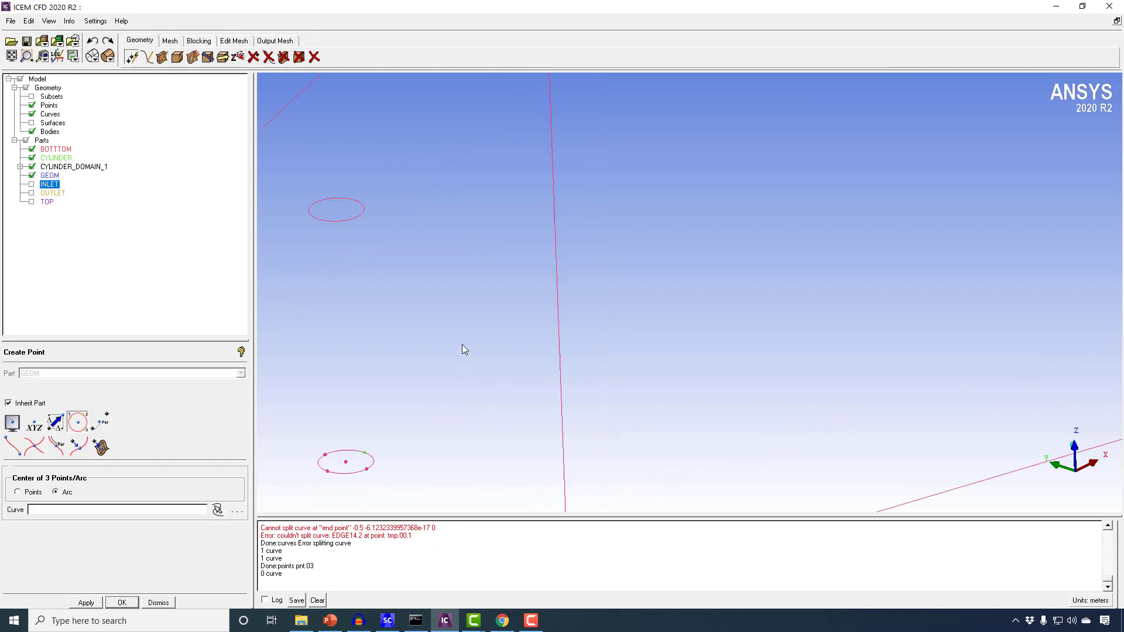
{"action": "scroll", "coordinate": [573, 269], "scroll_direction": "up", "scroll_amount": 4}
{"action": "middle_click_drag", "start_coordinate": [423, 240], "coordinate": [666, 261]}
{"action": "scroll", "coordinate": [666, 261], "scroll_direction": "up", "scroll_amount": 2}
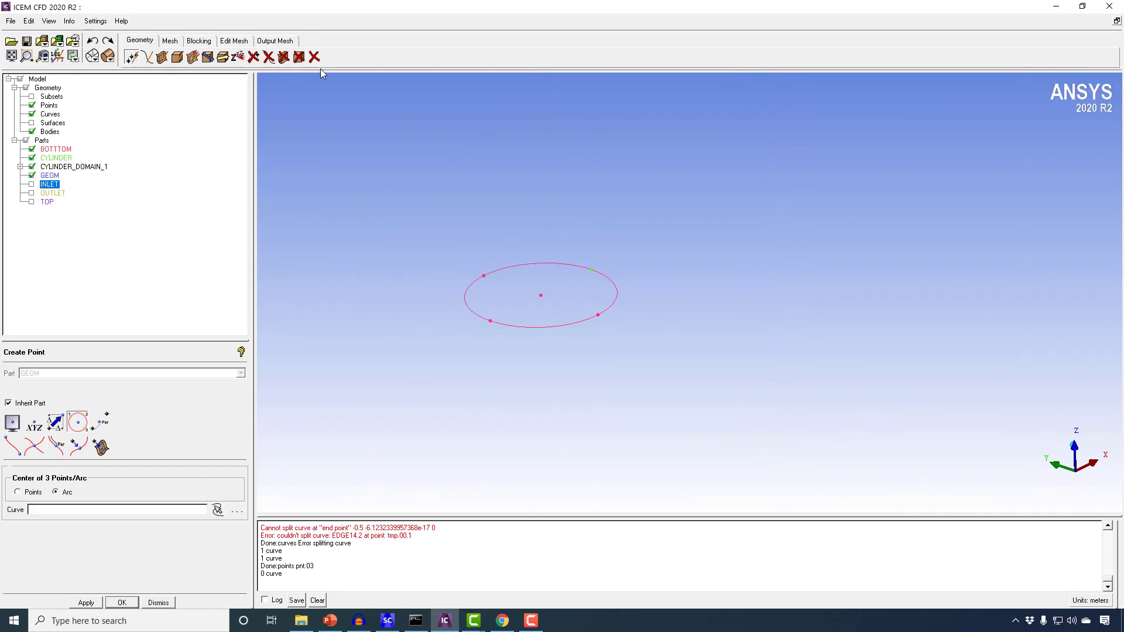
{"action": "left_click", "coordinate": [268, 56]}
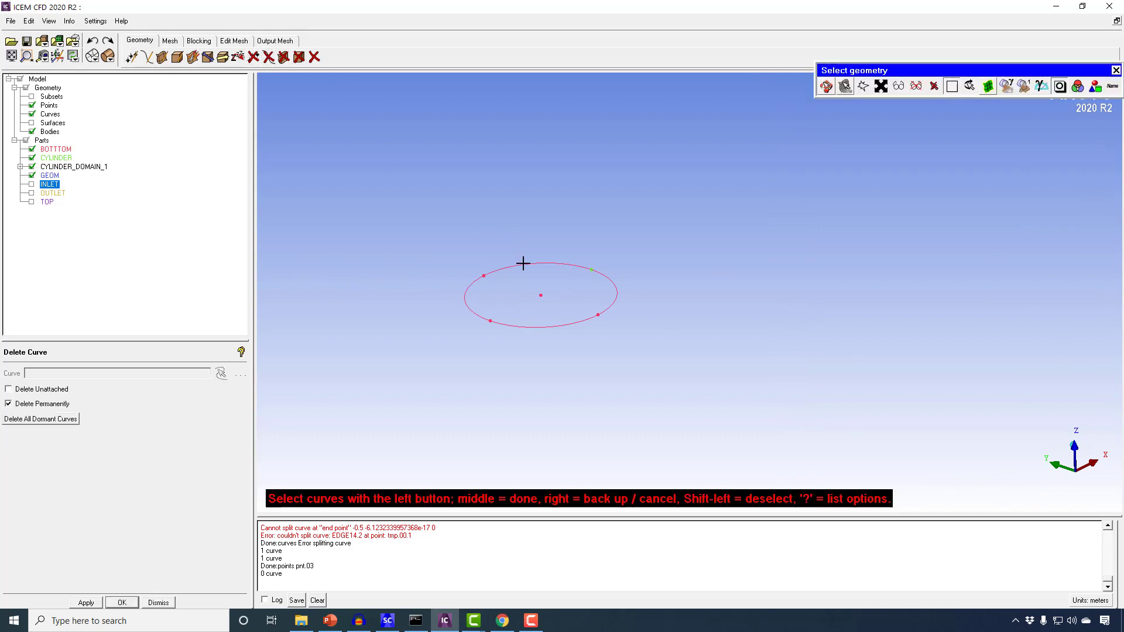
{"action": "left_click", "coordinate": [466, 293]}
{"action": "middle_click", "coordinate": [502, 294]}
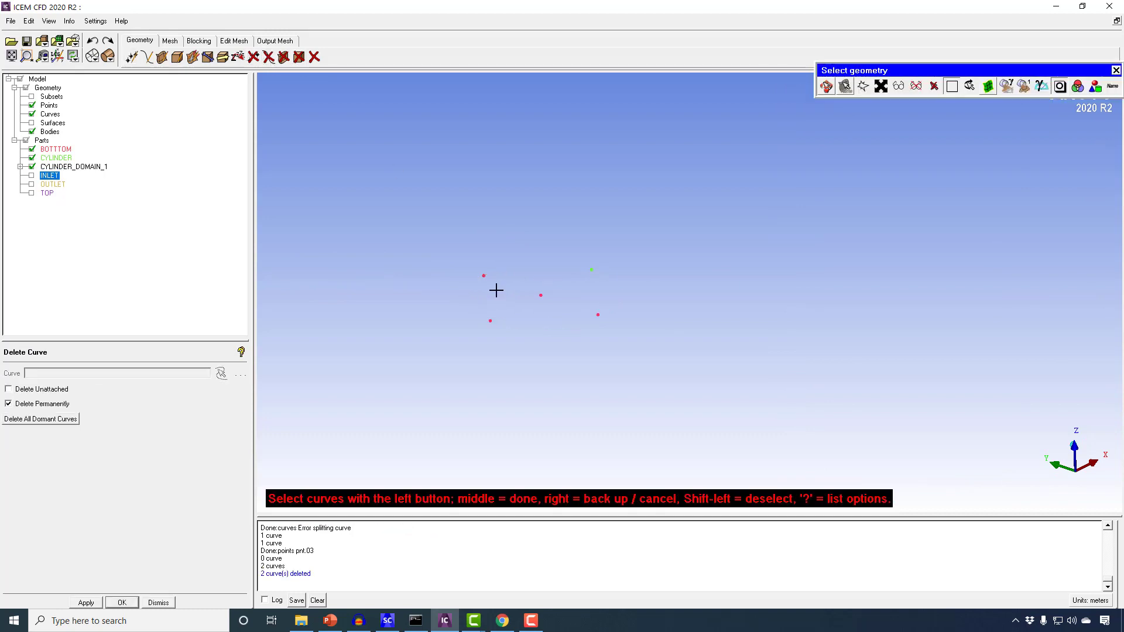
{"action": "middle_click", "coordinate": [494, 291]}
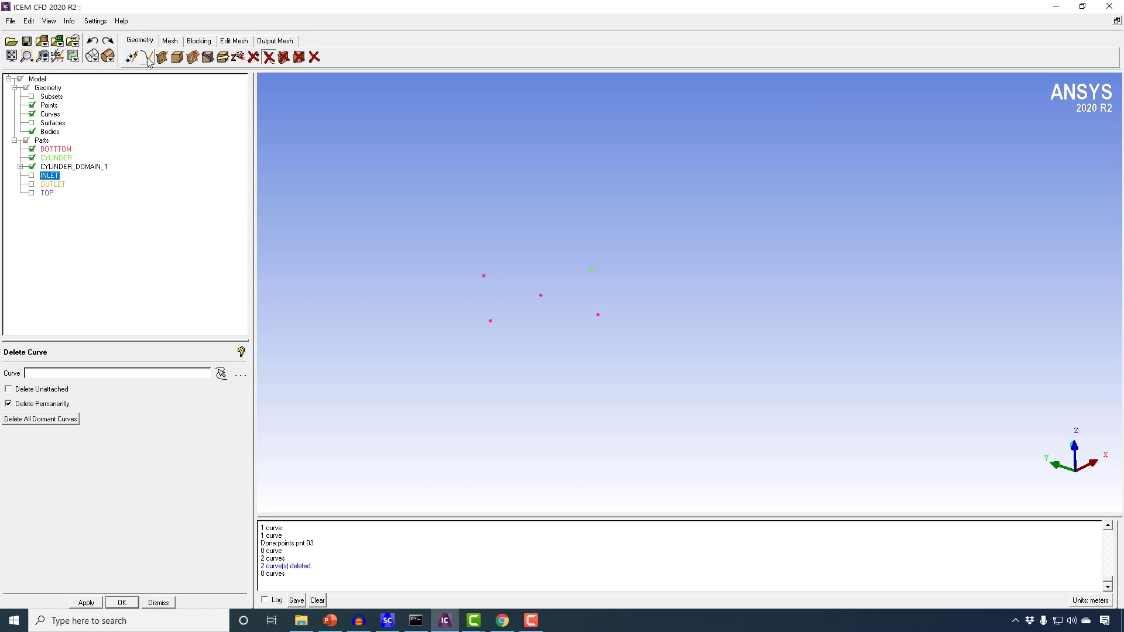
Step: Create an arc between two adjacent lower-circle points with the Center and 2 Points method, keeping Start/End and using the circle's center point
{"action": "left_click", "coordinate": [147, 58]}
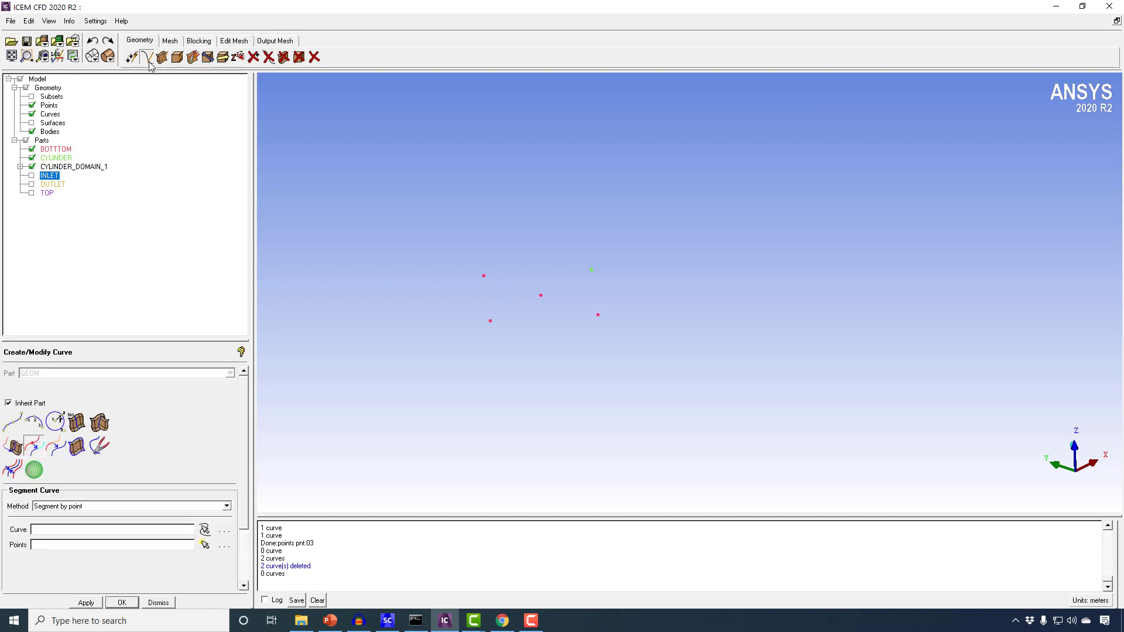
{"action": "left_click", "coordinate": [34, 424]}
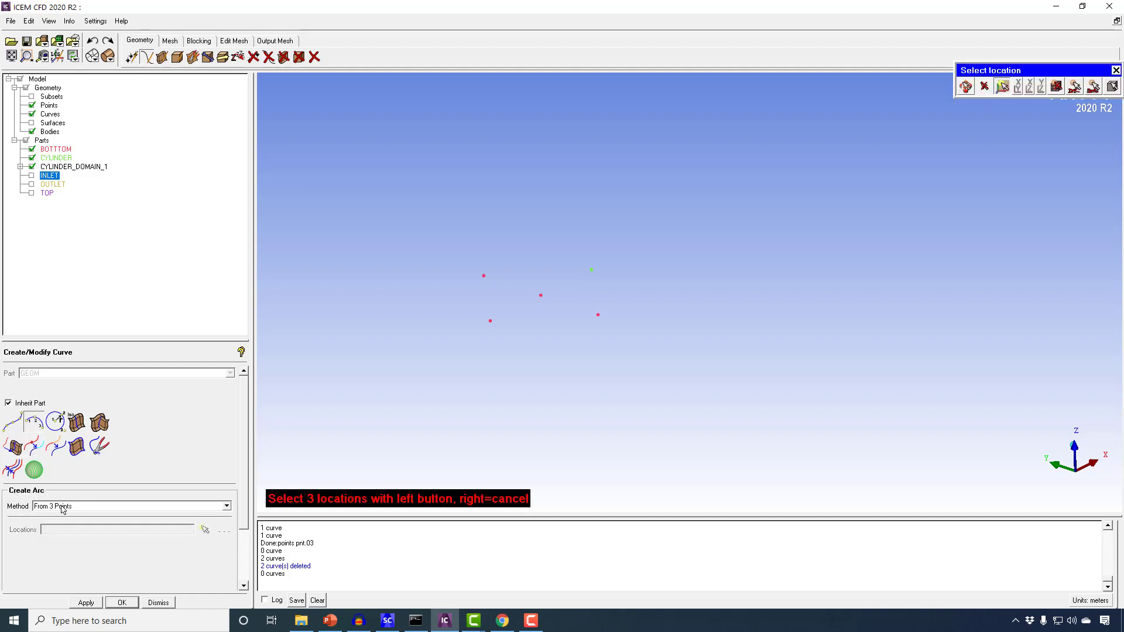
{"action": "left_click", "coordinate": [81, 510]}
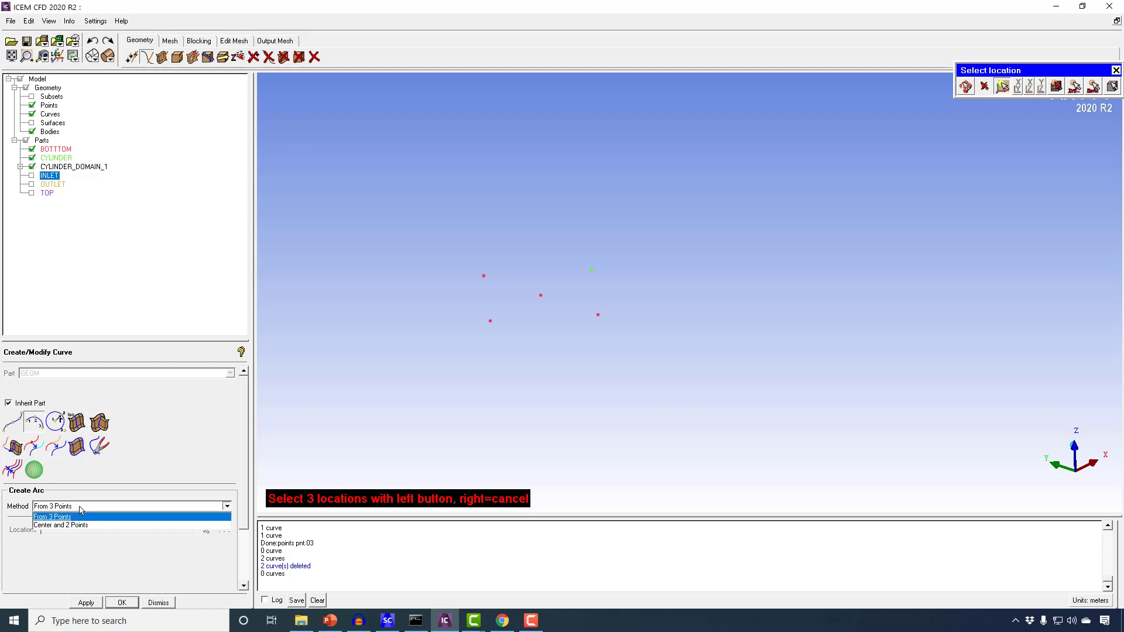
{"action": "left_click", "coordinate": [50, 525]}
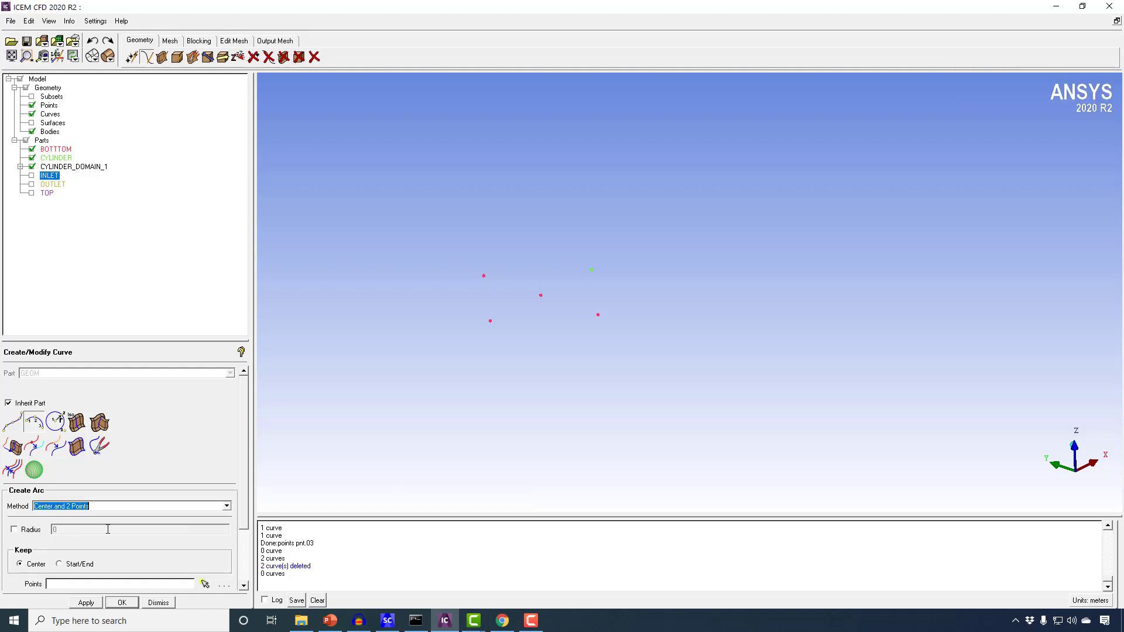
{"action": "scroll", "coordinate": [243, 524], "scroll_direction": "down", "scroll_amount": 1}
{"action": "scroll", "coordinate": [243, 524], "scroll_direction": "down", "scroll_amount": 1}
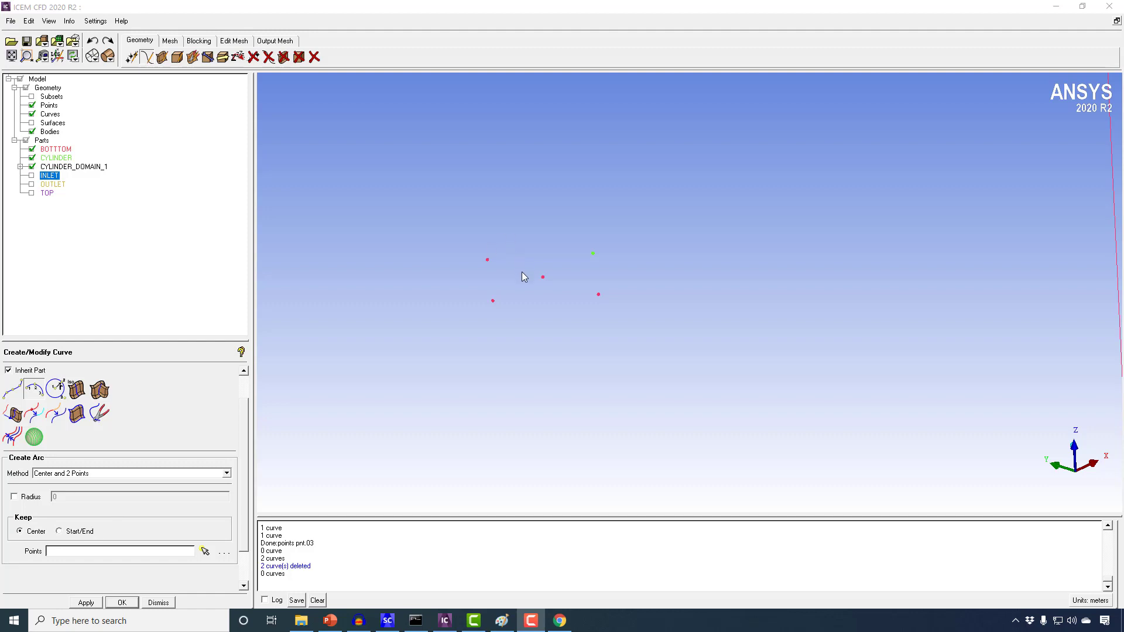
{"action": "left_click", "coordinate": [76, 532]}
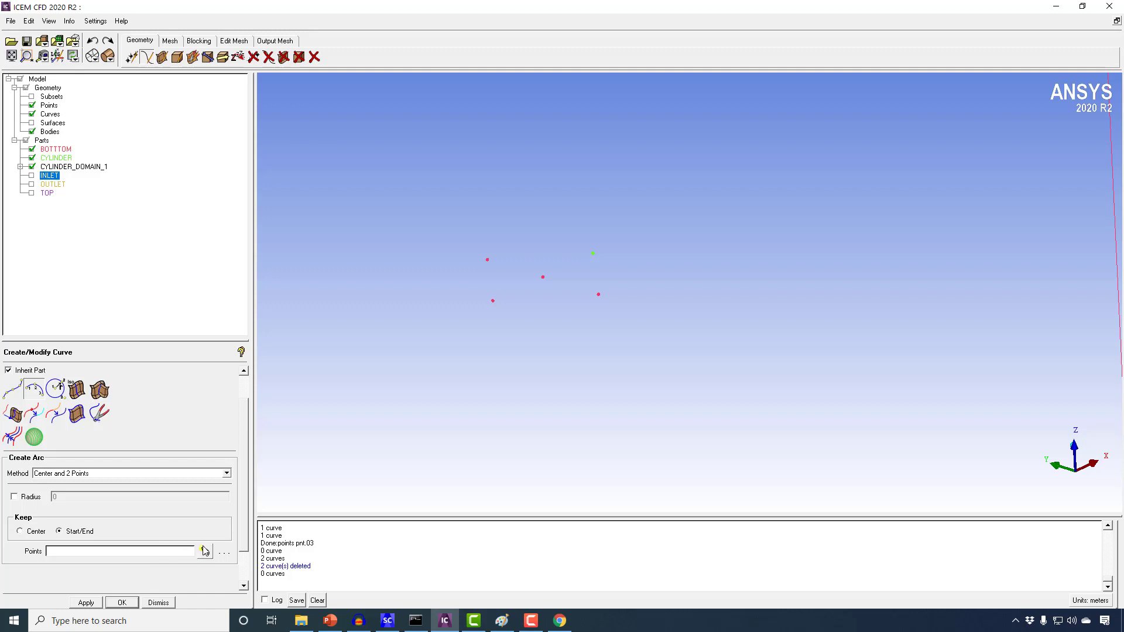
{"action": "left_click", "coordinate": [204, 551]}
{"action": "left_click", "coordinate": [542, 276]}
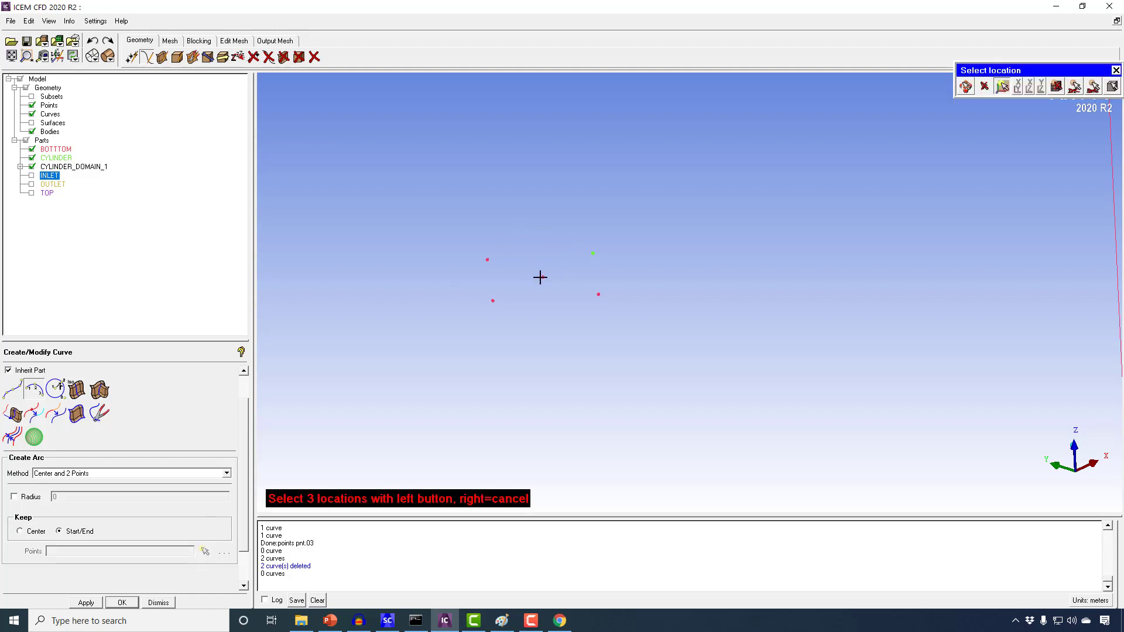
{"action": "left_click", "coordinate": [593, 252]}
{"action": "left_click", "coordinate": [597, 294]}
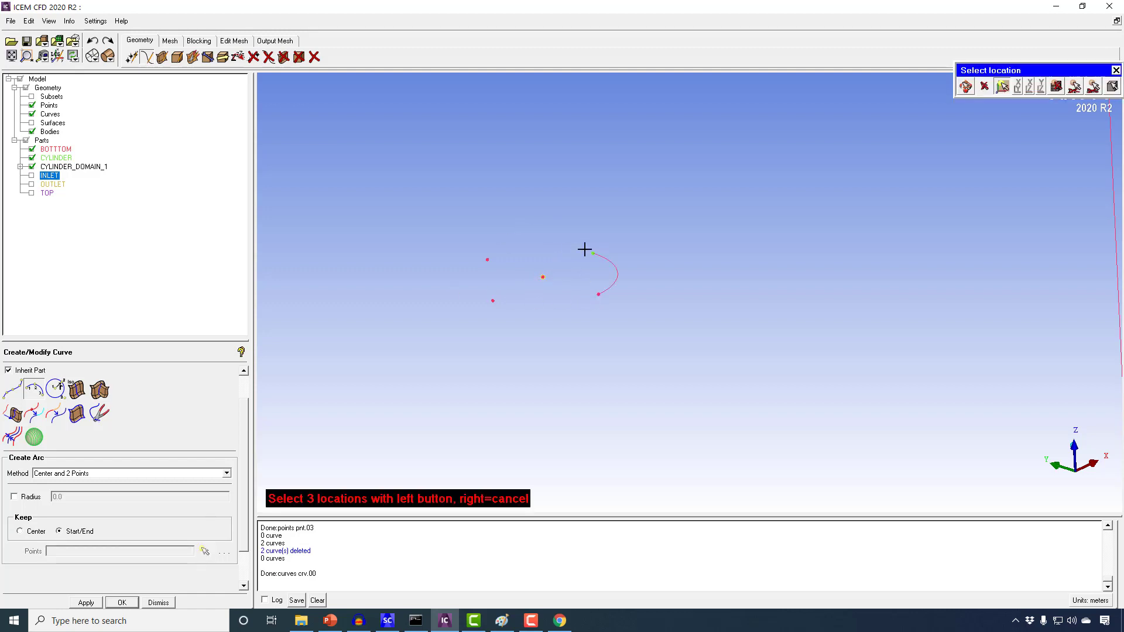
{"action": "left_click", "coordinate": [472, 254]}
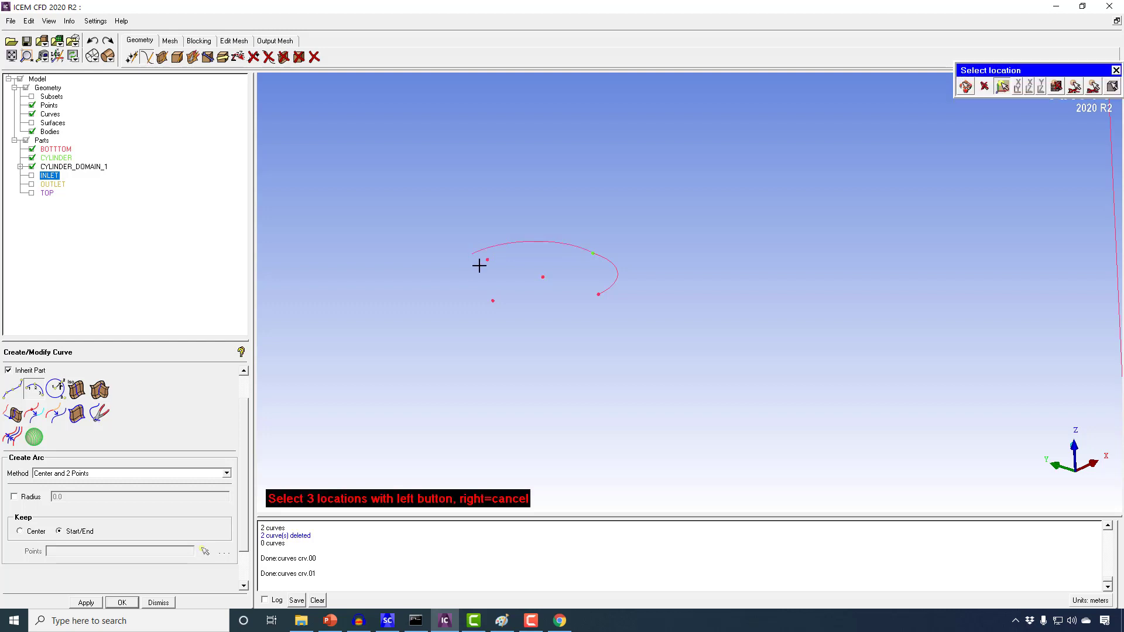
{"action": "right_click", "coordinate": [434, 228]}
{"action": "left_click", "coordinate": [92, 40]}
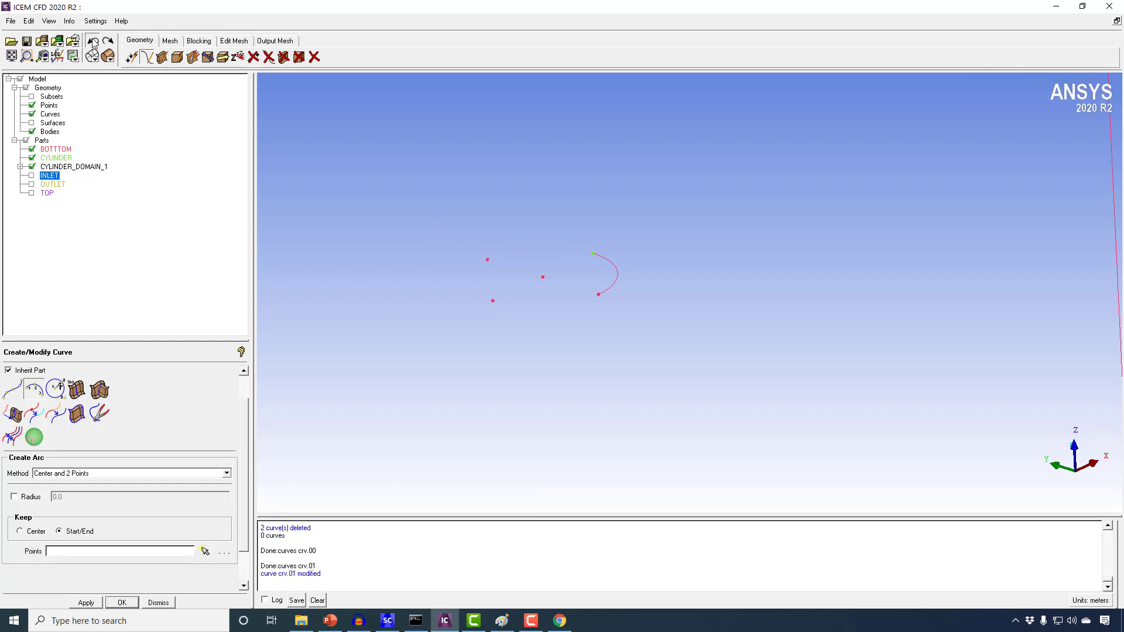
Step: Create the remaining three center-based arcs between neighbouring points to close the cylinder's lower circle
{"action": "left_click", "coordinate": [34, 389]}
{"action": "left_click", "coordinate": [543, 278]}
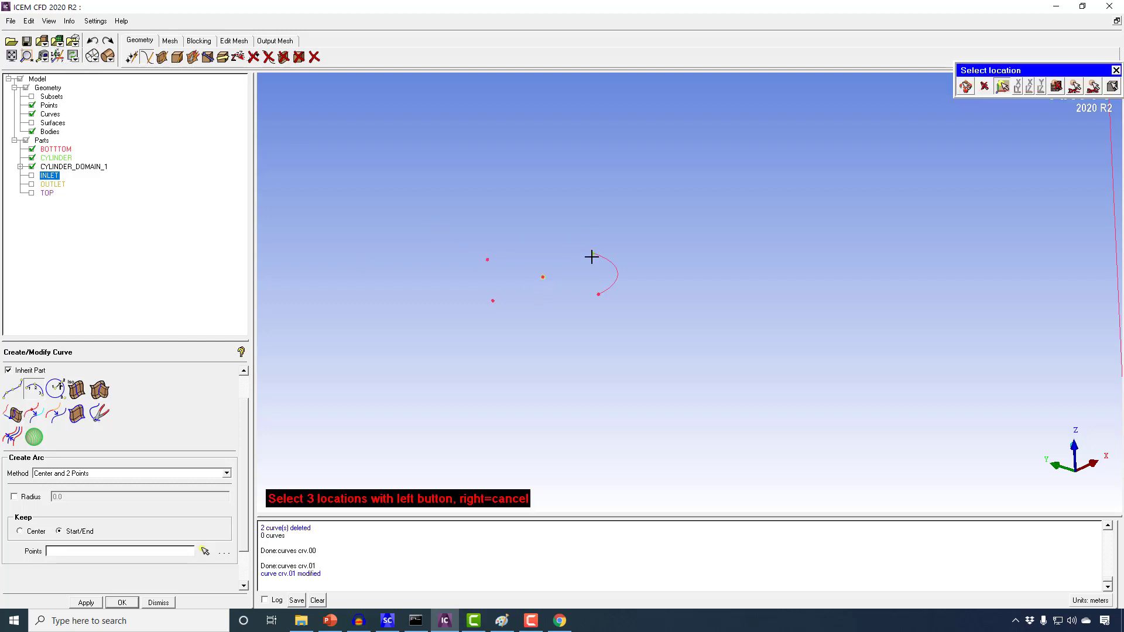
{"action": "left_click", "coordinate": [593, 254]}
{"action": "left_click", "coordinate": [489, 257]}
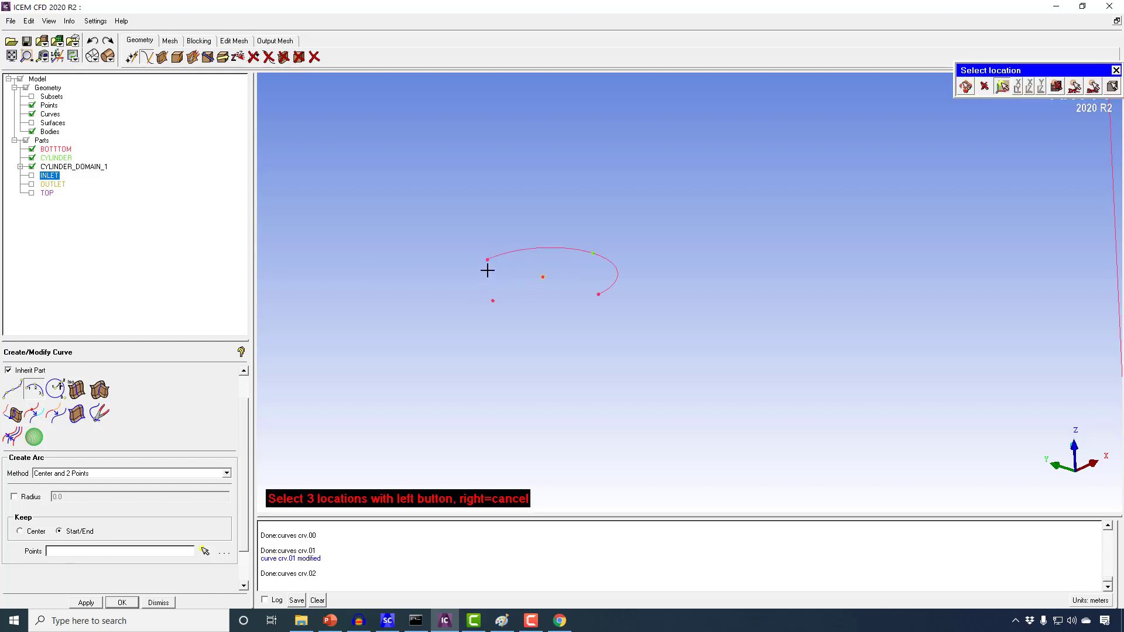
{"action": "left_click", "coordinate": [492, 298]}
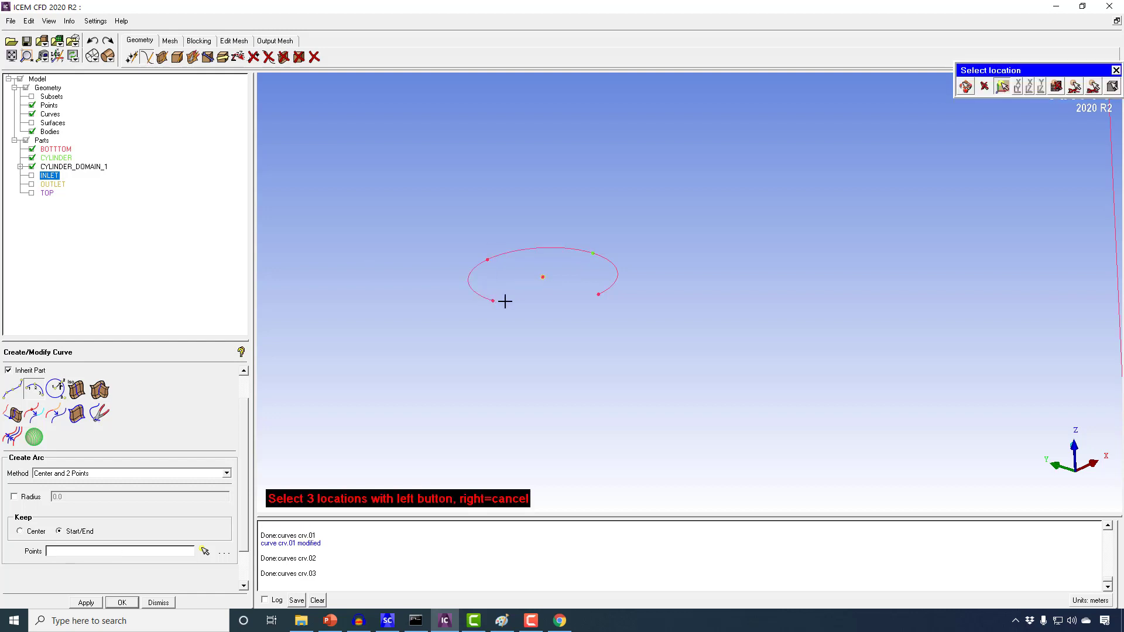
{"action": "right_click", "coordinate": [573, 319]}
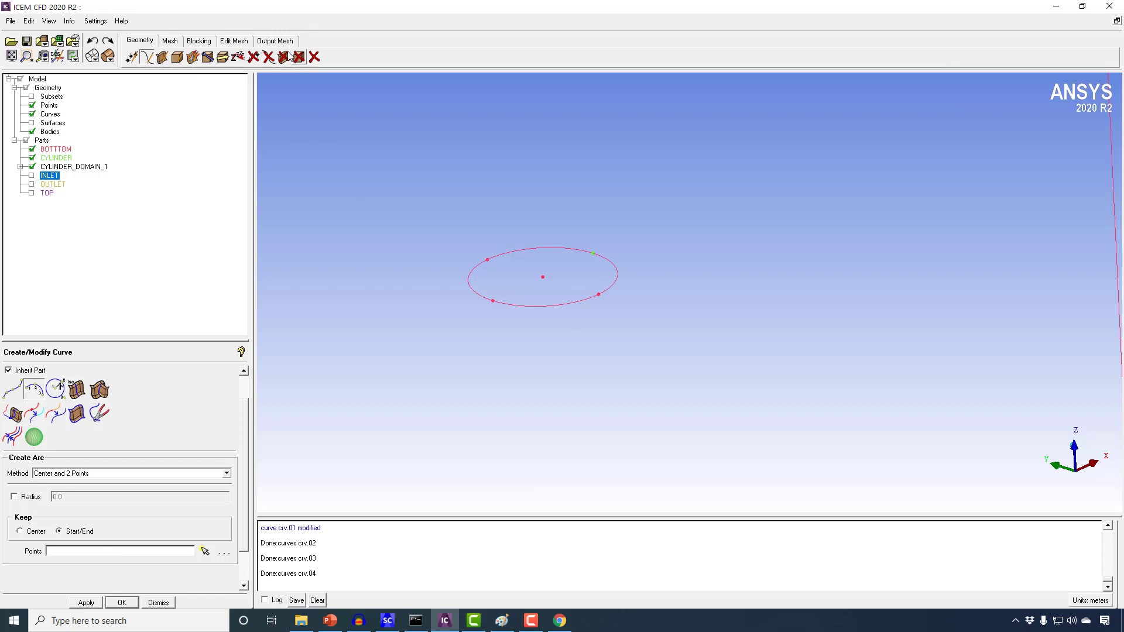
Step: Permanently delete all points on and inside the cylinder's lower circle, keeping its four arcs
{"action": "left_click", "coordinate": [254, 57]}
{"action": "left_click_drag", "start_coordinate": [460, 227], "coordinate": [710, 344]}
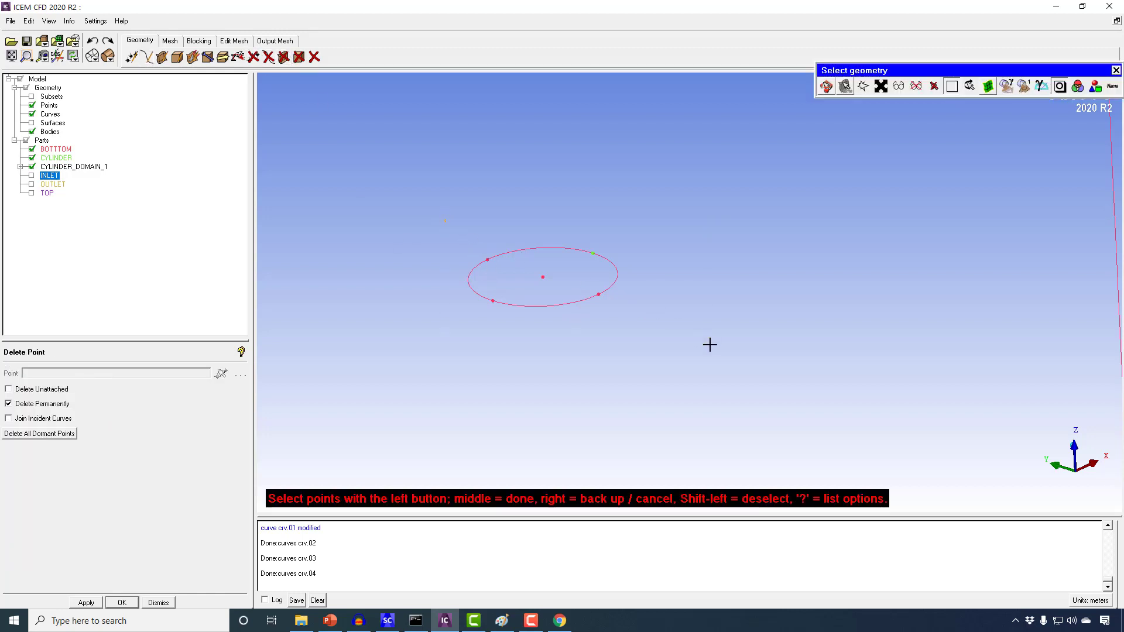
{"action": "middle_click", "coordinate": [671, 330]}
{"action": "middle_click", "coordinate": [666, 326]}
Step: Create a point at parameter 0.5 on each of the lower circle's four arcs
{"action": "left_click", "coordinate": [132, 57]}
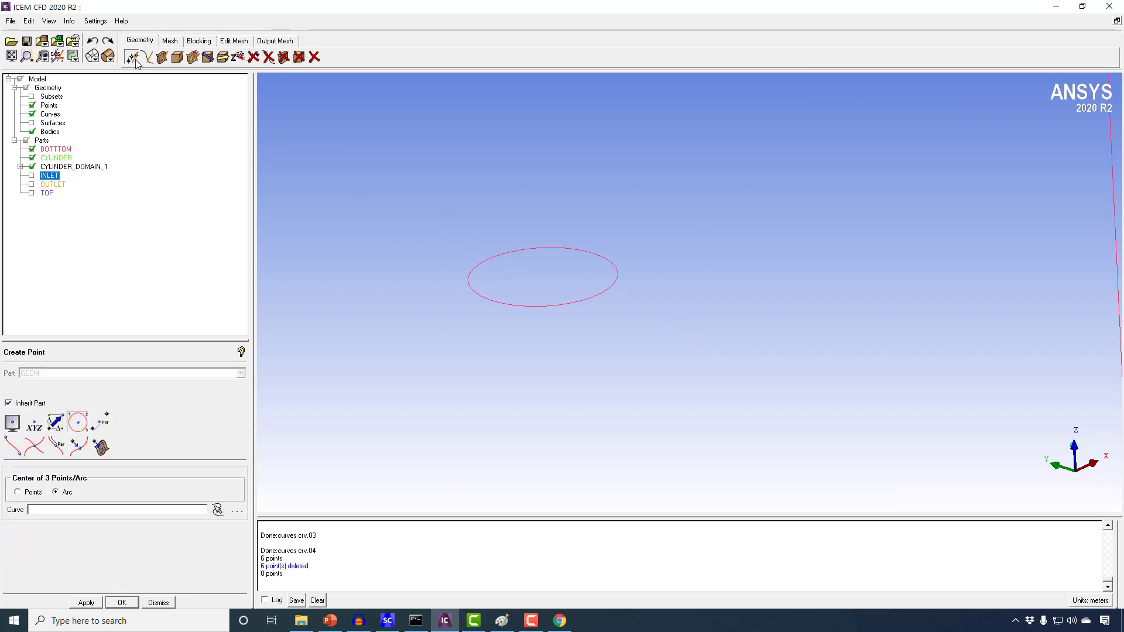
{"action": "left_click", "coordinate": [57, 446]}
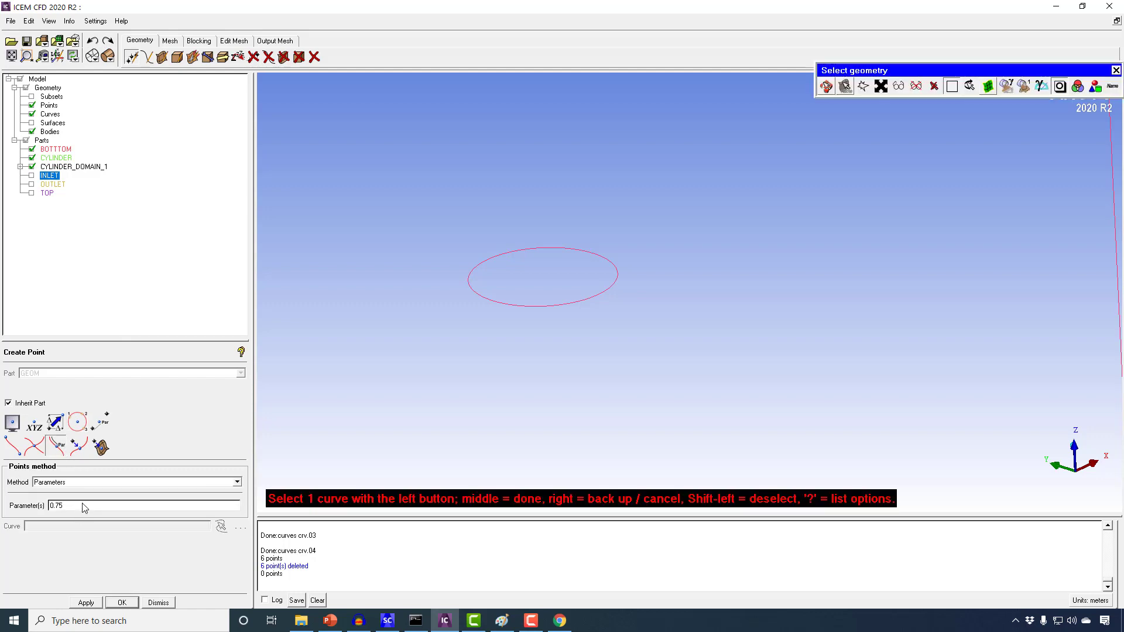
{"action": "left_click_drag", "start_coordinate": [83, 507], "coordinate": [8, 505]}
{"action": "type", "text": "0.5"}
{"action": "left_click", "coordinate": [515, 247]}
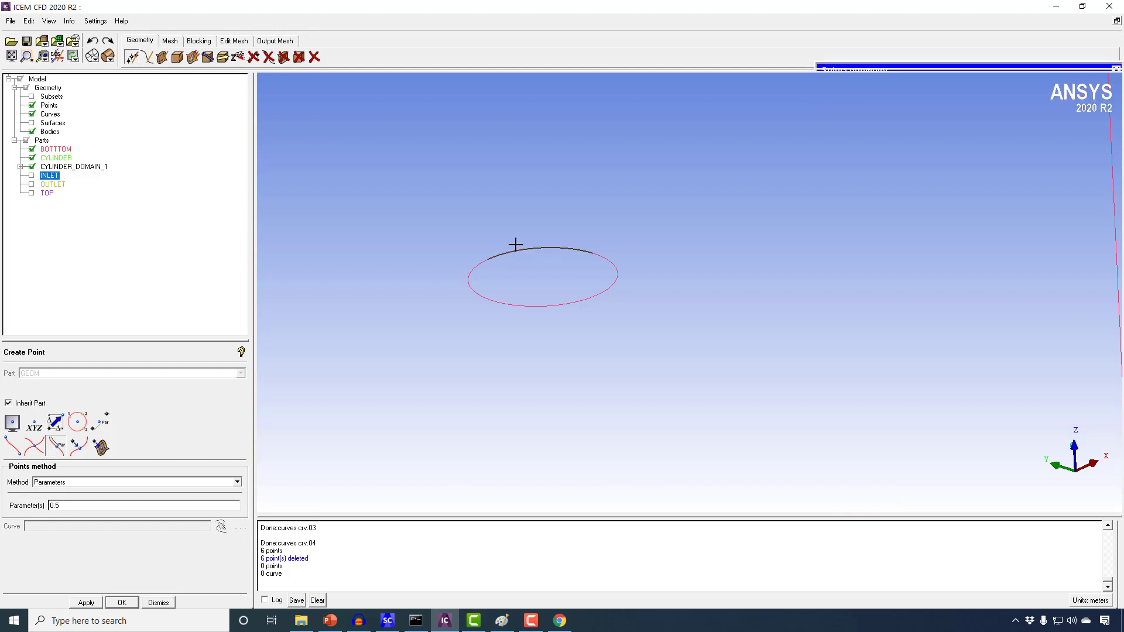
{"action": "left_click", "coordinate": [616, 268]}
{"action": "left_click", "coordinate": [546, 304]}
{"action": "left_click", "coordinate": [472, 282]}
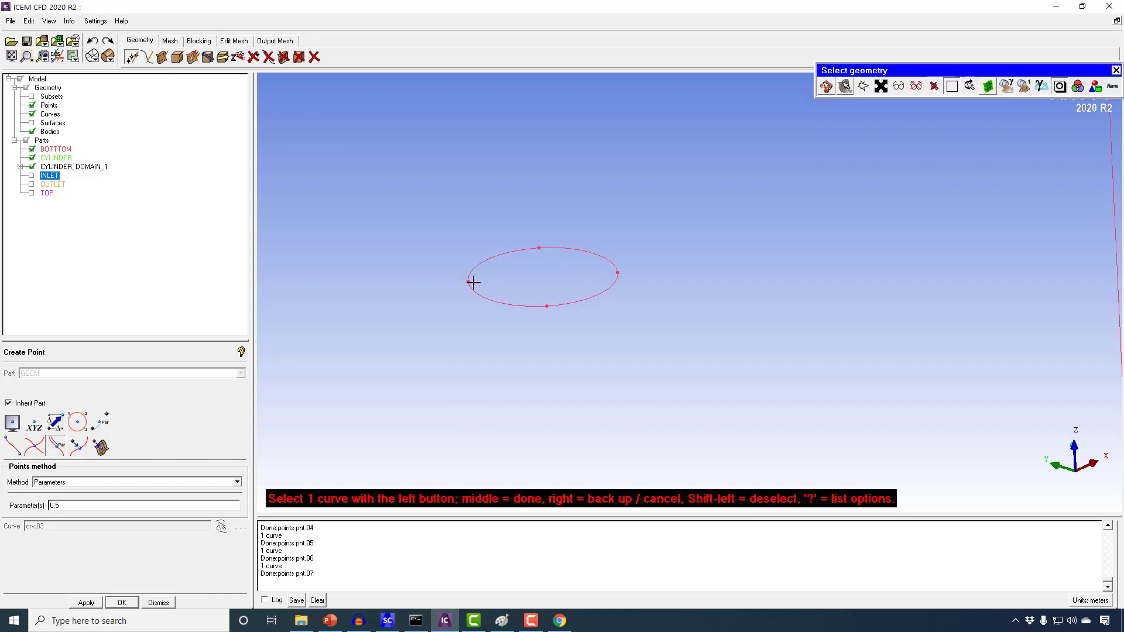
{"action": "middle_click", "coordinate": [434, 268]}
Step: Project the lower circle's four points onto the cylinder's upper circle curve, without trimming the curve or moving the points
{"action": "right_click_drag", "start_coordinate": [434, 355], "coordinate": [500, 446]}
{"action": "left_click_drag", "start_coordinate": [501, 446], "coordinate": [530, 443]}
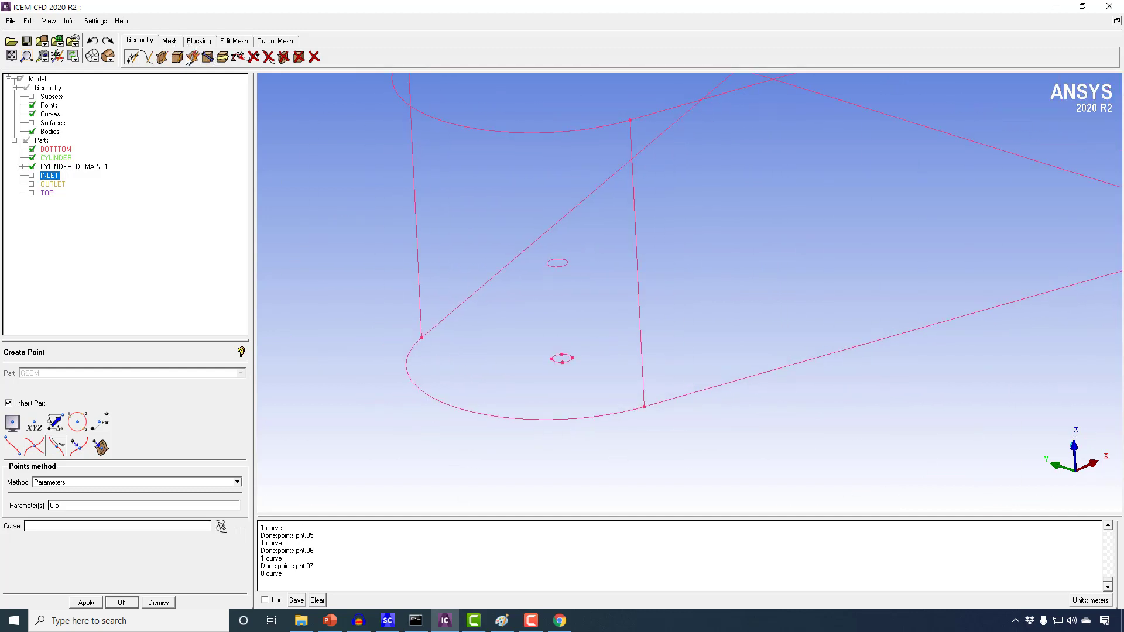
{"action": "left_click", "coordinate": [77, 450]}
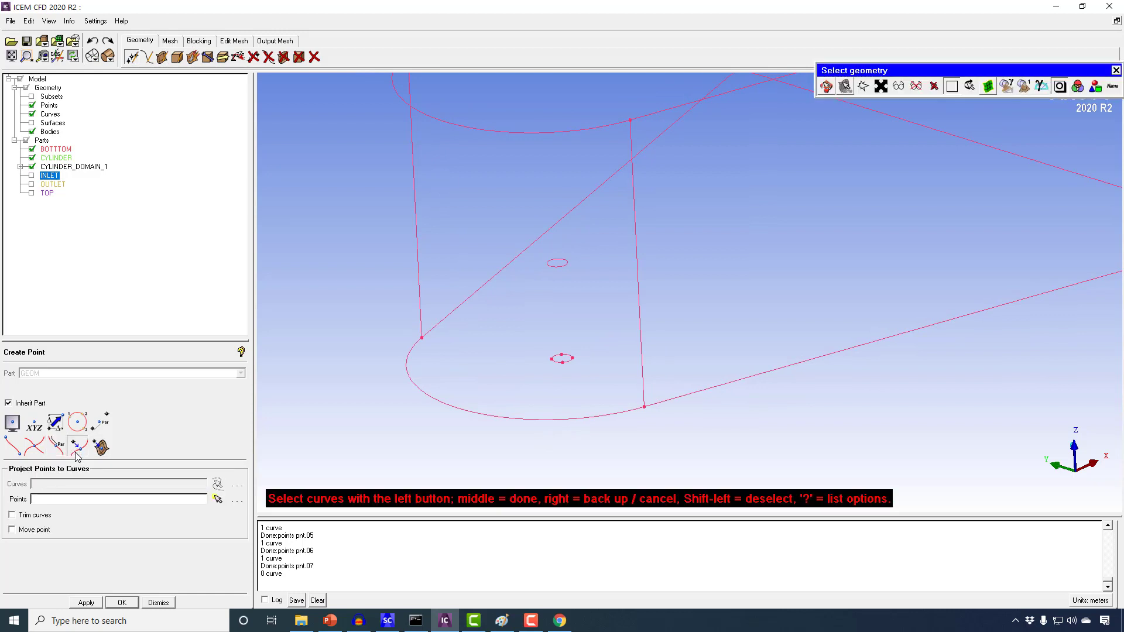
{"action": "left_click", "coordinate": [559, 265]}
{"action": "middle_click", "coordinate": [581, 297]}
{"action": "scroll", "coordinate": [577, 331], "scroll_direction": "up", "scroll_amount": 3}
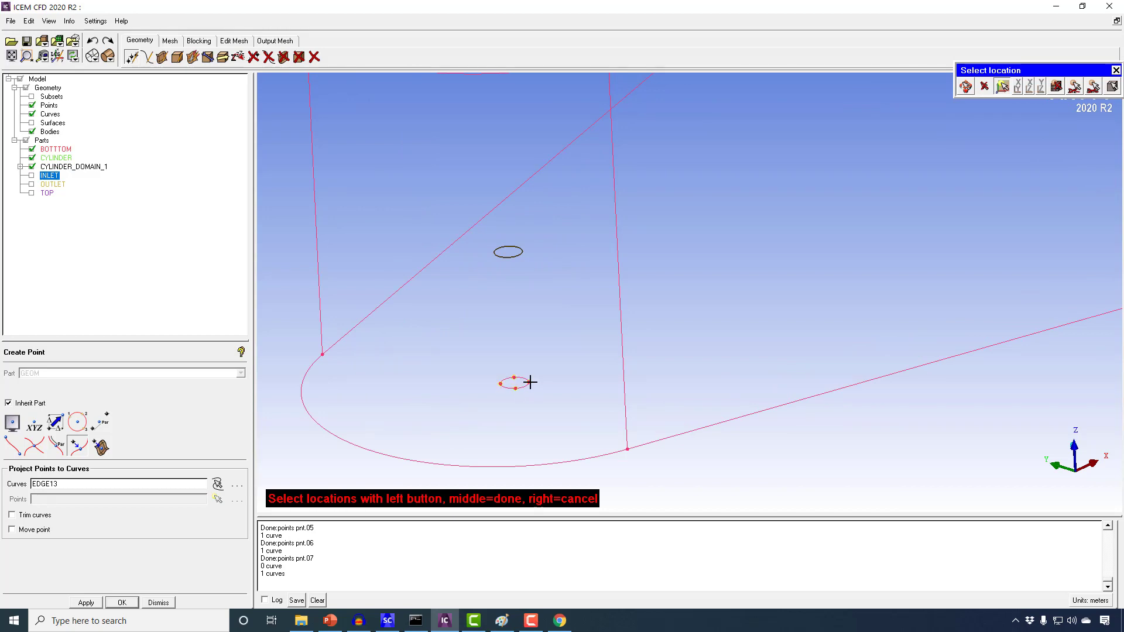
{"action": "middle_click", "coordinate": [544, 396]}
{"action": "middle_click", "coordinate": [553, 382]}
{"action": "scroll", "coordinate": [553, 377], "scroll_direction": "down", "scroll_amount": 3}
{"action": "middle_click_drag", "start_coordinate": [552, 375], "coordinate": [467, 429]}
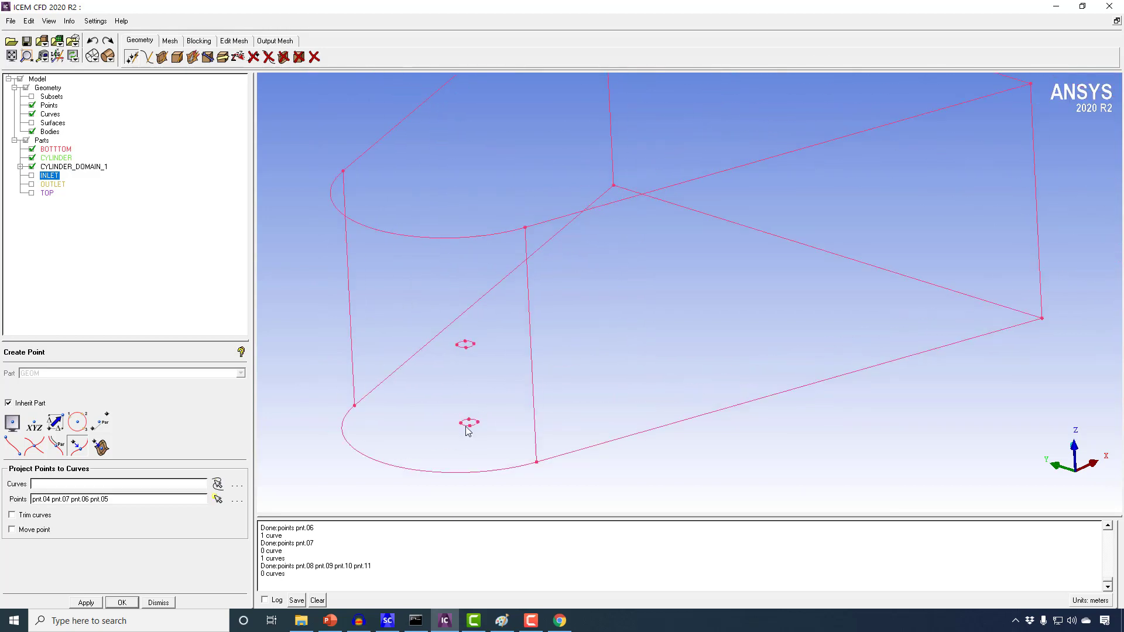
Step: Initialize a 3D Bounding Box block around the whole geometry in a new part named fluid
{"action": "left_click_drag", "start_coordinate": [467, 430], "coordinate": [408, 369]}
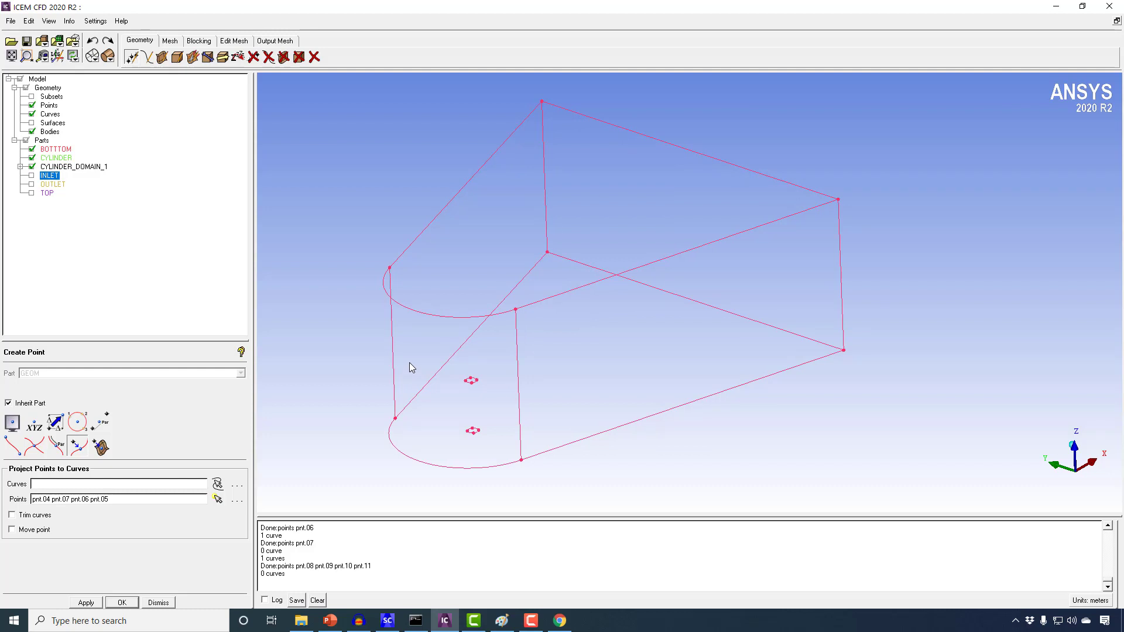
{"action": "left_click_drag", "start_coordinate": [411, 366], "coordinate": [389, 362]}
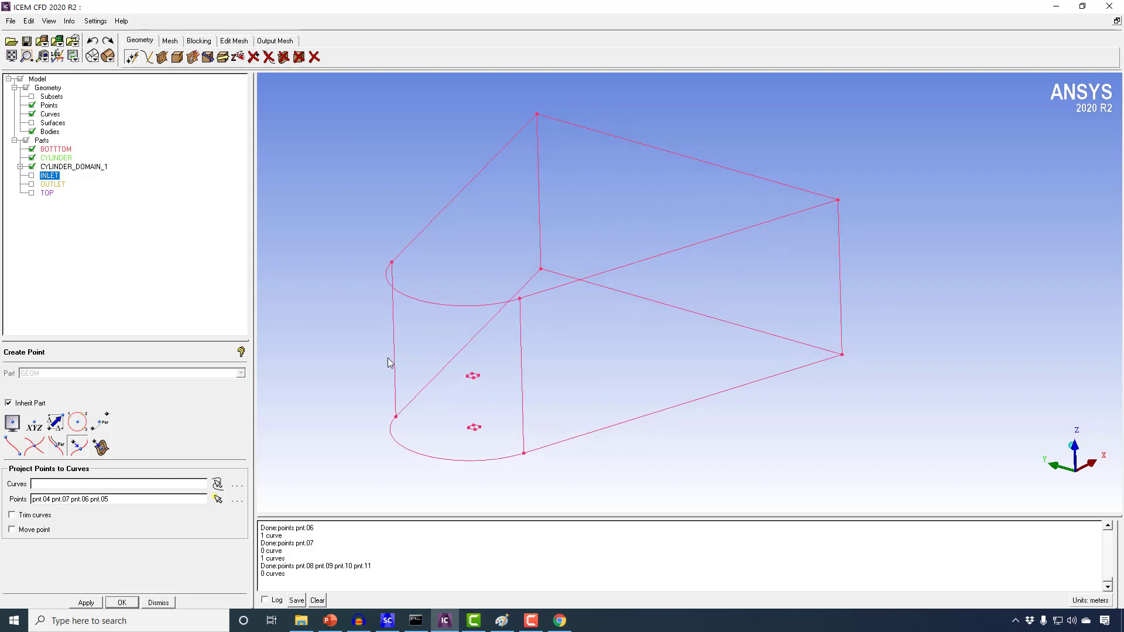
{"action": "left_click", "coordinate": [199, 41]}
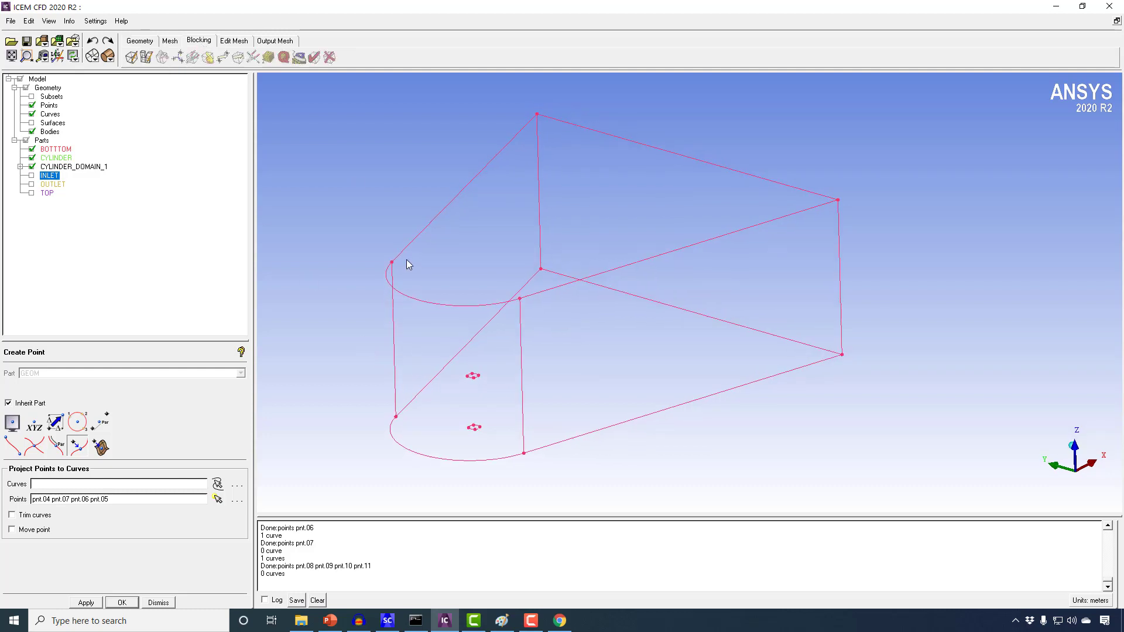
{"action": "left_click", "coordinate": [131, 57]}
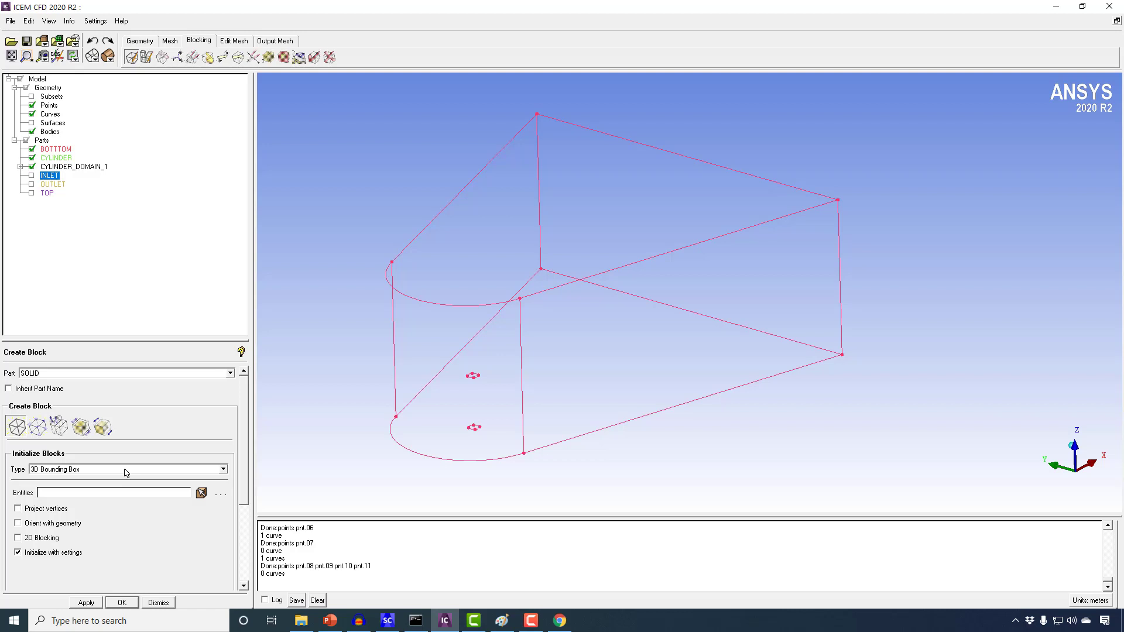
{"action": "double_click", "coordinate": [54, 371]}
{"action": "type", "text": "fluid"}
{"action": "left_click", "coordinate": [89, 602]}
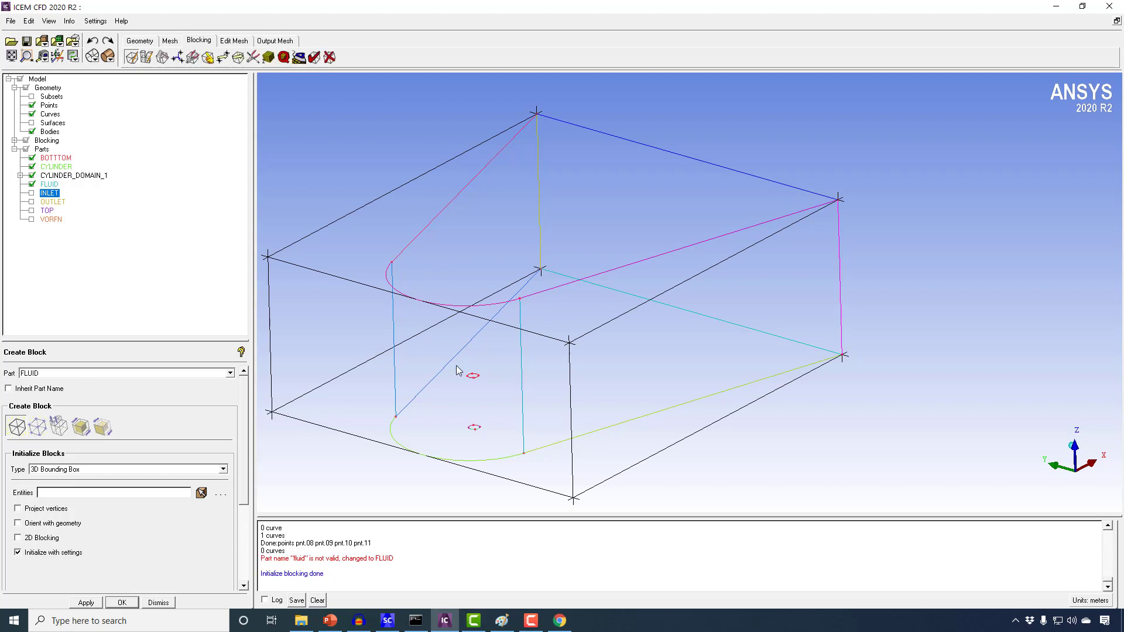
Step: Save the project as project2.prj on the New Volume (G:) drive
{"action": "scroll", "coordinate": [459, 272], "scroll_direction": "down", "scroll_amount": 2}
{"action": "left_click_drag", "start_coordinate": [459, 273], "coordinate": [460, 329]}
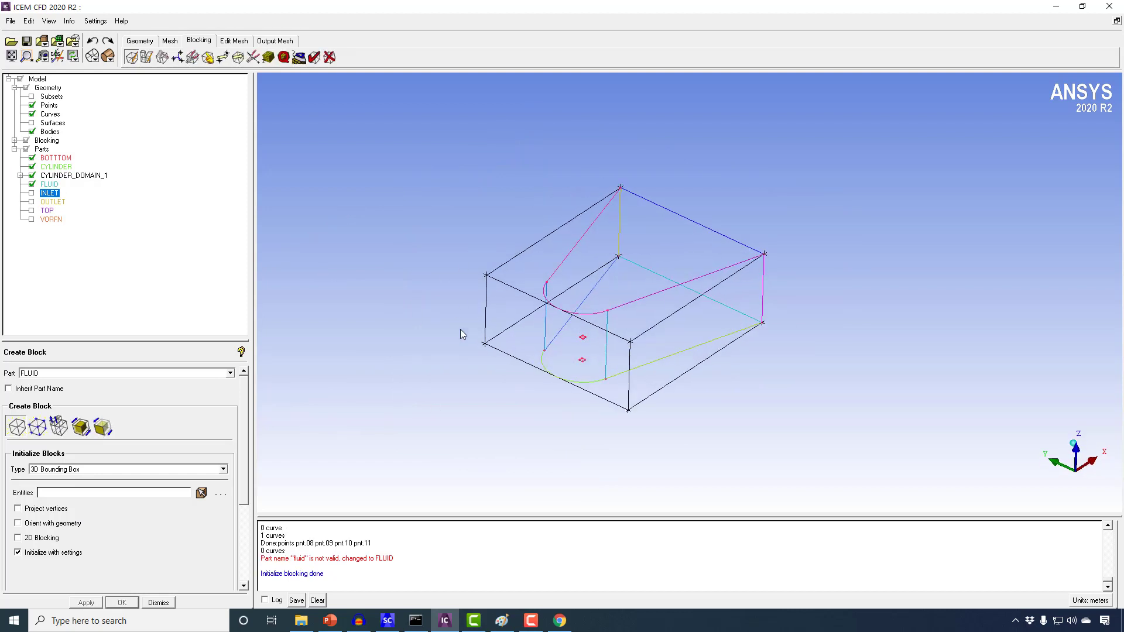
{"action": "left_click", "coordinate": [11, 21]}
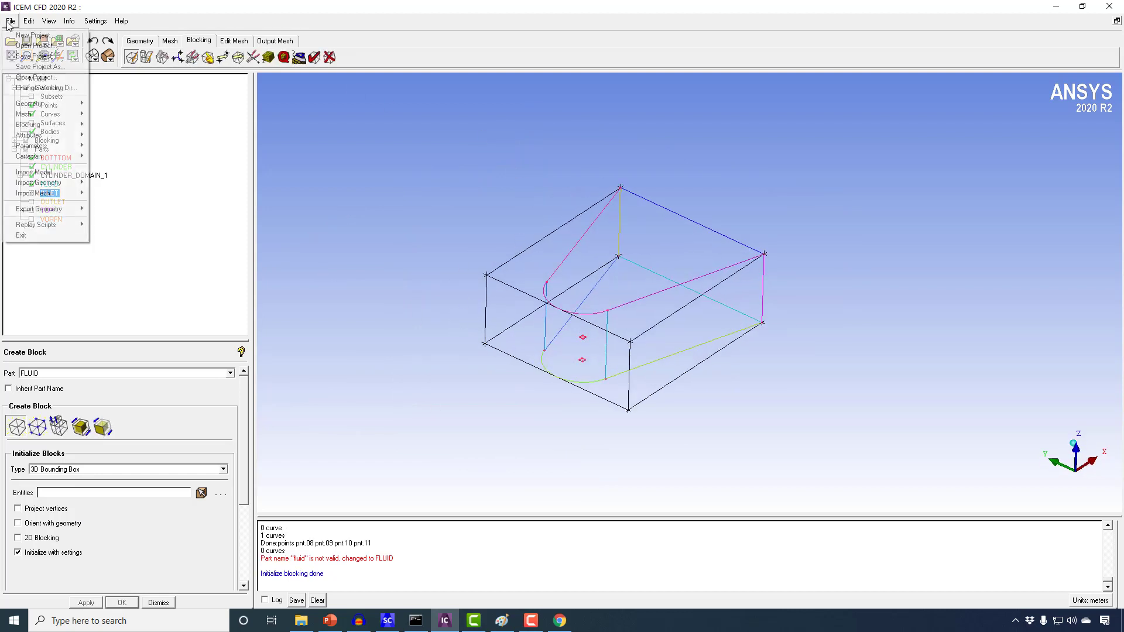
{"action": "left_click", "coordinate": [14, 66]}
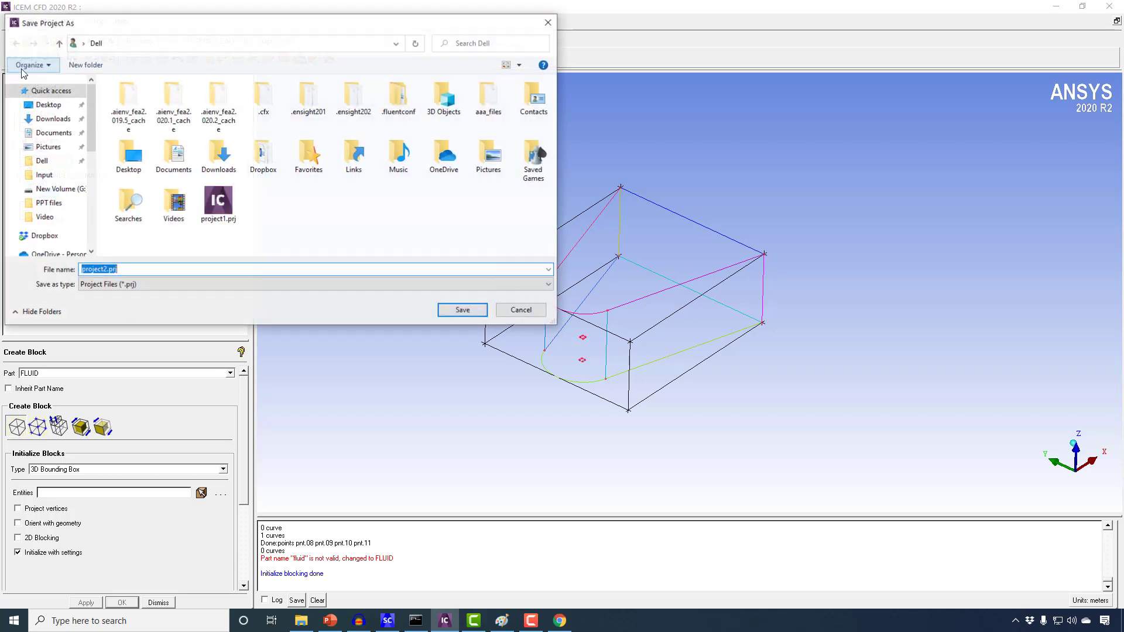
{"action": "scroll", "coordinate": [39, 211], "scroll_direction": "down", "scroll_amount": 1}
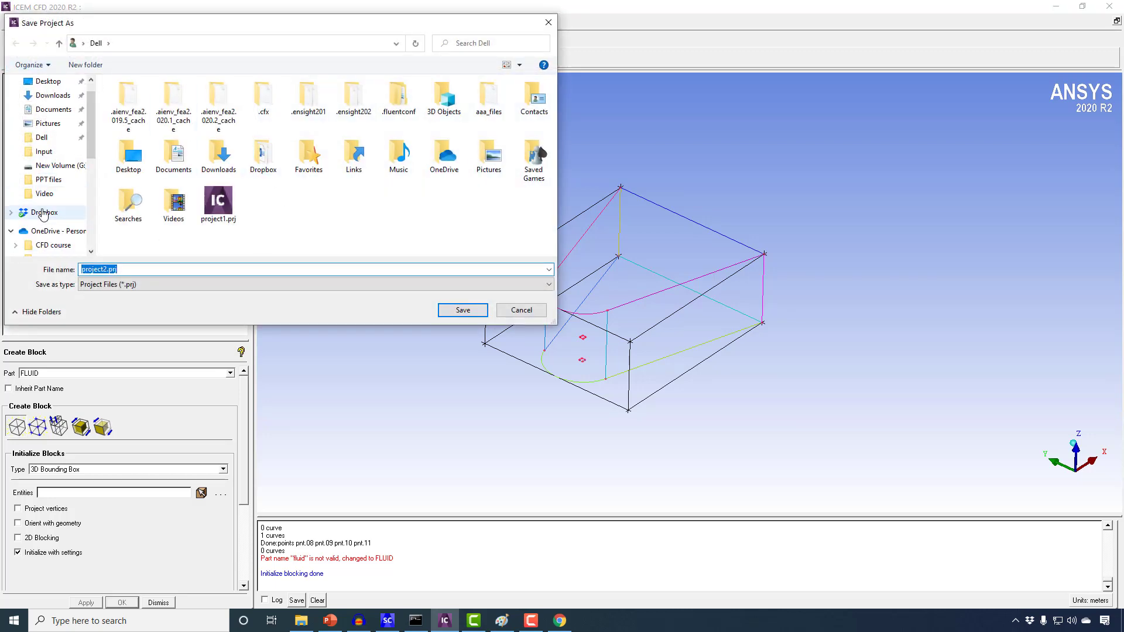
{"action": "left_click", "coordinate": [47, 166]}
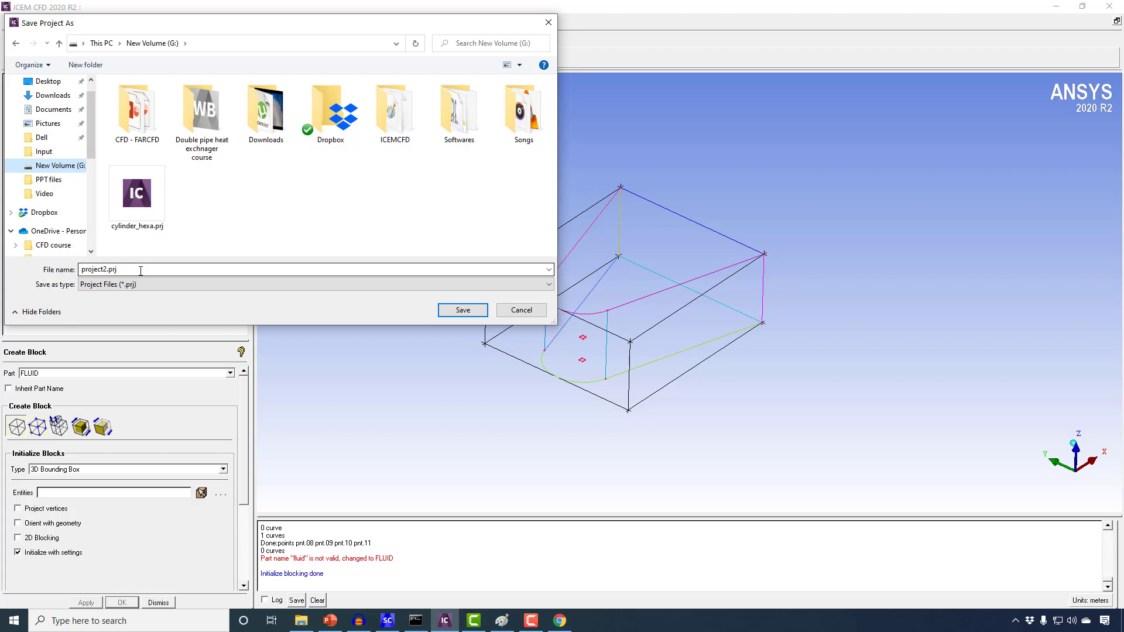
{"action": "left_click", "coordinate": [140, 271]}
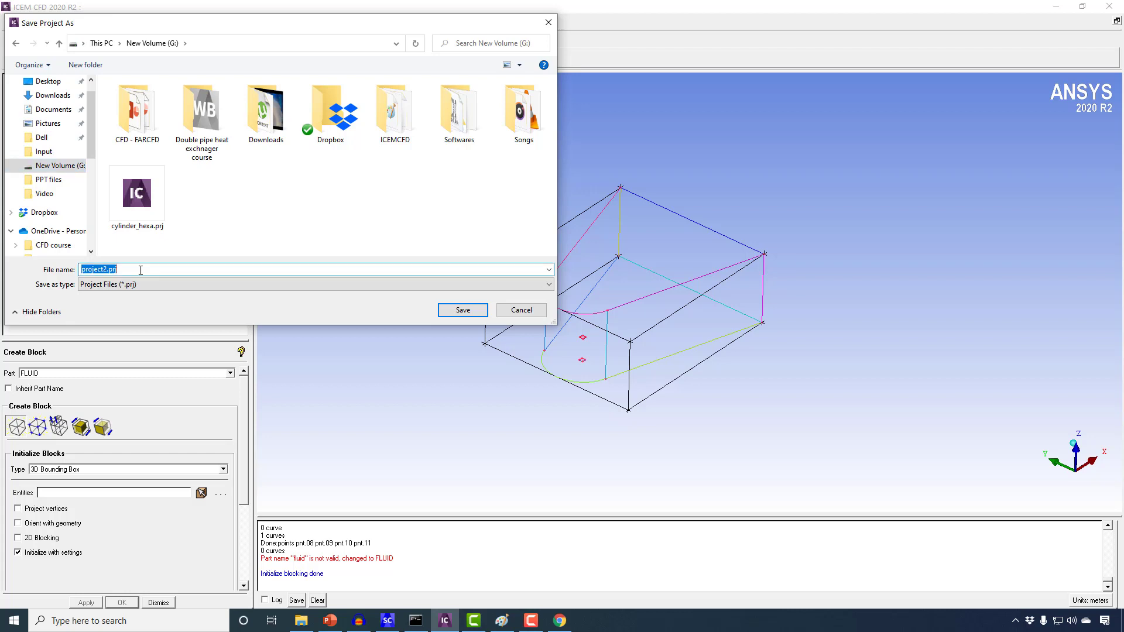
{"action": "left_click", "coordinate": [463, 310]}
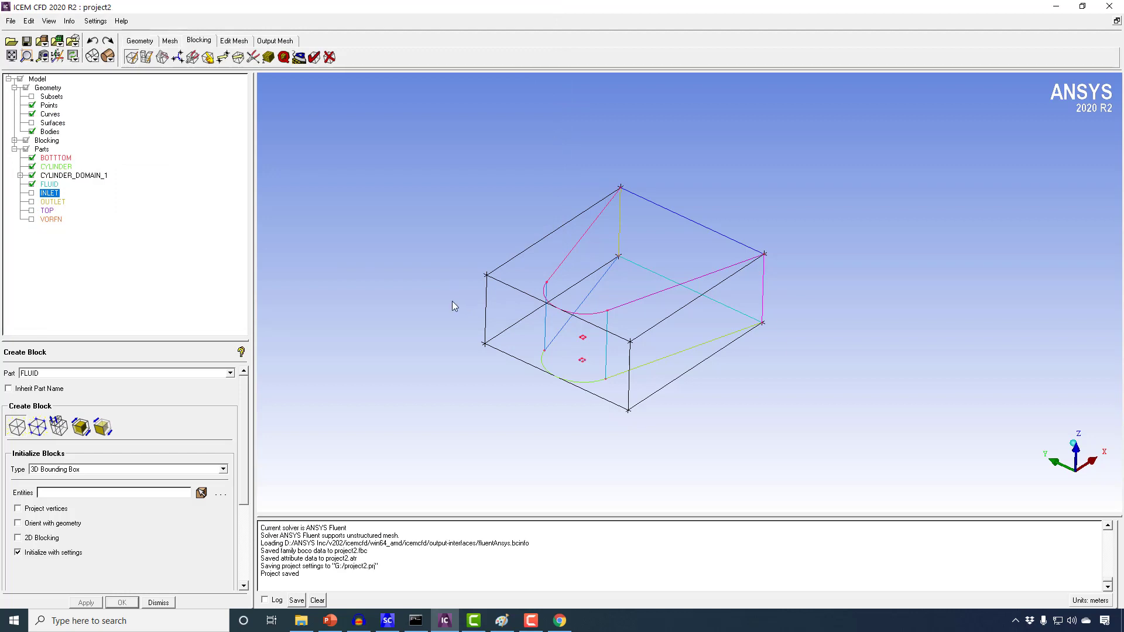
Step: Associate the block's upper and lower edges at the domain's straight wide end with the matching straight curves
{"action": "left_click_drag", "start_coordinate": [452, 300], "coordinate": [521, 257]}
{"action": "left_click", "coordinate": [208, 57]}
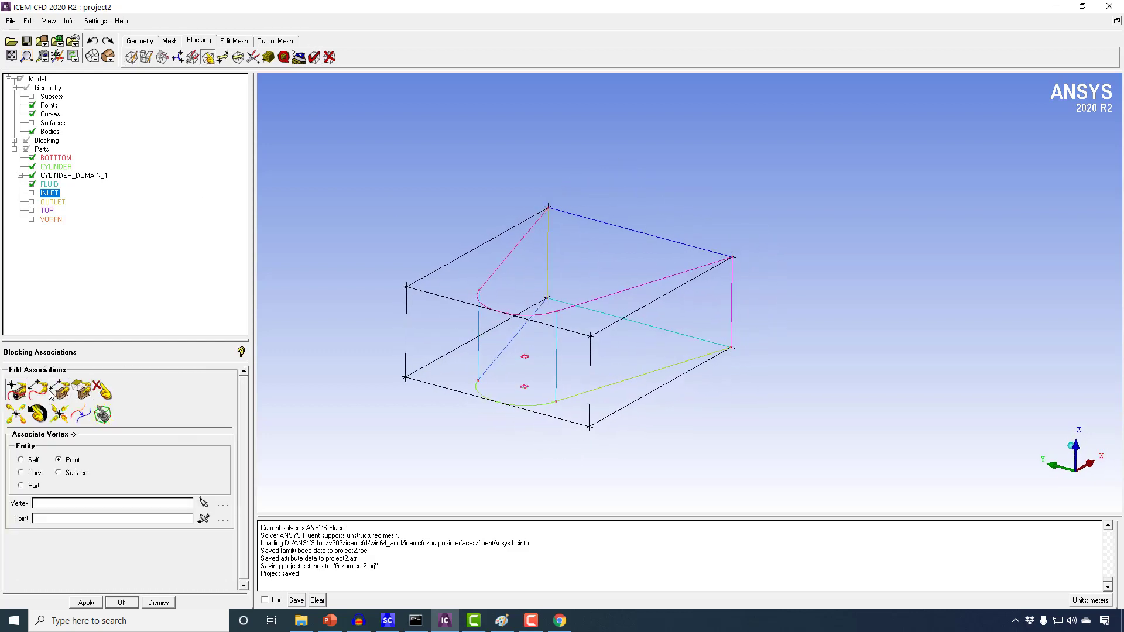
{"action": "left_click", "coordinate": [38, 389]}
{"action": "left_click", "coordinate": [571, 212]}
{"action": "middle_click", "coordinate": [571, 212]}
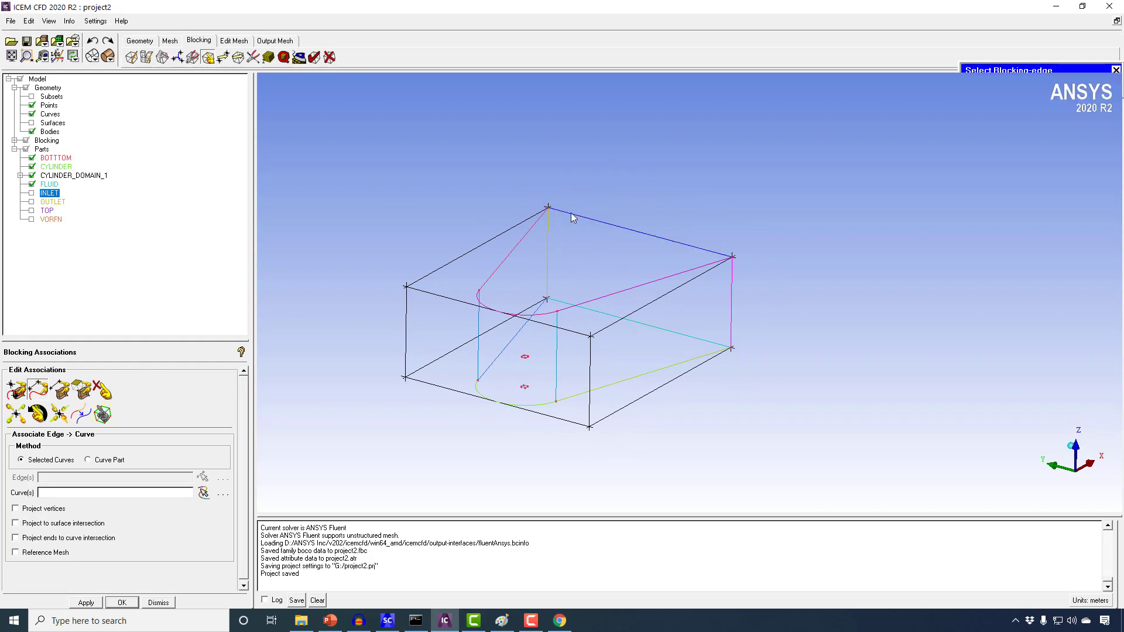
{"action": "left_click", "coordinate": [571, 214]}
{"action": "middle_click", "coordinate": [572, 214]}
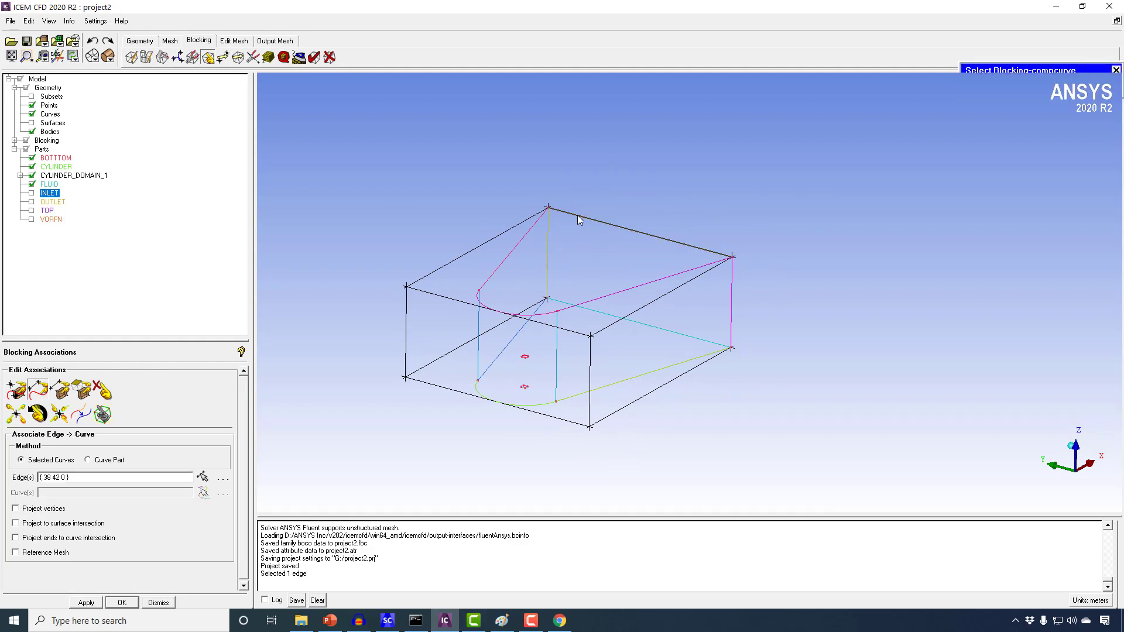
{"action": "left_click", "coordinate": [672, 329]}
{"action": "middle_click", "coordinate": [673, 331]}
{"action": "left_click", "coordinate": [673, 332]}
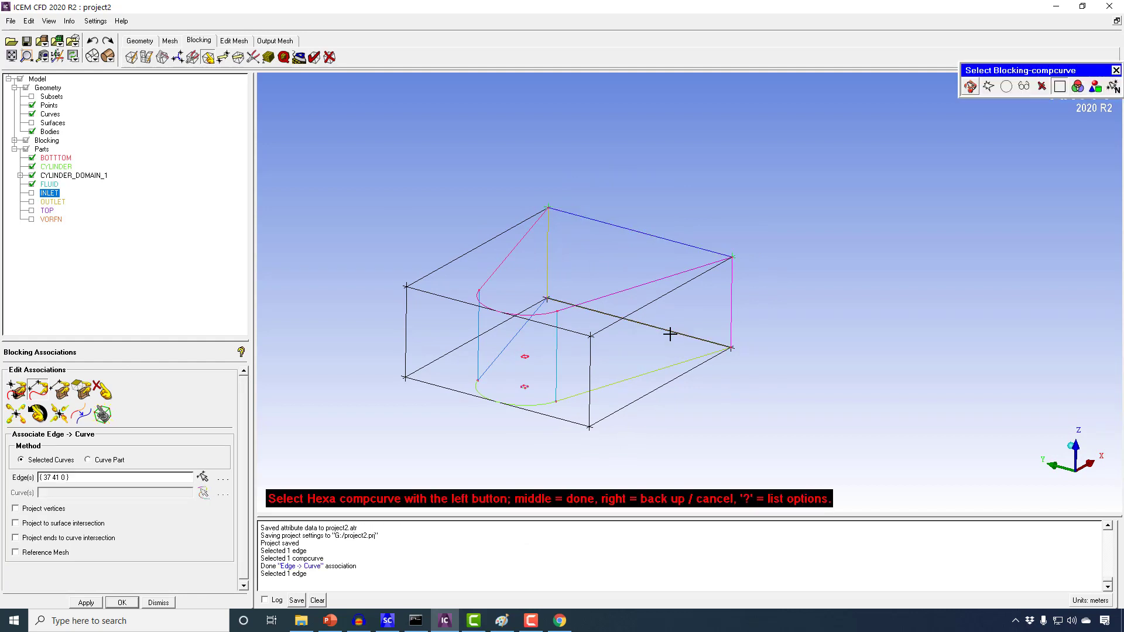
{"action": "middle_click", "coordinate": [656, 312]}
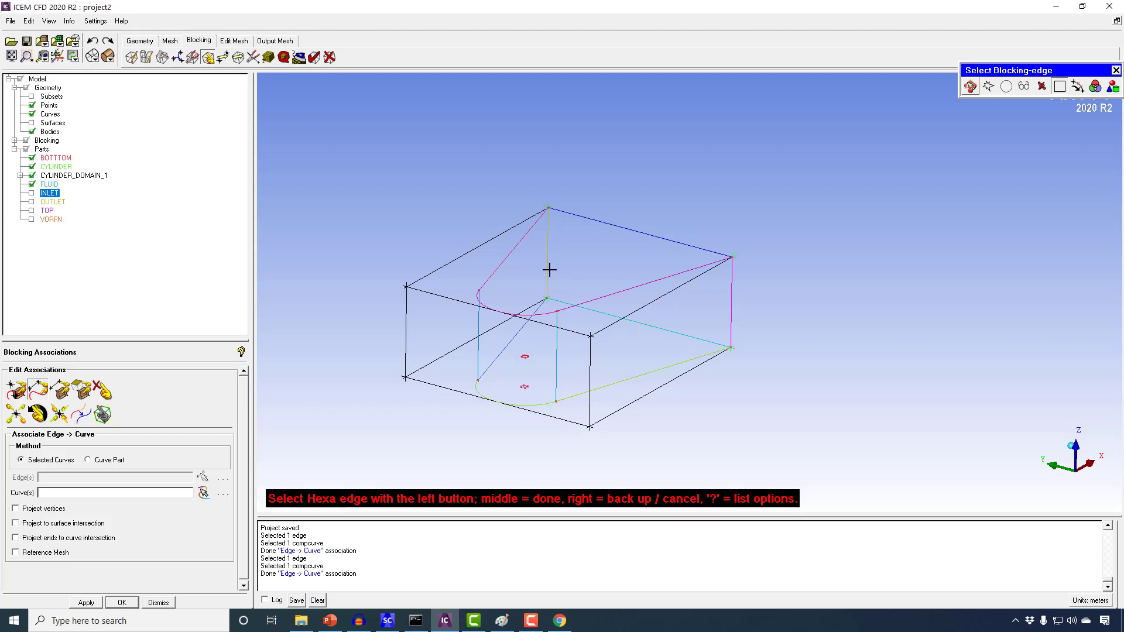
Step: Associate the block's three remaining upper edges with the top outline's arc and its two slanted side curves
{"action": "left_click", "coordinate": [497, 235]}
{"action": "left_click", "coordinate": [521, 318]}
{"action": "left_click", "coordinate": [611, 329]}
{"action": "middle_click", "coordinate": [609, 326]}
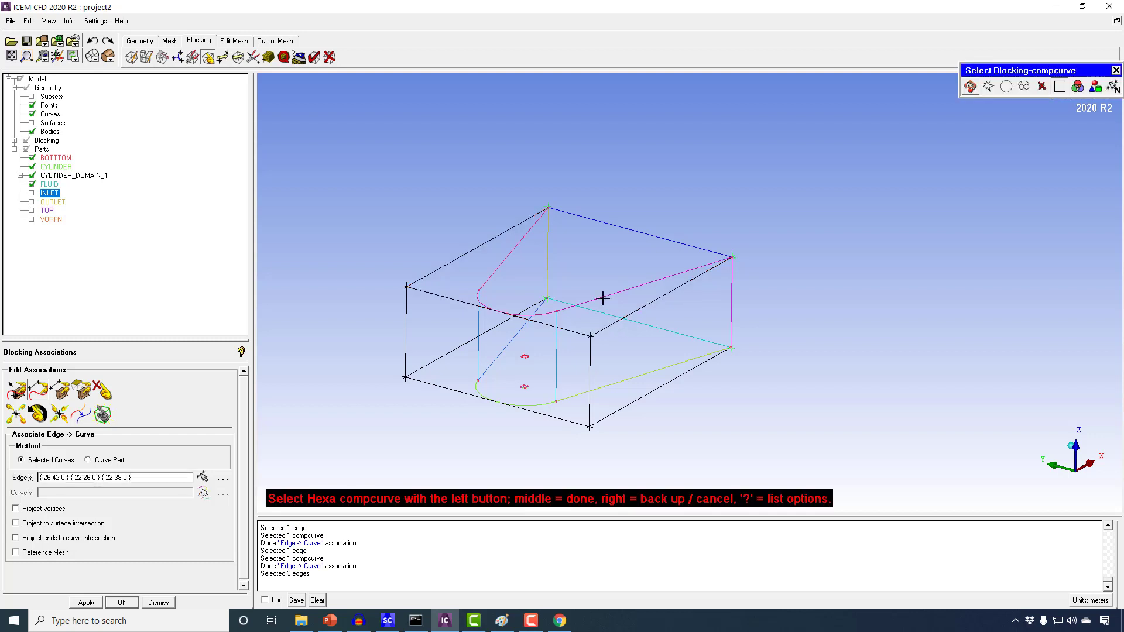
{"action": "left_click", "coordinate": [552, 314]}
{"action": "left_click", "coordinate": [495, 268]}
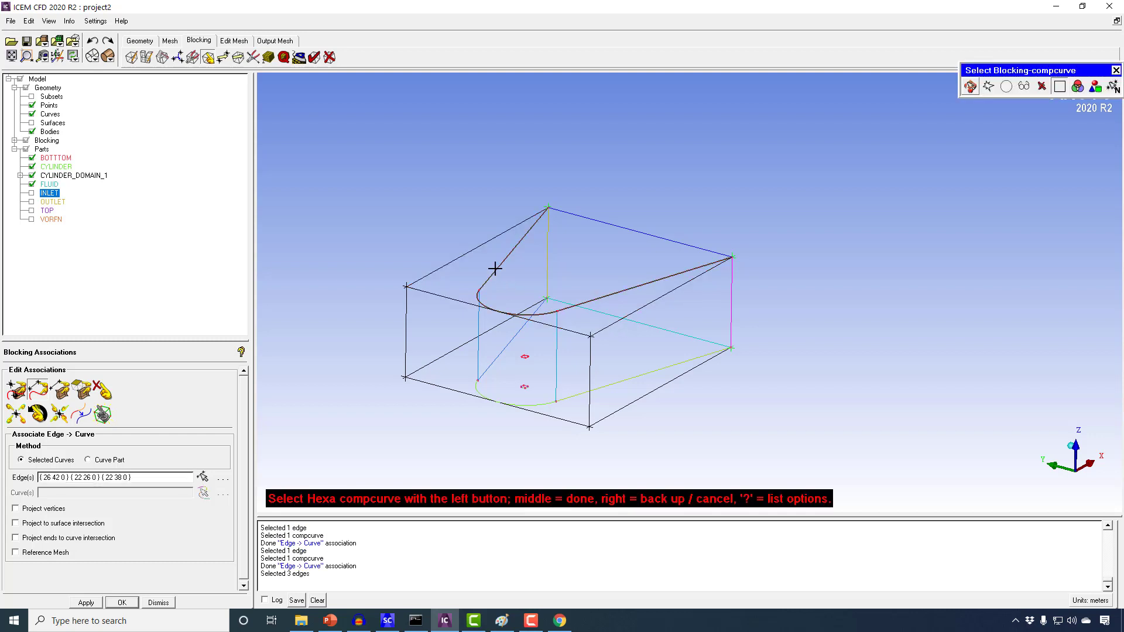
{"action": "middle_click", "coordinate": [494, 268]}
Step: Associate the block's three remaining lower edges with the bottom outline's arc and its two slanted side curves
{"action": "left_click", "coordinate": [454, 348]}
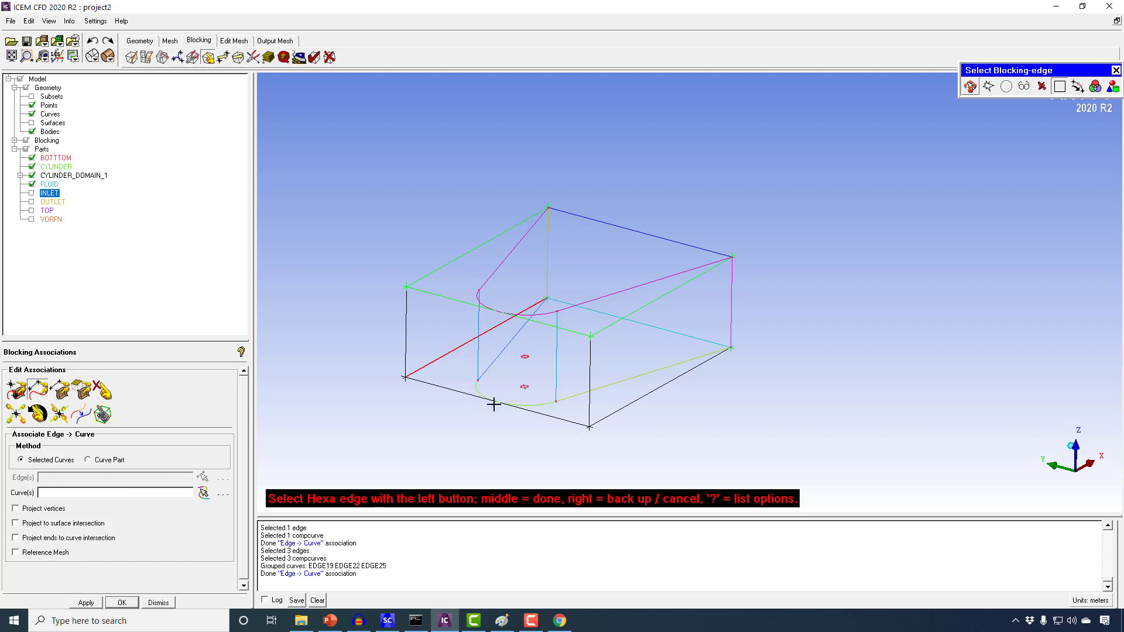
{"action": "left_click", "coordinate": [499, 404]}
{"action": "left_click", "coordinate": [612, 414]}
{"action": "middle_click", "coordinate": [618, 402]}
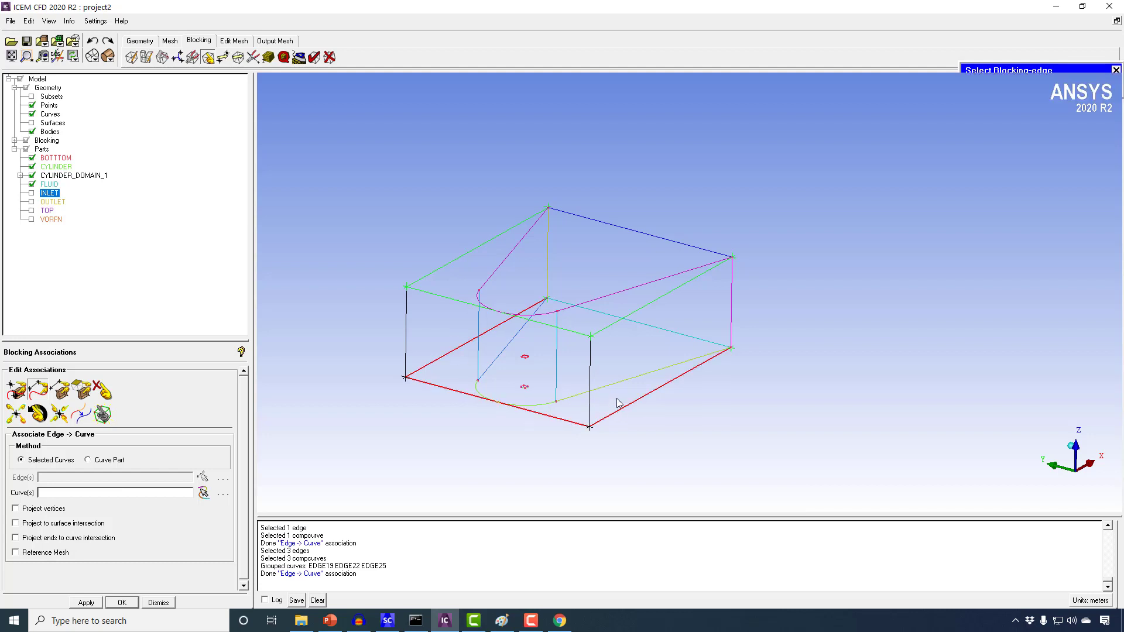
{"action": "left_click", "coordinate": [609, 386]}
{"action": "left_click", "coordinate": [534, 403]}
{"action": "left_click", "coordinate": [500, 357]}
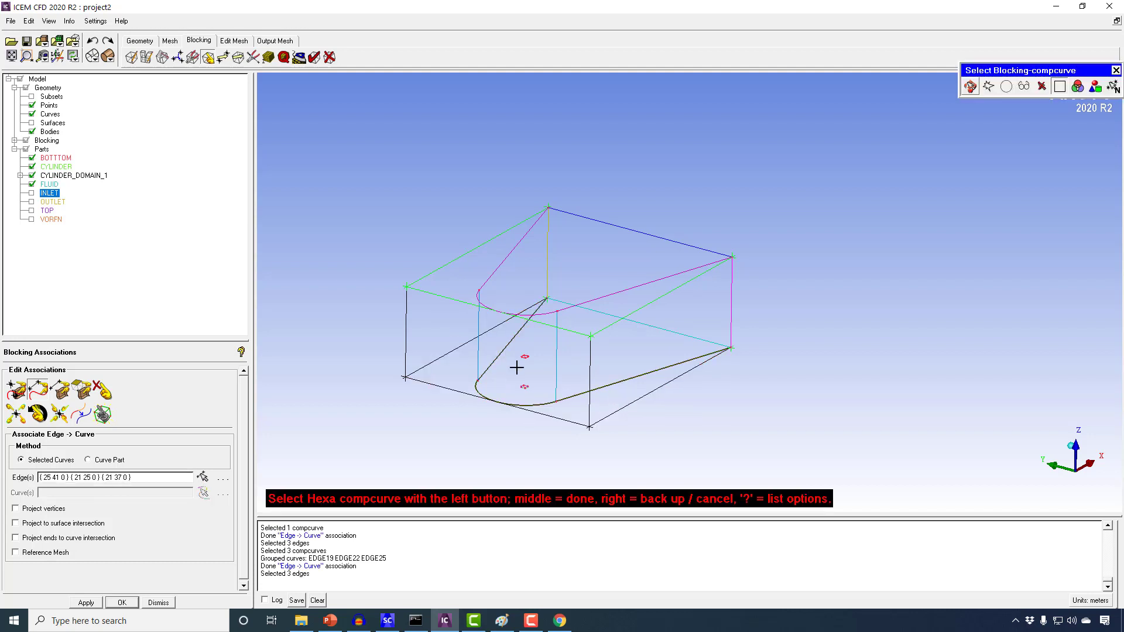
{"action": "middle_click", "coordinate": [516, 367]}
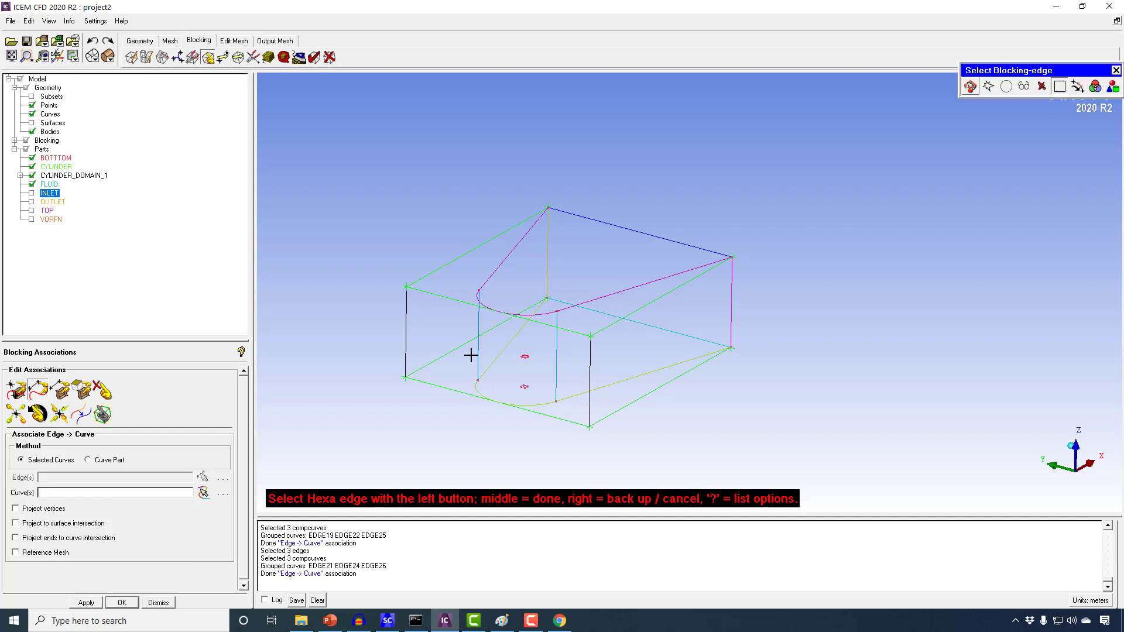
{"action": "middle_click", "coordinate": [469, 353]}
Step: Snap the block's four vertices at the curved end of the domain onto their associated curves
{"action": "left_click", "coordinate": [66, 415]}
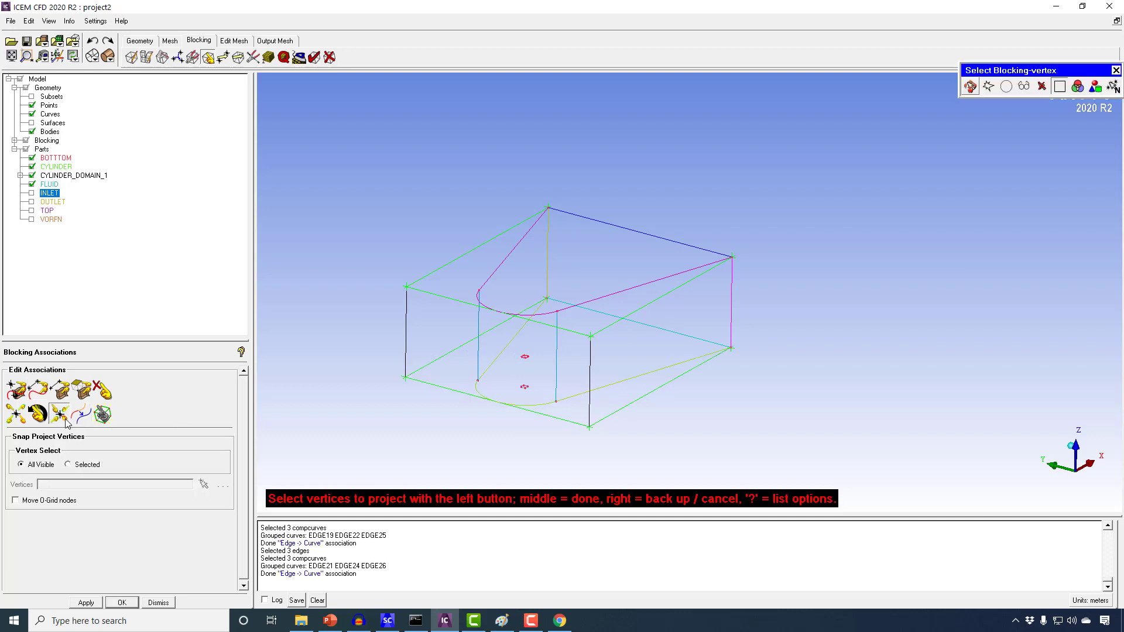
{"action": "left_click", "coordinate": [407, 286]}
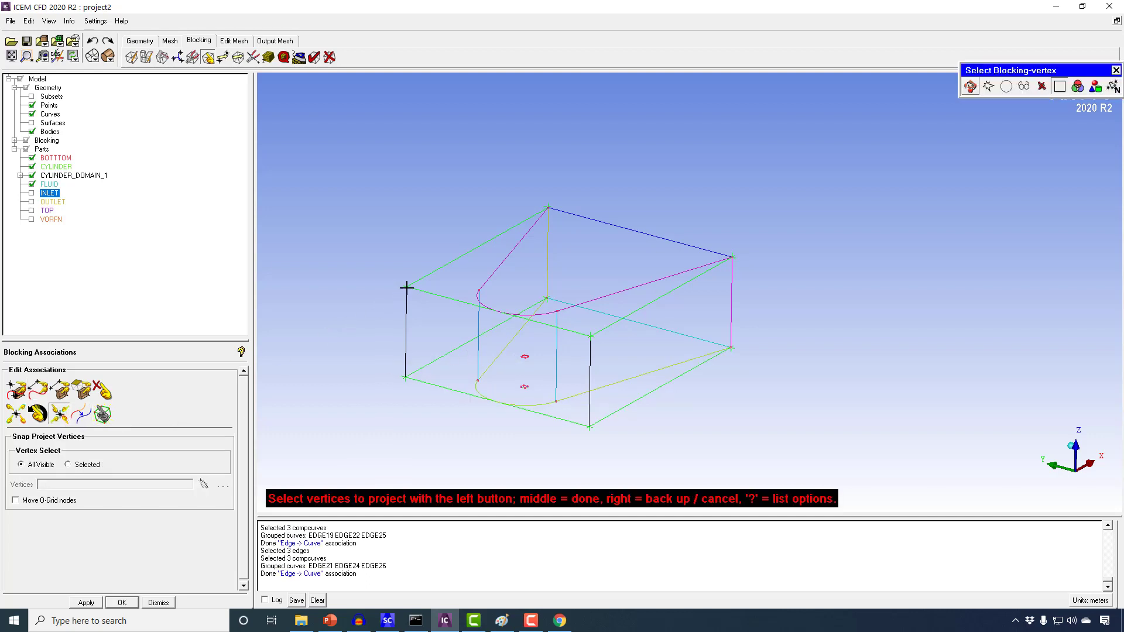
{"action": "left_click", "coordinate": [592, 341]}
{"action": "left_click", "coordinate": [590, 431]}
{"action": "left_click", "coordinate": [405, 379]}
{"action": "middle_click", "coordinate": [403, 383]}
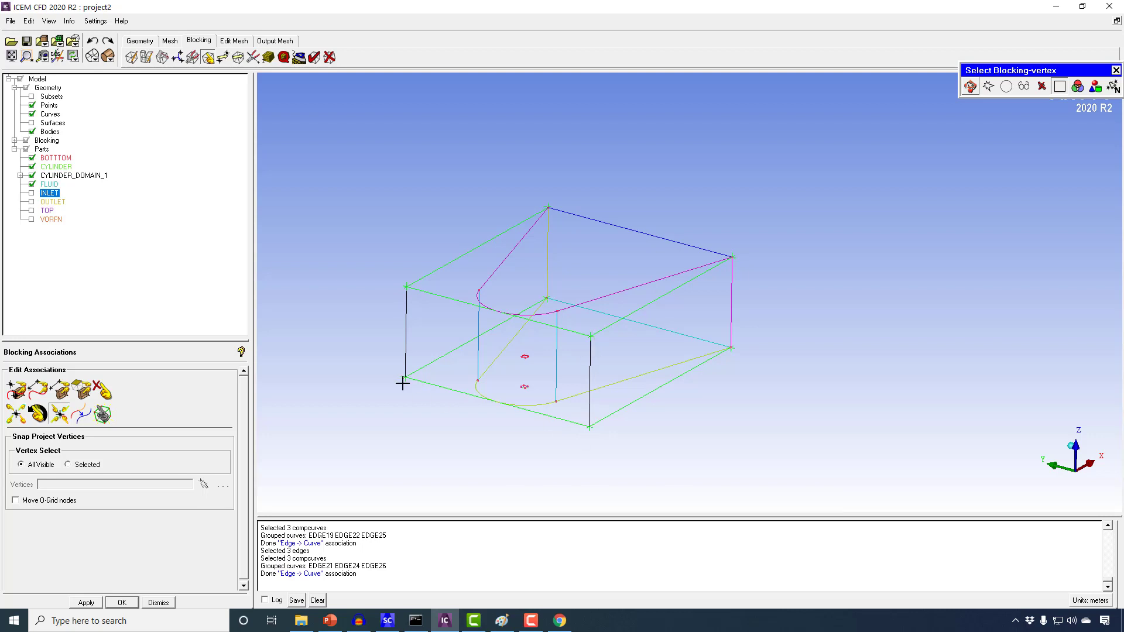
{"action": "middle_click", "coordinate": [679, 240]}
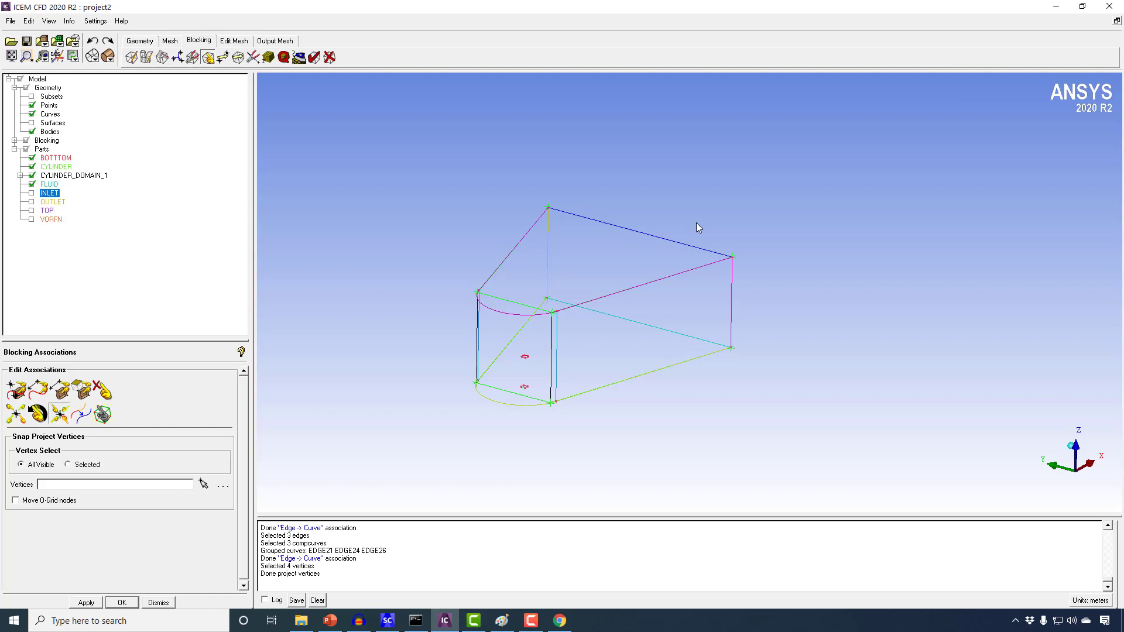
{"action": "left_click_drag", "start_coordinate": [605, 244], "coordinate": [615, 314]}
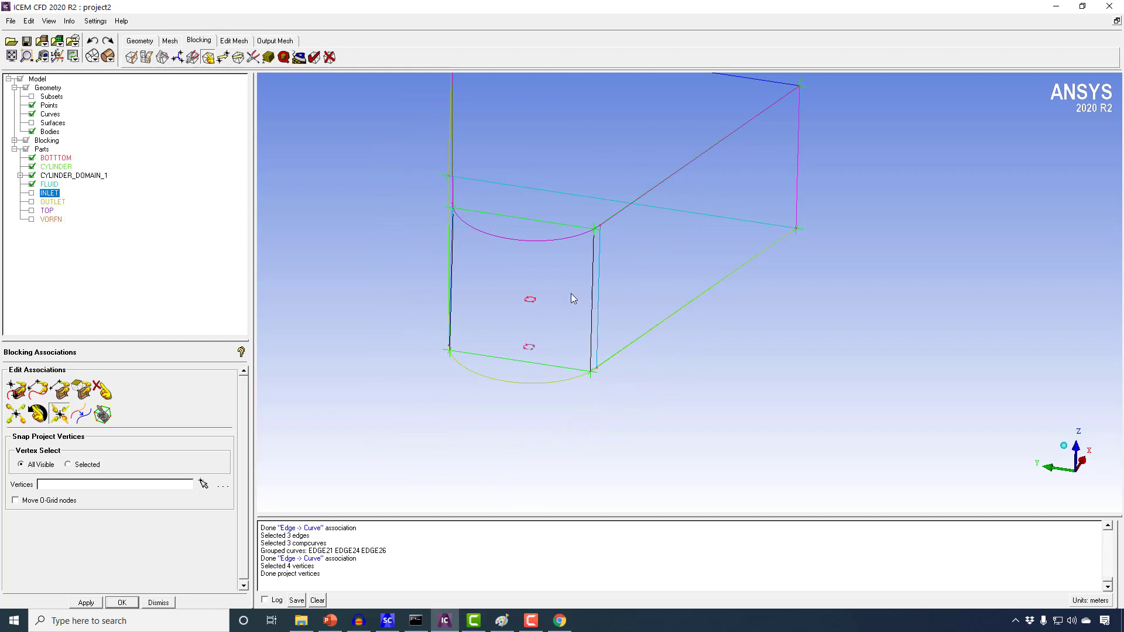
{"action": "left_click_drag", "start_coordinate": [570, 293], "coordinate": [518, 367]}
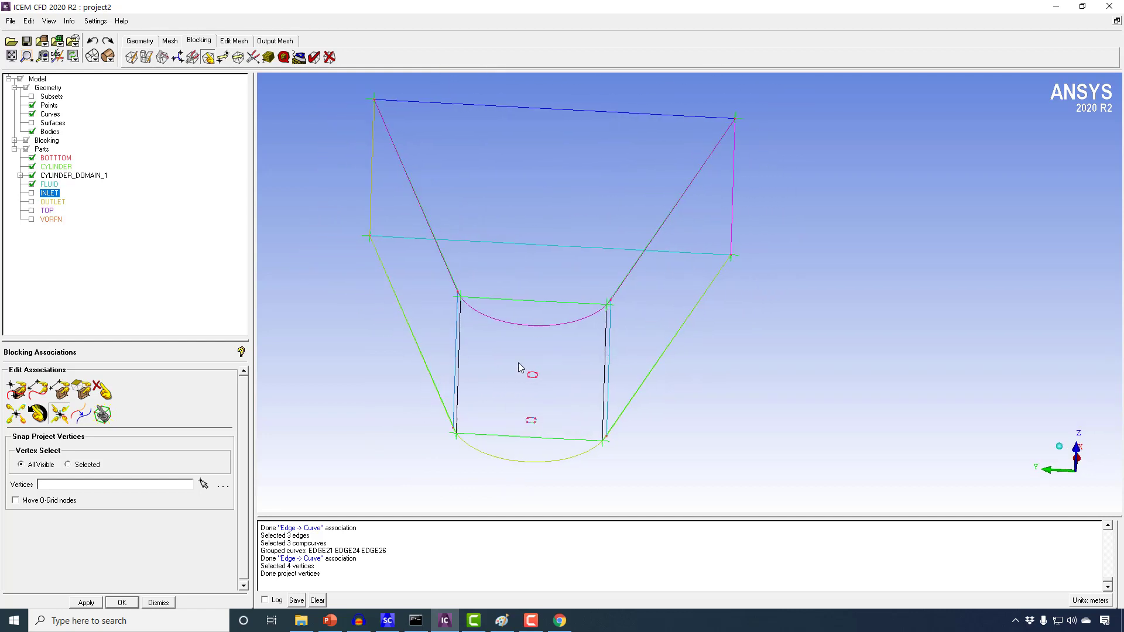
{"action": "left_click_drag", "start_coordinate": [530, 421], "coordinate": [512, 458]}
{"action": "scroll", "coordinate": [521, 382], "scroll_direction": "up", "scroll_amount": 3}
{"action": "middle_click_drag", "start_coordinate": [483, 382], "coordinate": [482, 304]}
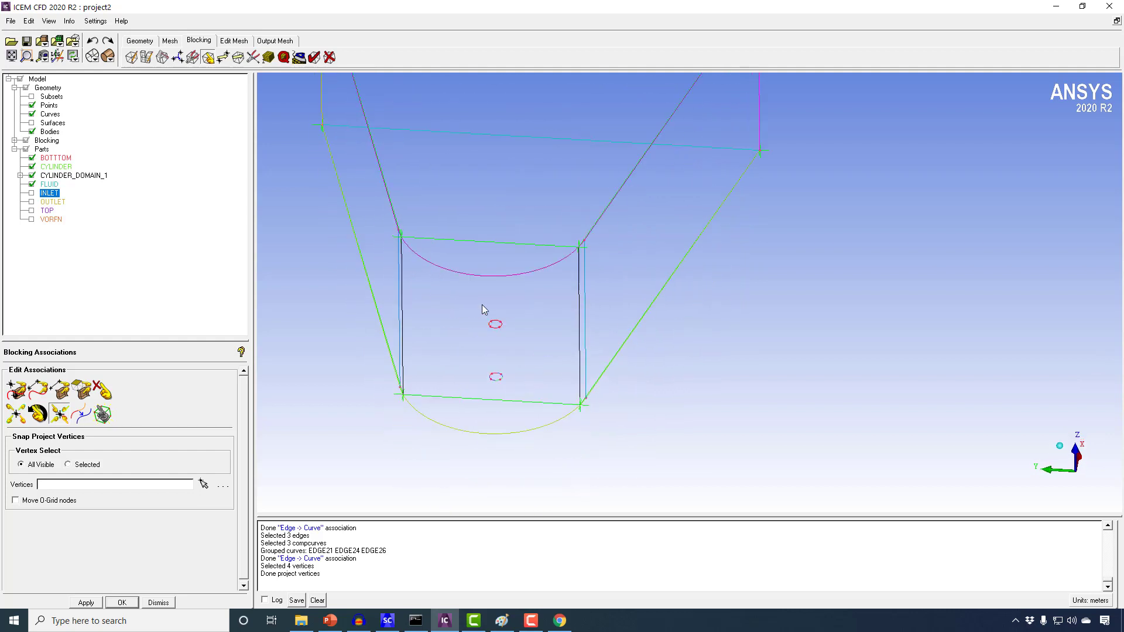
{"action": "left_click_drag", "start_coordinate": [483, 305], "coordinate": [404, 266]}
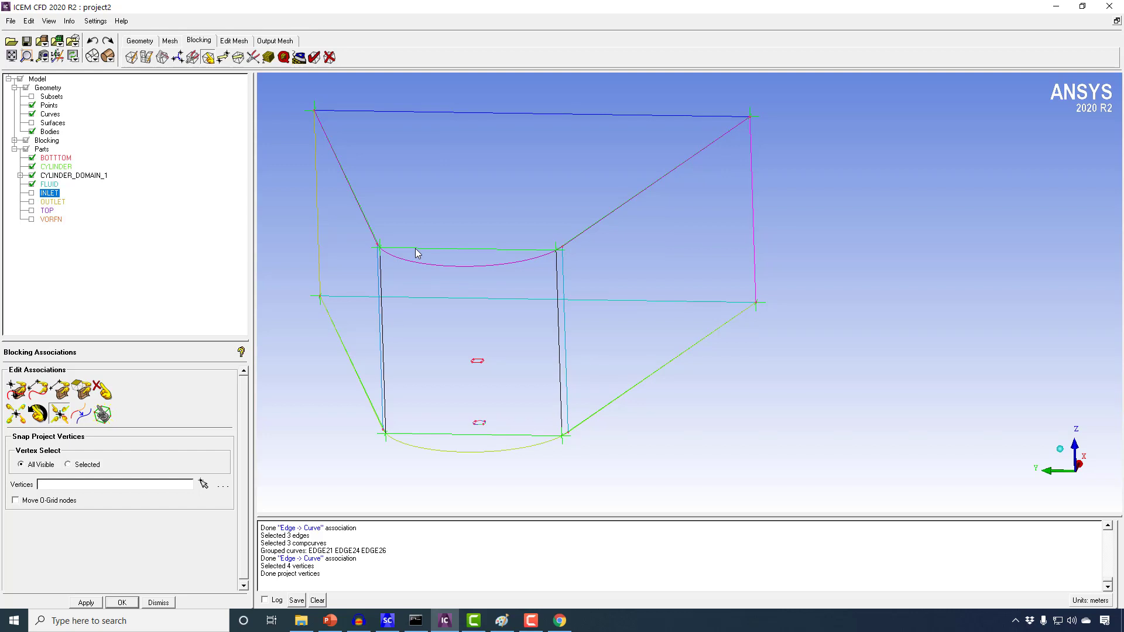
{"action": "left_click", "coordinate": [14, 392]}
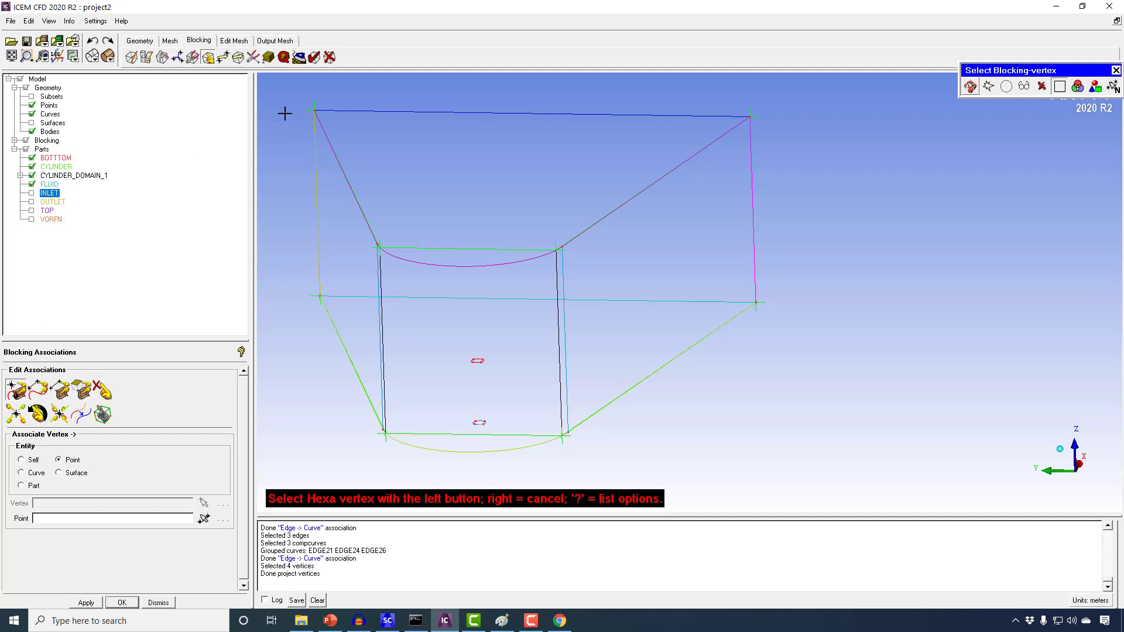
{"action": "left_click", "coordinate": [314, 111]}
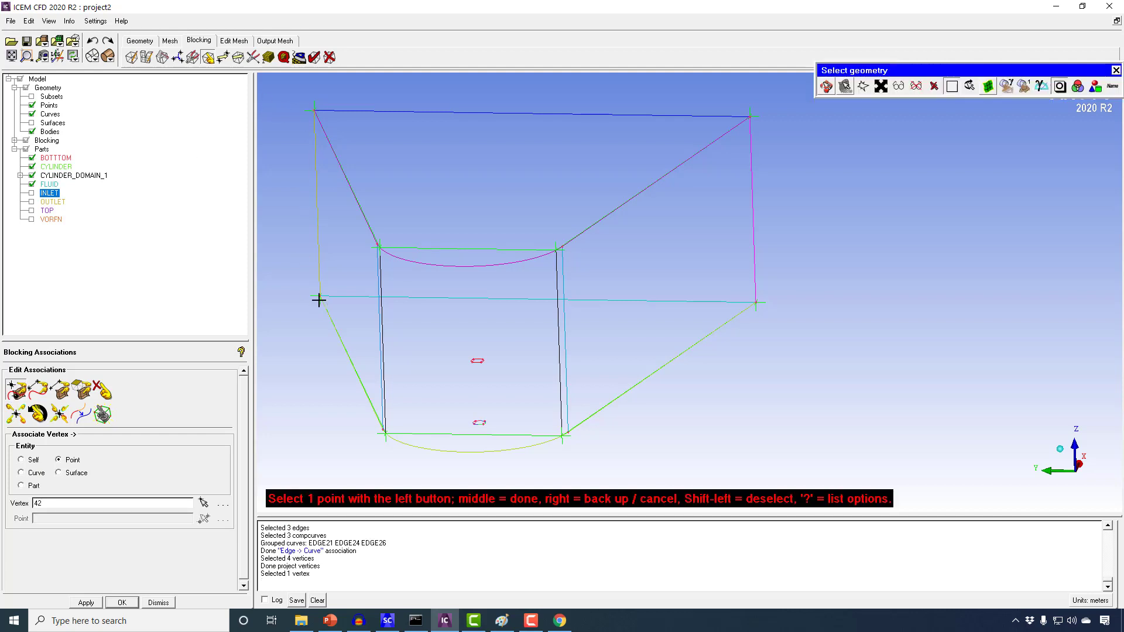
{"action": "left_click", "coordinate": [320, 297]}
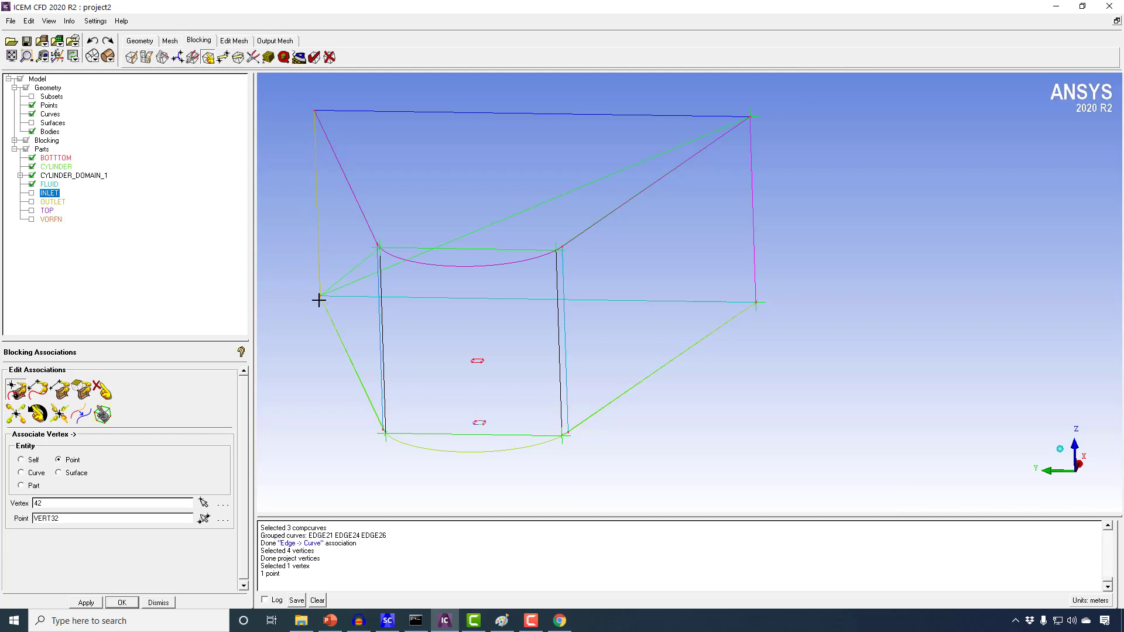
{"action": "left_click", "coordinate": [92, 40]}
Step: Associate the four block vertices at the domain's straight wide end with the geometry points at the same corners
{"action": "left_click", "coordinate": [10, 396]}
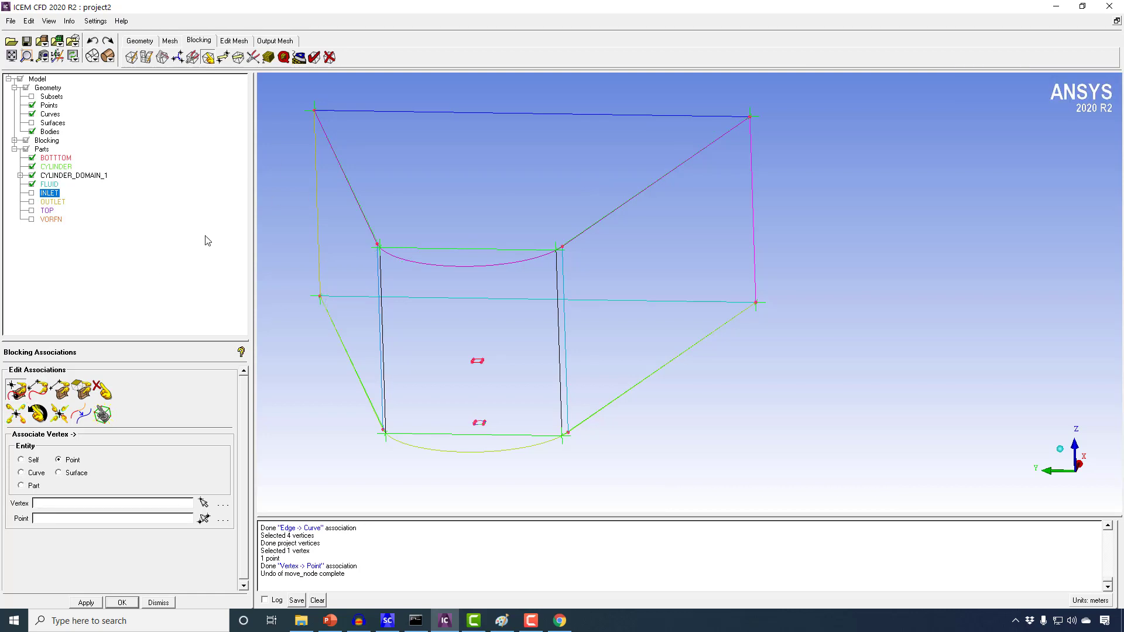
{"action": "left_click", "coordinate": [309, 111]}
{"action": "left_click", "coordinate": [308, 111]}
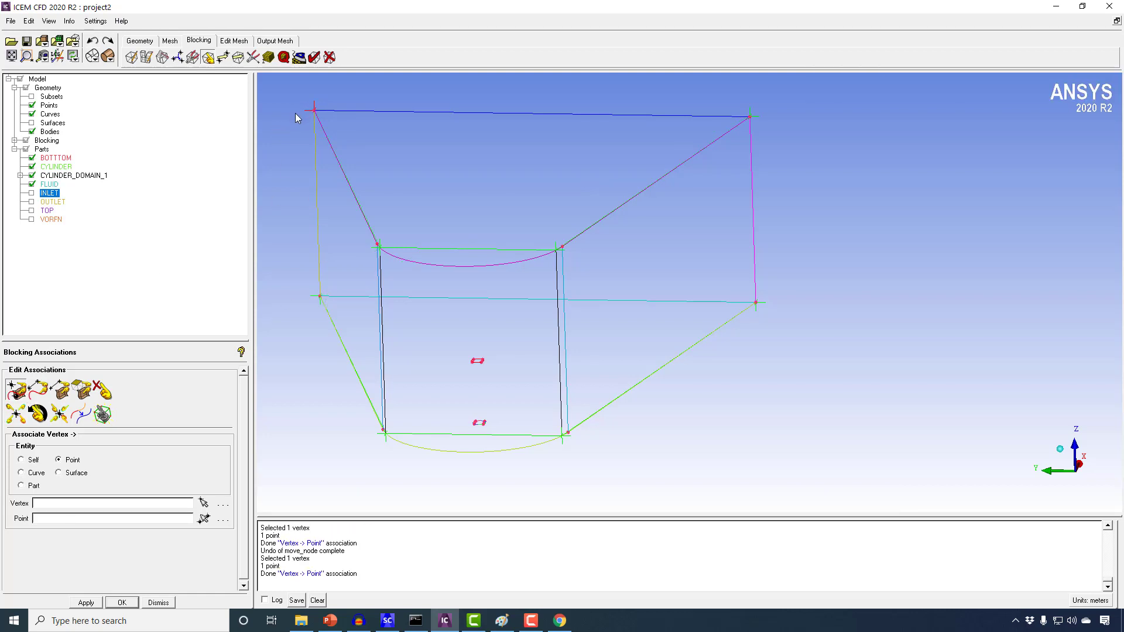
{"action": "left_click", "coordinate": [319, 295]}
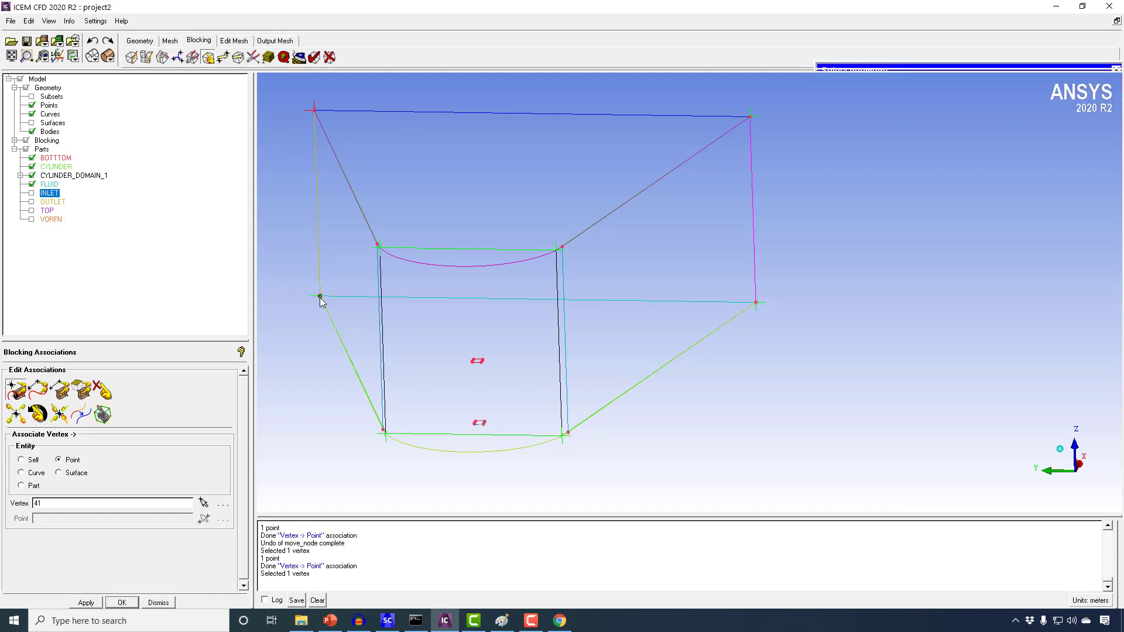
{"action": "left_click", "coordinate": [319, 296]}
{"action": "left_click", "coordinate": [756, 303]}
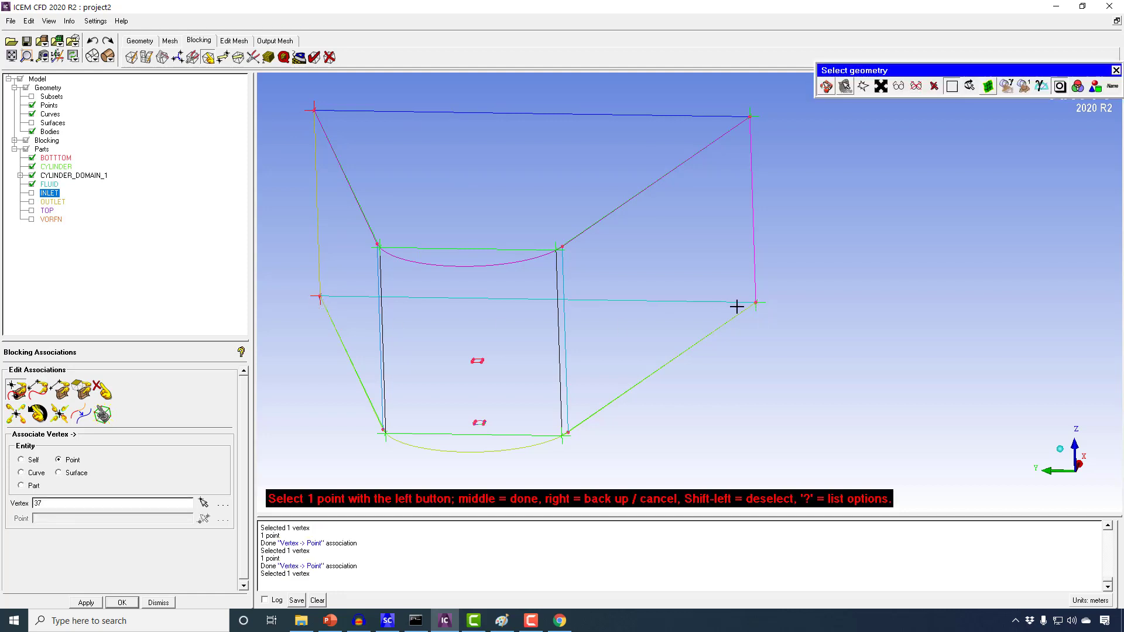
{"action": "left_click", "coordinate": [755, 303]}
{"action": "left_click", "coordinate": [754, 116]}
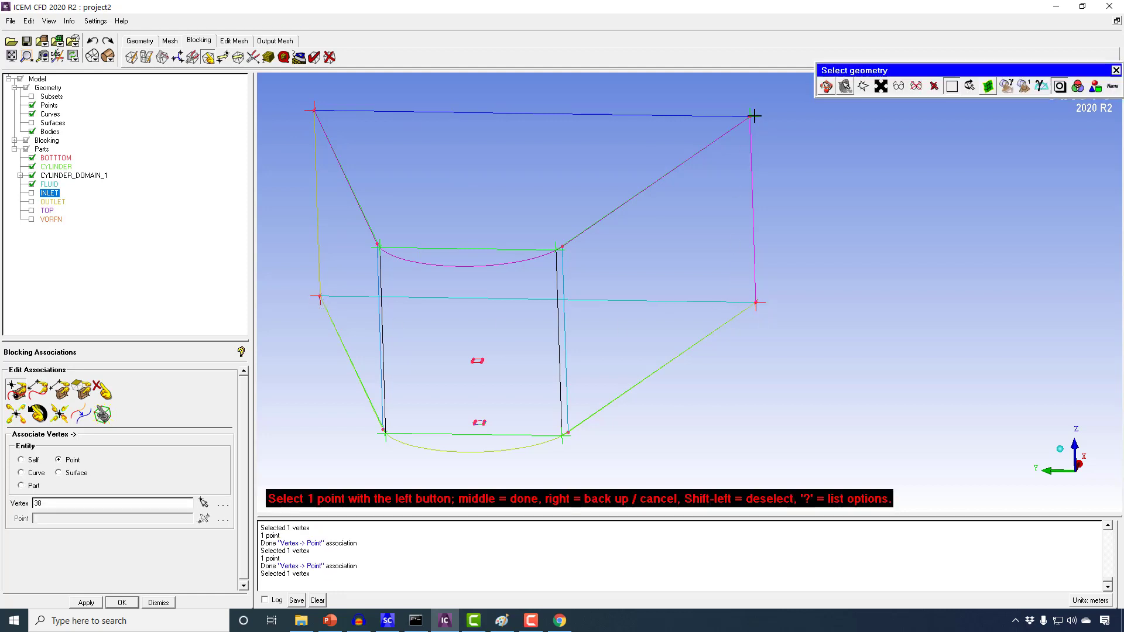
{"action": "left_click", "coordinate": [752, 116]}
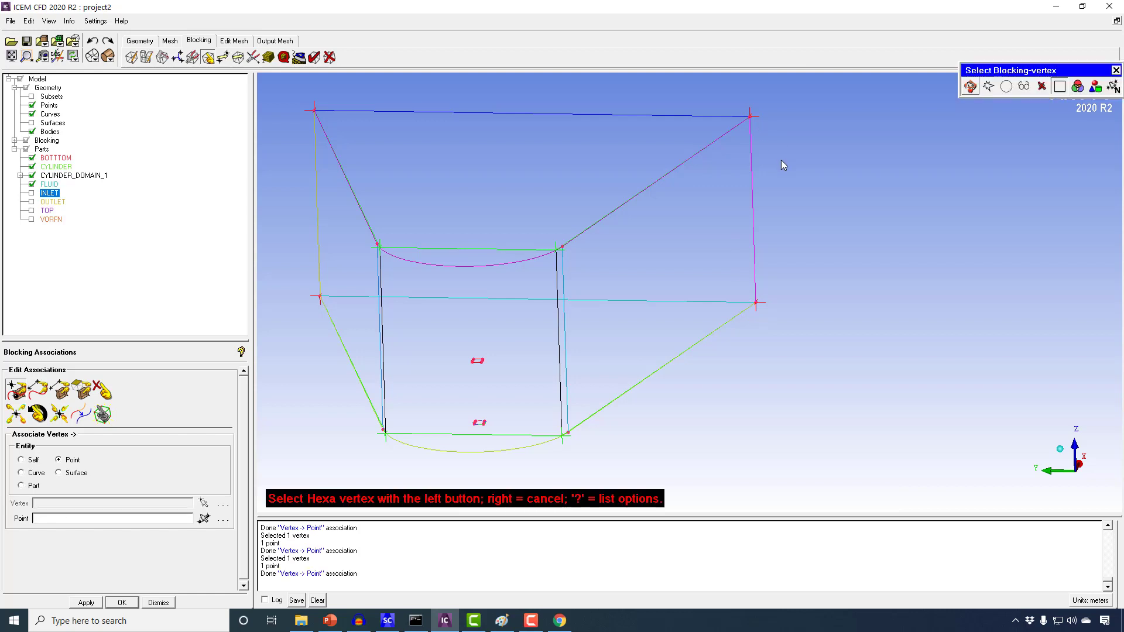
{"action": "right_click", "coordinate": [780, 160]}
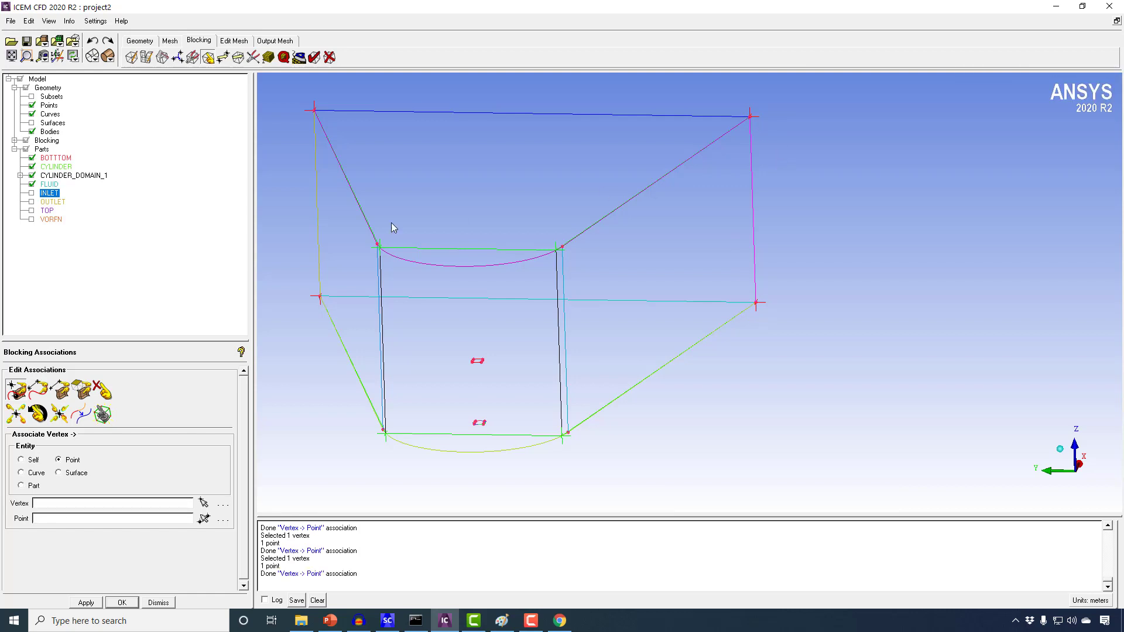
Step: Split the block across its lower edge at the curved end, using the Prescribed point method with the lower circle's +Y-side point
{"action": "left_click_drag", "start_coordinate": [304, 275], "coordinate": [510, 220]}
{"action": "left_click_drag", "start_coordinate": [505, 166], "coordinate": [451, 205]}
{"action": "left_click", "coordinate": [163, 61]}
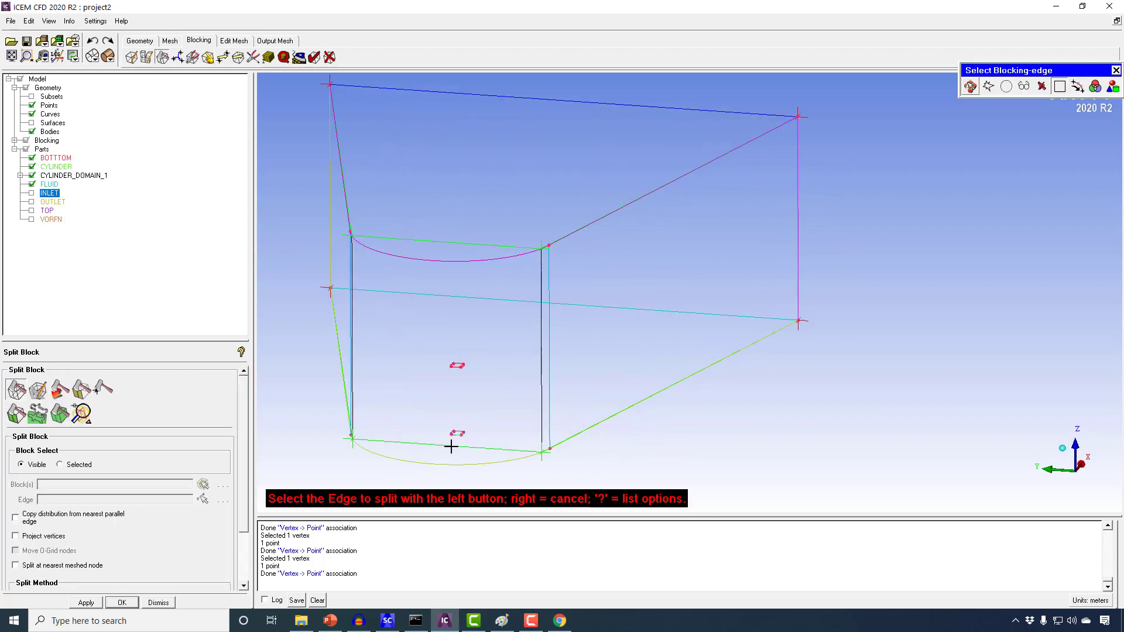
{"action": "left_click", "coordinate": [451, 441]}
{"action": "scroll", "coordinate": [241, 477], "scroll_direction": "down", "scroll_amount": 3}
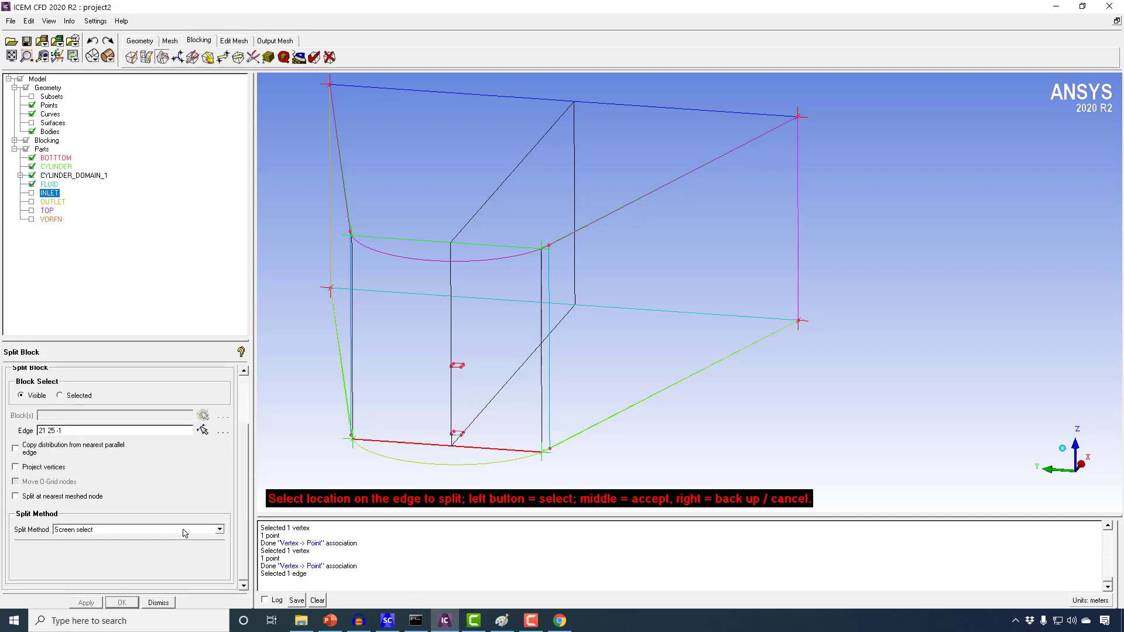
{"action": "scroll", "coordinate": [585, 345], "scroll_direction": "up", "scroll_amount": 2}
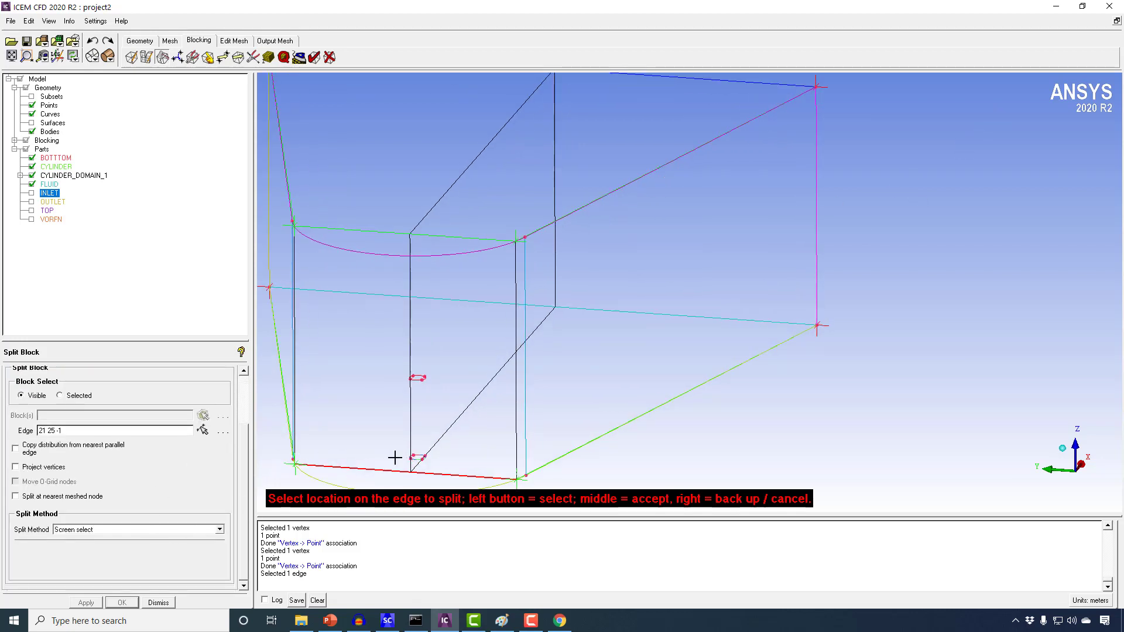
{"action": "left_click", "coordinate": [162, 529]}
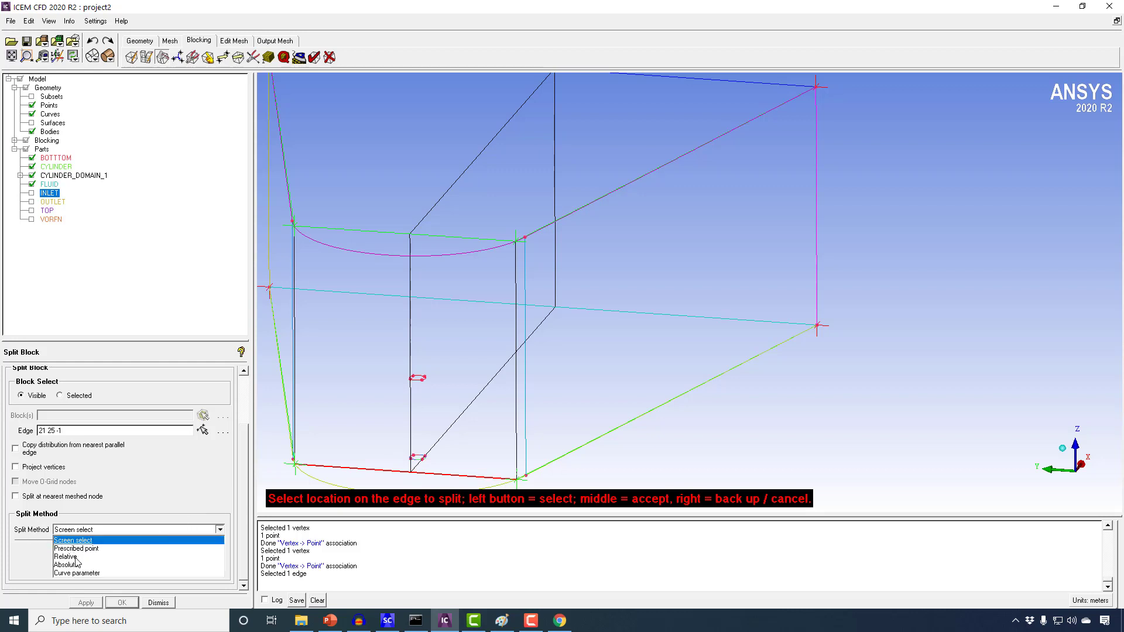
{"action": "left_click", "coordinate": [77, 549]}
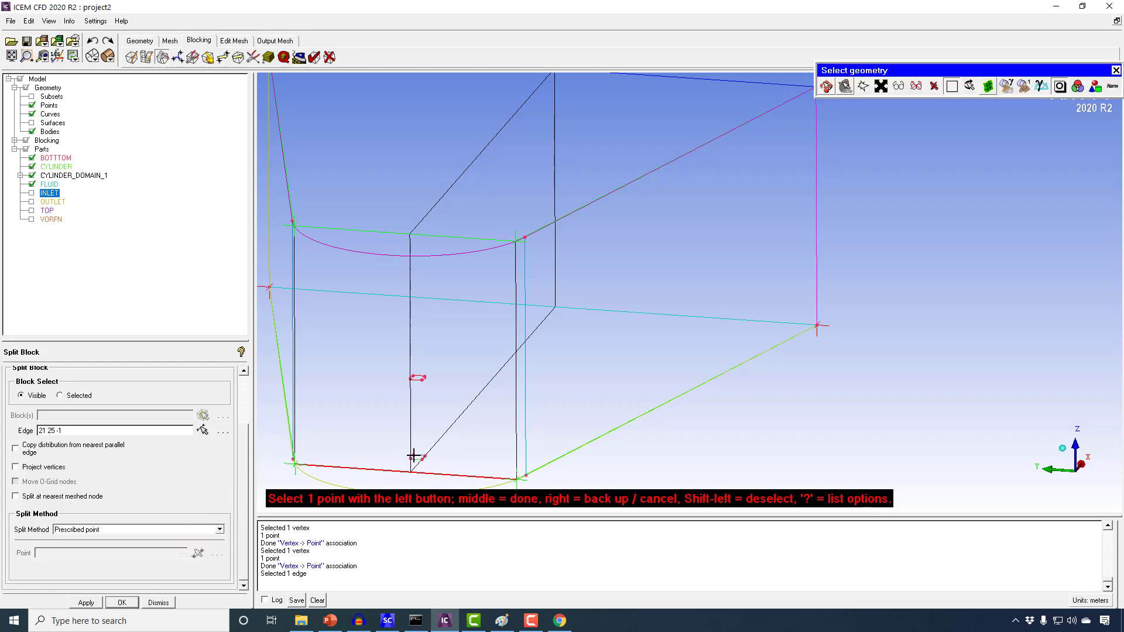
{"action": "left_click", "coordinate": [413, 455]}
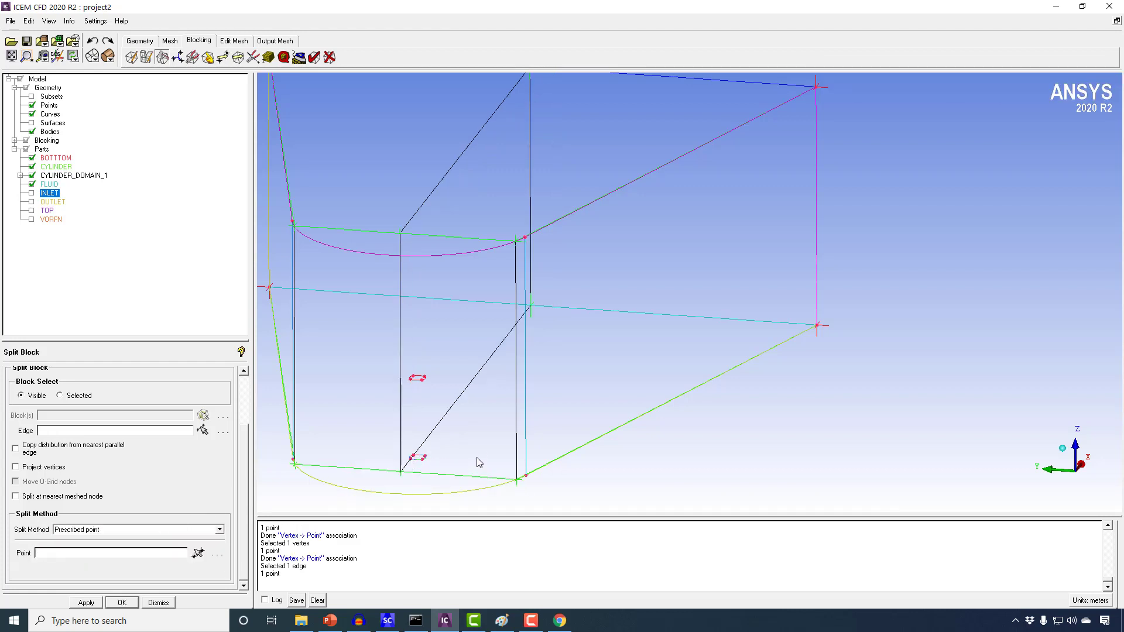
Step: Split the block across its lower edge at the curved end, using the lower circle's -Y-side point
{"action": "left_click", "coordinate": [426, 474]}
{"action": "left_click", "coordinate": [422, 460]}
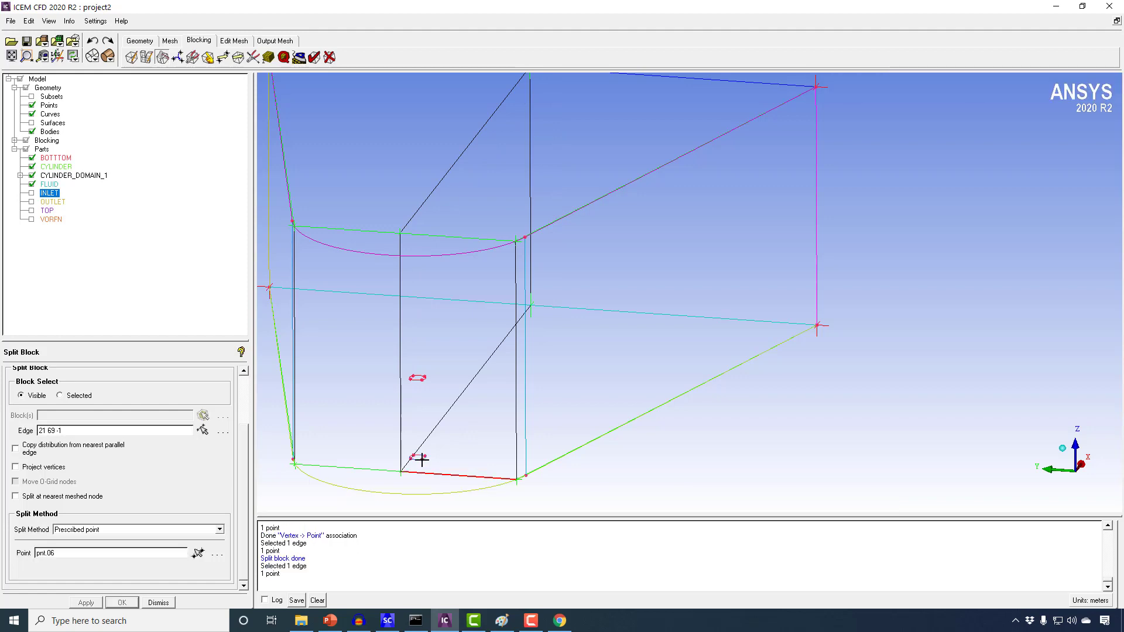
{"action": "left_click", "coordinate": [970, 87]}
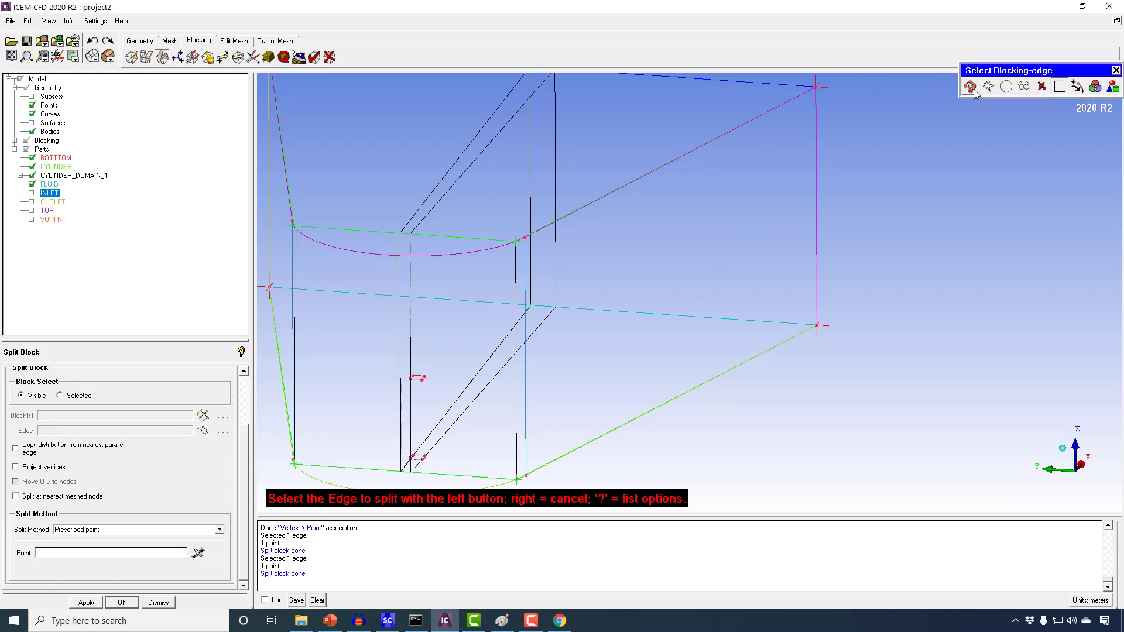
Step: Split the lower block edge running along X at the lower circle's -X-side point and at its +X-side point
{"action": "left_click_drag", "start_coordinate": [670, 300], "coordinate": [646, 309]}
{"action": "middle_click_drag", "start_coordinate": [646, 309], "coordinate": [704, 296]}
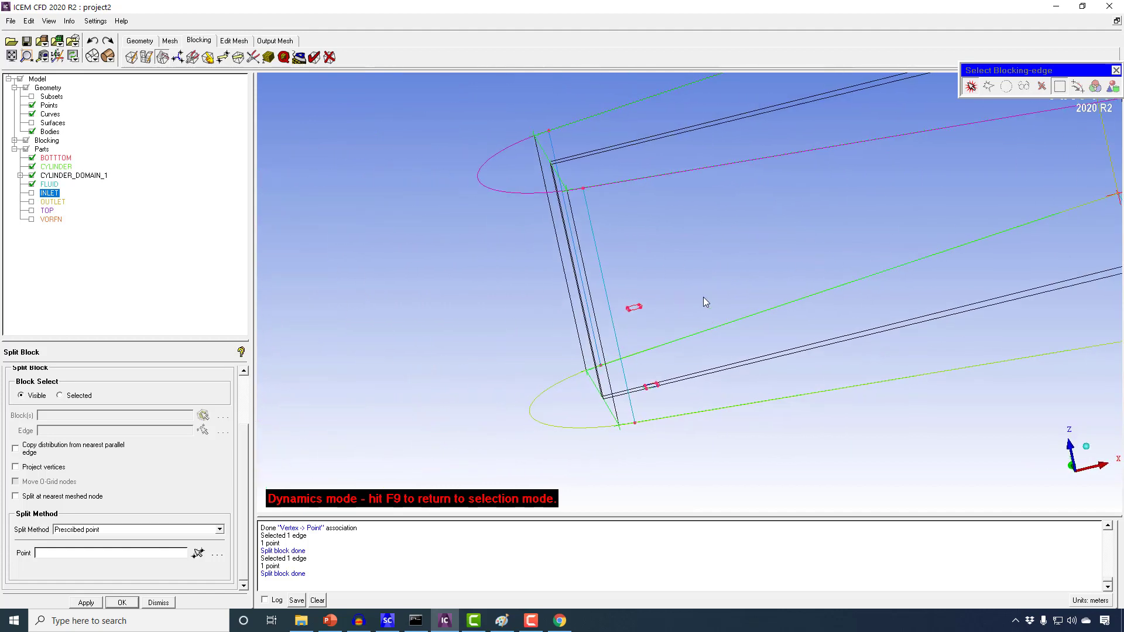
{"action": "scroll", "coordinate": [712, 293], "scroll_direction": "up", "scroll_amount": 2}
{"action": "right_click_drag", "start_coordinate": [712, 293], "coordinate": [608, 357]}
{"action": "left_click_drag", "start_coordinate": [608, 357], "coordinate": [515, 292]}
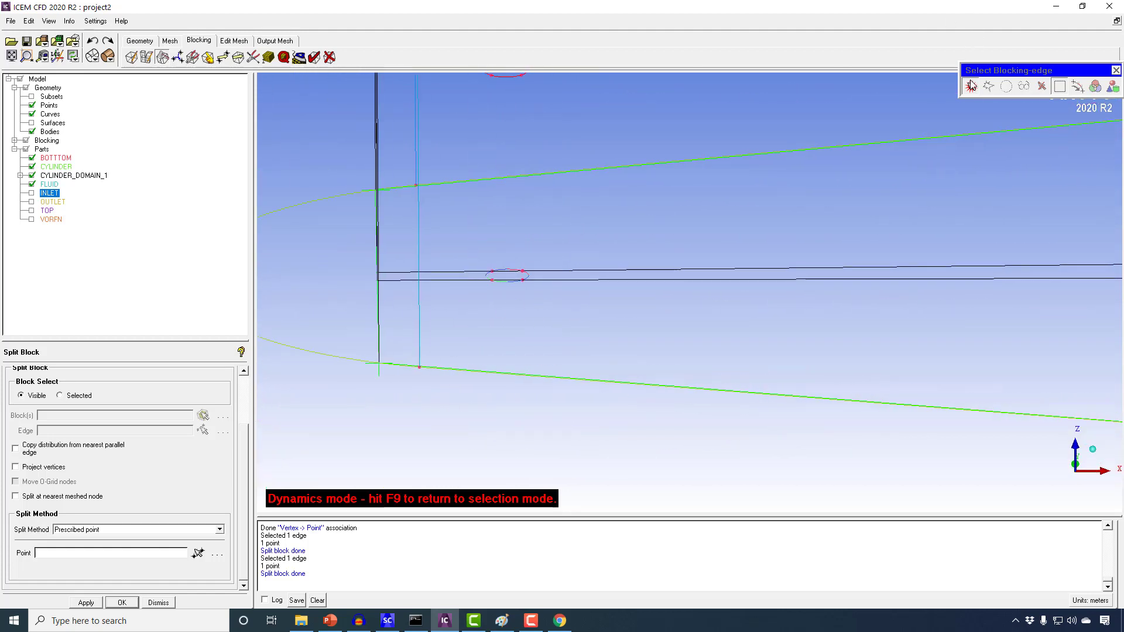
{"action": "left_click", "coordinate": [971, 87]}
{"action": "left_click", "coordinate": [491, 280]}
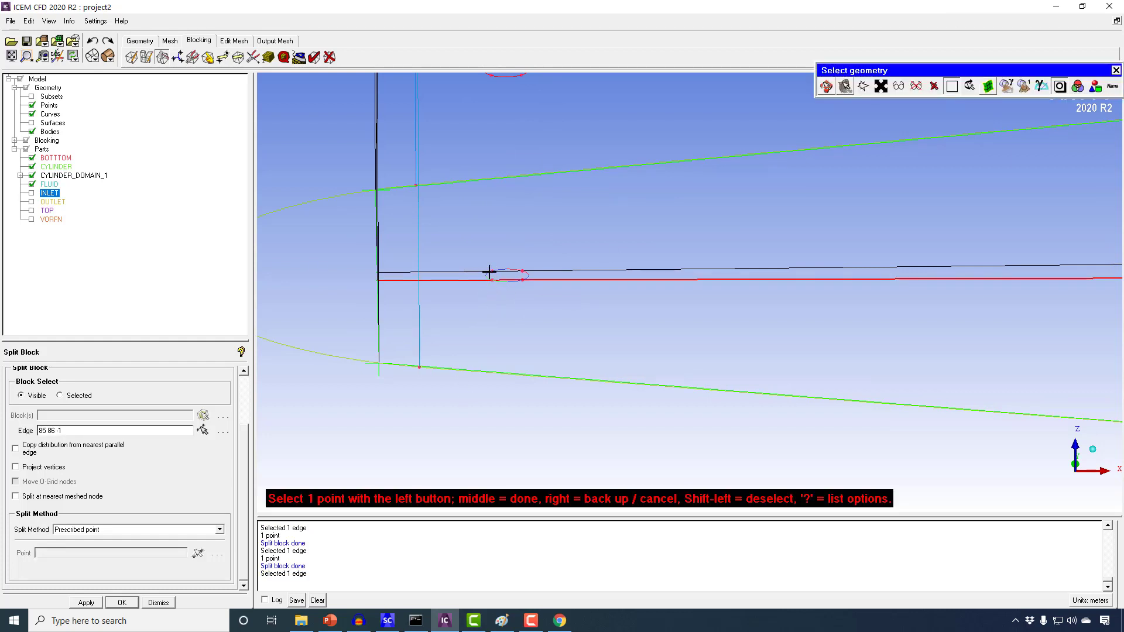
{"action": "left_click", "coordinate": [491, 271]}
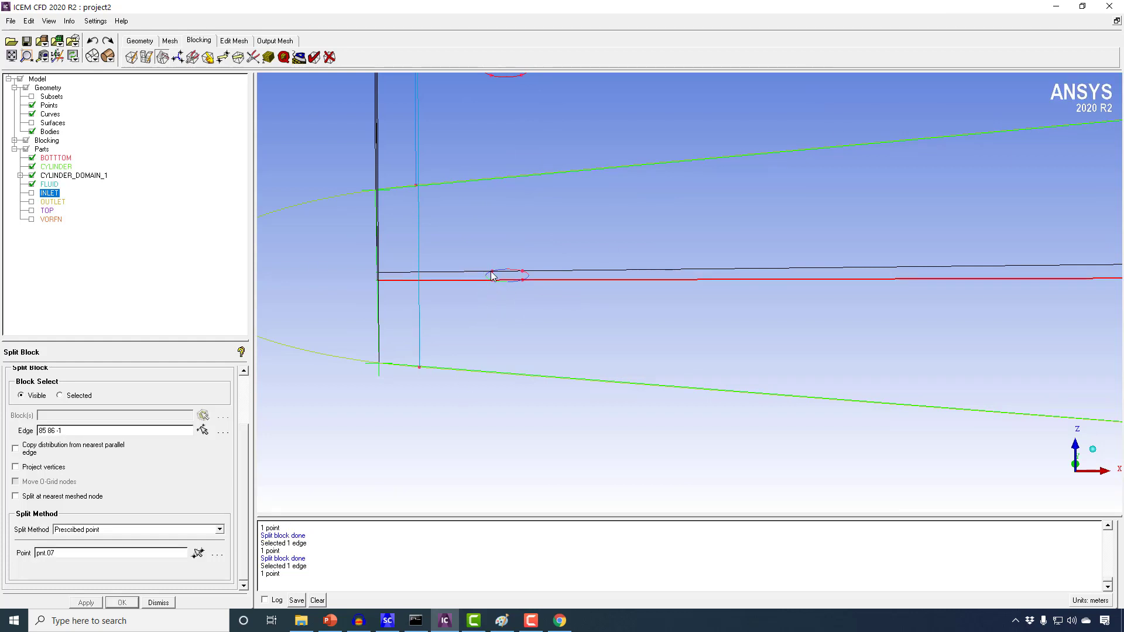
{"action": "left_click", "coordinate": [522, 273]}
{"action": "left_click", "coordinate": [521, 274]}
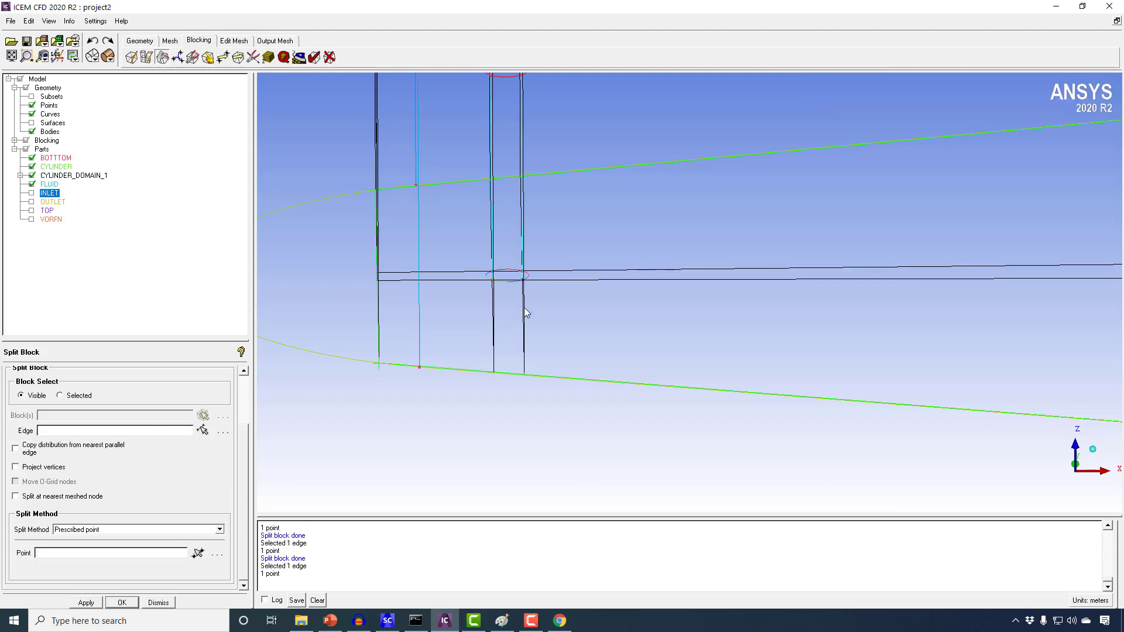
{"action": "right_click", "coordinate": [524, 306]}
Step: Split a vertical block edge beside the cylinder at the height of the upper circle, using one of that circle's points
{"action": "left_click_drag", "start_coordinate": [522, 308], "coordinate": [656, 426]}
{"action": "right_click_drag", "start_coordinate": [593, 332], "coordinate": [570, 283]}
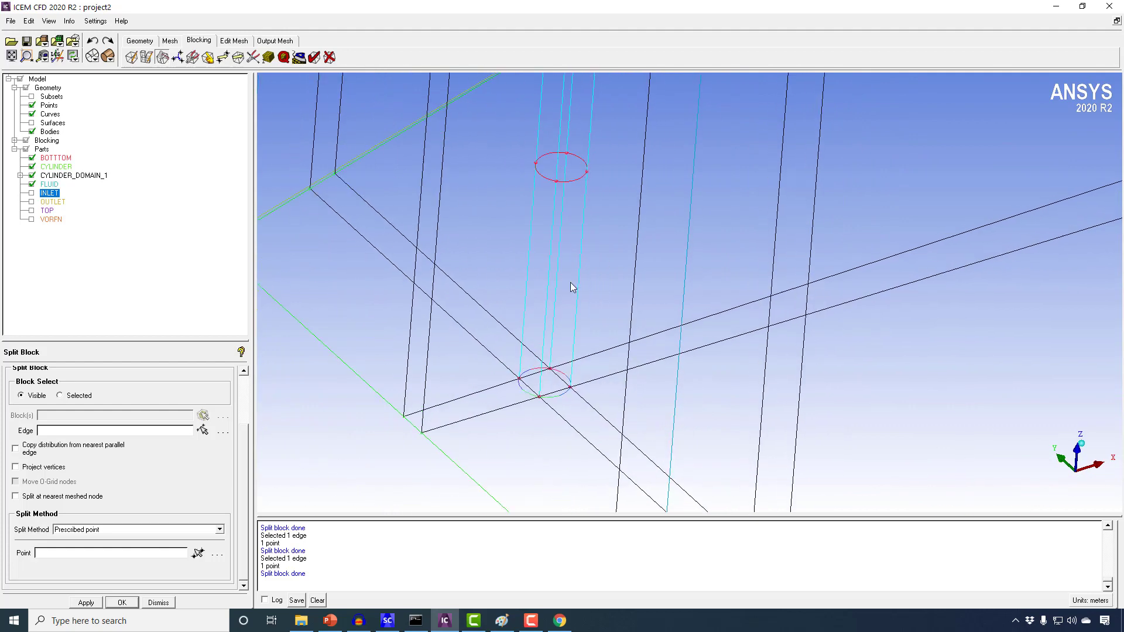
{"action": "middle_click_drag", "start_coordinate": [586, 196], "coordinate": [502, 299]}
{"action": "left_click_drag", "start_coordinate": [501, 298], "coordinate": [544, 321]}
{"action": "right_click_drag", "start_coordinate": [544, 321], "coordinate": [528, 240]}
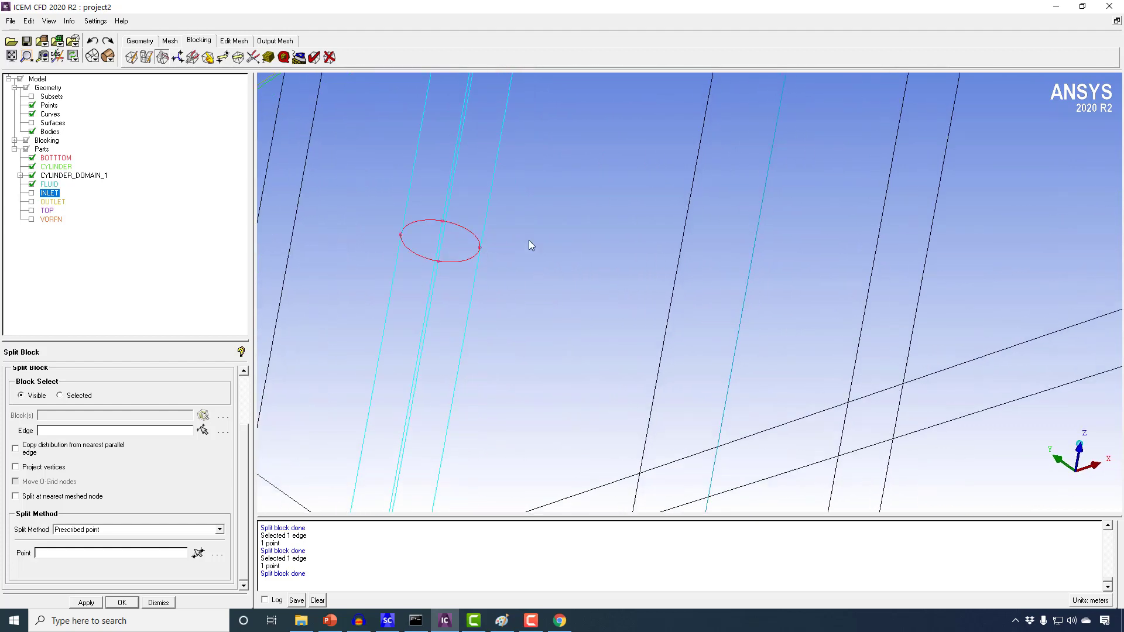
{"action": "middle_click_drag", "start_coordinate": [445, 259], "coordinate": [589, 309]}
{"action": "left_click_drag", "start_coordinate": [556, 298], "coordinate": [612, 260]}
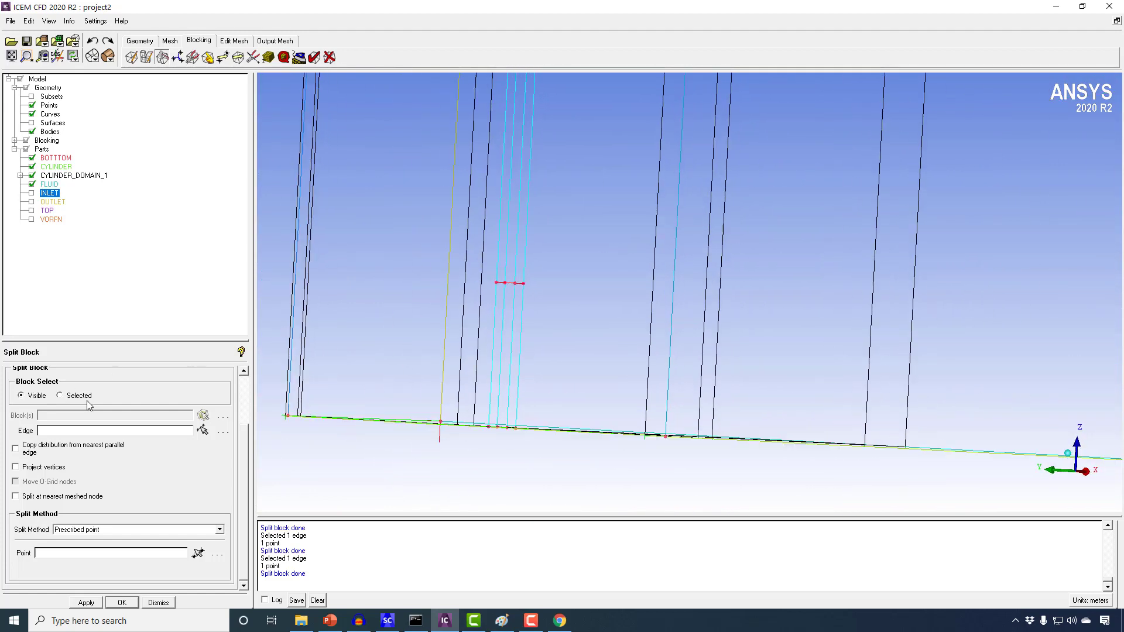
{"action": "left_click", "coordinate": [201, 431]}
{"action": "left_click", "coordinate": [501, 287]}
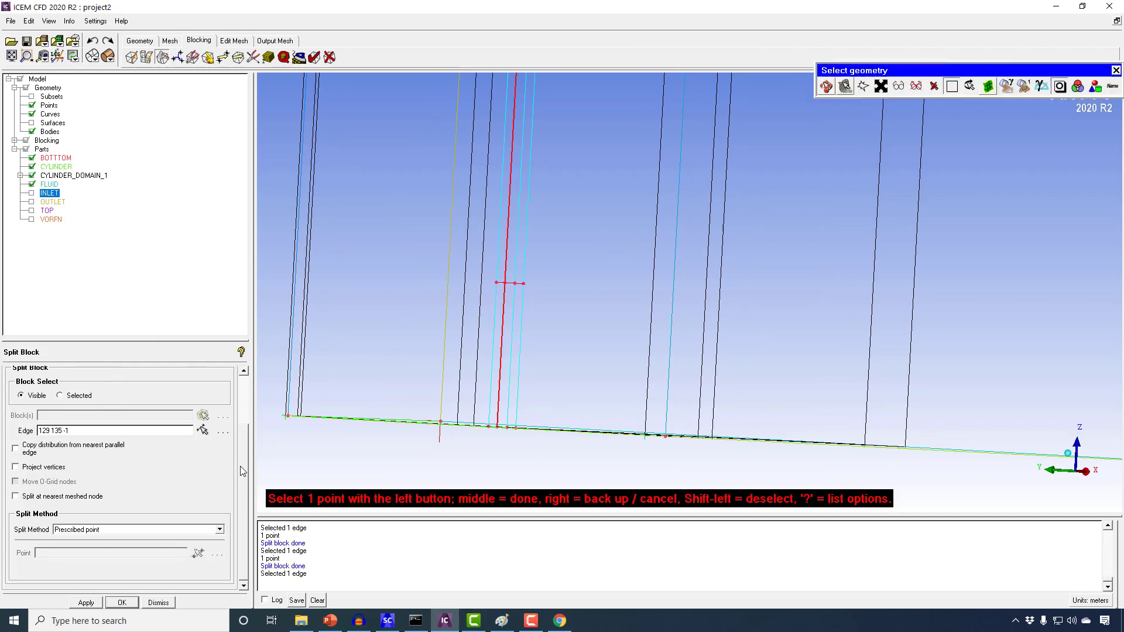
{"action": "left_click", "coordinate": [497, 282]}
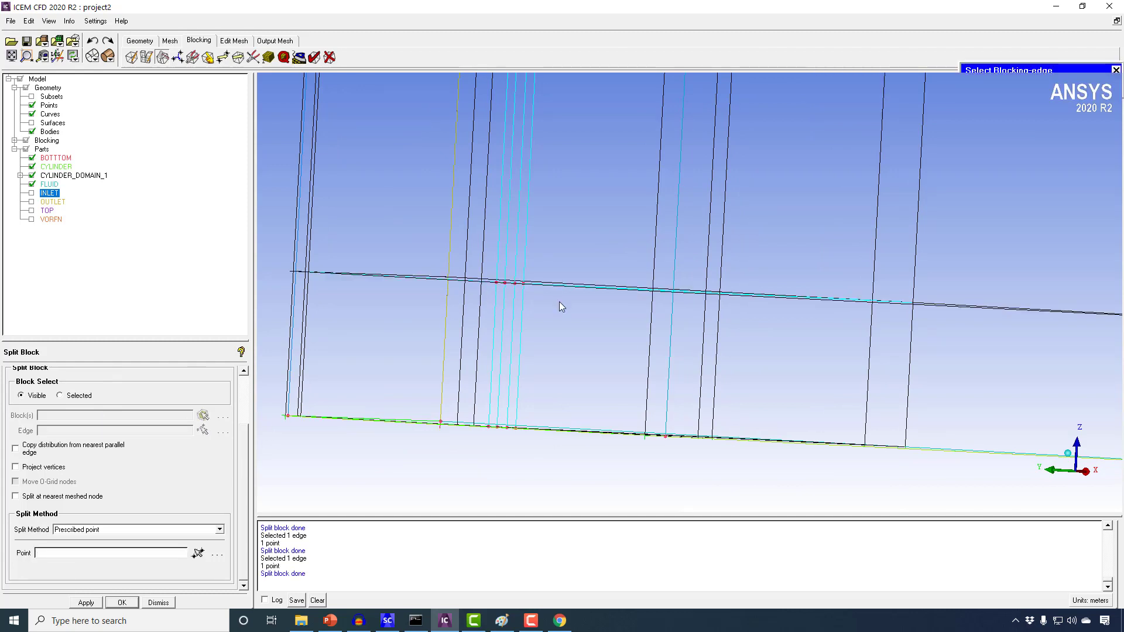
Step: Turn on the display of the geometry surfaces so the domed cylinder can guide the next split
{"action": "left_click", "coordinate": [31, 123]}
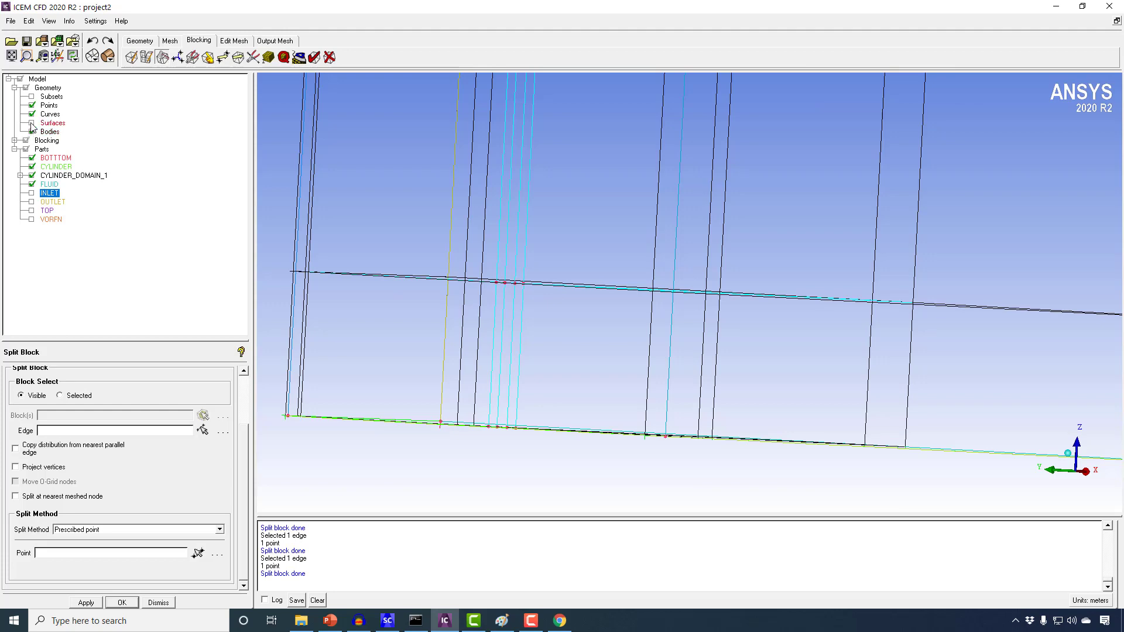
{"action": "left_click_drag", "start_coordinate": [584, 339], "coordinate": [621, 375]}
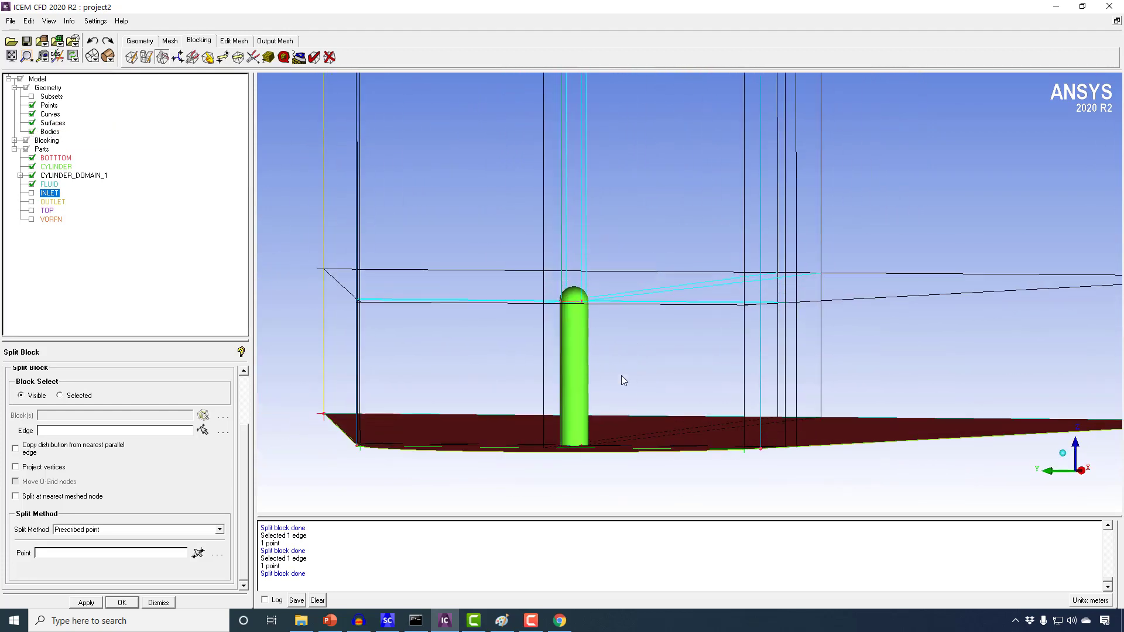
{"action": "scroll", "coordinate": [588, 345], "scroll_direction": "up", "scroll_amount": 4}
{"action": "left_click_drag", "start_coordinate": [566, 314], "coordinate": [563, 284]}
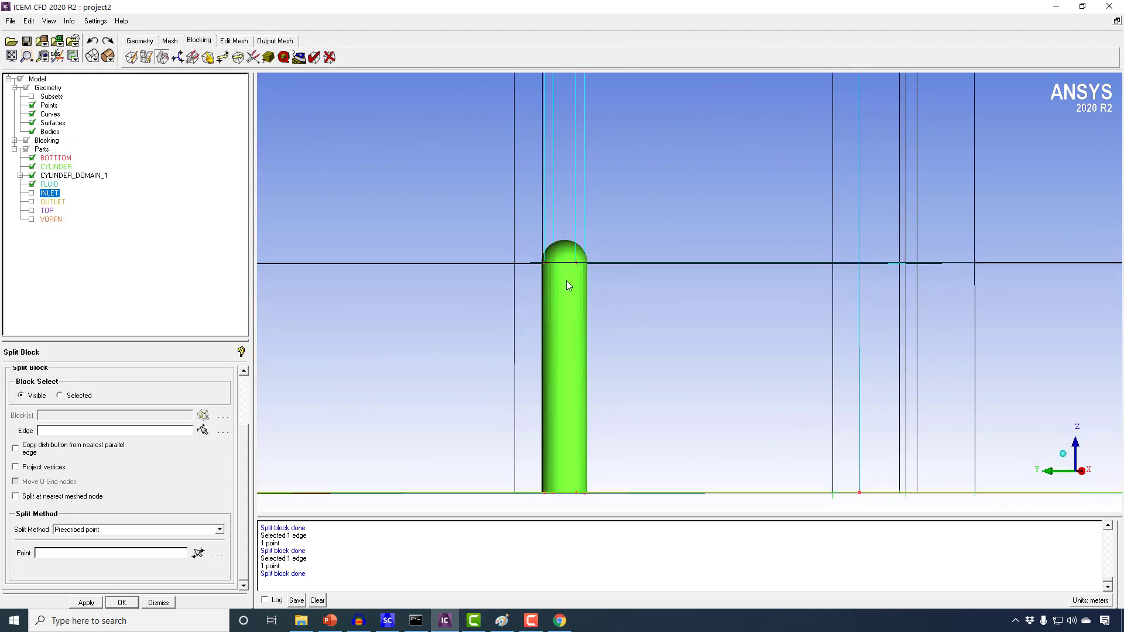
{"action": "scroll", "coordinate": [567, 280], "scroll_direction": "up", "scroll_amount": 2}
{"action": "middle_click_drag", "start_coordinate": [526, 294], "coordinate": [605, 312]}
{"action": "scroll", "coordinate": [591, 307], "scroll_direction": "up", "scroll_amount": 3}
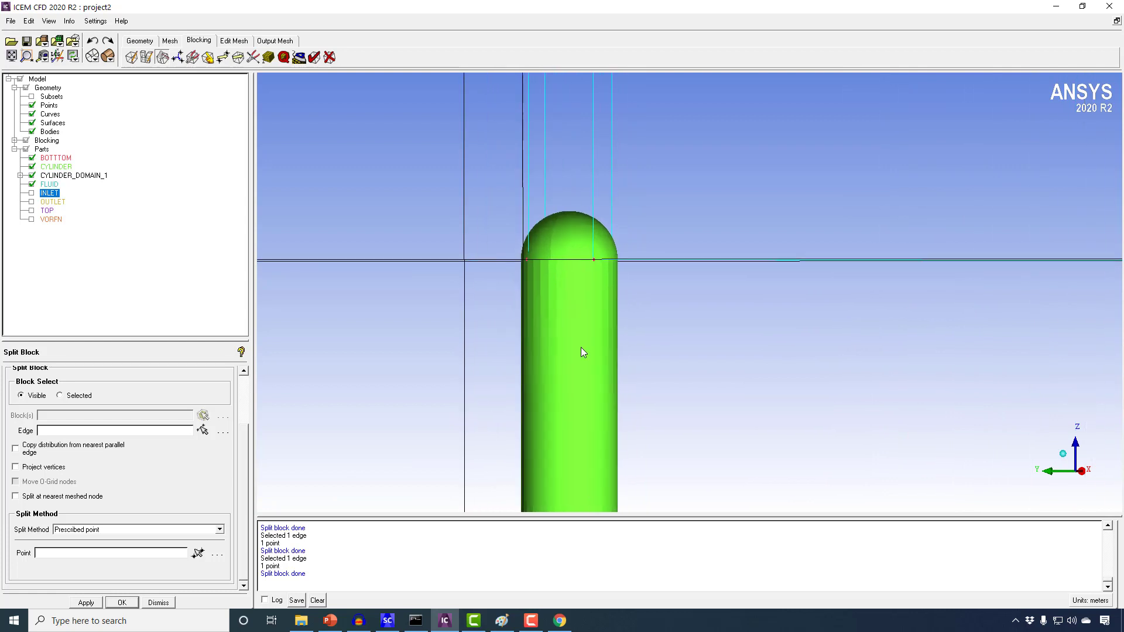
{"action": "middle_click_drag", "start_coordinate": [582, 348], "coordinate": [604, 395]}
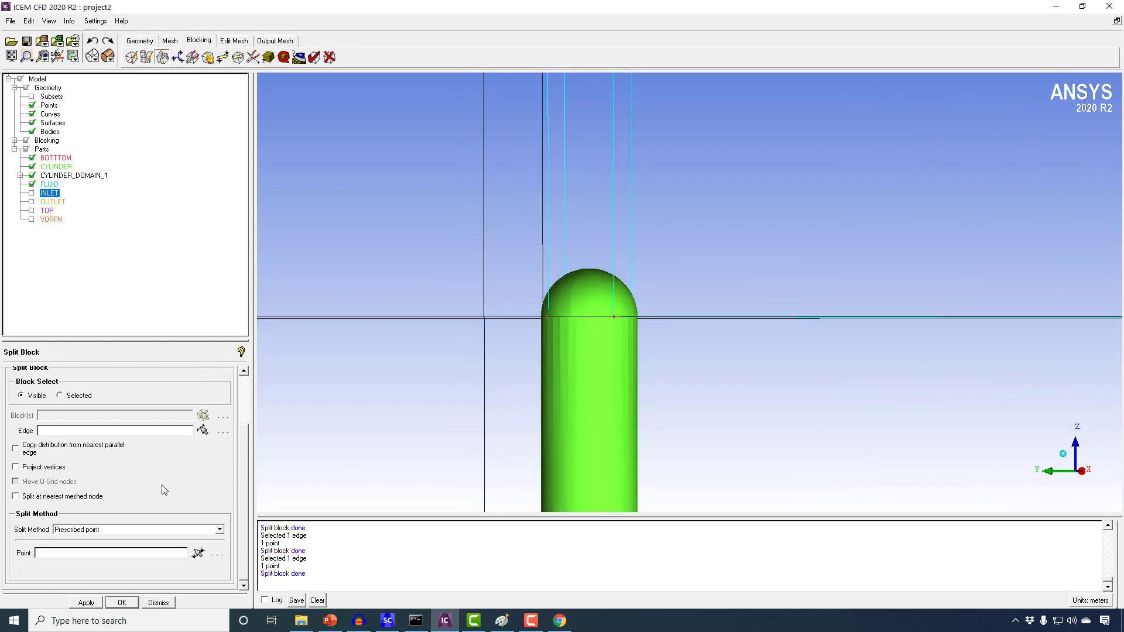
Step: Split the vertical block edge above the existing horizontal split with the Screen select method, part-way up the cylinder's dome at a split value of about 0.033
{"action": "left_click", "coordinate": [141, 530]}
{"action": "left_click", "coordinate": [80, 540]}
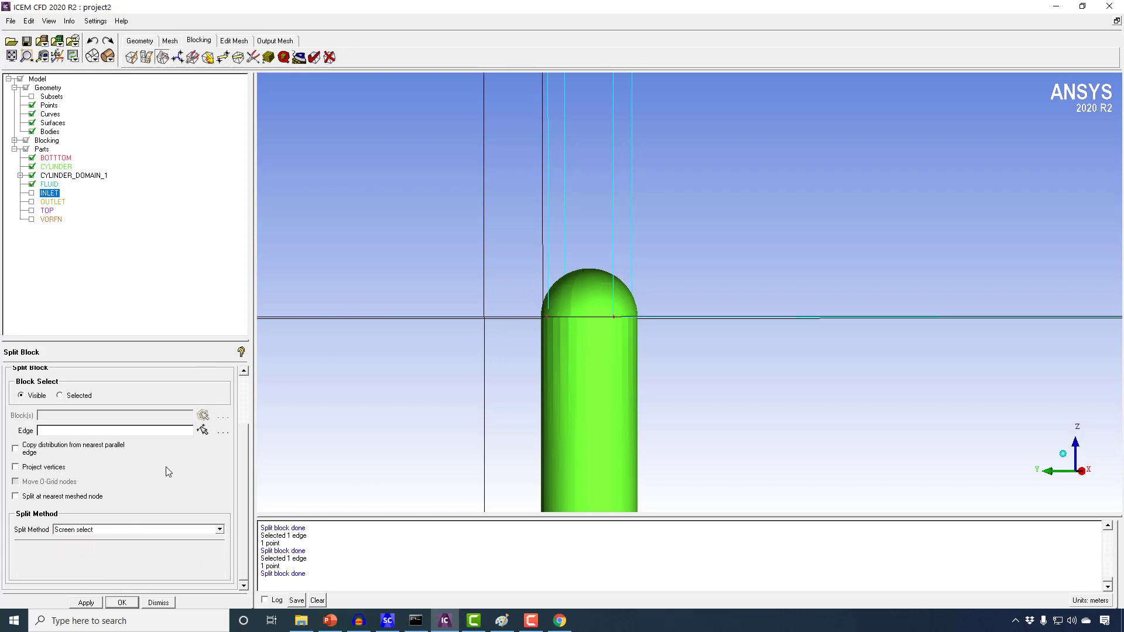
{"action": "left_click", "coordinate": [202, 430]}
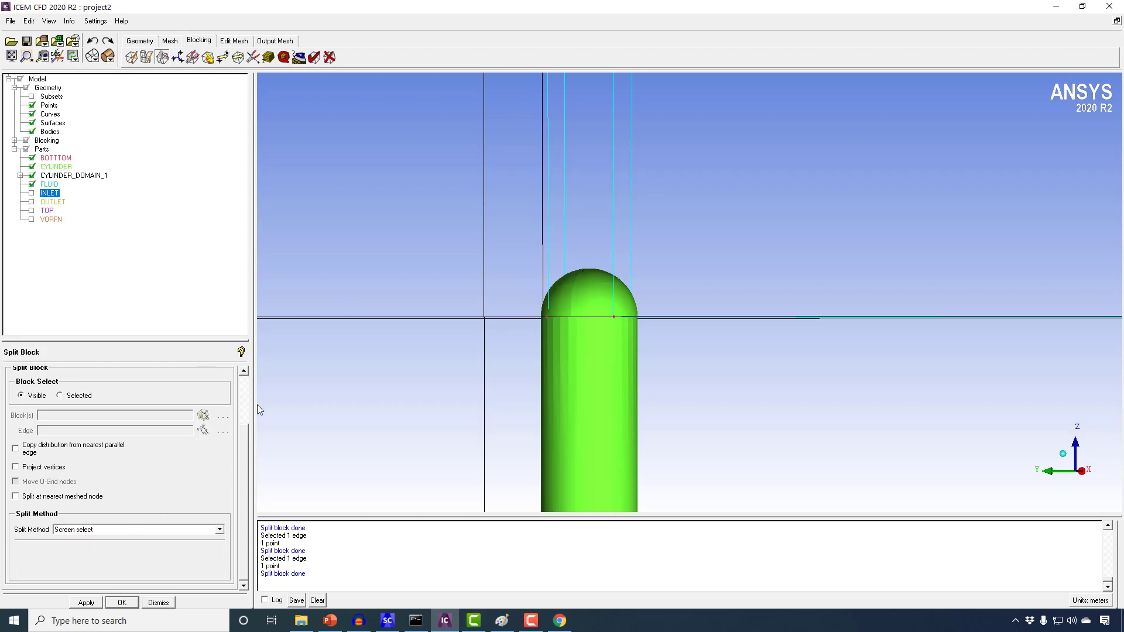
{"action": "left_click", "coordinate": [483, 287]}
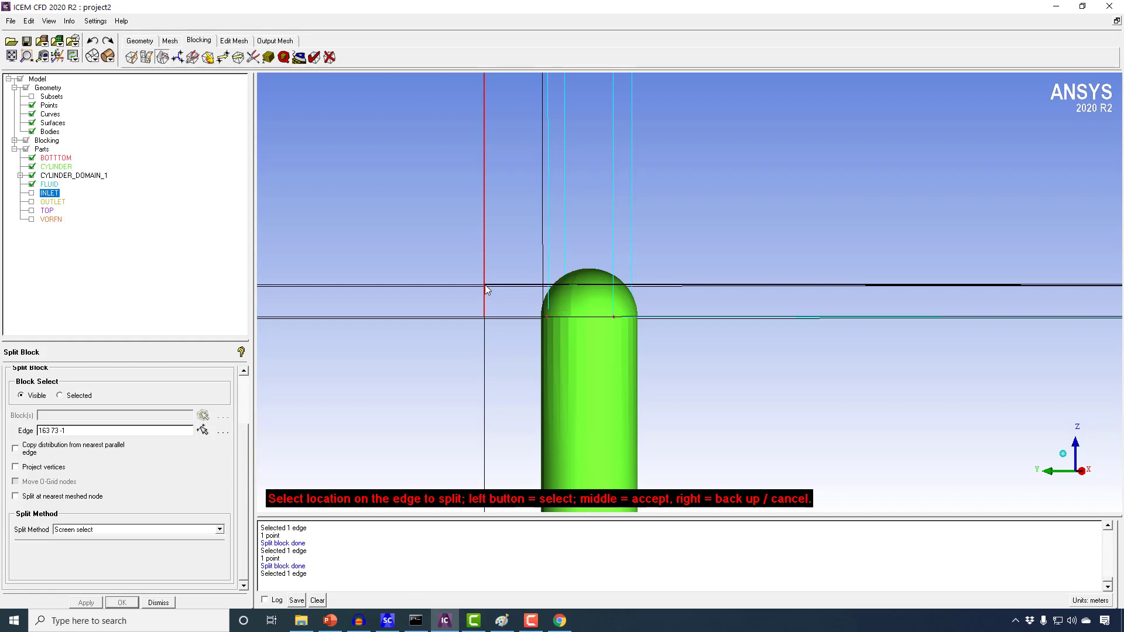
{"action": "left_click", "coordinate": [507, 255]}
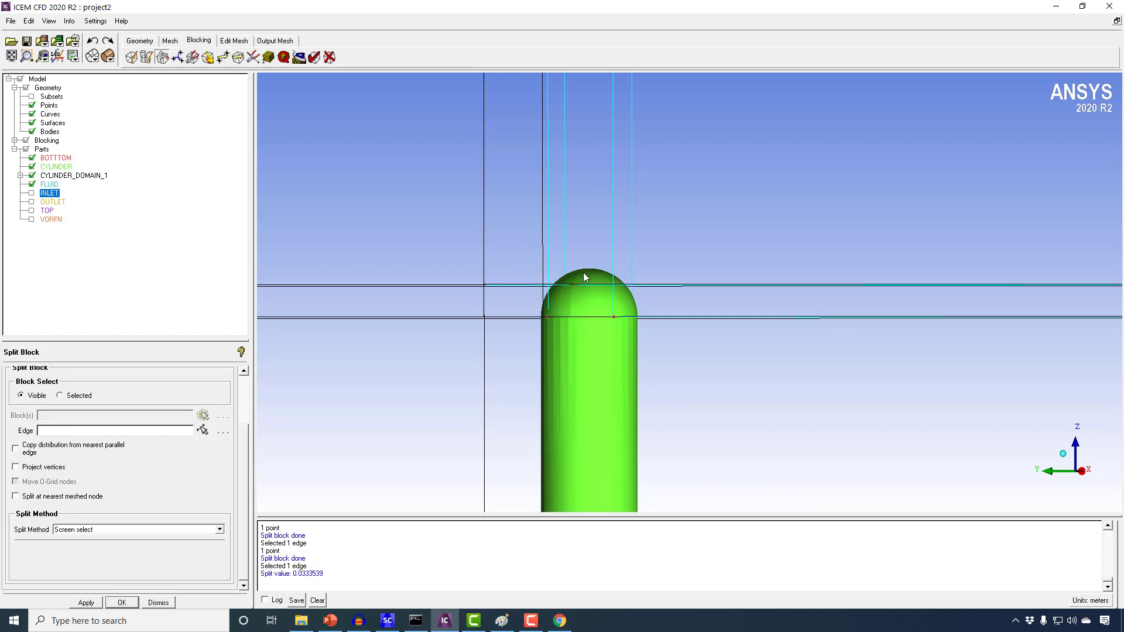
{"action": "right_click", "coordinate": [594, 241]}
Step: Examine the block splits around the cylinder's dome and base from several angles
{"action": "right_click_drag", "start_coordinate": [595, 241], "coordinate": [716, 414]}
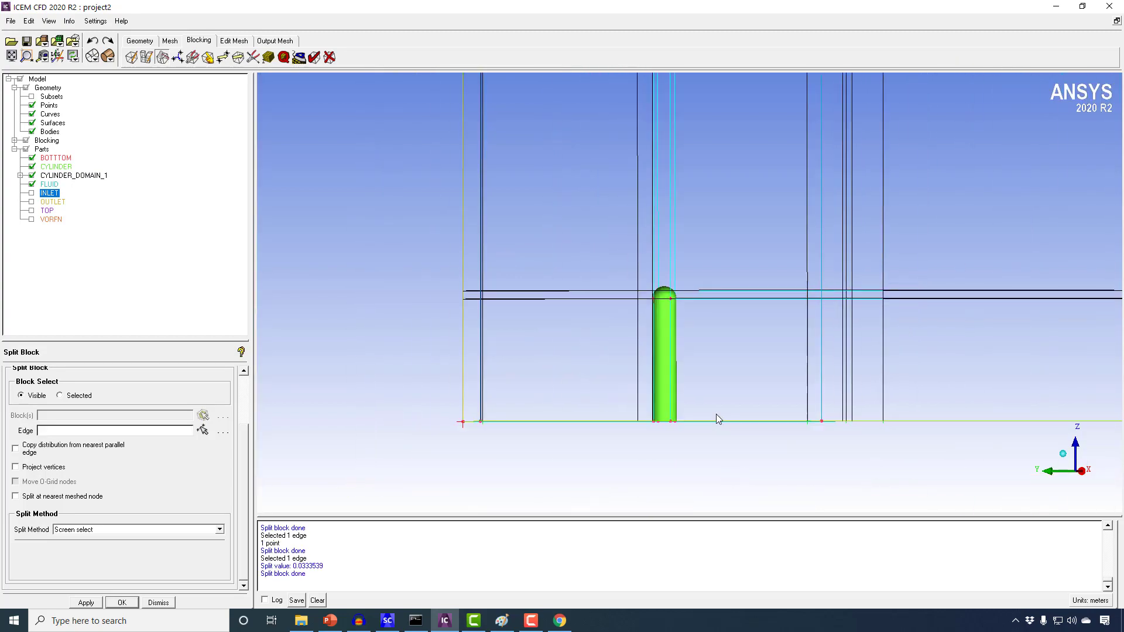
{"action": "left_click_drag", "start_coordinate": [715, 413], "coordinate": [521, 444]}
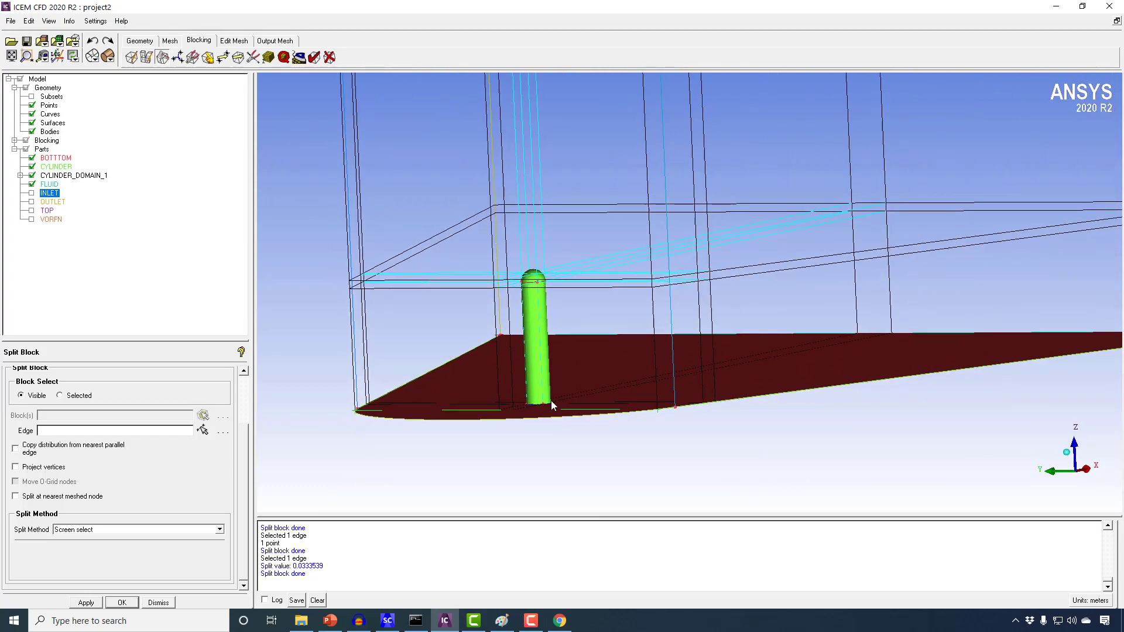
{"action": "left_click_drag", "start_coordinate": [551, 404], "coordinate": [676, 326]}
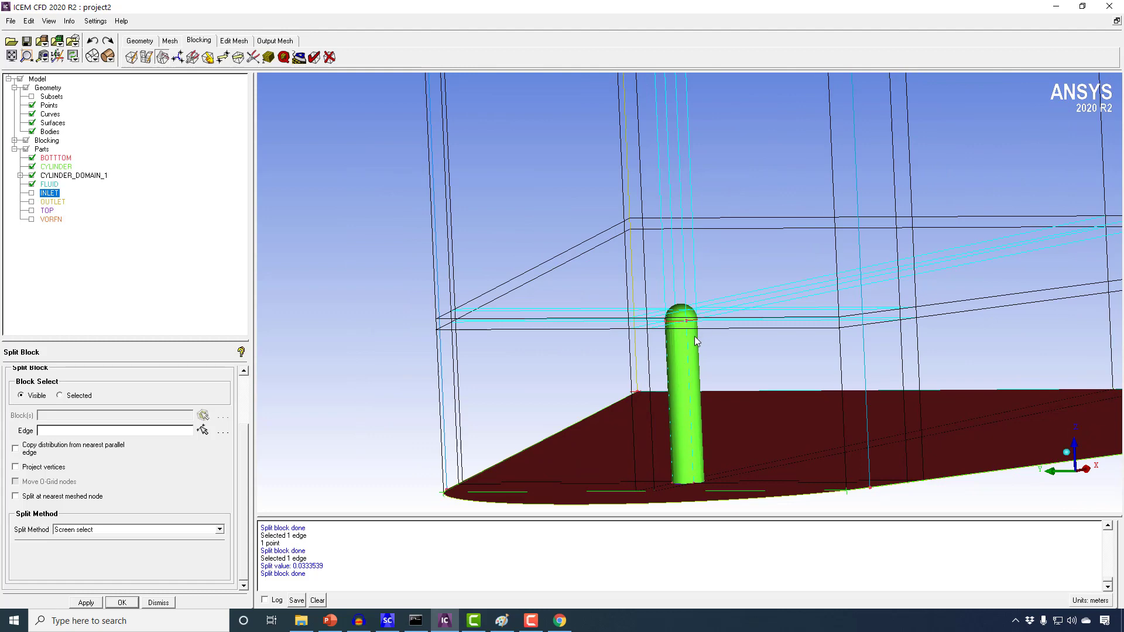
{"action": "middle_click_drag", "start_coordinate": [695, 336], "coordinate": [697, 404]}
{"action": "right_click_drag", "start_coordinate": [697, 403], "coordinate": [717, 506]}
{"action": "middle_click_drag", "start_coordinate": [717, 506], "coordinate": [713, 425]}
{"action": "middle_click_drag", "start_coordinate": [721, 354], "coordinate": [666, 342]}
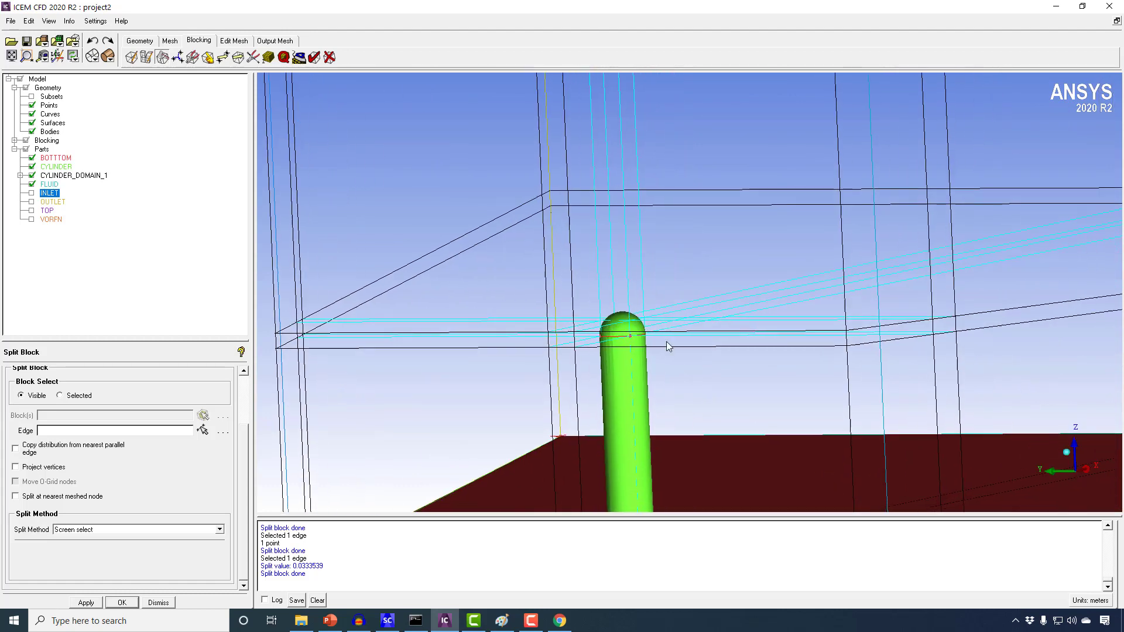
{"action": "left_click_drag", "start_coordinate": [645, 381], "coordinate": [637, 371]}
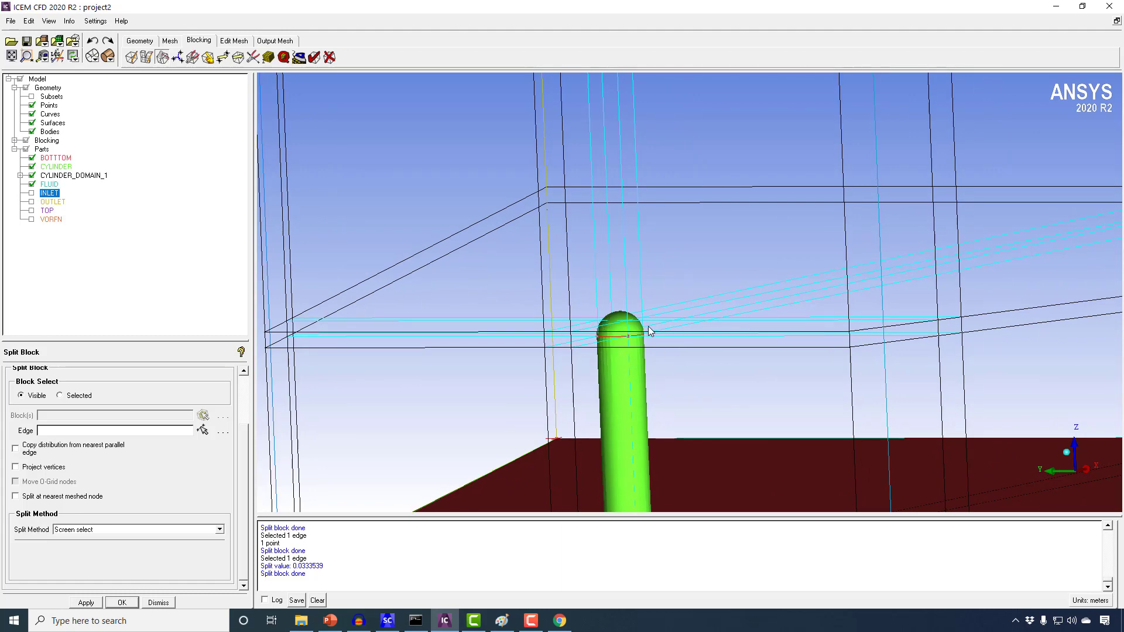
{"action": "scroll", "coordinate": [631, 349], "scroll_direction": "down", "scroll_amount": 6}
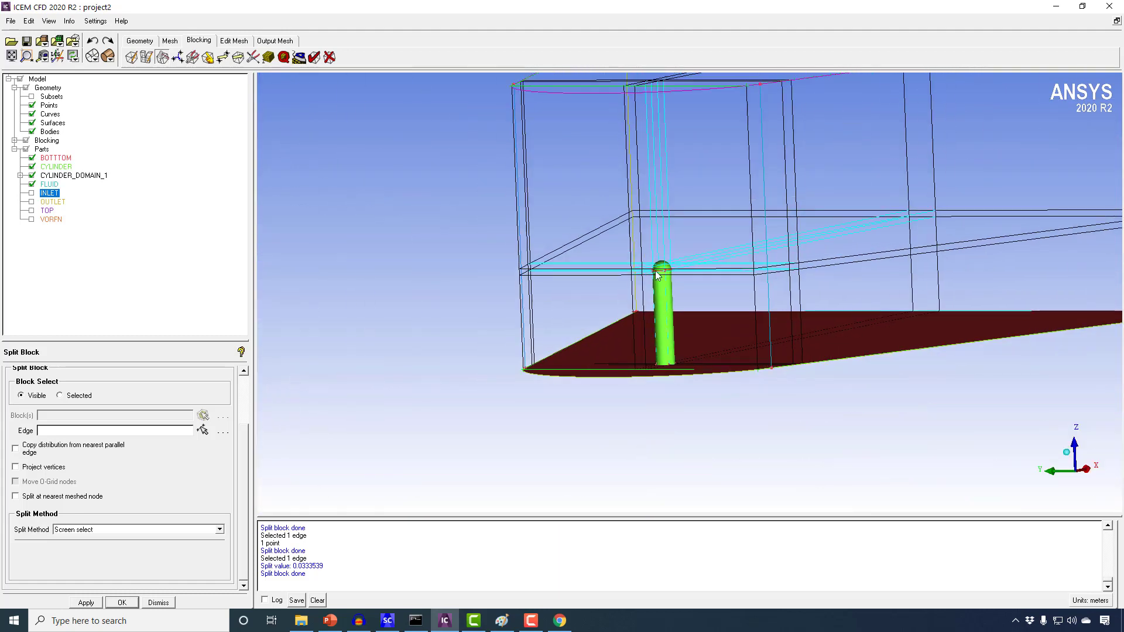
{"action": "left_click_drag", "start_coordinate": [588, 345], "coordinate": [398, 436]}
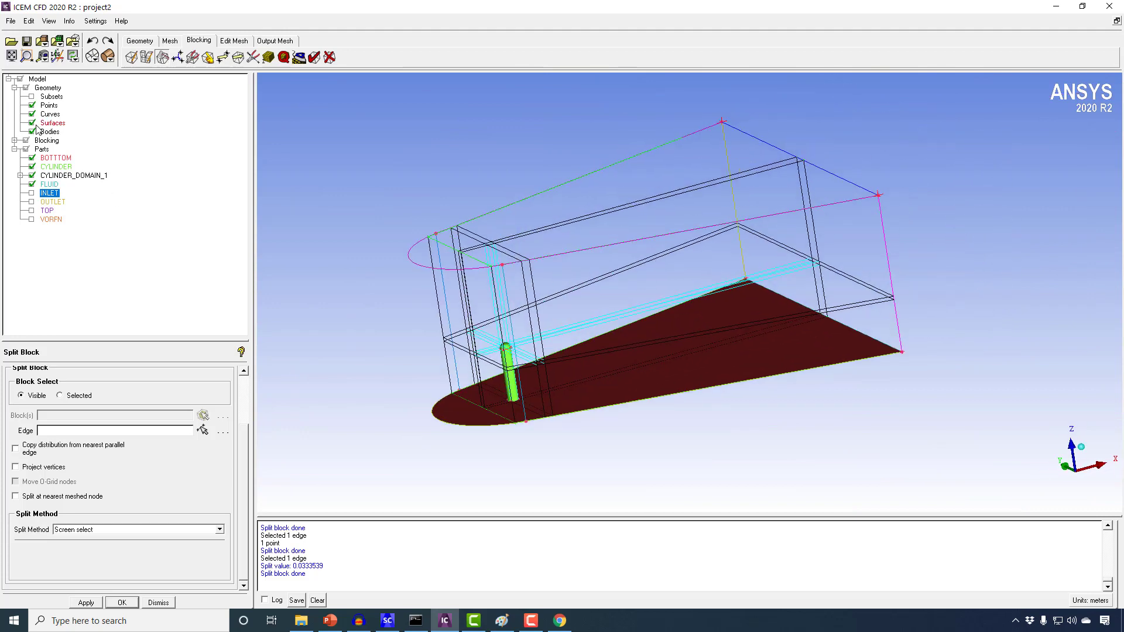
Step: Hide the geometry surfaces and use Index Control to restrict the blocking display to indices 1 to 4 in I, J and K
{"action": "left_click", "coordinate": [32, 123]}
{"action": "left_click_drag", "start_coordinate": [353, 314], "coordinate": [100, 231]}
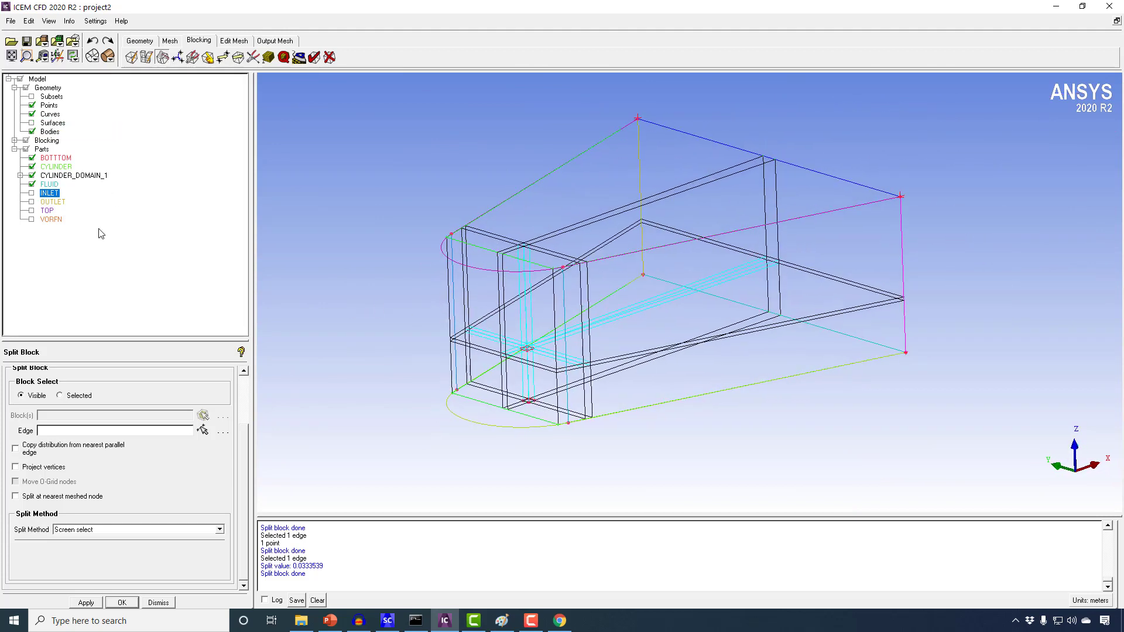
{"action": "right_click", "coordinate": [46, 146]}
{"action": "left_click", "coordinate": [71, 150]}
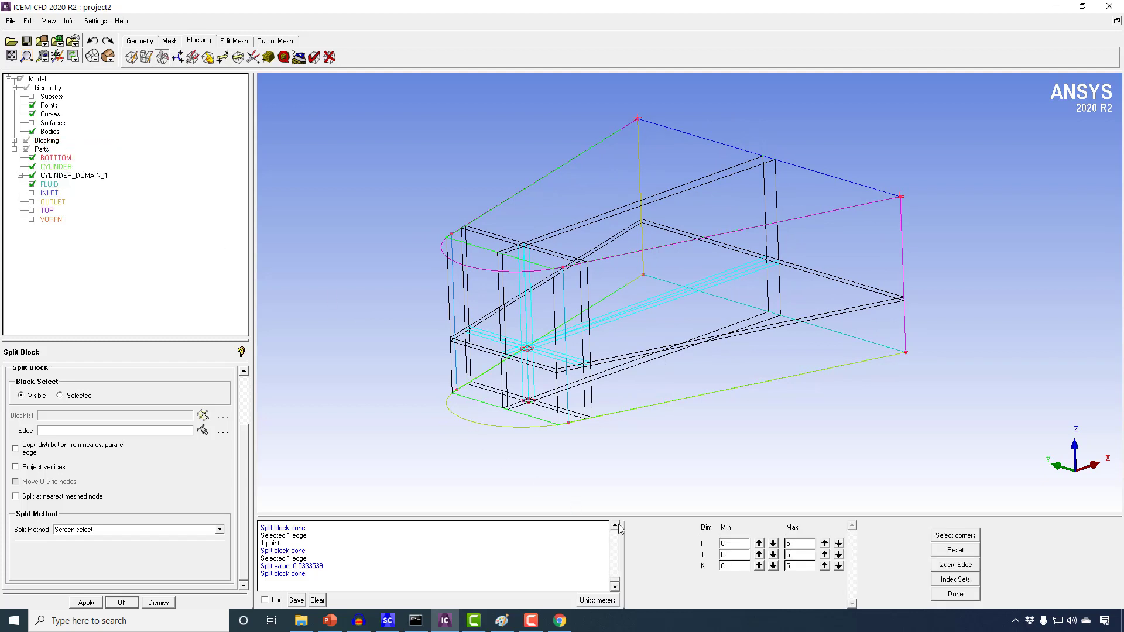
{"action": "left_click", "coordinate": [759, 544]}
{"action": "left_click", "coordinate": [759, 554]}
{"action": "left_click", "coordinate": [759, 566]}
{"action": "left_click", "coordinate": [839, 543]}
{"action": "left_click", "coordinate": [839, 555]}
{"action": "left_click", "coordinate": [839, 565]}
{"action": "left_click_drag", "start_coordinate": [427, 360], "coordinate": [459, 394]}
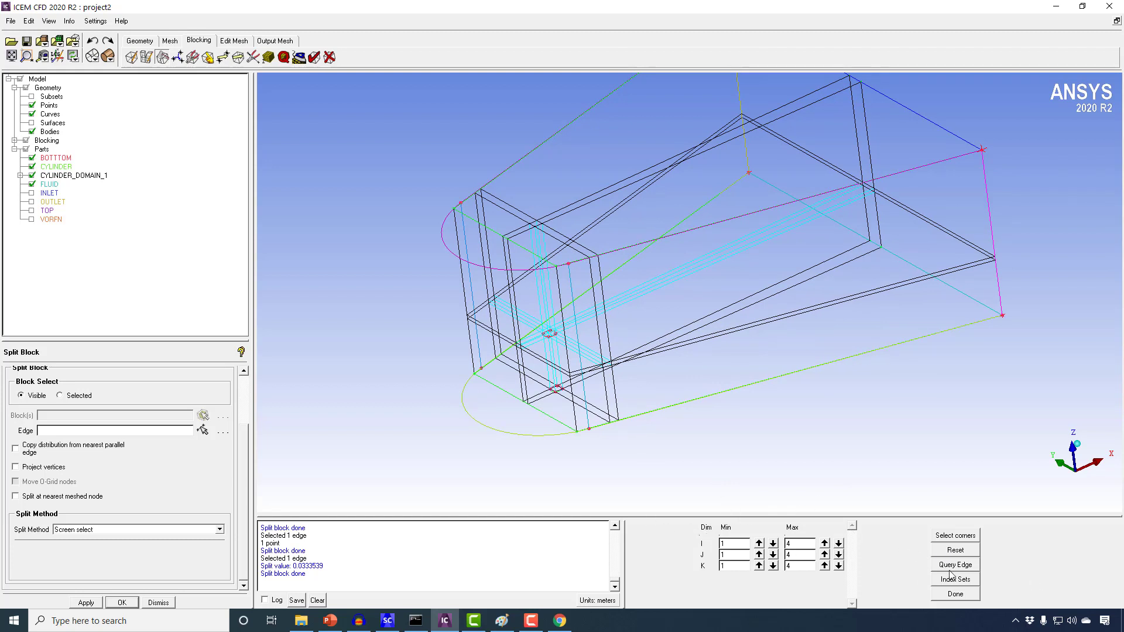
Step: Open the blocking association settings and show the INLET, OUTLET and TOP parts
{"action": "left_click", "coordinate": [208, 58]}
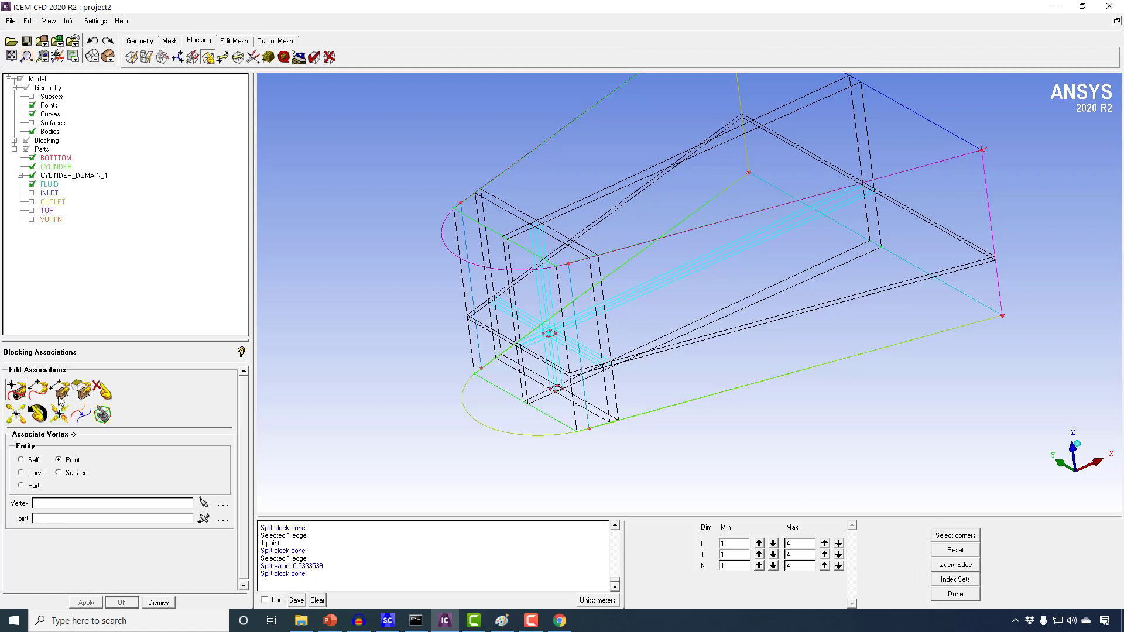
{"action": "left_click", "coordinate": [32, 194]}
{"action": "left_click", "coordinate": [32, 201]}
{"action": "left_click", "coordinate": [32, 211]}
{"action": "left_click_drag", "start_coordinate": [534, 338], "coordinate": [1, 220]}
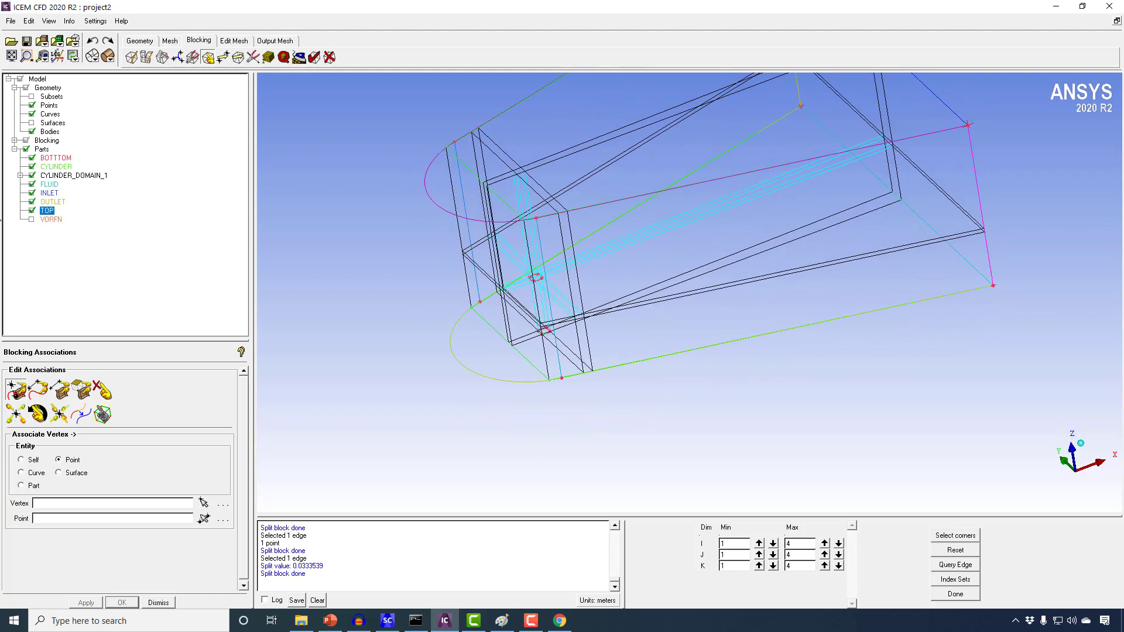
Step: Hide the CYLINDER part and display the geometry surfaces in wireframe
{"action": "left_click", "coordinate": [31, 167]}
{"action": "left_click", "coordinate": [31, 123]}
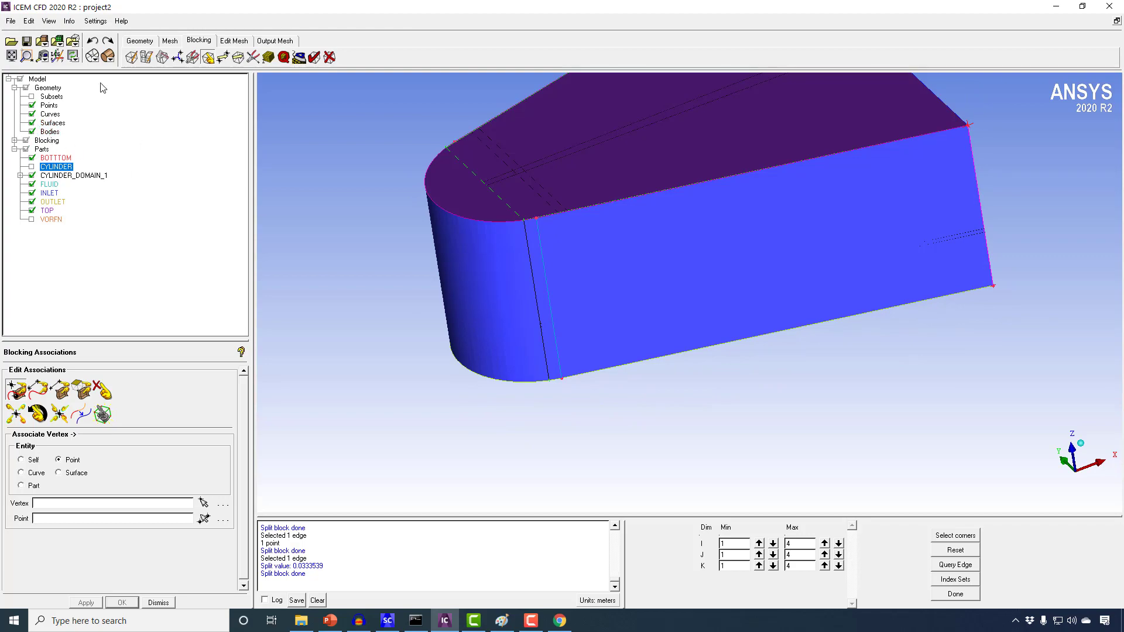
{"action": "left_click", "coordinate": [92, 56]}
{"action": "left_click_drag", "start_coordinate": [446, 250], "coordinate": [533, 270]}
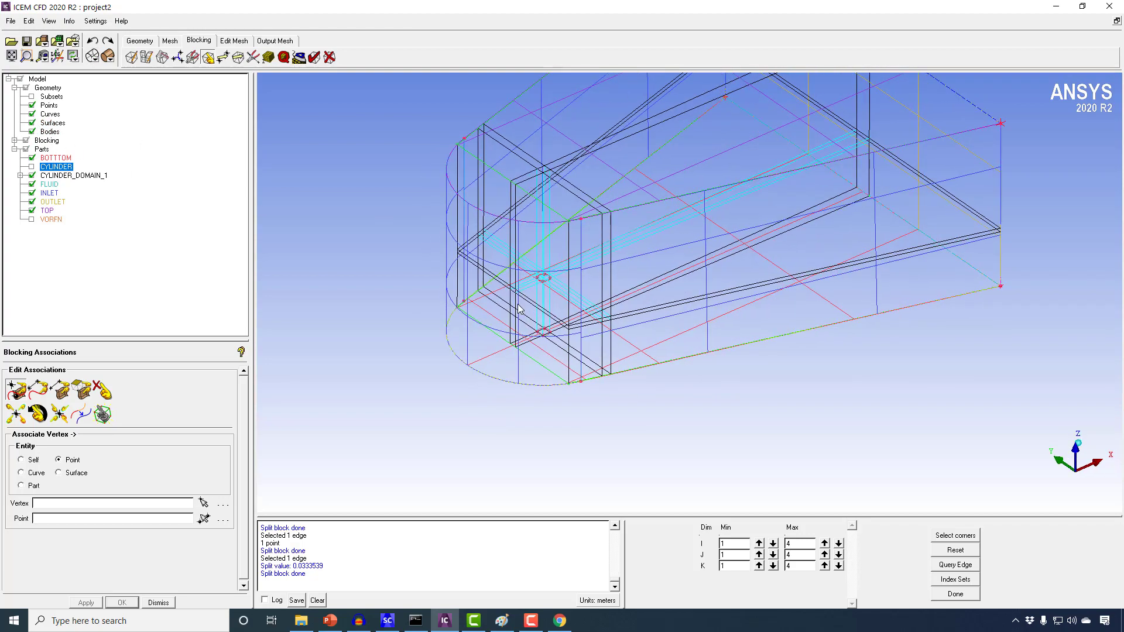
Step: Snap-project six selected vertices on the mid-height and bottom levels of the block's inlet side onto the curved inlet geometry
{"action": "right_click_drag", "start_coordinate": [532, 270], "coordinate": [527, 350]}
{"action": "middle_click_drag", "start_coordinate": [526, 350], "coordinate": [872, 363]}
{"action": "scroll", "coordinate": [820, 360], "scroll_direction": "up", "scroll_amount": 4}
{"action": "middle_click_drag", "start_coordinate": [712, 356], "coordinate": [501, 299]}
{"action": "scroll", "coordinate": [502, 298], "scroll_direction": "up", "scroll_amount": 2}
{"action": "middle_click_drag", "start_coordinate": [491, 250], "coordinate": [545, 266]}
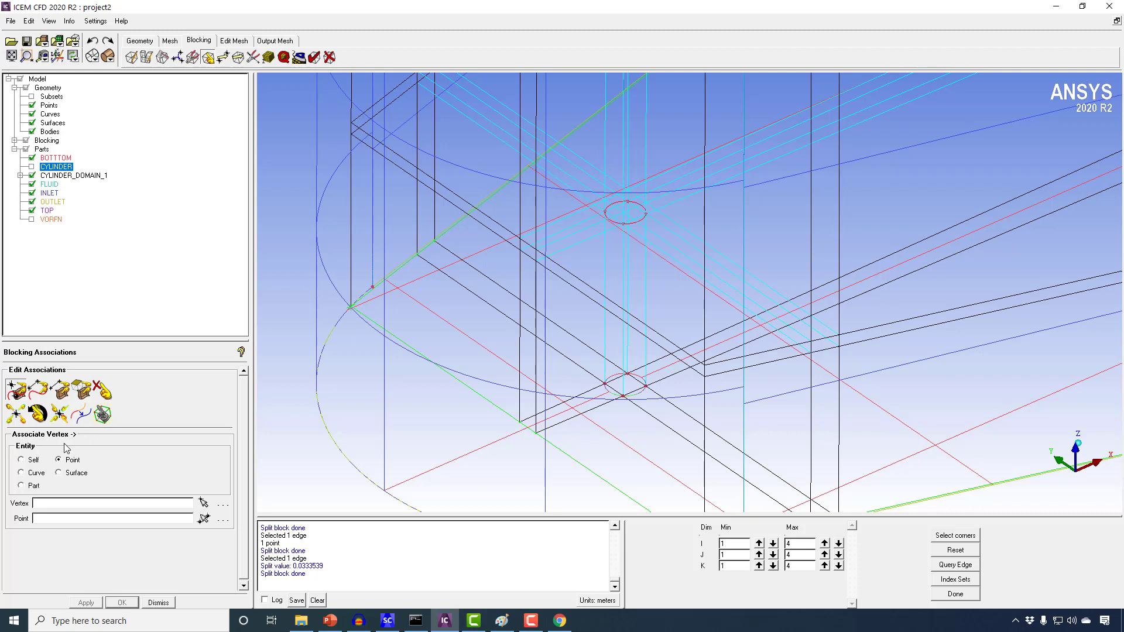
{"action": "left_click", "coordinate": [59, 414]}
{"action": "left_click", "coordinate": [80, 466]}
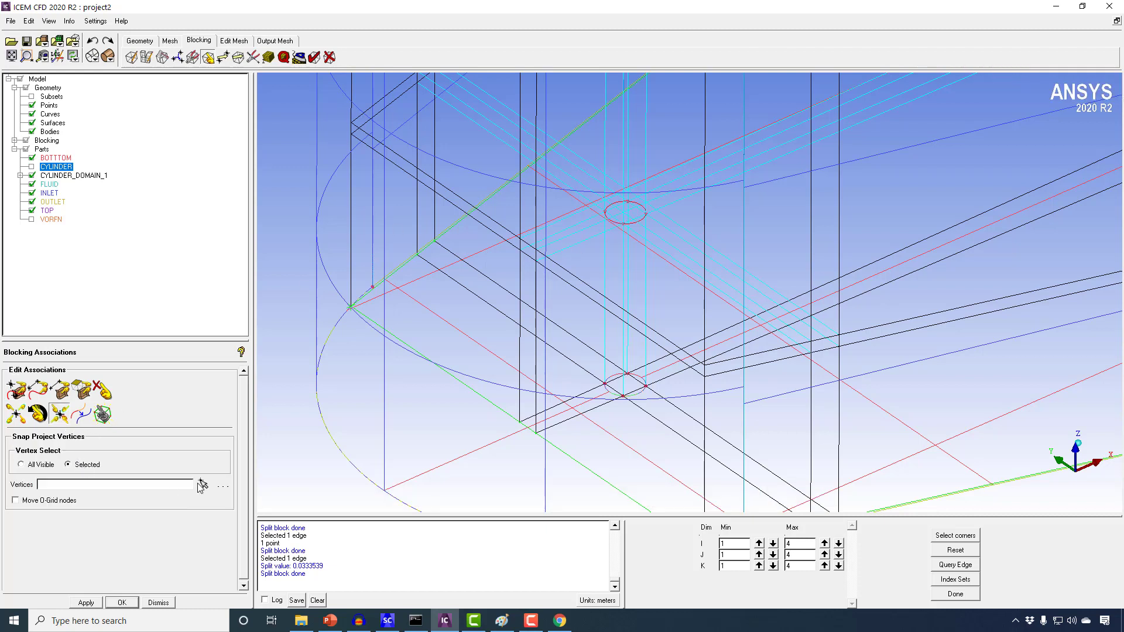
{"action": "left_click", "coordinate": [203, 484]}
{"action": "left_click", "coordinate": [519, 237]}
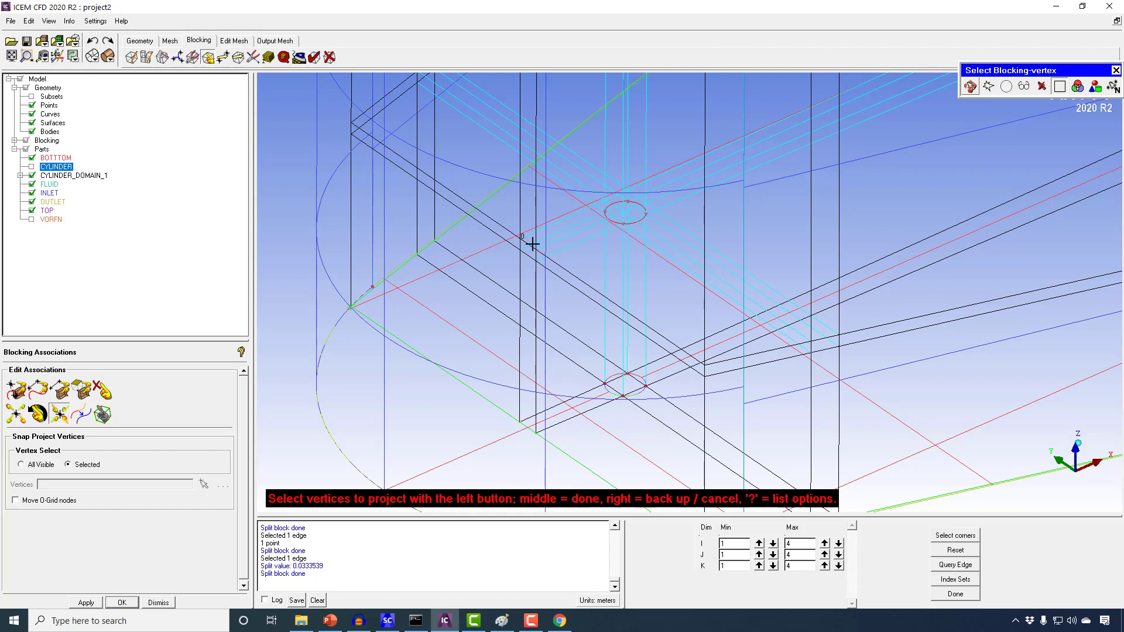
{"action": "left_click", "coordinate": [521, 248]}
{"action": "left_click", "coordinate": [537, 260]}
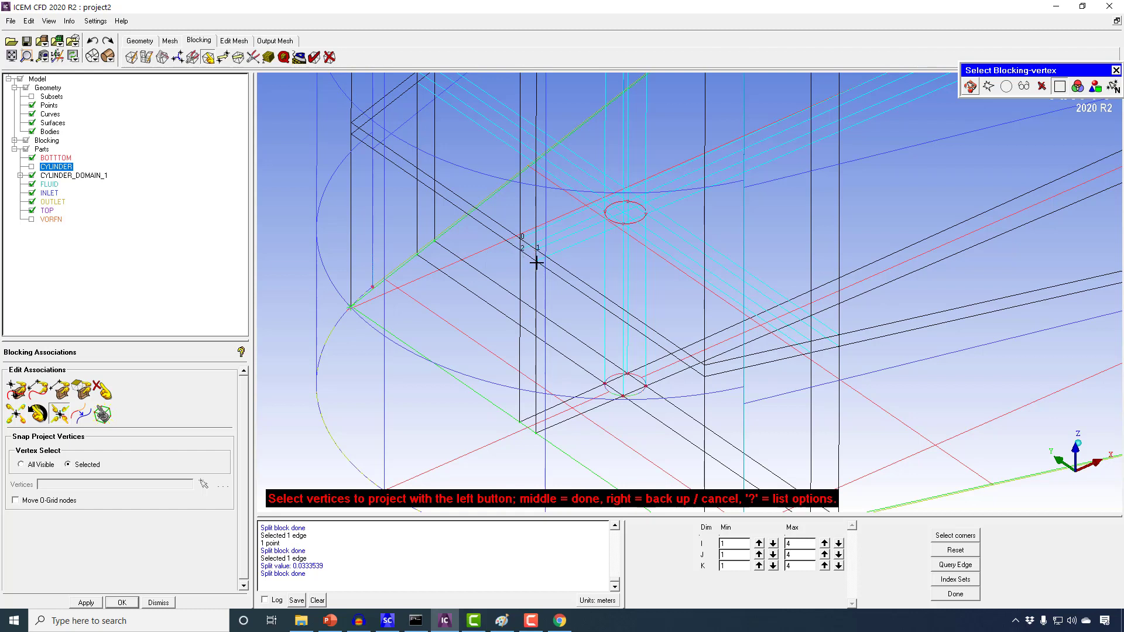
{"action": "left_click", "coordinate": [521, 421]}
{"action": "left_click", "coordinate": [541, 431]}
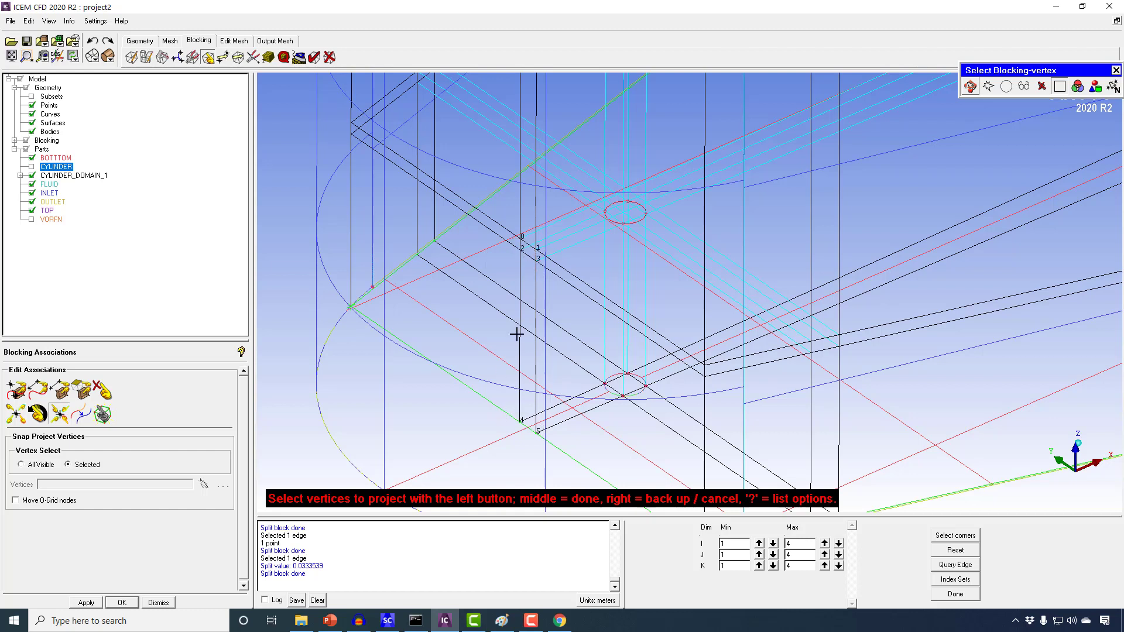
{"action": "middle_click", "coordinate": [479, 349]}
{"action": "middle_click", "coordinate": [501, 276]}
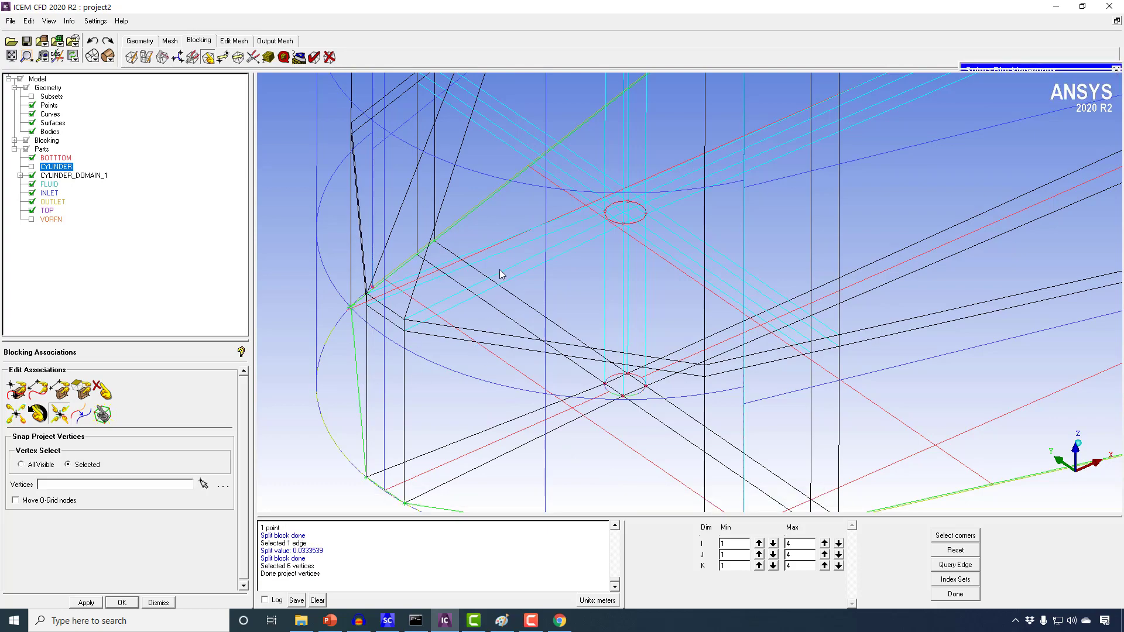
Step: Snap-project the two top vertices on the inlet side, plus six vertices at the inlet's mid-height, onto the geometry
{"action": "left_click_drag", "start_coordinate": [502, 276], "coordinate": [267, 309]}
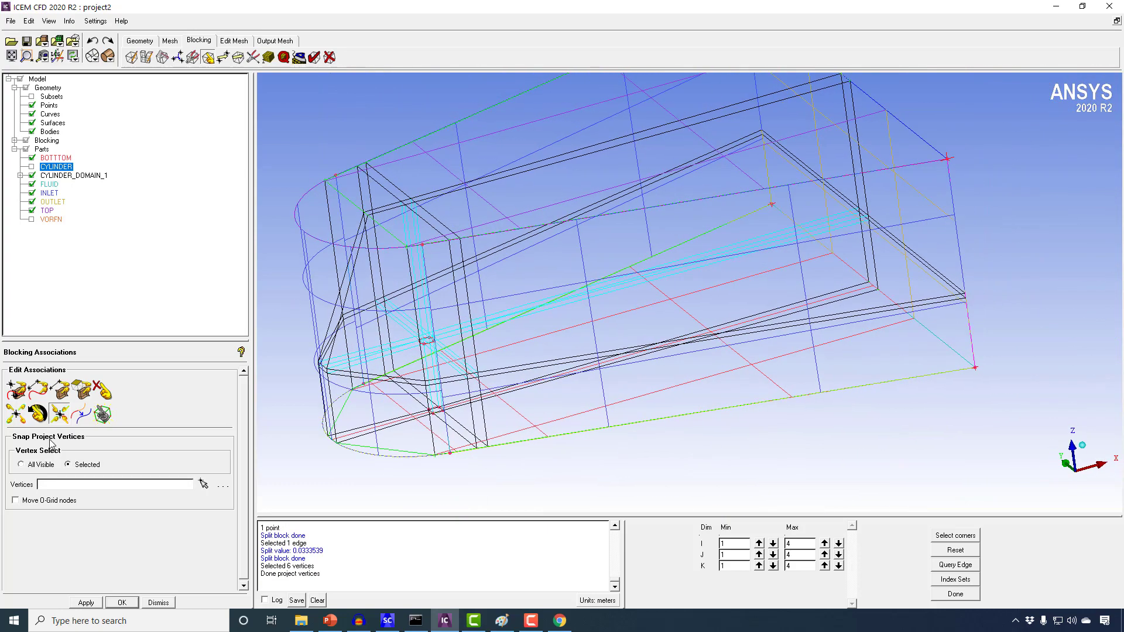
{"action": "left_click", "coordinate": [60, 414]}
{"action": "left_click", "coordinate": [357, 214]}
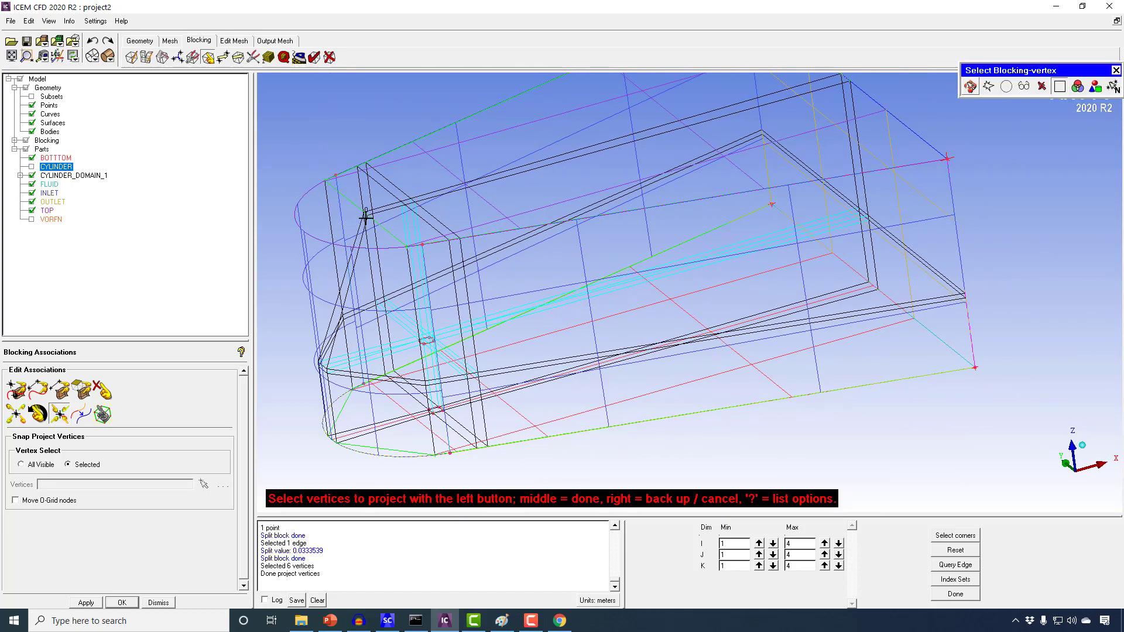
{"action": "left_click", "coordinate": [343, 239]}
{"action": "middle_click", "coordinate": [343, 239]}
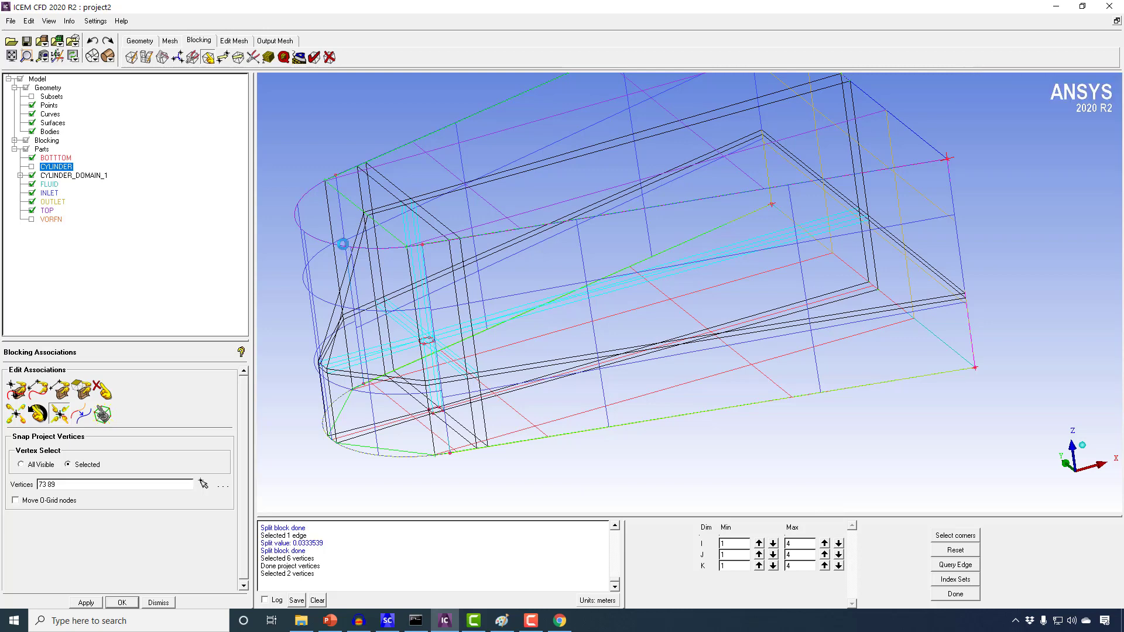
{"action": "left_click", "coordinate": [346, 319]}
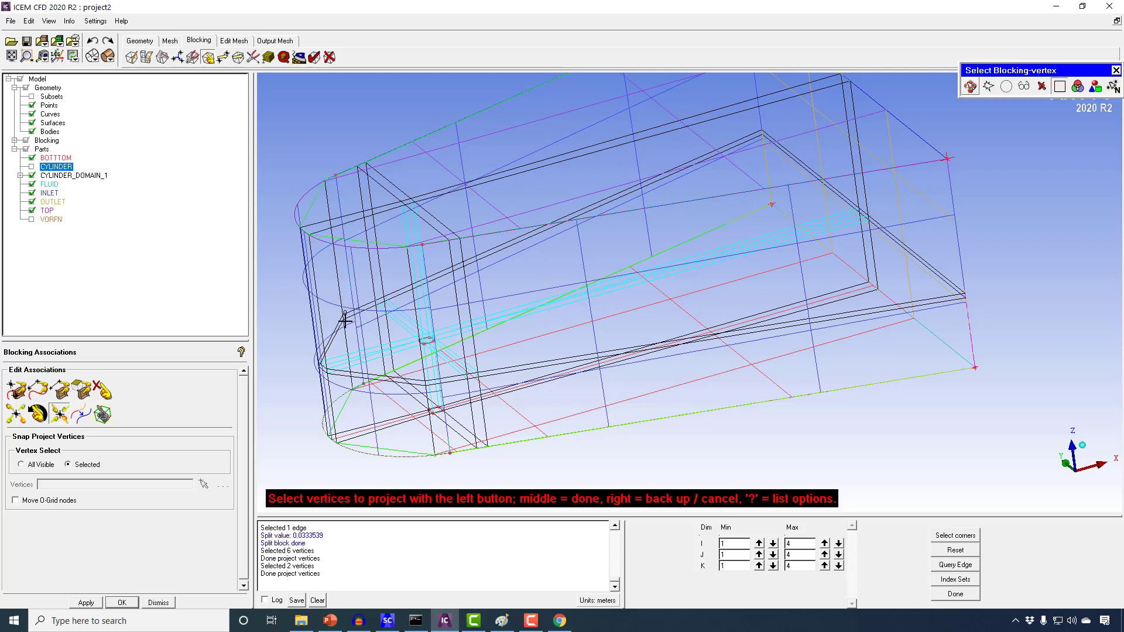
{"action": "middle_click", "coordinate": [339, 386]}
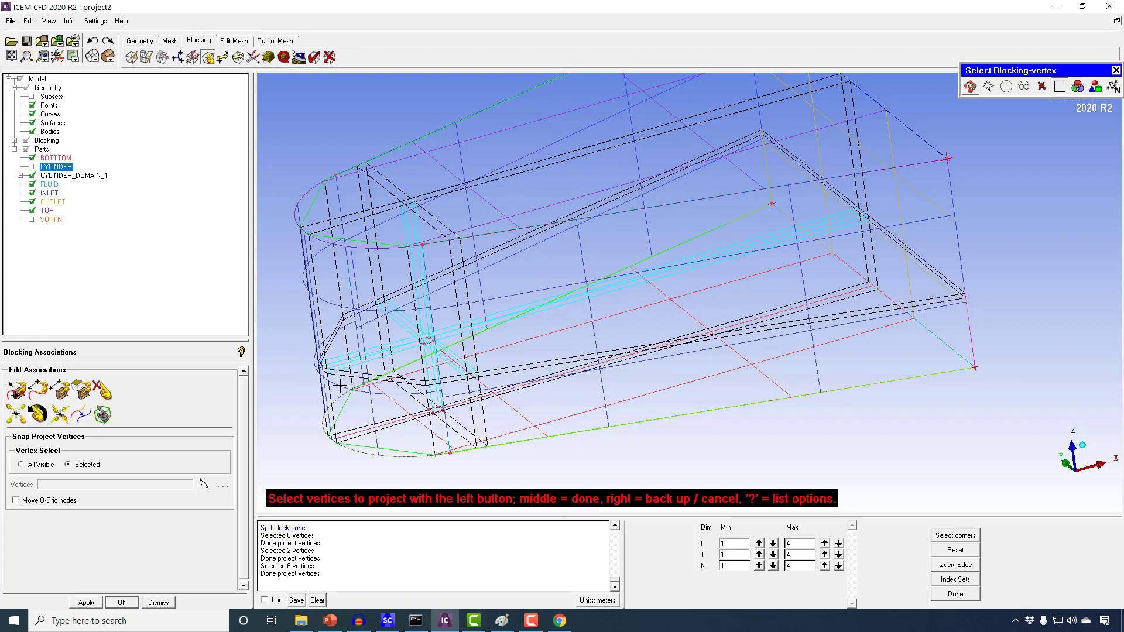
{"action": "middle_click", "coordinate": [339, 384]}
{"action": "left_click_drag", "start_coordinate": [359, 376], "coordinate": [498, 304]}
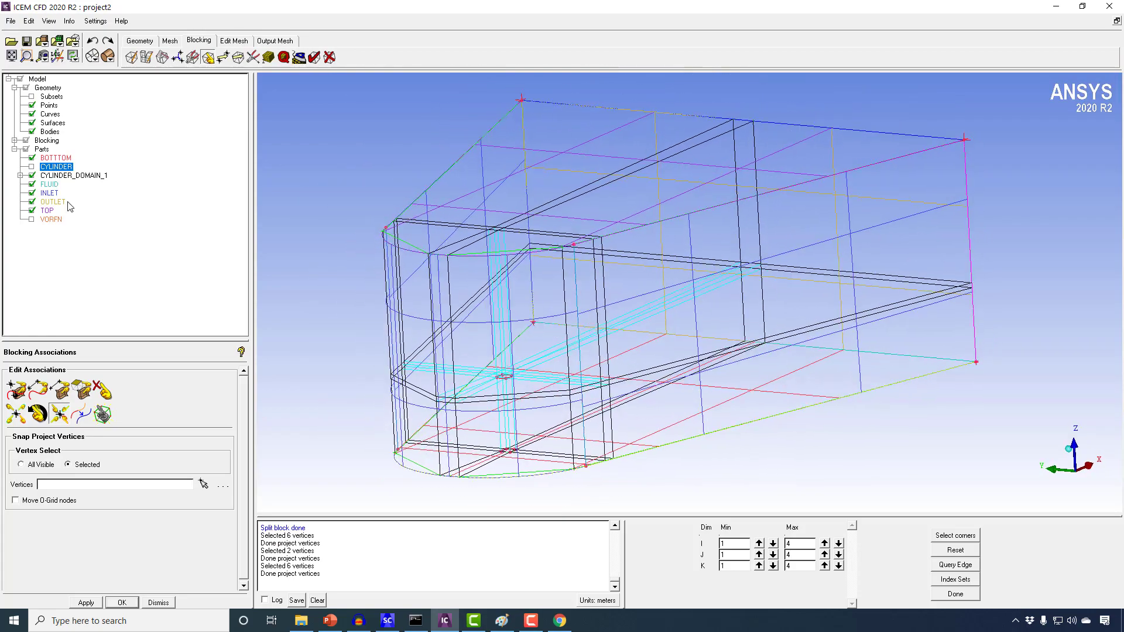
Step: Hide the geometry surfaces and examine the block edges around the cylinder and the curved inlet base
{"action": "left_click", "coordinate": [32, 123]}
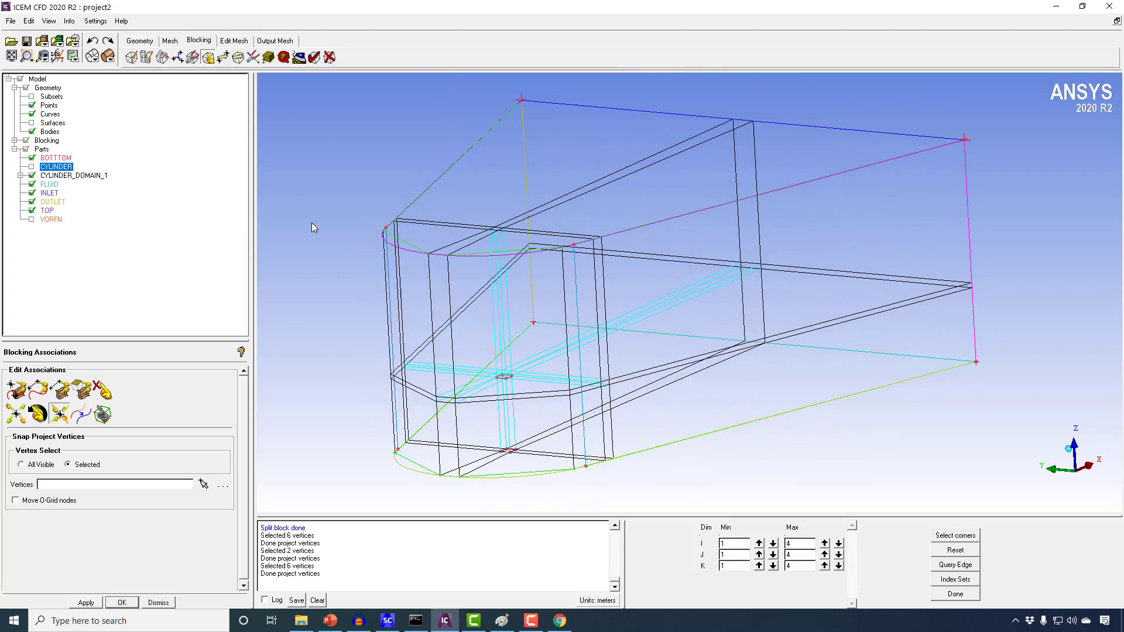
{"action": "left_click_drag", "start_coordinate": [466, 295], "coordinate": [511, 271]}
{"action": "right_click_drag", "start_coordinate": [510, 271], "coordinate": [510, 307]}
{"action": "middle_click_drag", "start_coordinate": [454, 412], "coordinate": [547, 304]}
{"action": "left_click_drag", "start_coordinate": [547, 304], "coordinate": [521, 251]}
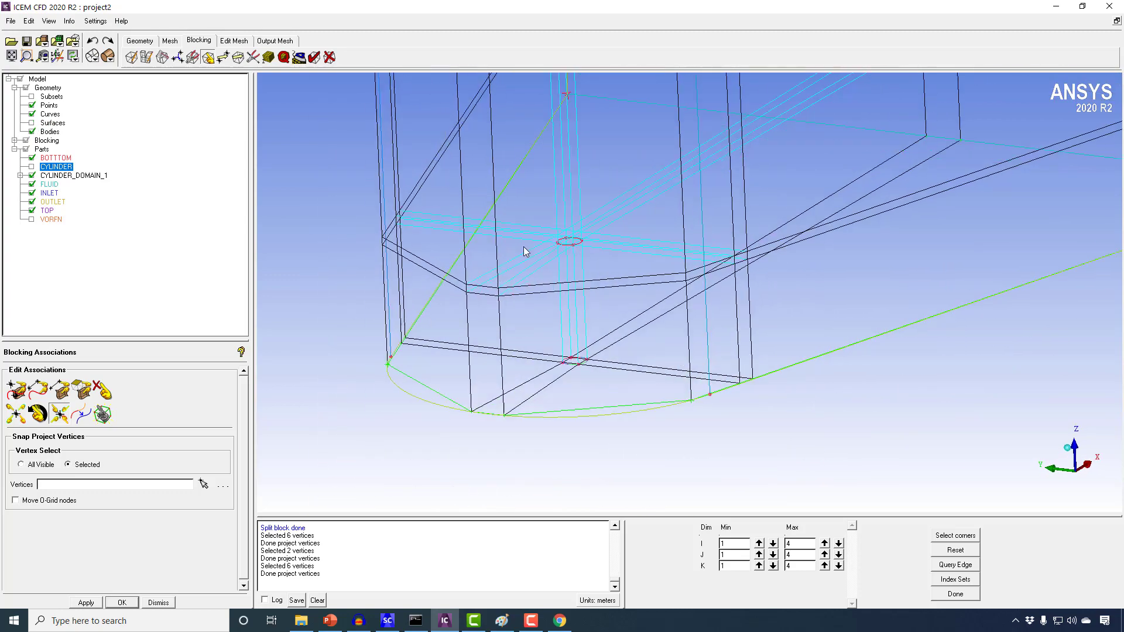
{"action": "right_click_drag", "start_coordinate": [521, 251], "coordinate": [491, 316]}
{"action": "middle_click_drag", "start_coordinate": [491, 316], "coordinate": [522, 320]}
{"action": "right_click_drag", "start_coordinate": [523, 310], "coordinate": [515, 334]}
{"action": "middle_click_drag", "start_coordinate": [497, 296], "coordinate": [569, 346]}
{"action": "left_click_drag", "start_coordinate": [569, 346], "coordinate": [515, 329]}
{"action": "right_click_drag", "start_coordinate": [629, 318], "coordinate": [746, 526]}
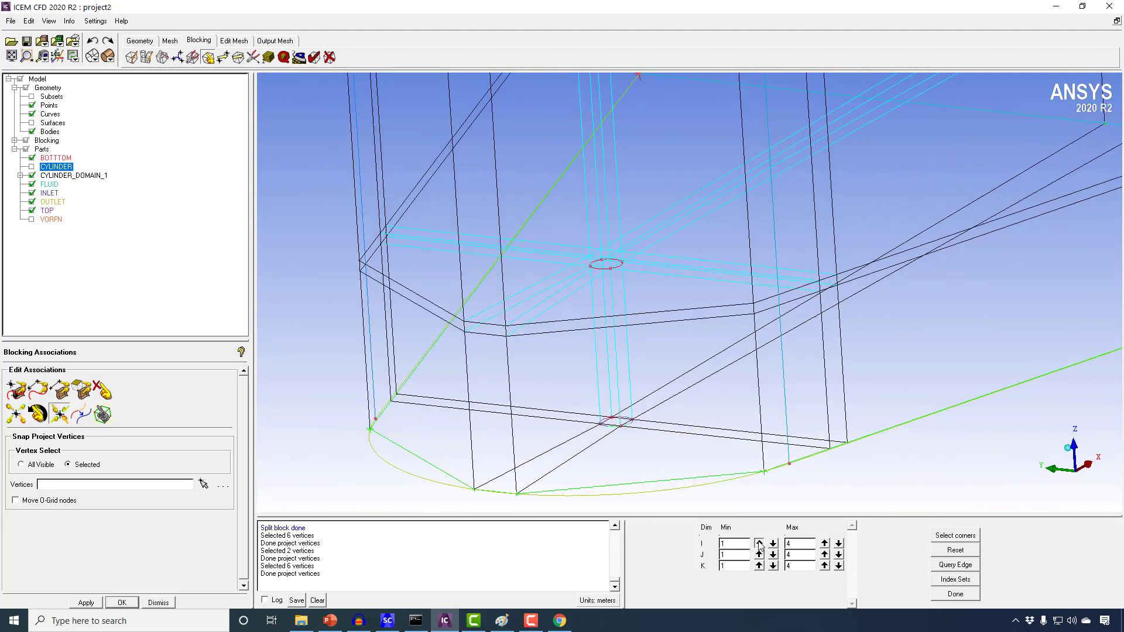
Step: Restrict the blocking display with Index Control to I 2 to 3, J 2 to 3 and K 1 to 3
{"action": "left_click", "coordinate": [759, 543]}
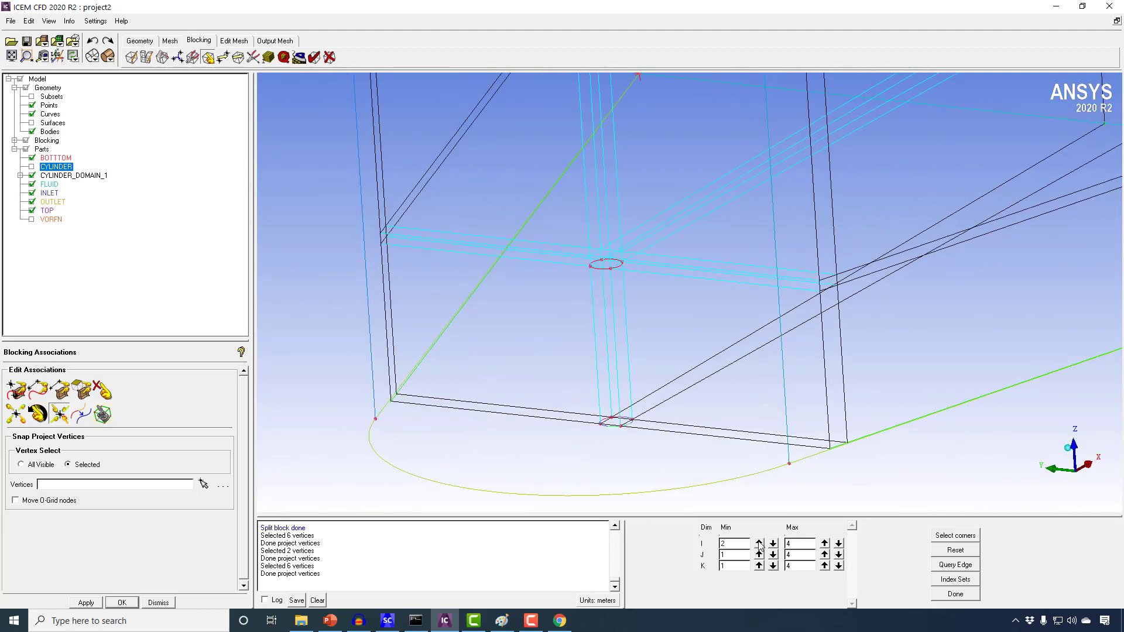
{"action": "left_click", "coordinate": [838, 543]}
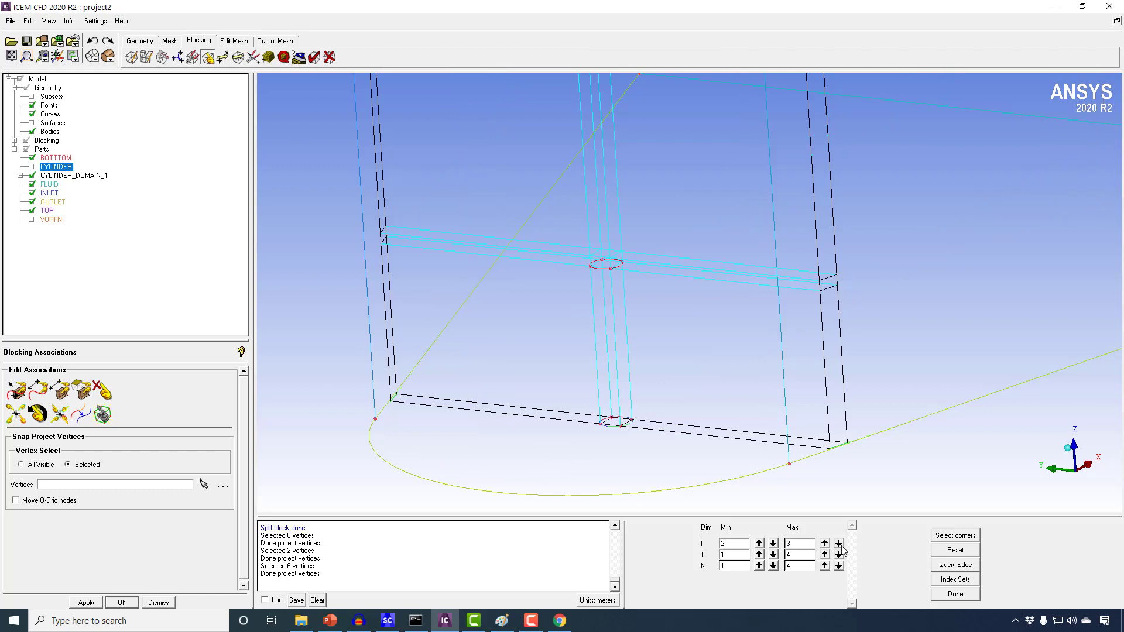
{"action": "left_click", "coordinate": [760, 554]}
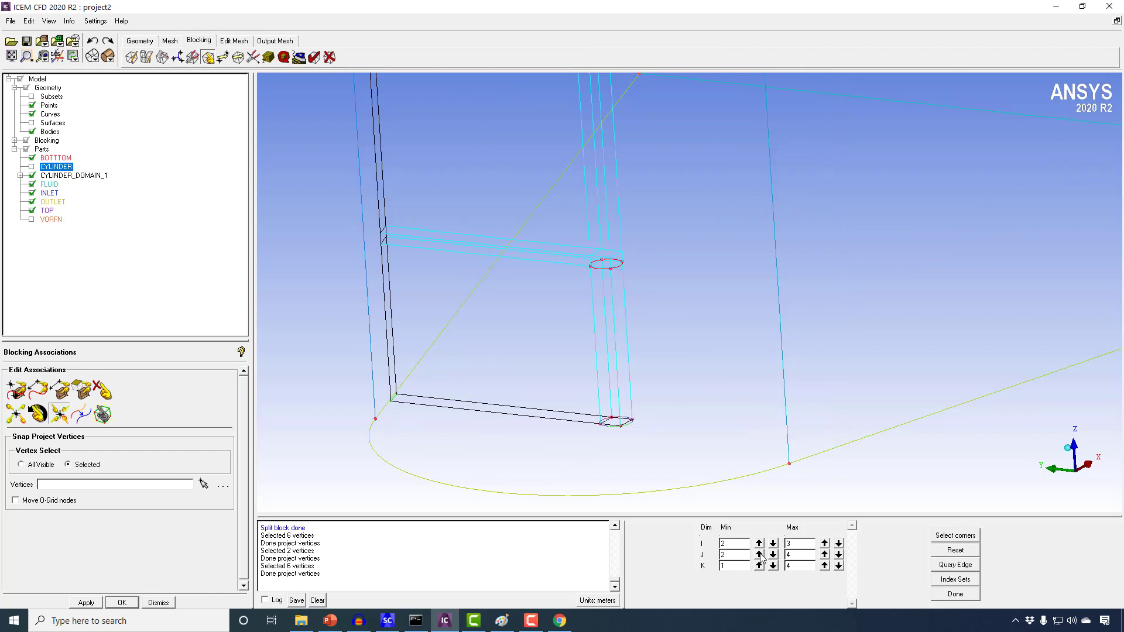
{"action": "left_click", "coordinate": [838, 555]}
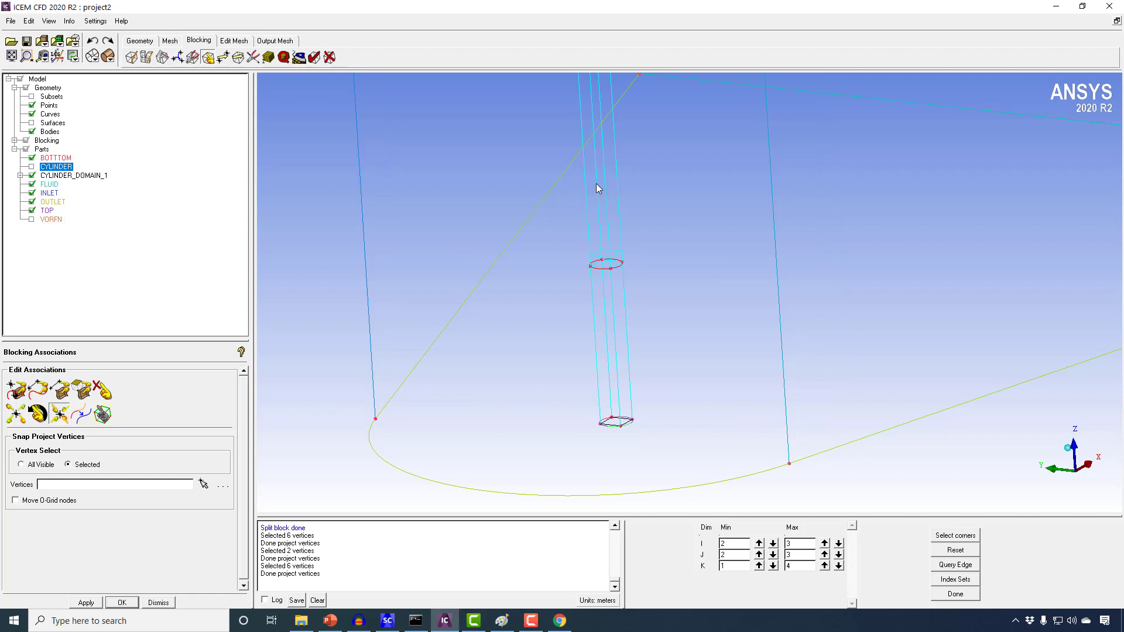
{"action": "left_click", "coordinate": [838, 565]}
{"action": "left_click_drag", "start_coordinate": [641, 350], "coordinate": [591, 306]}
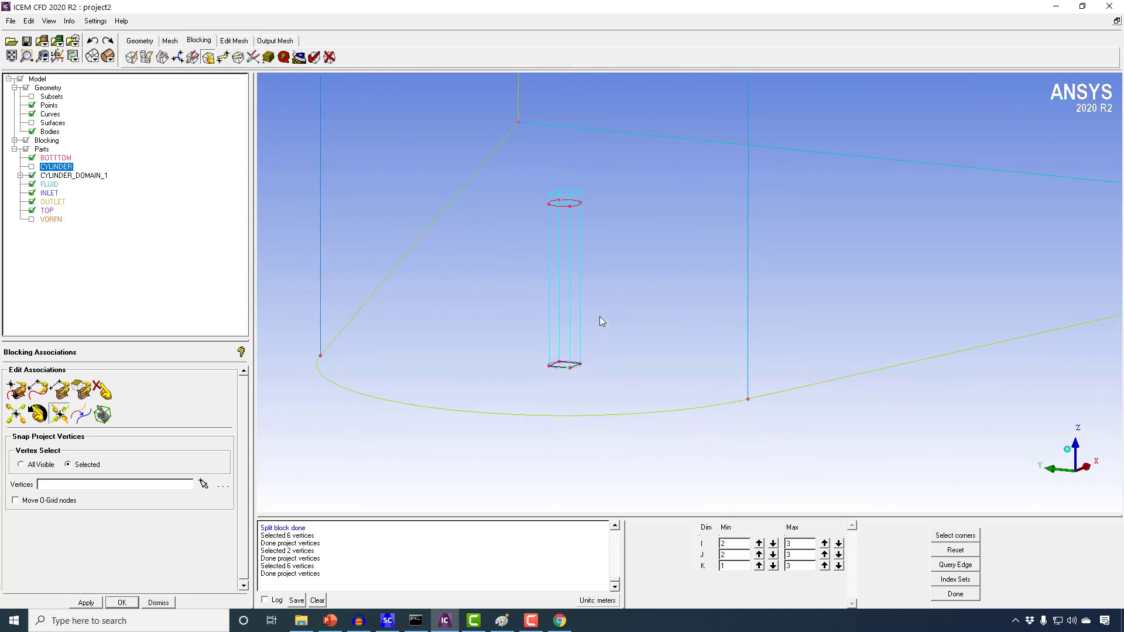
Step: Associate the four block edges at the base of the cylinder's dome with the circular curve there
{"action": "left_click_drag", "start_coordinate": [587, 404], "coordinate": [560, 377]}
{"action": "right_click_drag", "start_coordinate": [560, 378], "coordinate": [498, 244]}
{"action": "middle_click_drag", "start_coordinate": [498, 243], "coordinate": [526, 260]}
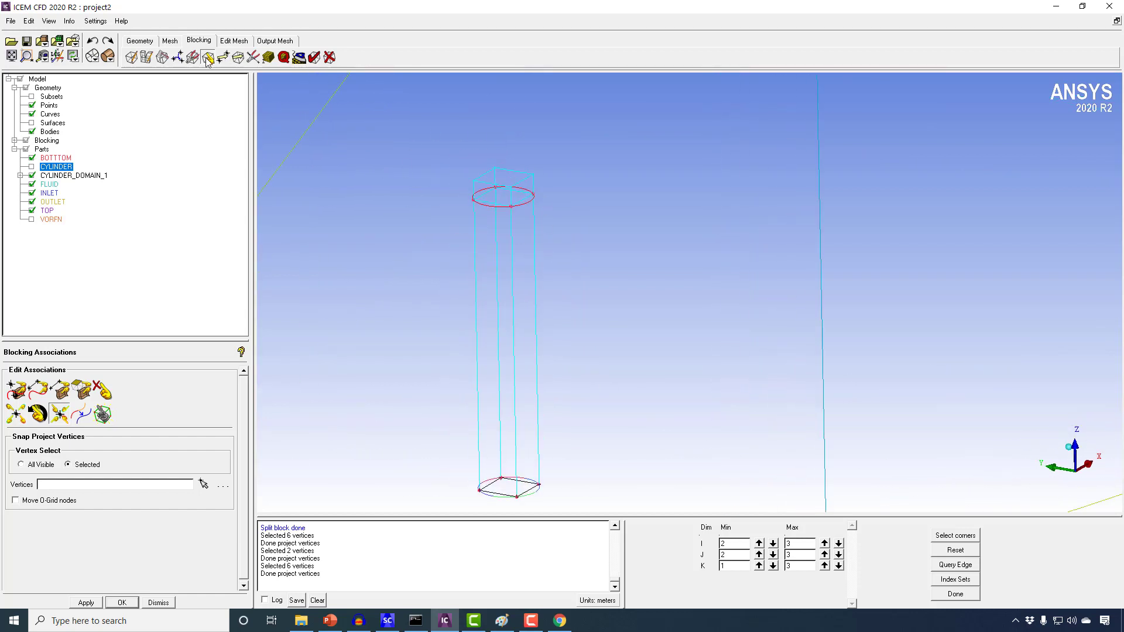
{"action": "left_click", "coordinate": [38, 390]}
{"action": "scroll", "coordinate": [402, 158], "scroll_direction": "up", "scroll_amount": 2}
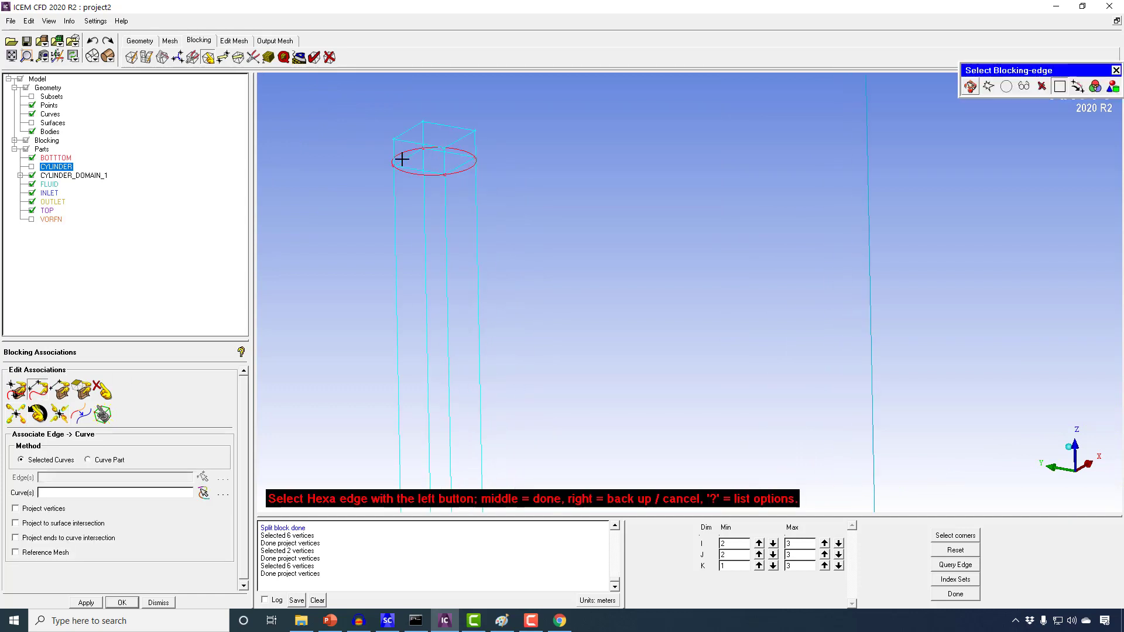
{"action": "left_click", "coordinate": [402, 161]}
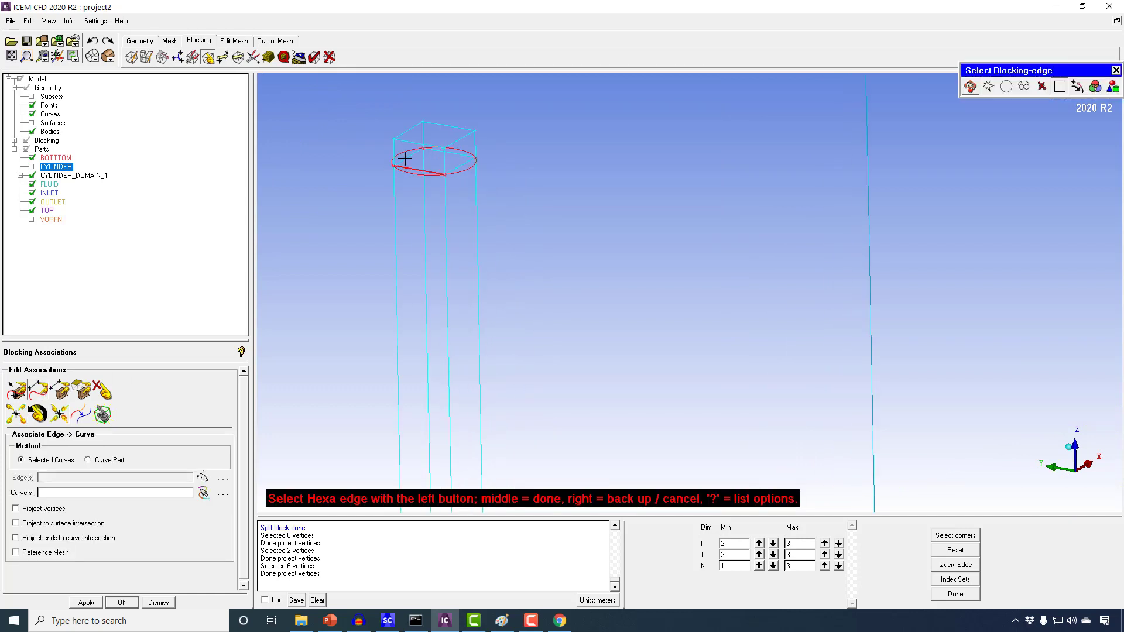
{"action": "left_click", "coordinate": [461, 157]}
{"action": "left_click", "coordinate": [461, 166]}
{"action": "middle_click", "coordinate": [464, 169]}
{"action": "scroll", "coordinate": [472, 181], "scroll_direction": "down", "scroll_amount": 4}
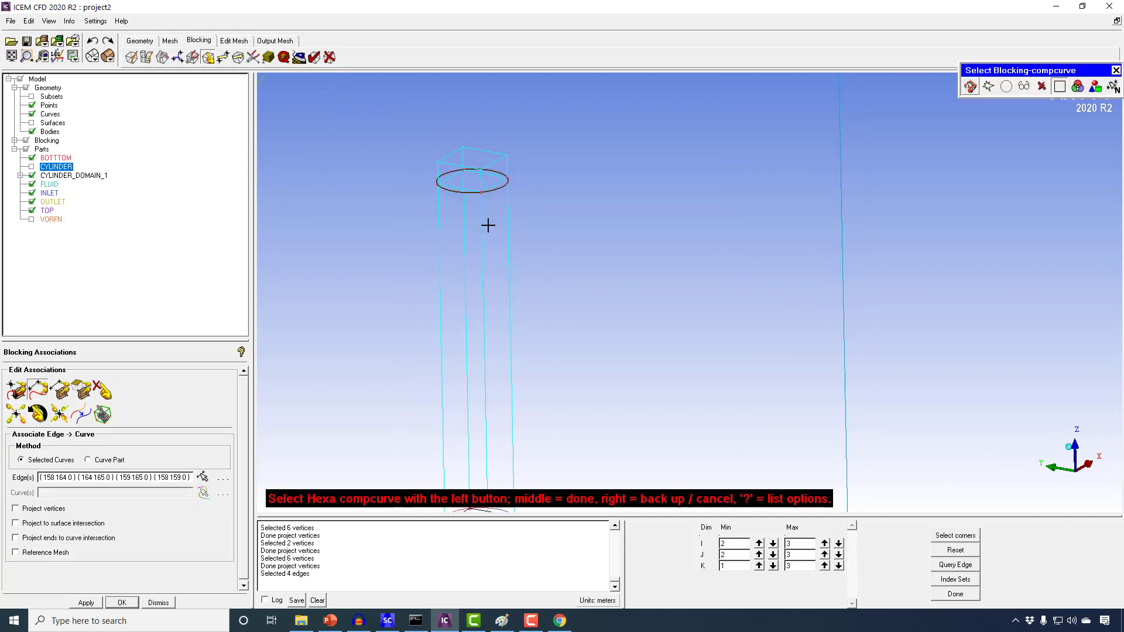
{"action": "middle_click", "coordinate": [501, 243]}
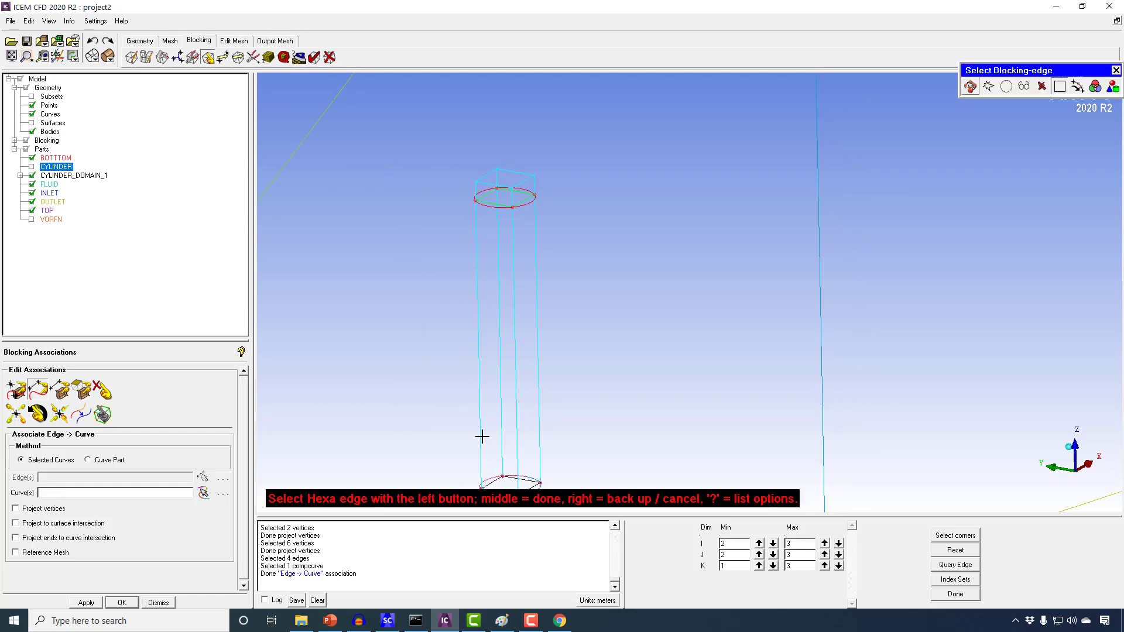
Step: Associate the four block edges at the cylinder's bottom with the four curves of the bottom circle
{"action": "scroll", "coordinate": [481, 436], "scroll_direction": "down", "scroll_amount": 1}
{"action": "left_click_drag", "start_coordinate": [491, 423], "coordinate": [579, 474]}
{"action": "middle_click", "coordinate": [577, 472]}
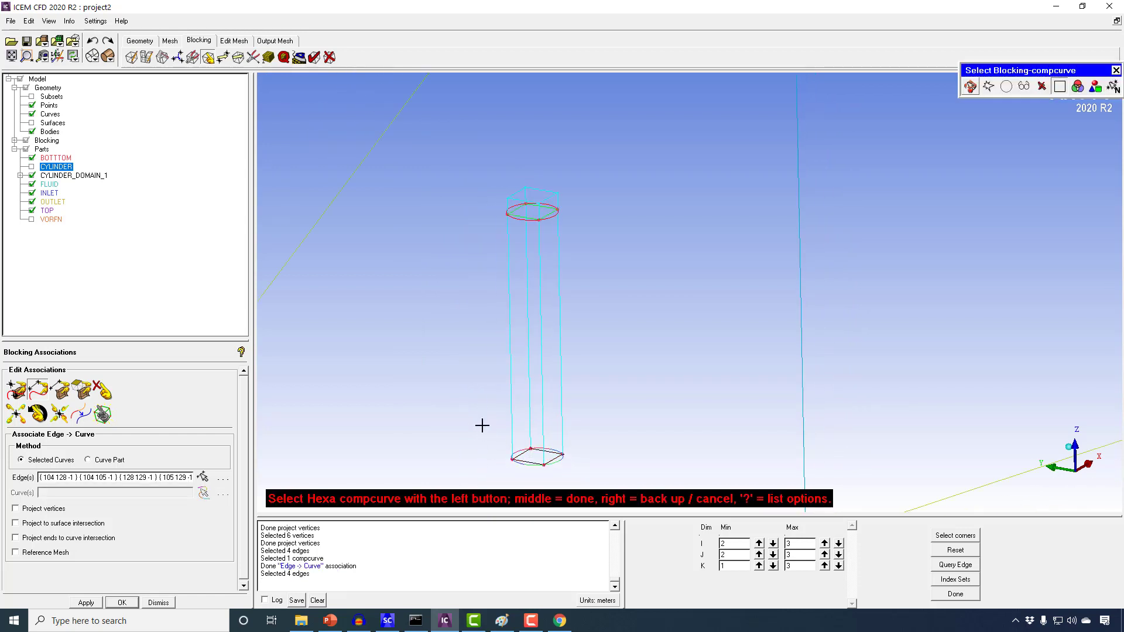
{"action": "left_click_drag", "start_coordinate": [482, 425], "coordinate": [578, 473]}
{"action": "middle_click", "coordinate": [590, 468]}
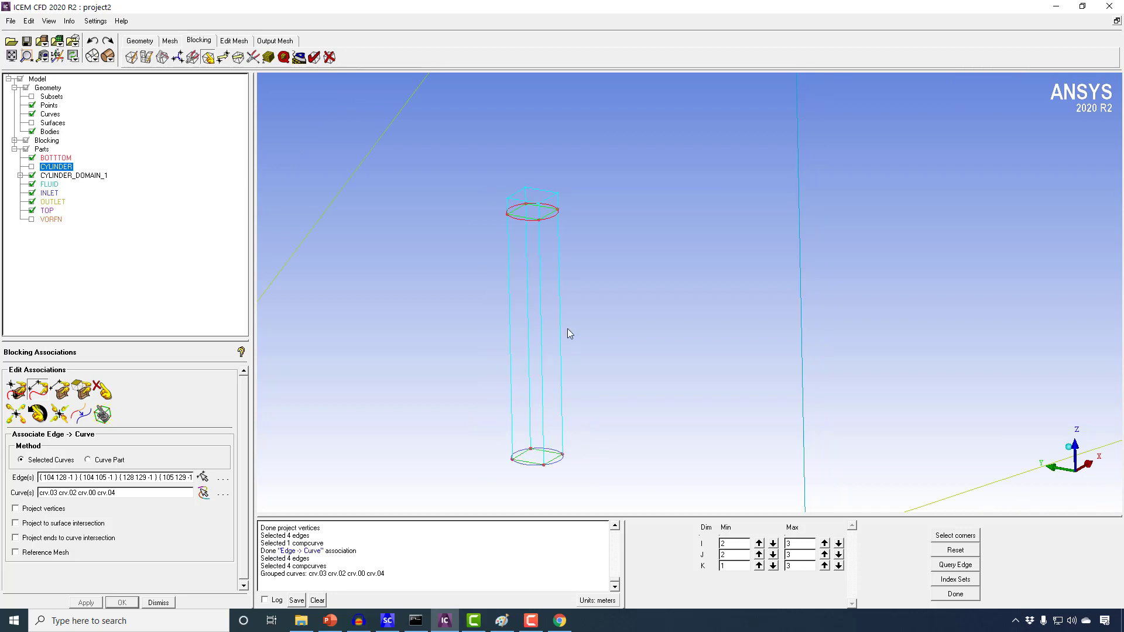
{"action": "middle_click", "coordinate": [601, 307]}
{"action": "scroll", "coordinate": [602, 310], "scroll_direction": "up", "scroll_amount": 1}
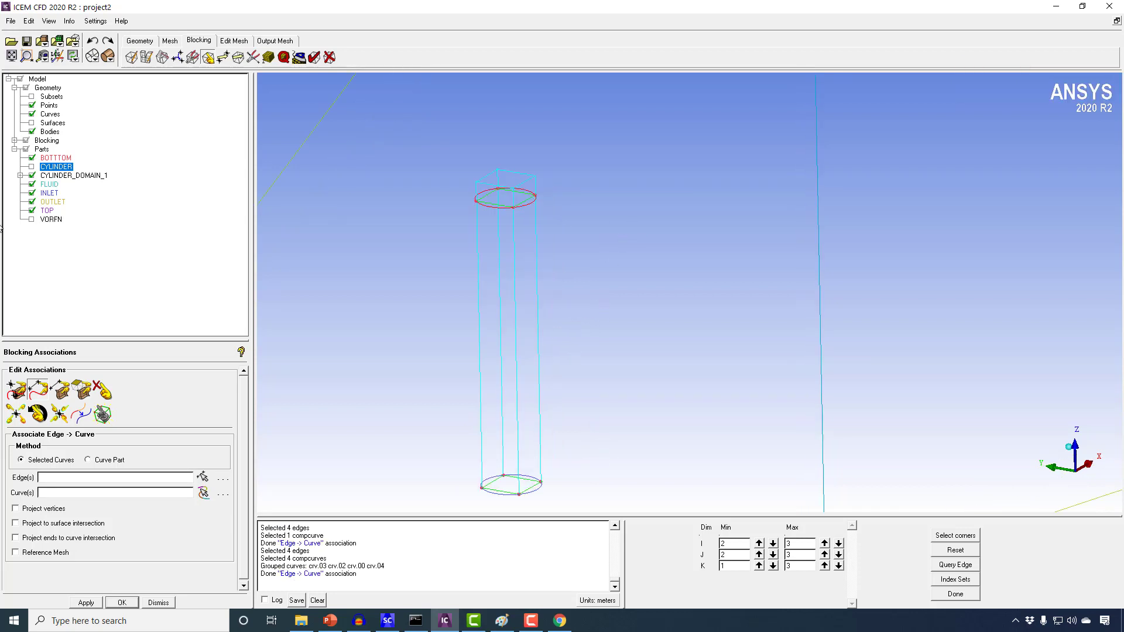
Step: Create a part named SOLID from the two blocks inside the cylinder and its dome
{"action": "right_click", "coordinate": [41, 150]}
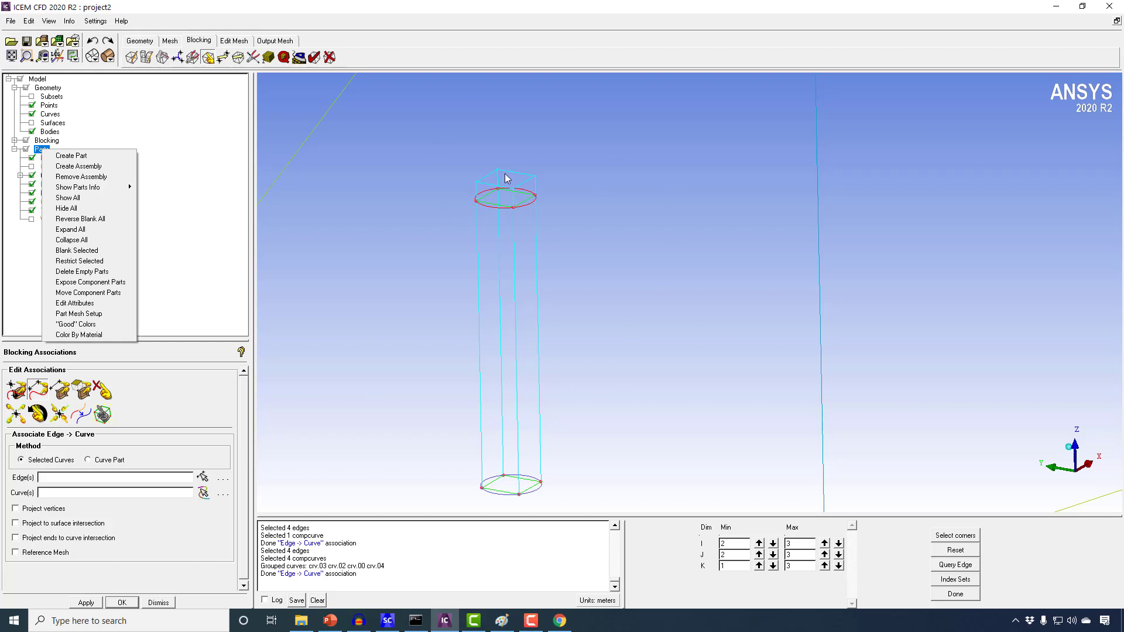
{"action": "left_click", "coordinate": [82, 157]}
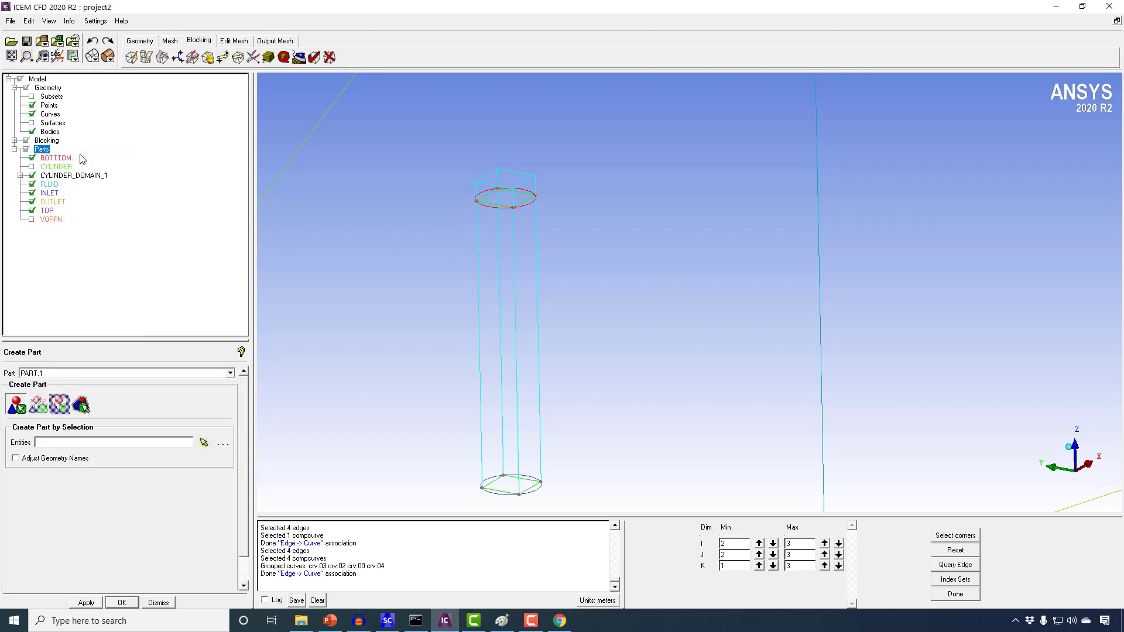
{"action": "left_click", "coordinate": [58, 373]}
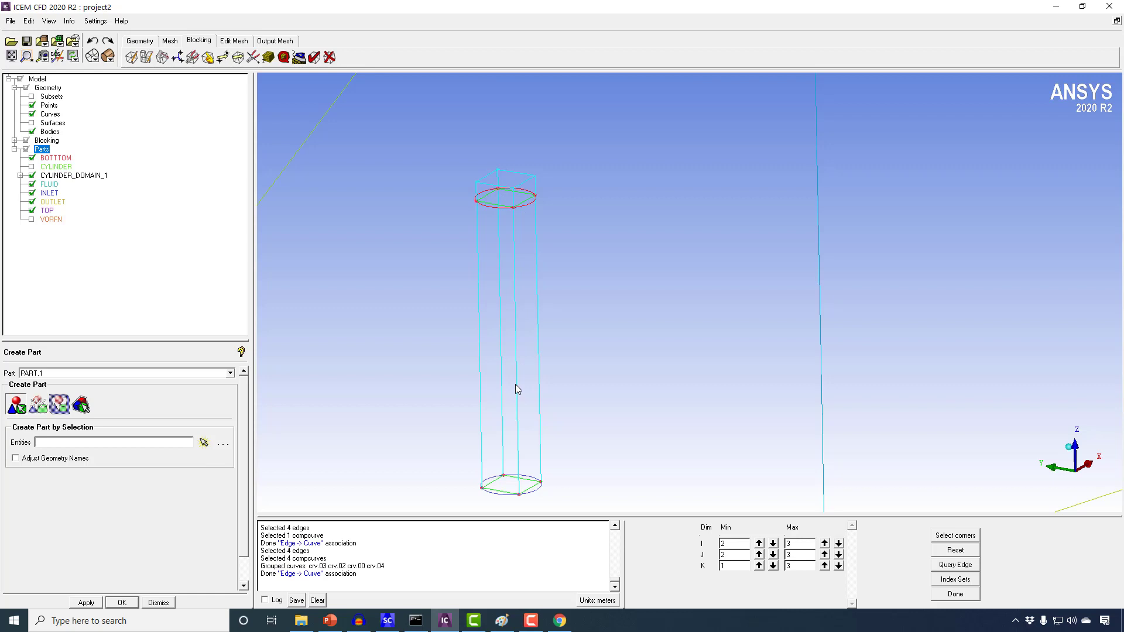
{"action": "left_click", "coordinate": [87, 375]}
{"action": "type", "text": "sc"}
{"action": "left_click", "coordinate": [81, 405]}
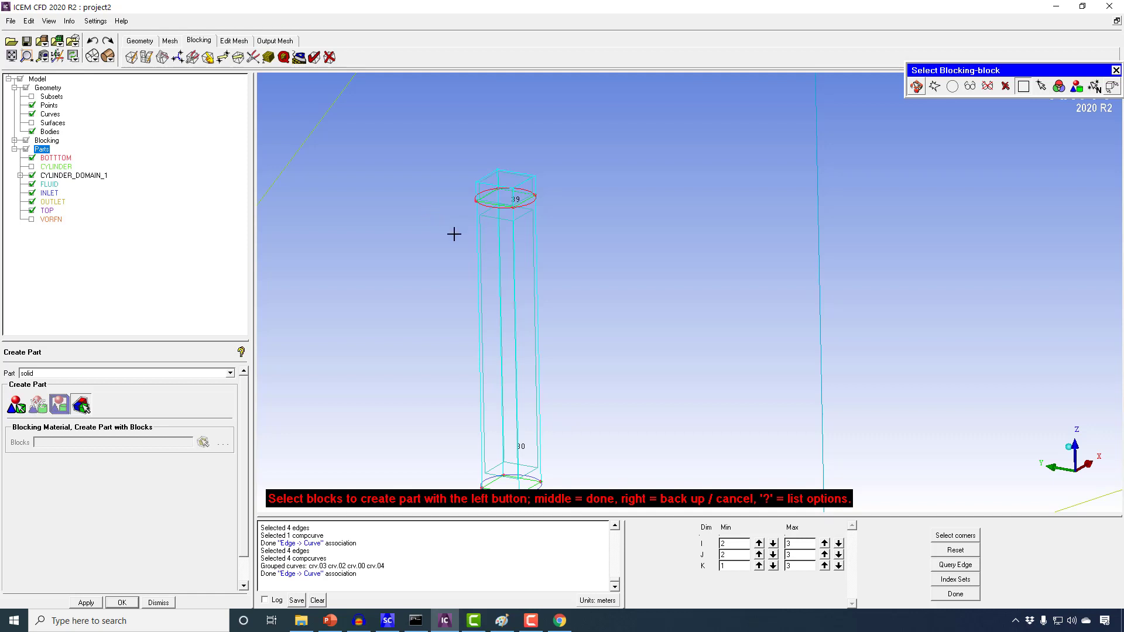
{"action": "left_click", "coordinate": [495, 262]}
{"action": "left_click", "coordinate": [507, 202]}
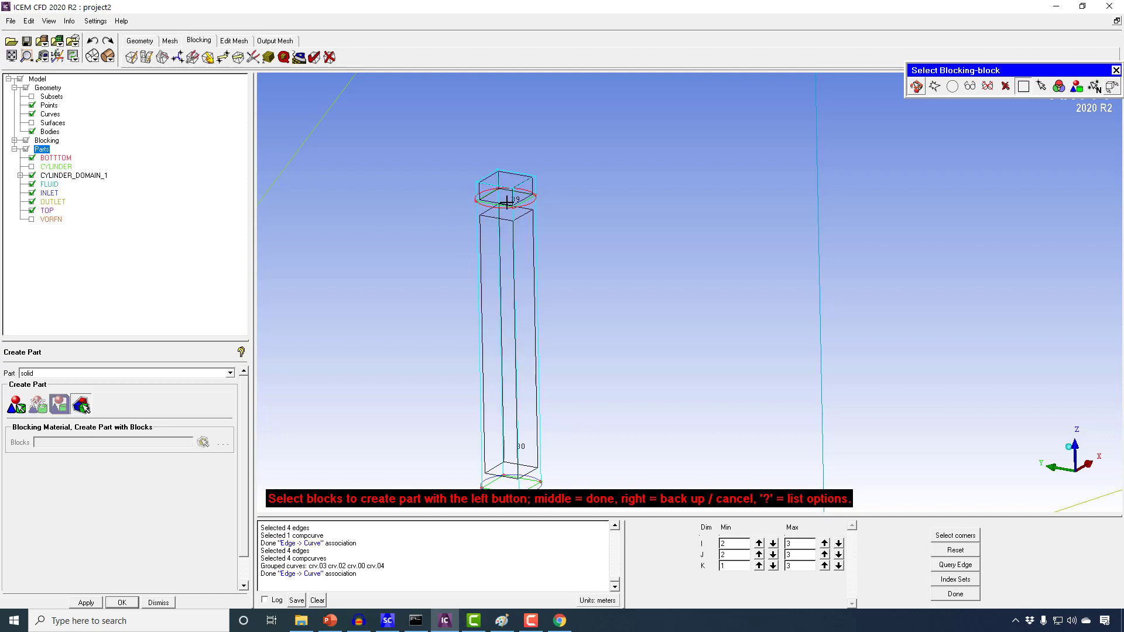
{"action": "middle_click", "coordinate": [545, 246]}
{"action": "middle_click", "coordinate": [545, 245]}
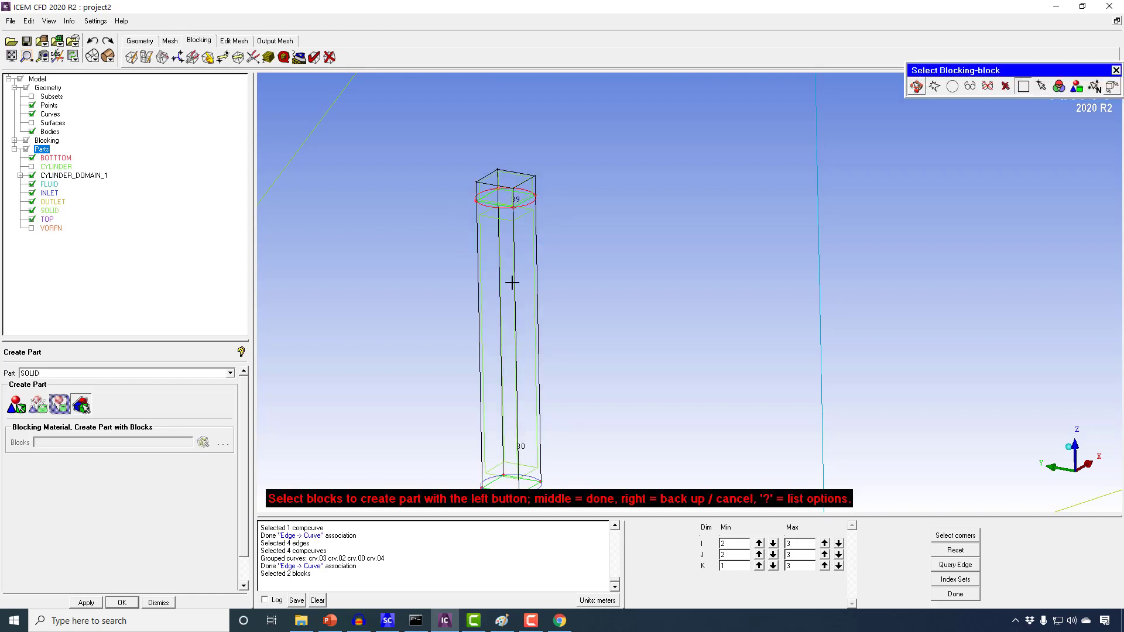
Step: Display the geometry surfaces shaded, with the INLET part hidden and the CYLINDER part shown
{"action": "left_click", "coordinate": [31, 122]}
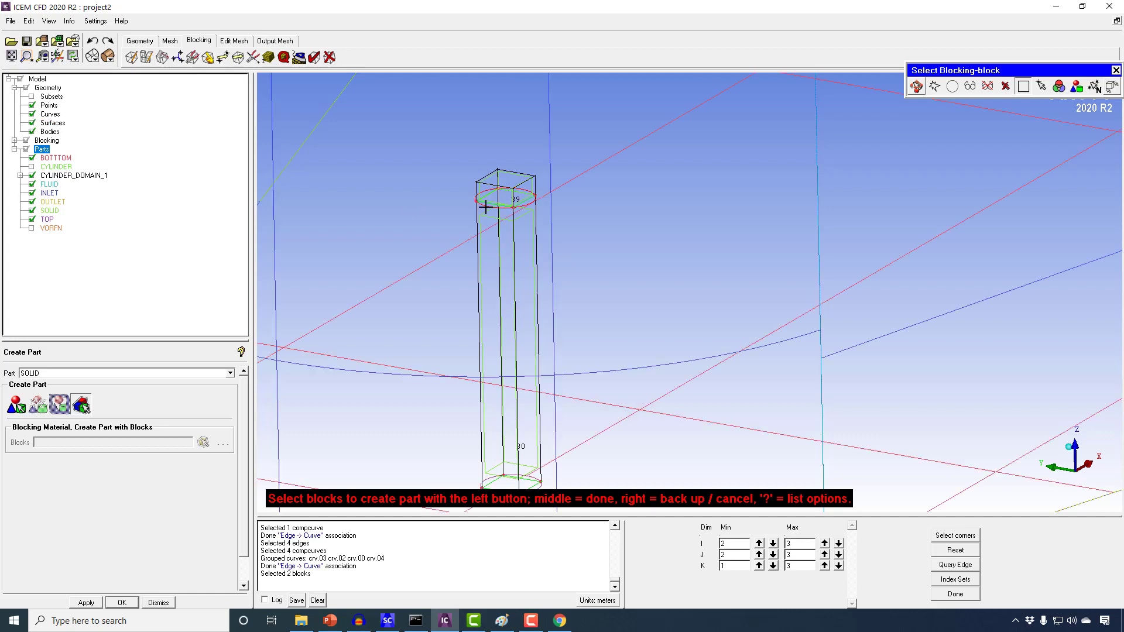
{"action": "left_click", "coordinate": [108, 56]}
{"action": "left_click", "coordinate": [32, 192]}
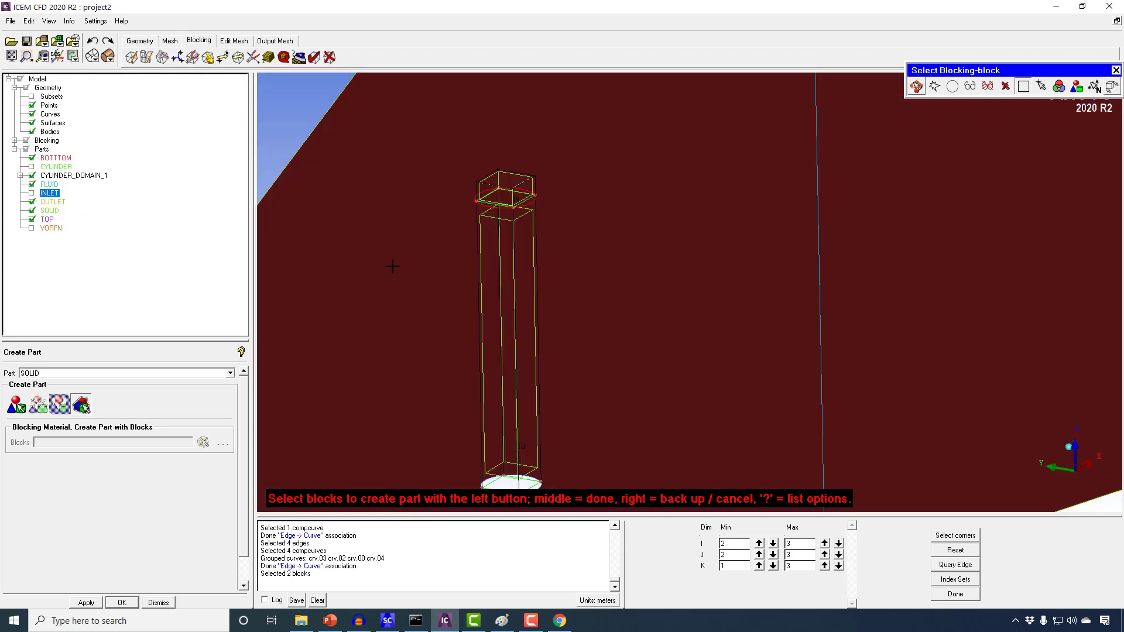
{"action": "middle_click", "coordinate": [476, 246]}
{"action": "right_click_drag", "start_coordinate": [495, 169], "coordinate": [523, 377]}
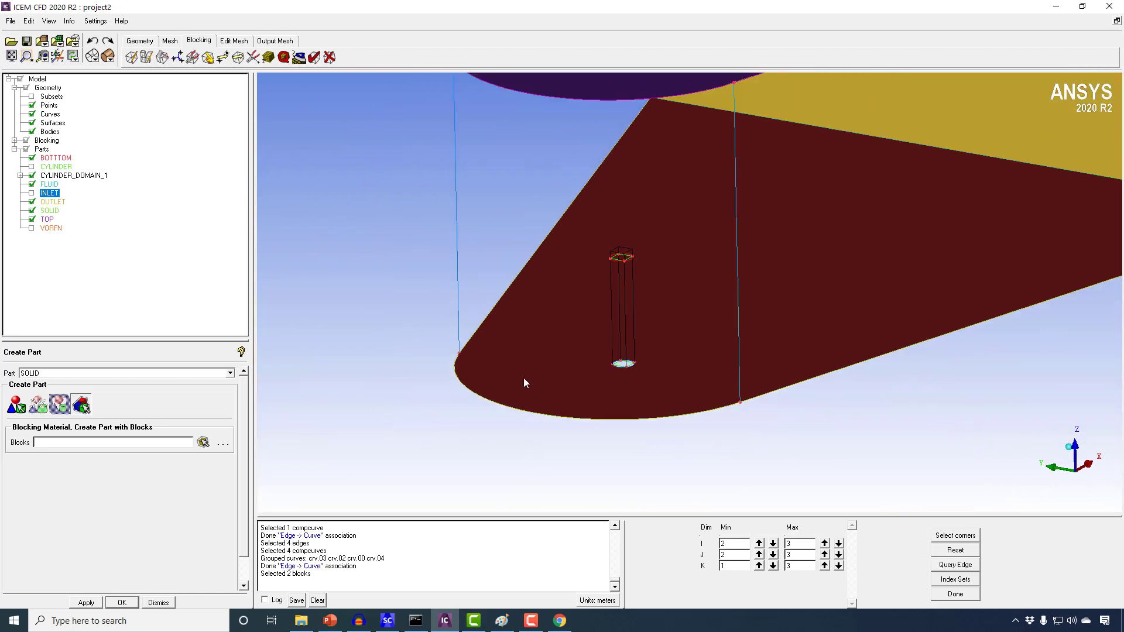
{"action": "middle_click_drag", "start_coordinate": [520, 346], "coordinate": [332, 348]}
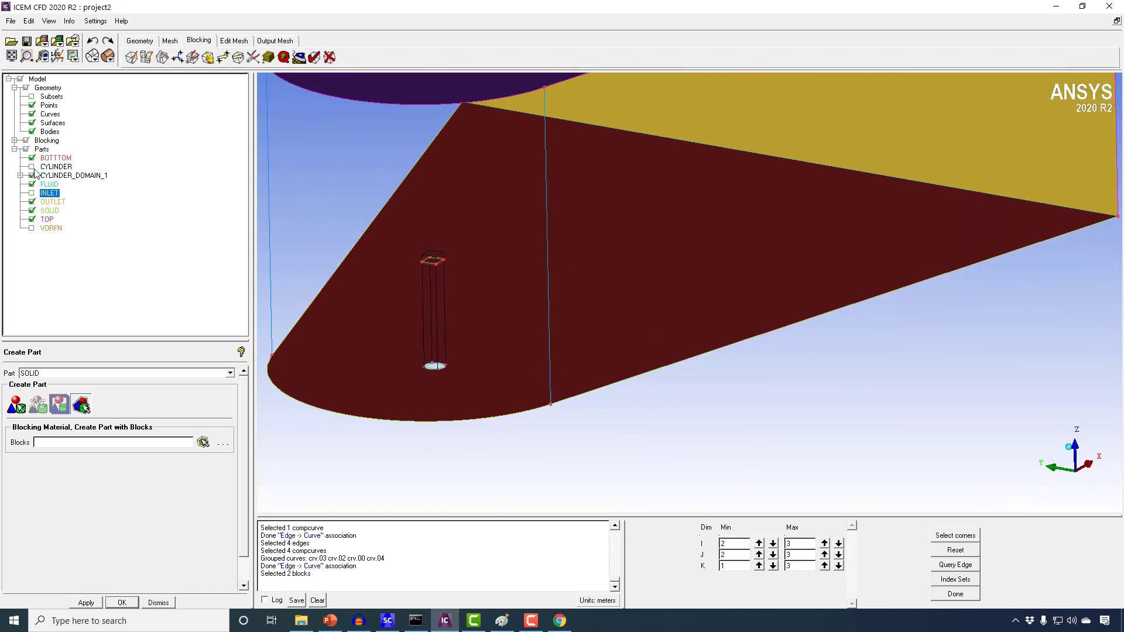
{"action": "left_click", "coordinate": [31, 167]}
{"action": "scroll", "coordinate": [393, 226], "scroll_direction": "up", "scroll_amount": 3}
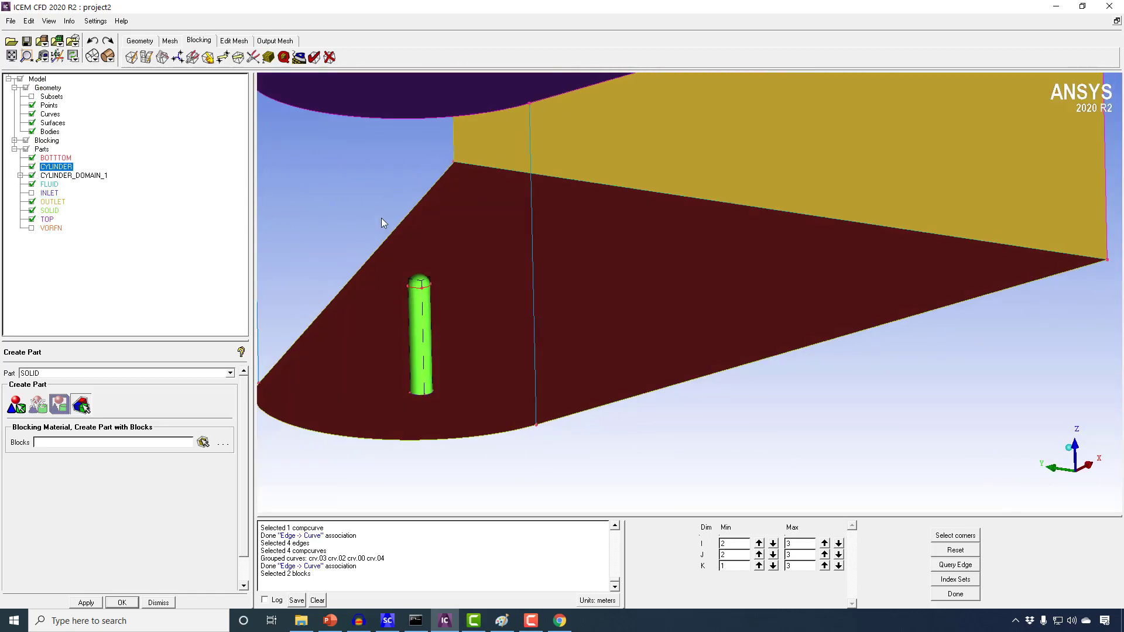
{"action": "middle_click_drag", "start_coordinate": [405, 208], "coordinate": [628, 202]}
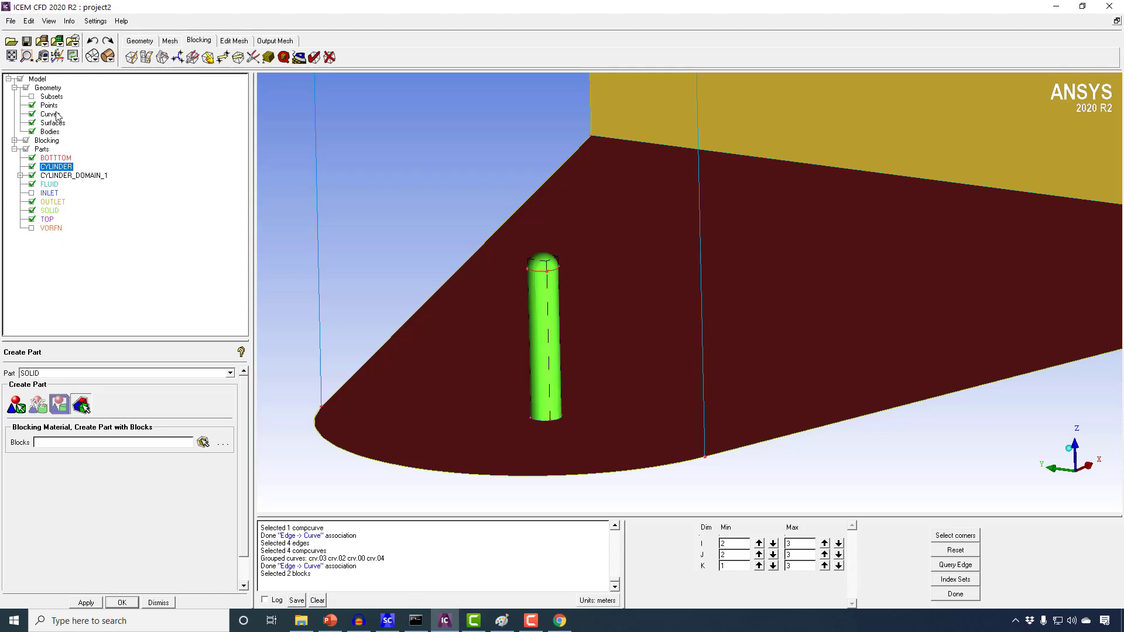
Step: Hide the surfaces and select the cylinder and dome blocks for an O-grid around the blocks
{"action": "left_click", "coordinate": [32, 123]}
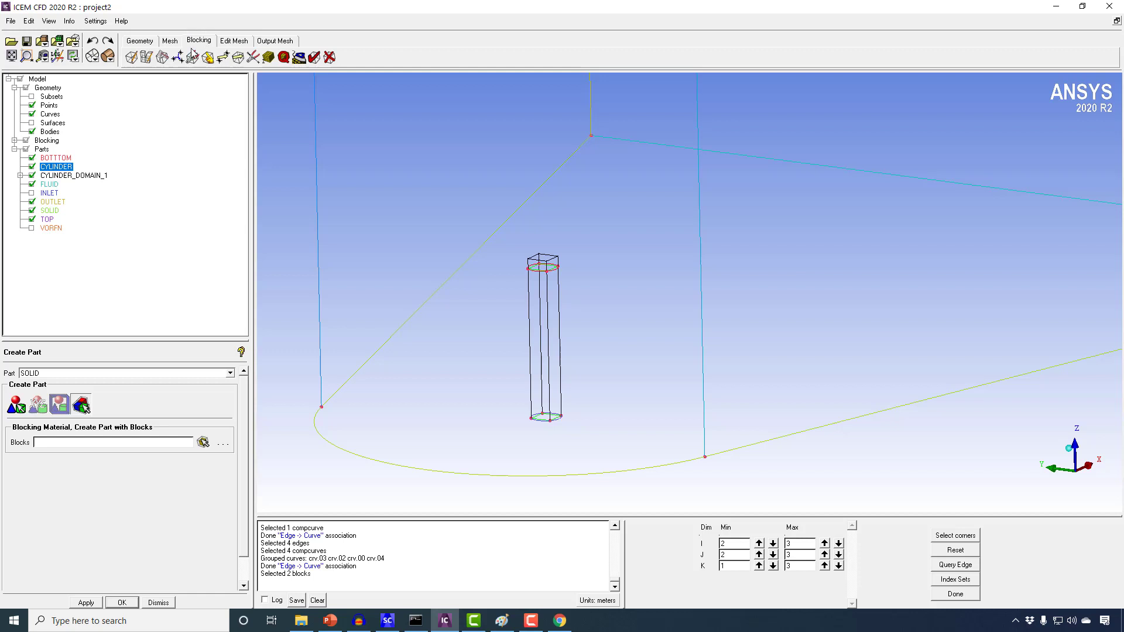
{"action": "left_click", "coordinate": [162, 57]}
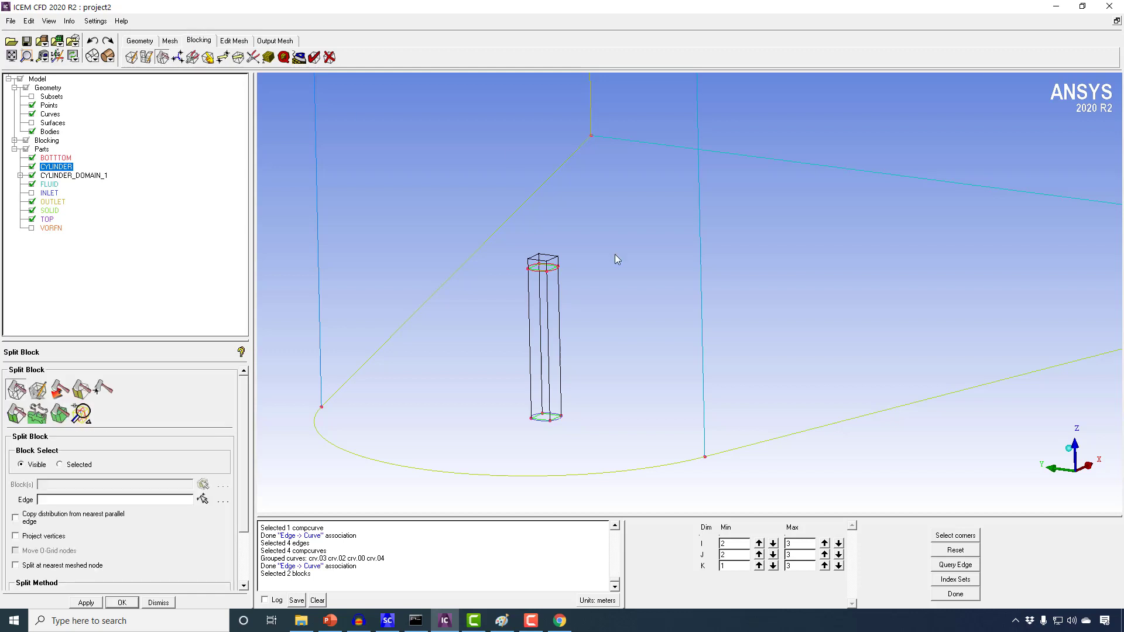
{"action": "left_click", "coordinate": [37, 390]}
{"action": "left_click", "coordinate": [70, 451]}
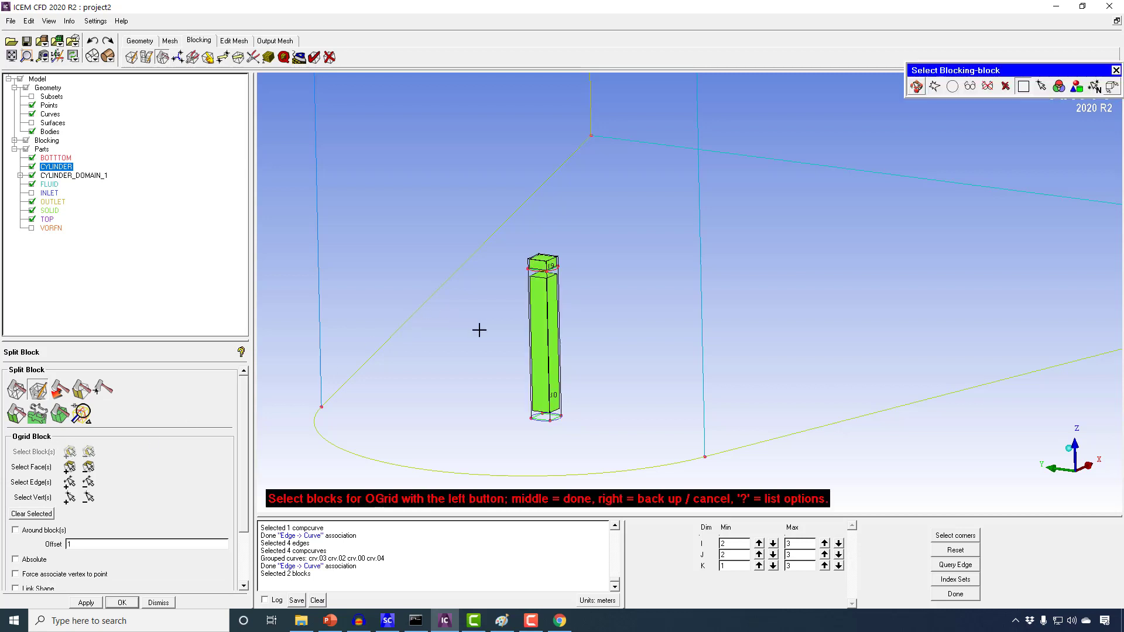
{"action": "left_click", "coordinate": [539, 339]}
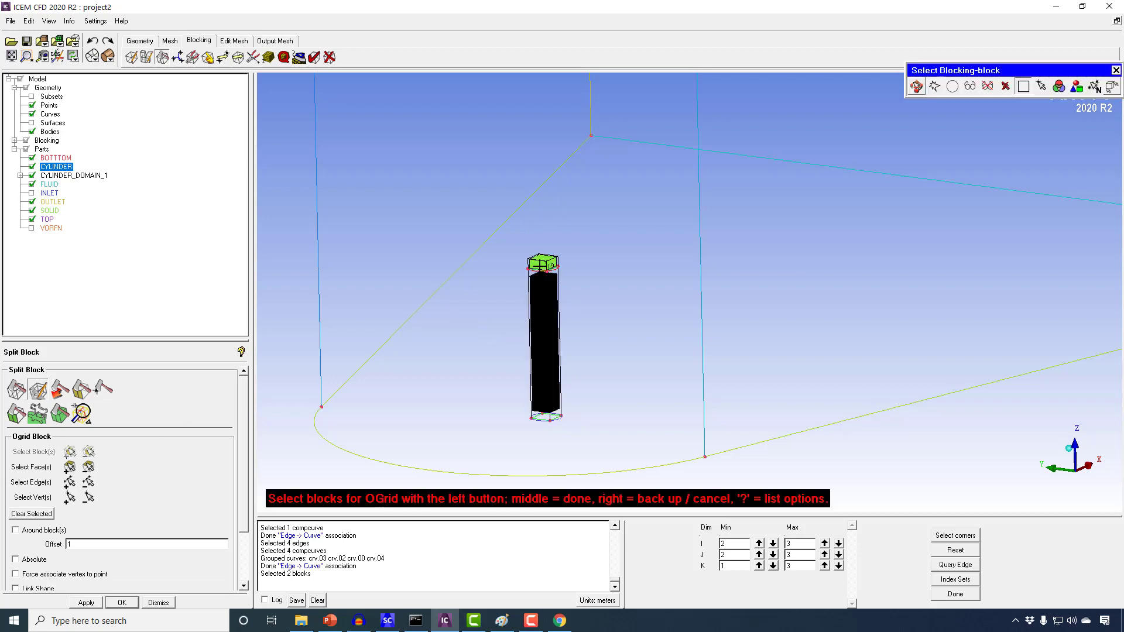
{"action": "left_click", "coordinate": [543, 264]}
{"action": "middle_click", "coordinate": [500, 332]}
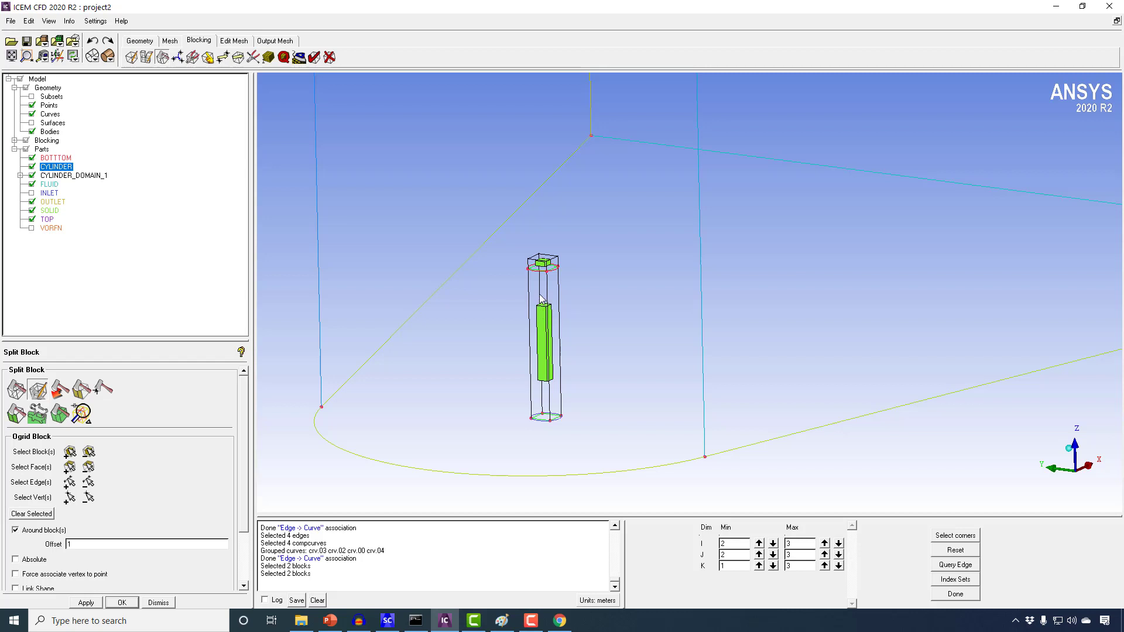
Step: Add the block face at the cylinder's bottom to the O-grid selection
{"action": "left_click", "coordinate": [68, 466]}
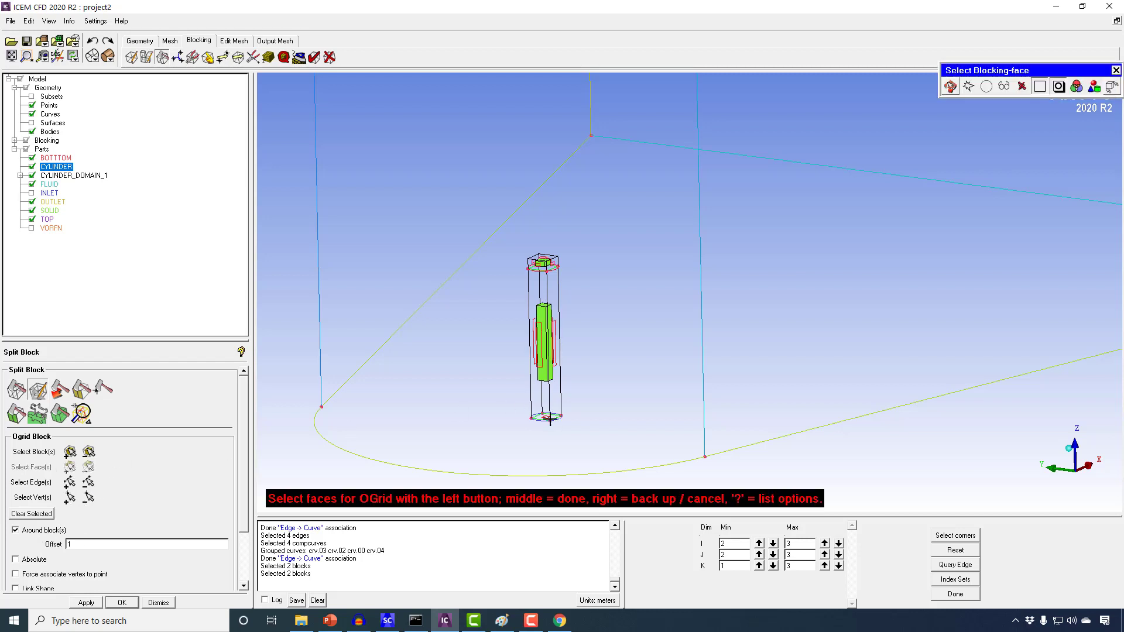
{"action": "middle_click", "coordinate": [542, 423]}
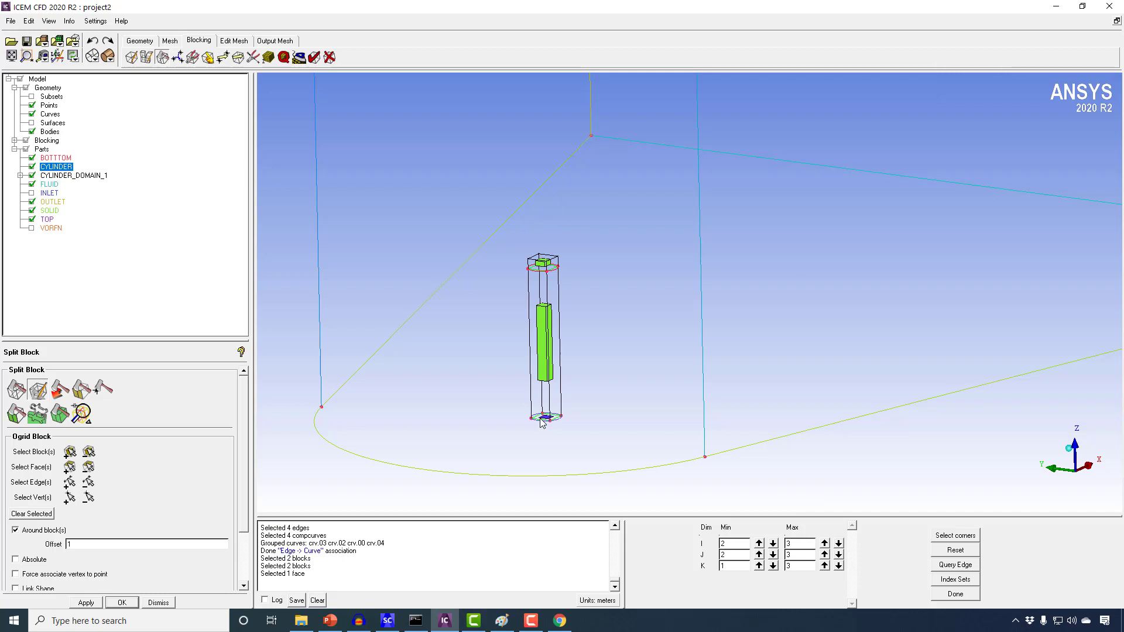
{"action": "left_click_drag", "start_coordinate": [550, 429], "coordinate": [565, 321]}
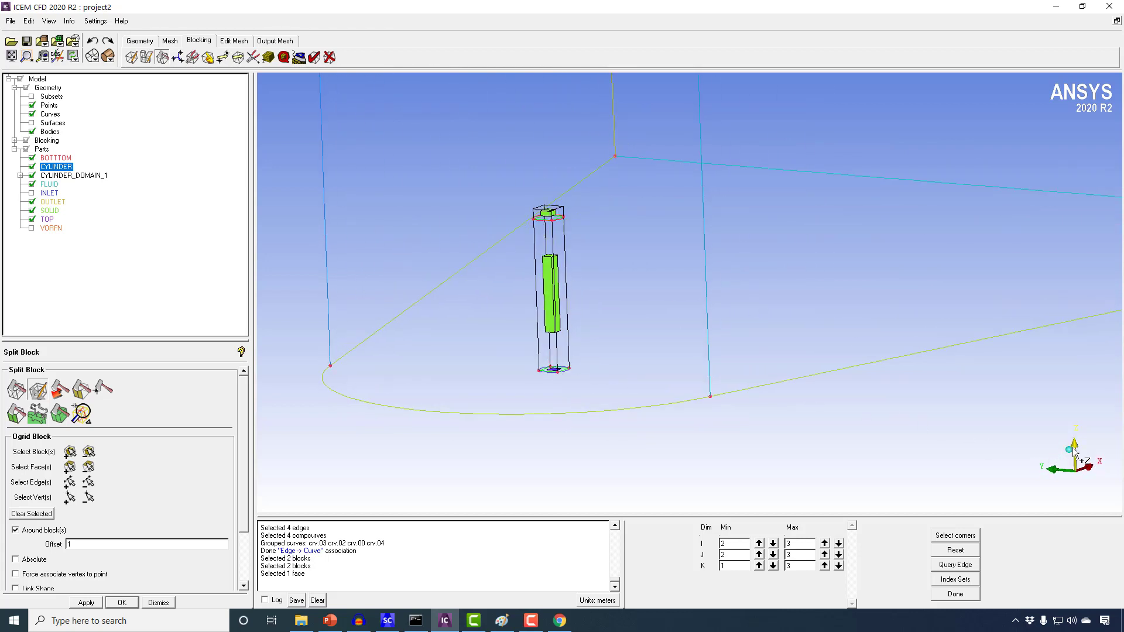
{"action": "left_click_drag", "start_coordinate": [544, 377], "coordinate": [573, 408]}
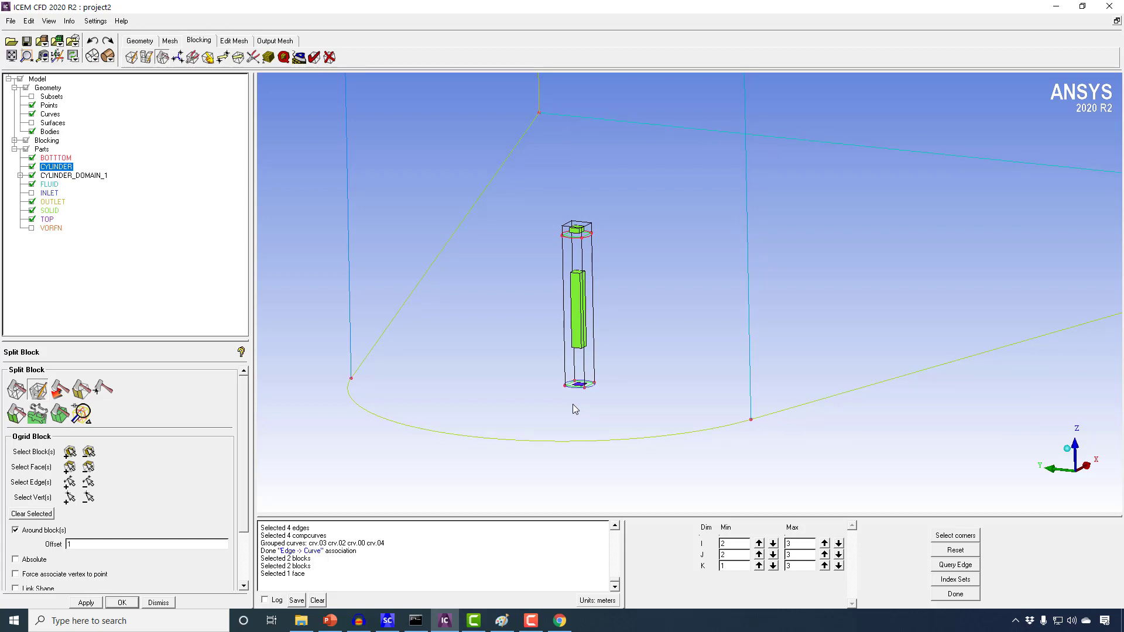
{"action": "left_click_drag", "start_coordinate": [572, 403], "coordinate": [572, 401]}
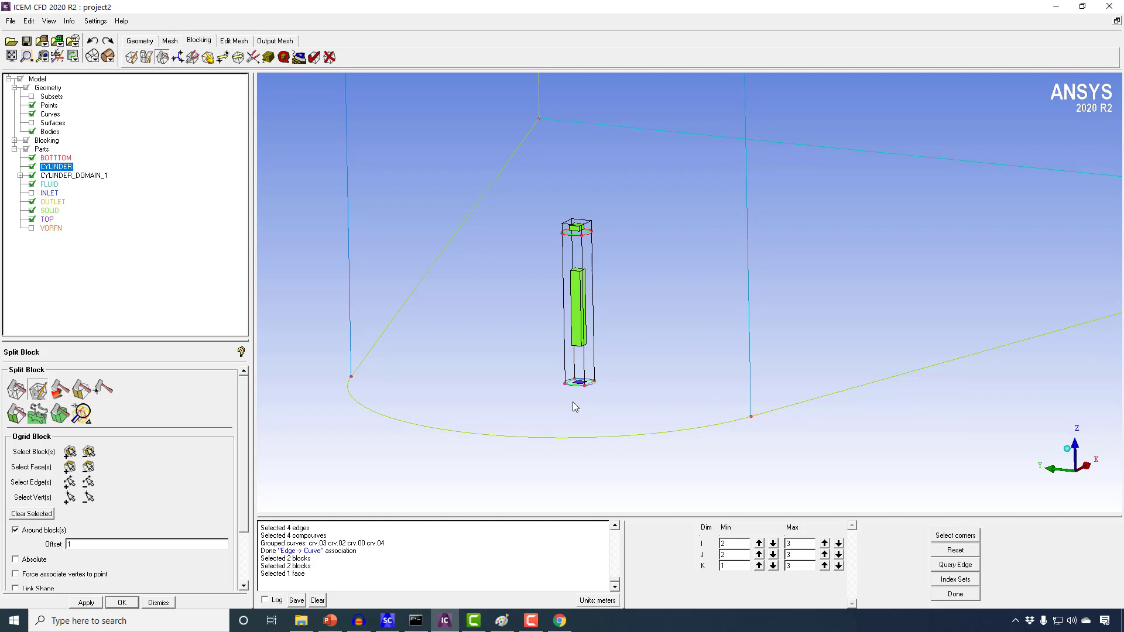
{"action": "left_click_drag", "start_coordinate": [574, 406], "coordinate": [574, 403]}
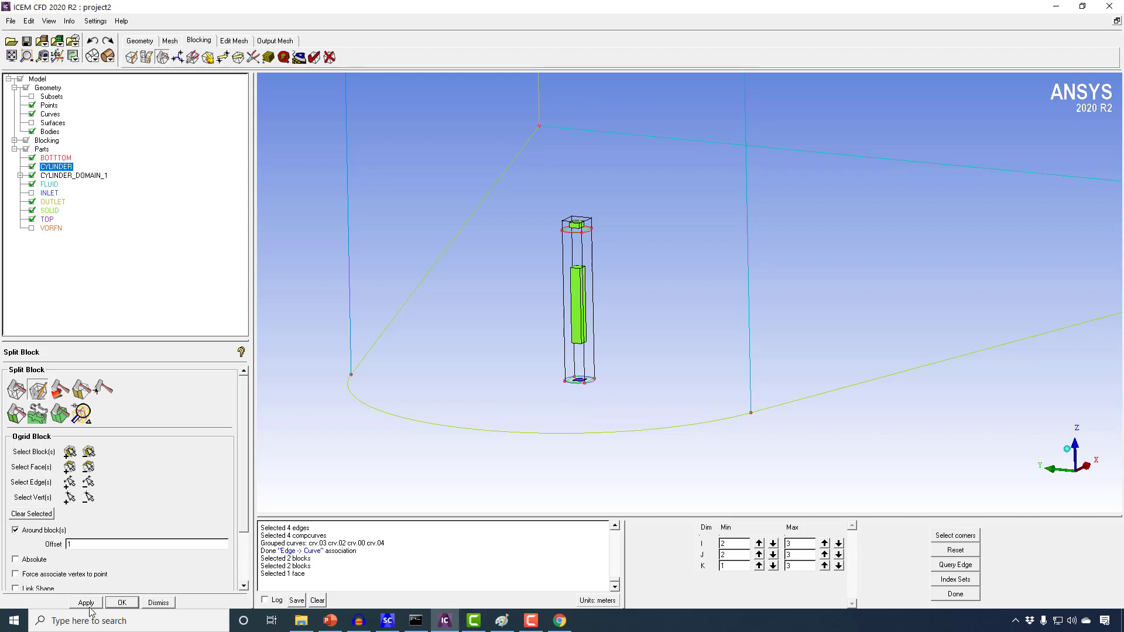
Step: Try the O-grid around the selected blocks with an offset of 0.2, and undo it
{"action": "double_click", "coordinate": [84, 545]}
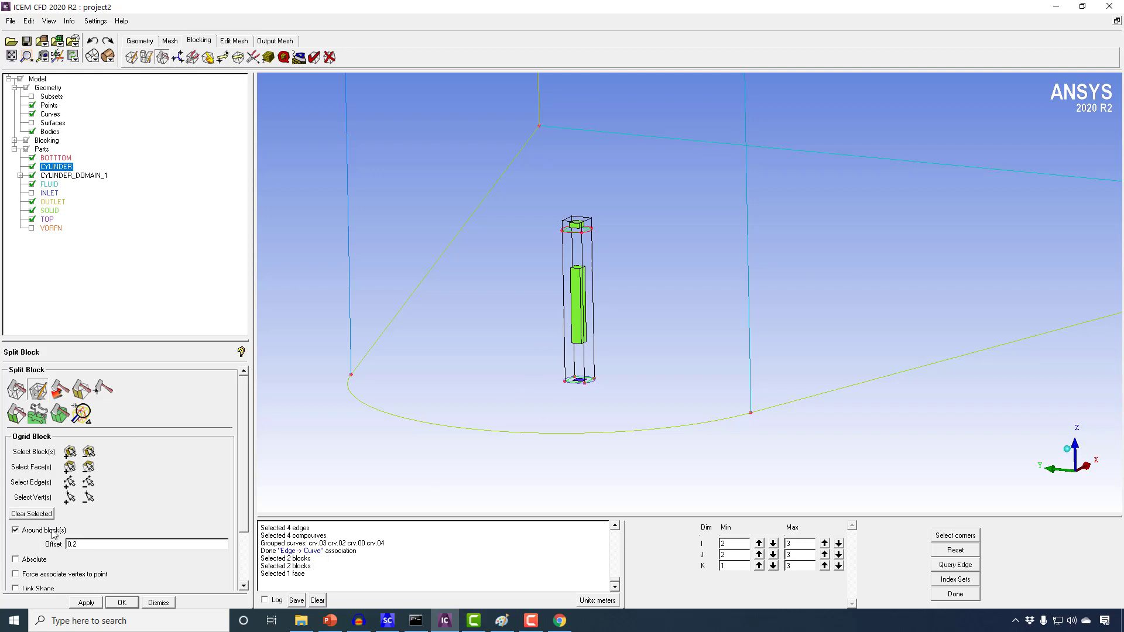
{"action": "double_click", "coordinate": [81, 544]}
{"action": "left_click", "coordinate": [85, 602]}
{"action": "right_click_drag", "start_coordinate": [568, 242], "coordinate": [573, 329]}
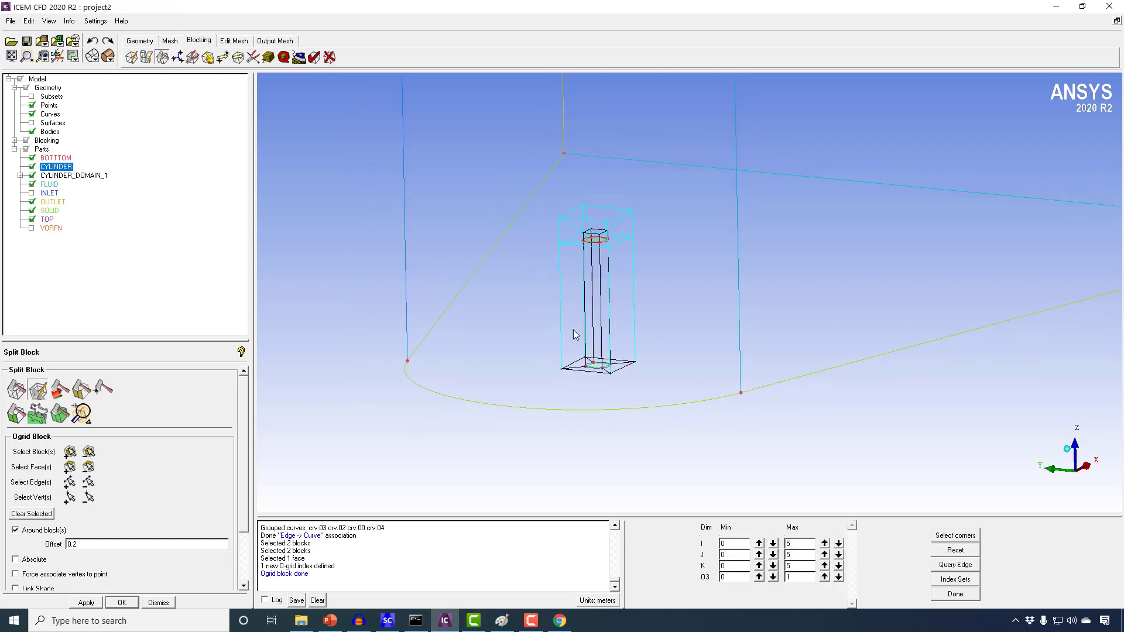
{"action": "middle_click_drag", "start_coordinate": [574, 330], "coordinate": [553, 355]}
{"action": "right_click_drag", "start_coordinate": [553, 355], "coordinate": [526, 302]}
{"action": "middle_click_drag", "start_coordinate": [511, 291], "coordinate": [595, 284]}
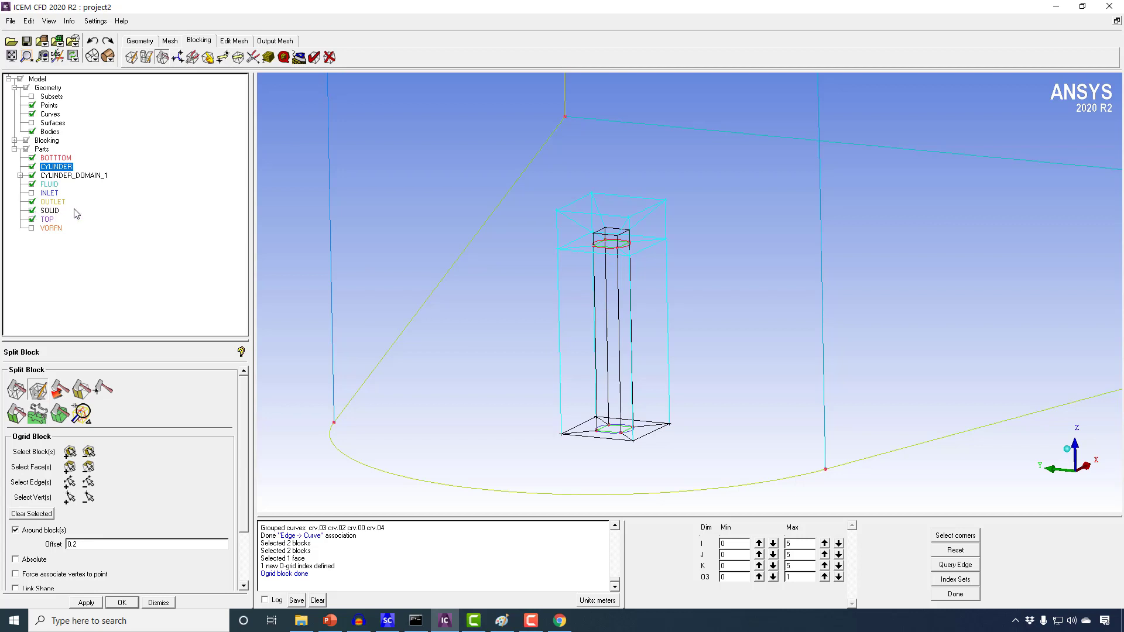
{"action": "left_click", "coordinate": [92, 41]}
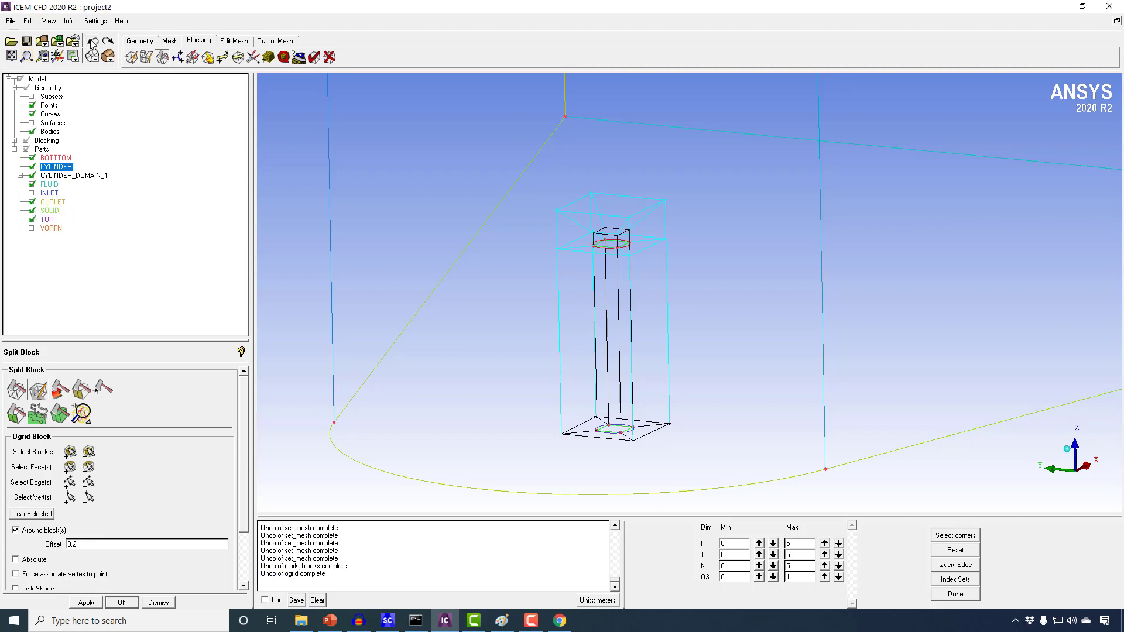
Step: Restrict the blocking display with Index Control to I 2 to 3, J 2 to 3 and K 1 to 3
{"action": "left_click", "coordinate": [759, 543]}
{"action": "left_click", "coordinate": [759, 554]}
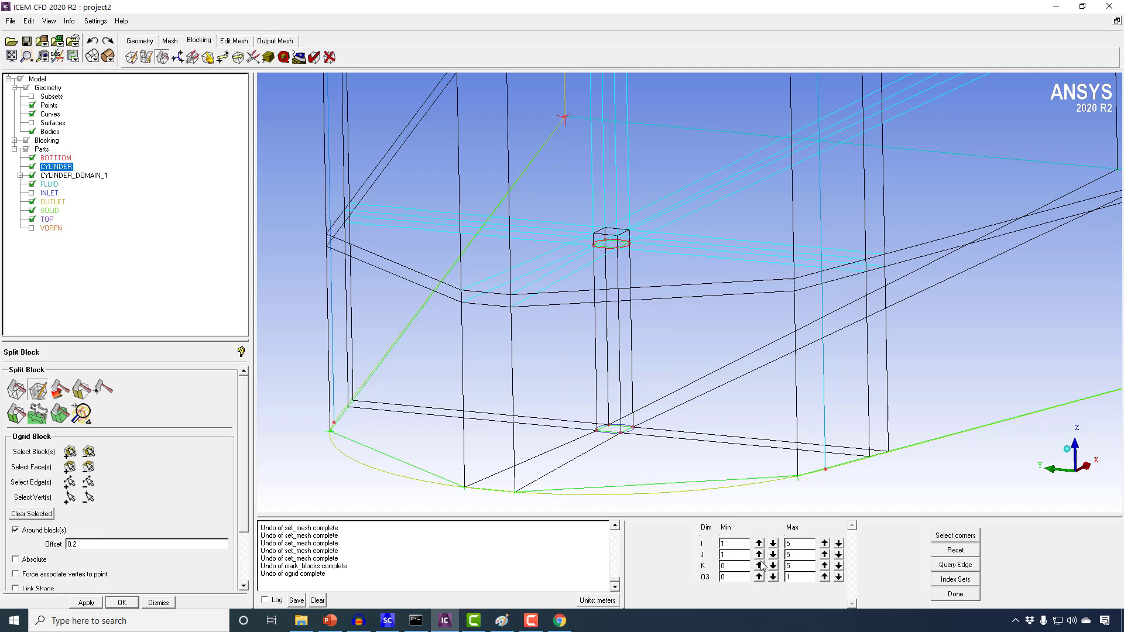
{"action": "left_click", "coordinate": [759, 566]}
{"action": "scroll", "coordinate": [633, 303], "scroll_direction": "down", "scroll_amount": 2}
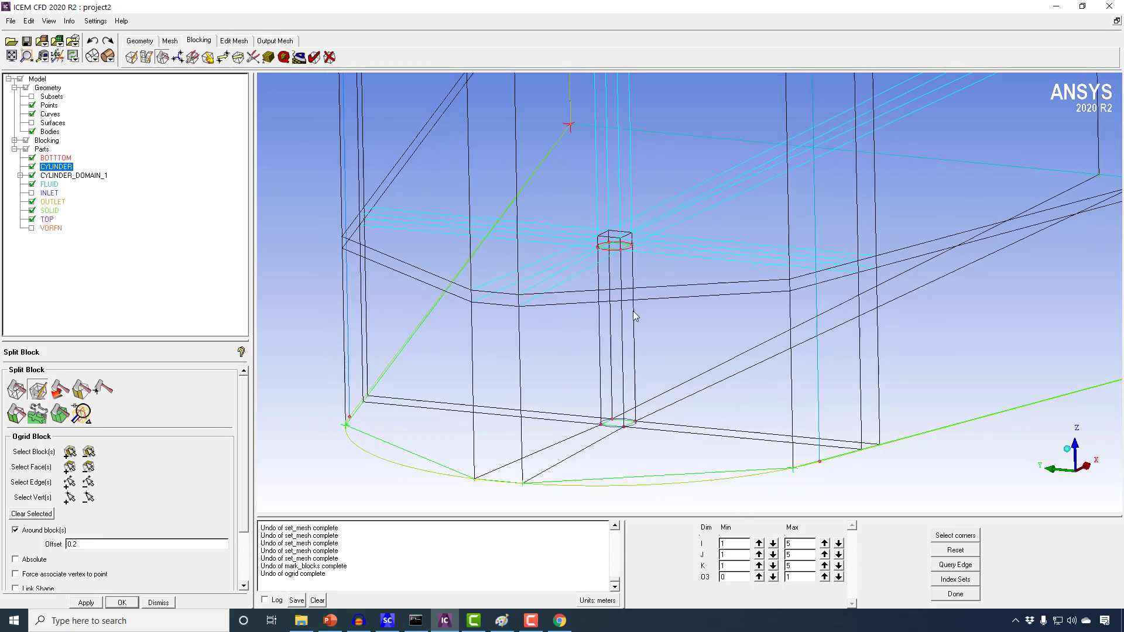
{"action": "left_click", "coordinate": [838, 544]}
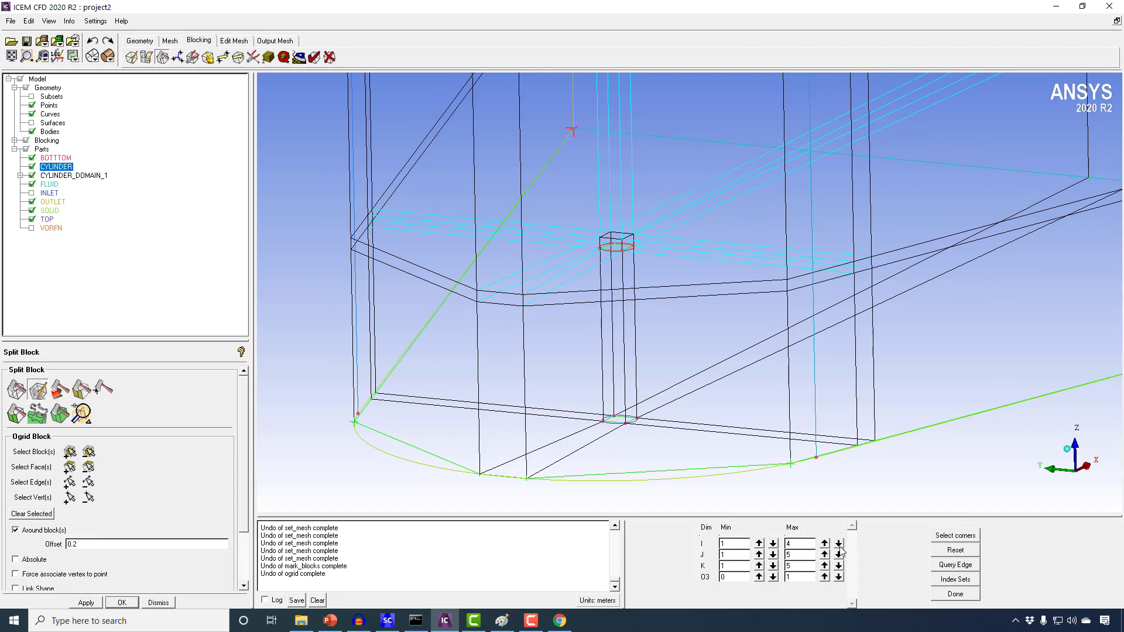
{"action": "left_click", "coordinate": [839, 544]}
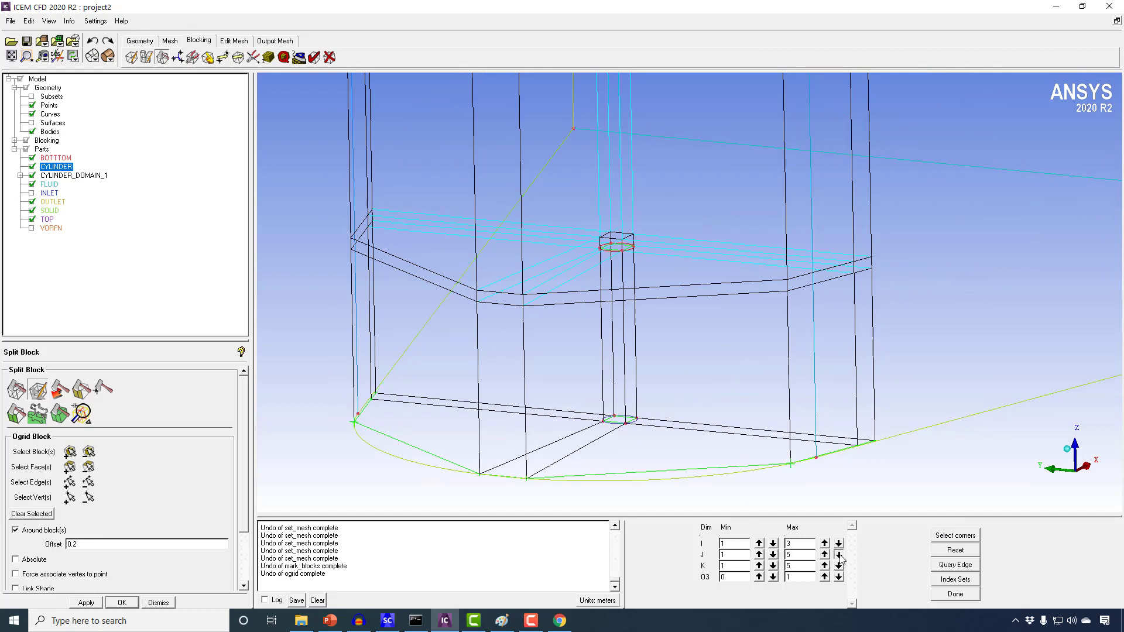
{"action": "left_click", "coordinate": [840, 555]}
{"action": "left_click", "coordinate": [838, 555]}
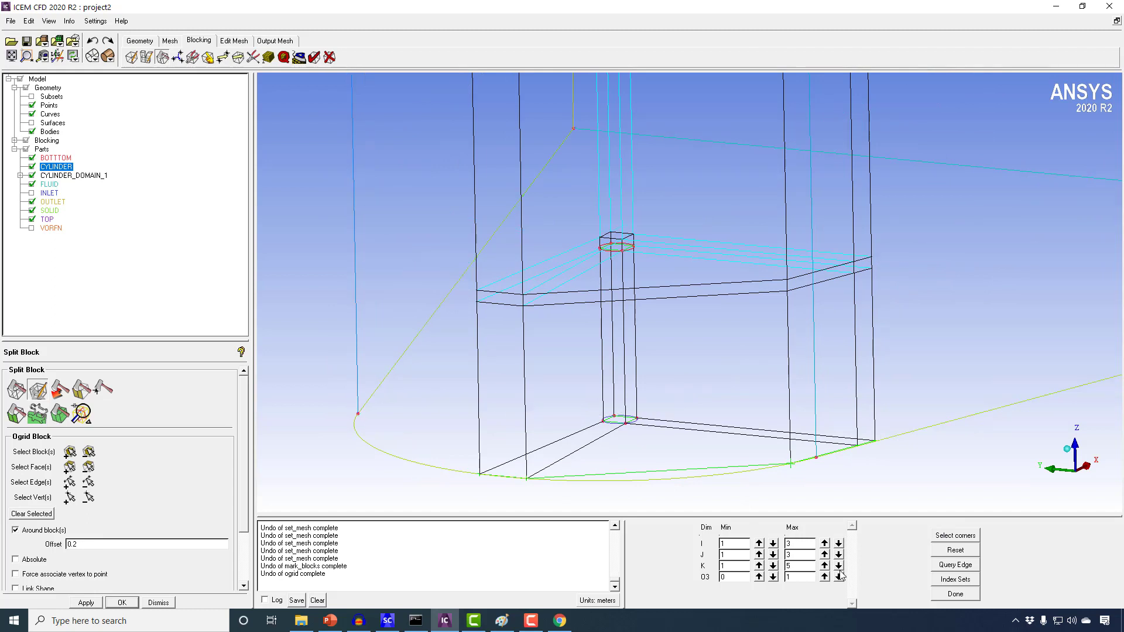
{"action": "left_click", "coordinate": [759, 554]}
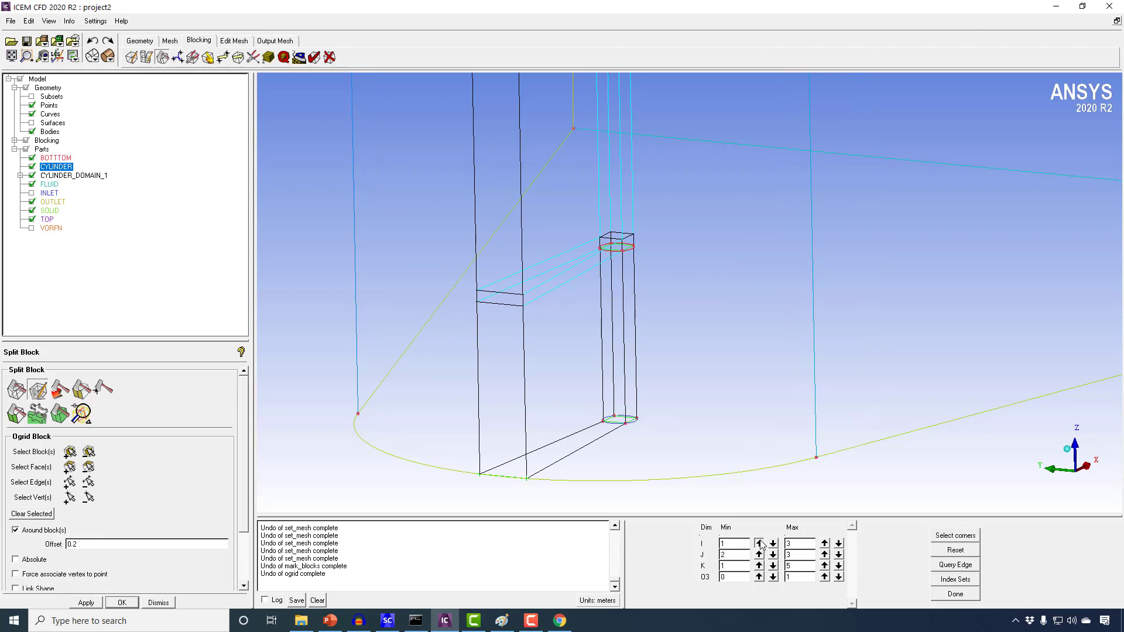
{"action": "left_click", "coordinate": [759, 543]}
{"action": "left_click", "coordinate": [839, 565]}
{"action": "left_click", "coordinate": [839, 565]}
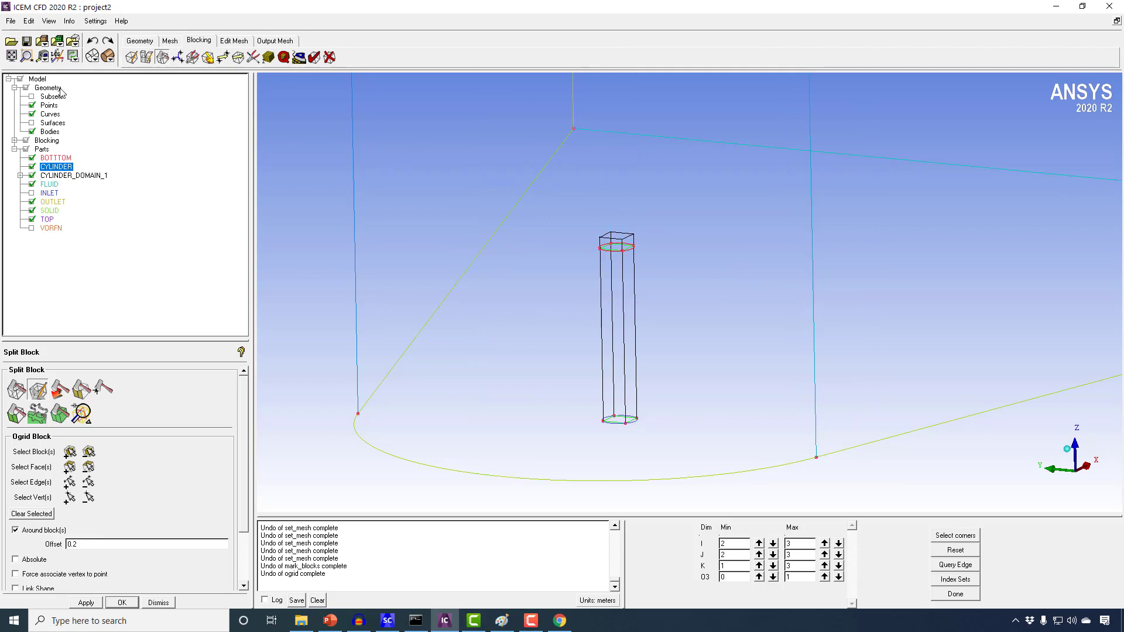
Step: Display the surfaces in wireframe and snap-project the four top block vertices onto the cylinder's dome
{"action": "left_click", "coordinate": [31, 123]}
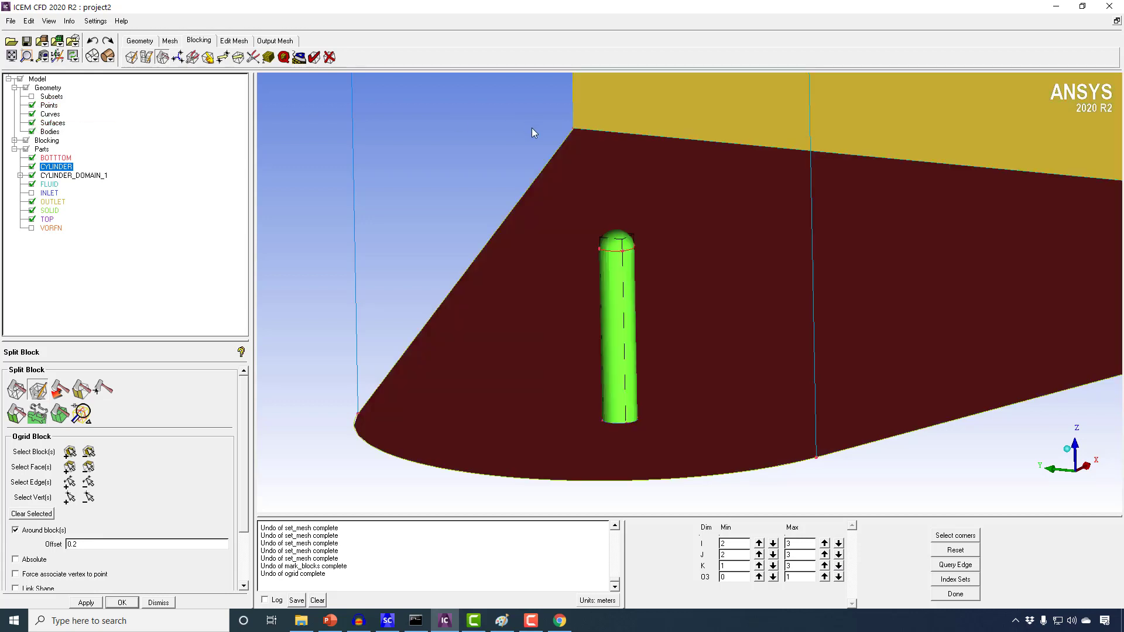
{"action": "left_click_drag", "start_coordinate": [641, 264], "coordinate": [636, 267]}
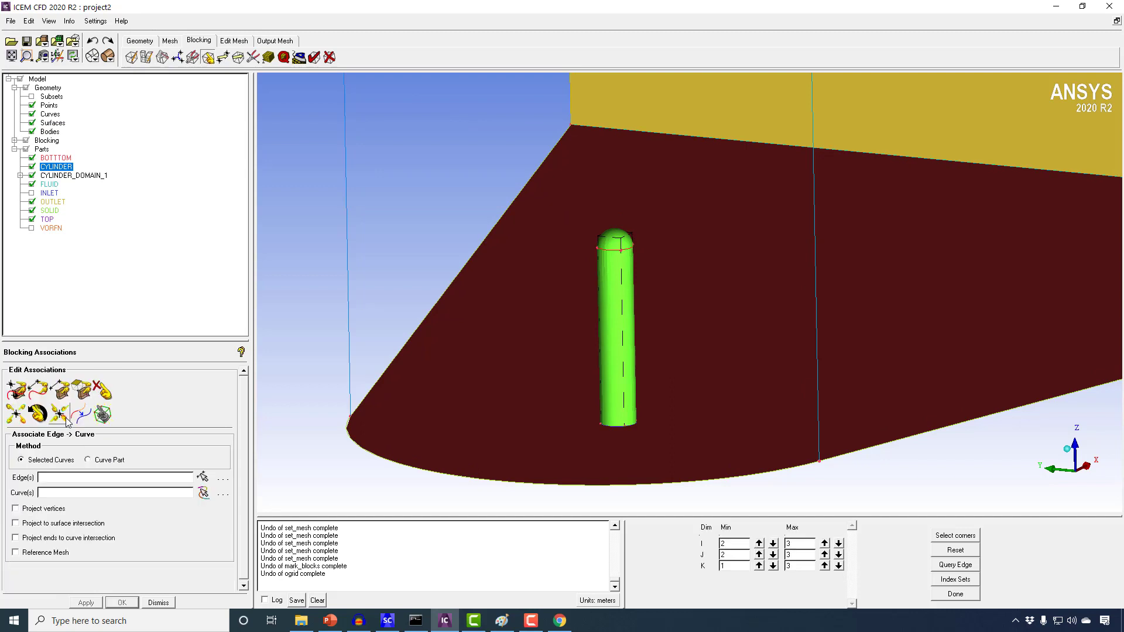
{"action": "left_click", "coordinate": [65, 416]}
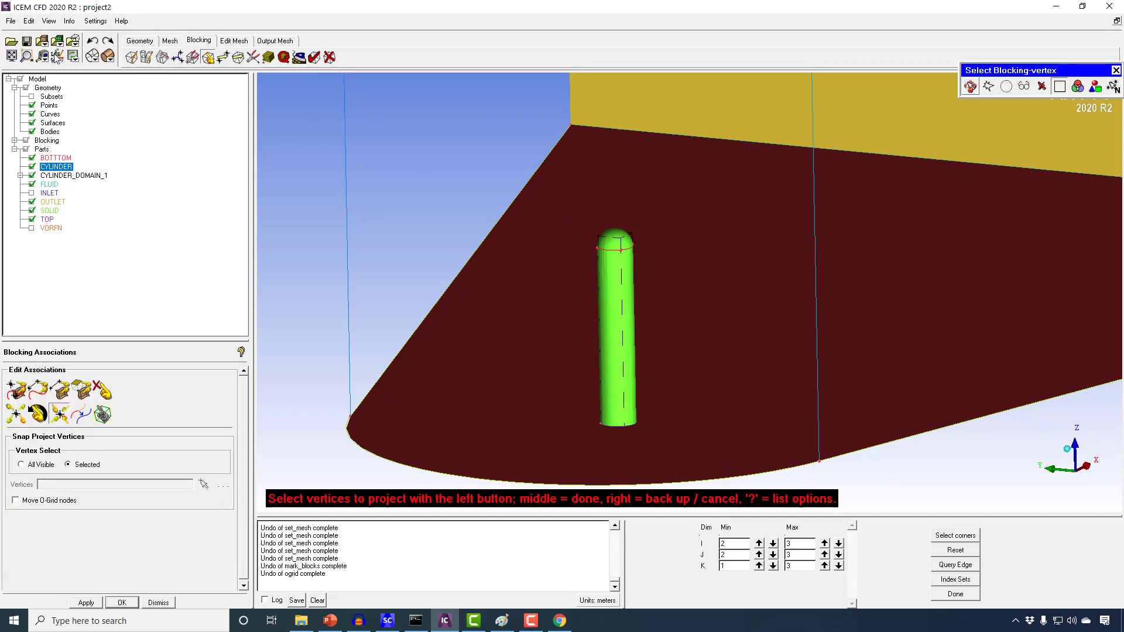
{"action": "left_click", "coordinate": [92, 55]}
{"action": "left_click_drag", "start_coordinate": [582, 214], "coordinate": [639, 240]}
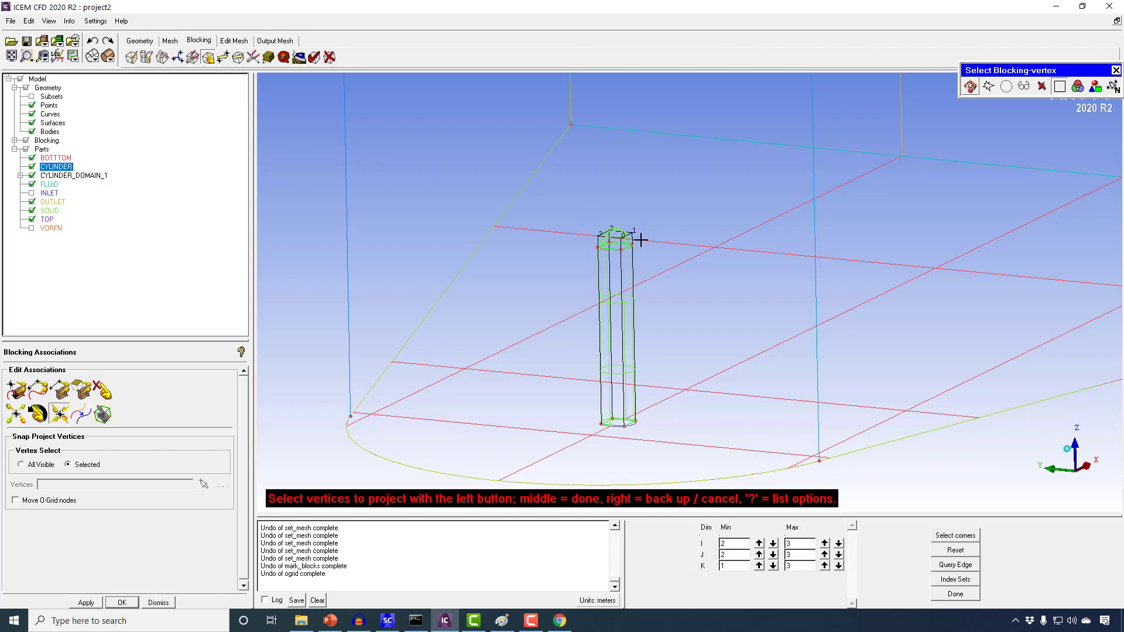
{"action": "middle_click", "coordinate": [641, 240]}
{"action": "middle_click", "coordinate": [642, 242]}
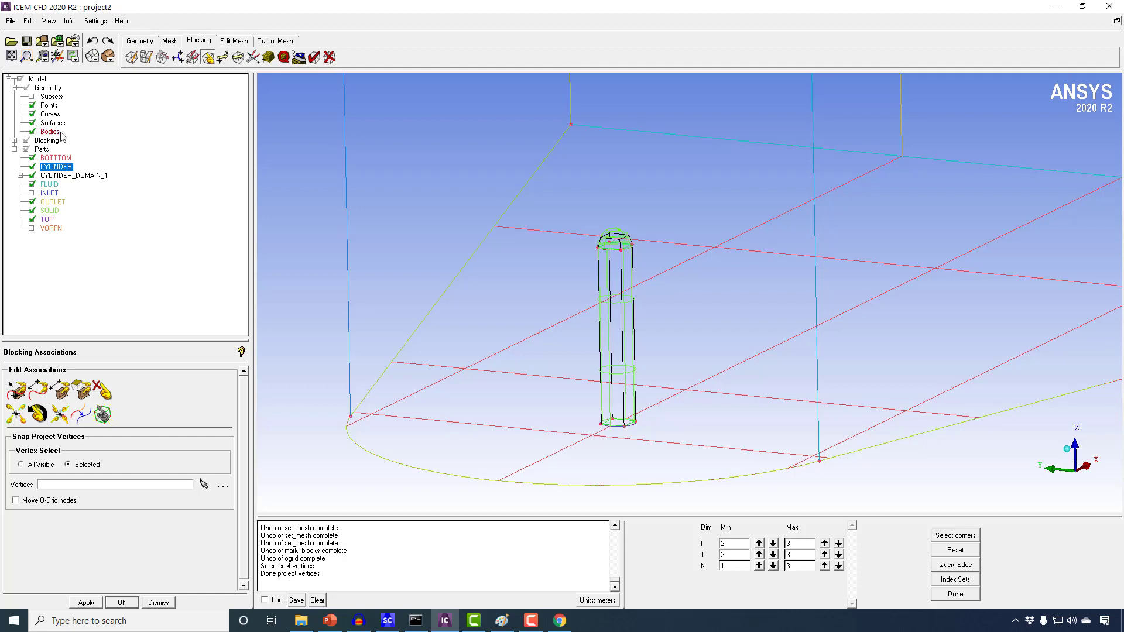
Step: Create an O-grid around the cylinder's two solid blocks, including the face at its bottom, with an offset of 0.2
{"action": "left_click", "coordinate": [161, 56]}
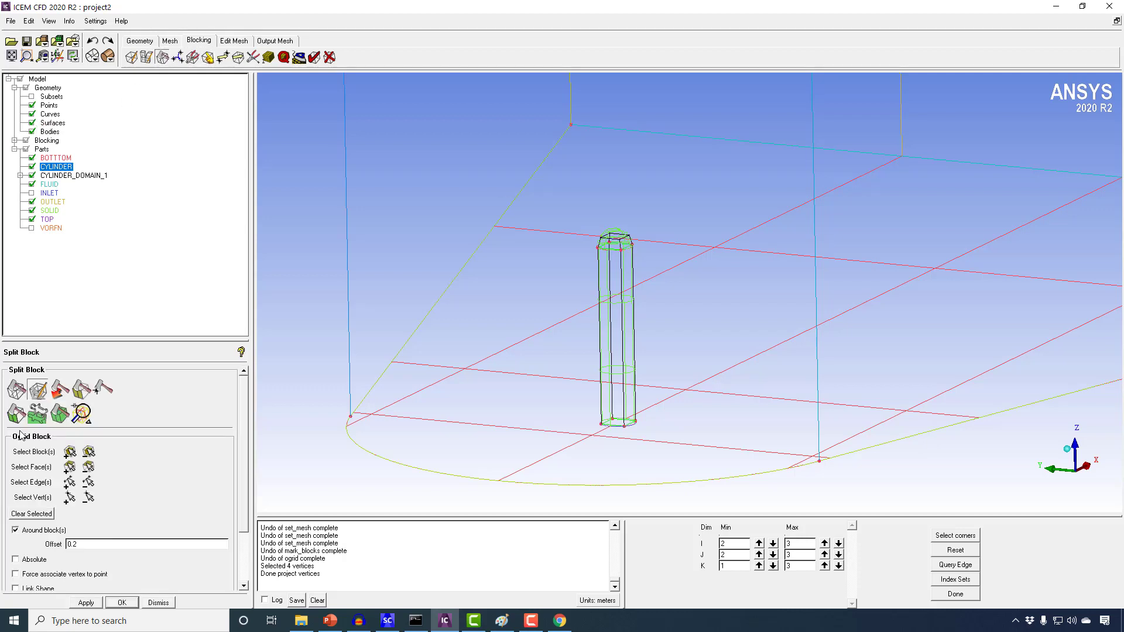
{"action": "left_click", "coordinate": [89, 451]}
{"action": "left_click", "coordinate": [622, 243]}
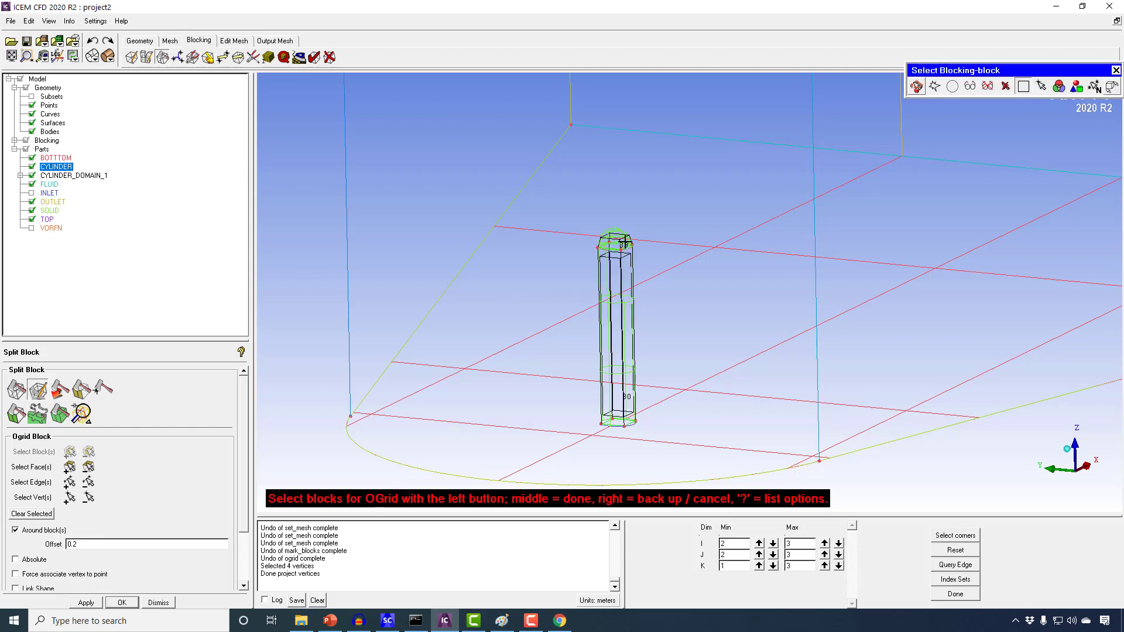
{"action": "middle_click", "coordinate": [624, 246]}
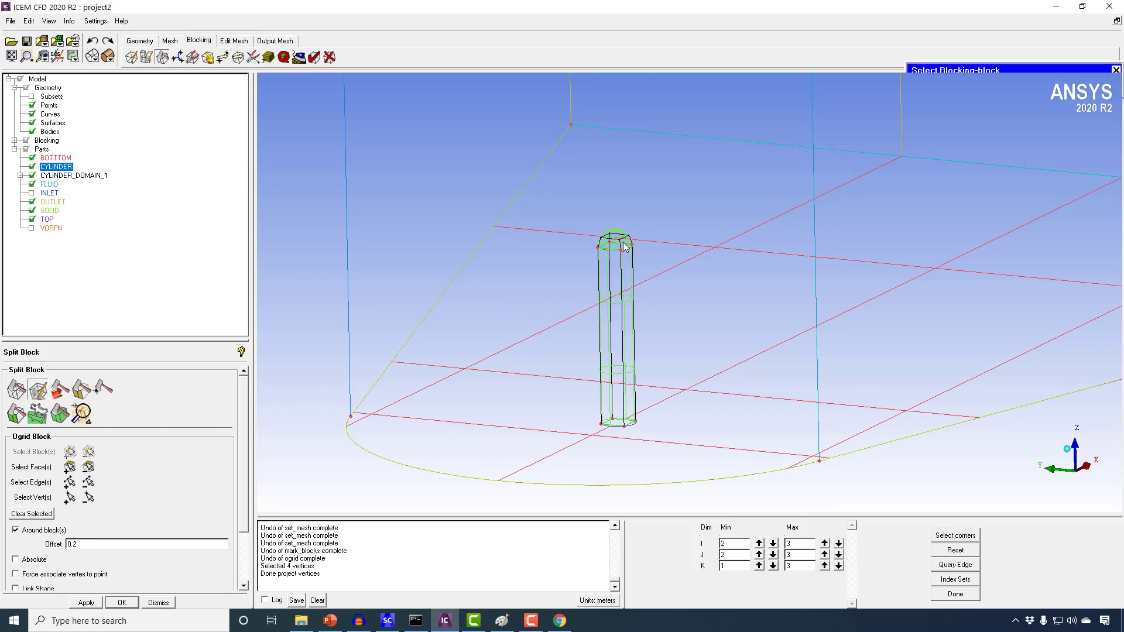
{"action": "left_click", "coordinate": [69, 466]}
{"action": "left_click", "coordinate": [618, 421]}
{"action": "middle_click", "coordinate": [618, 421]}
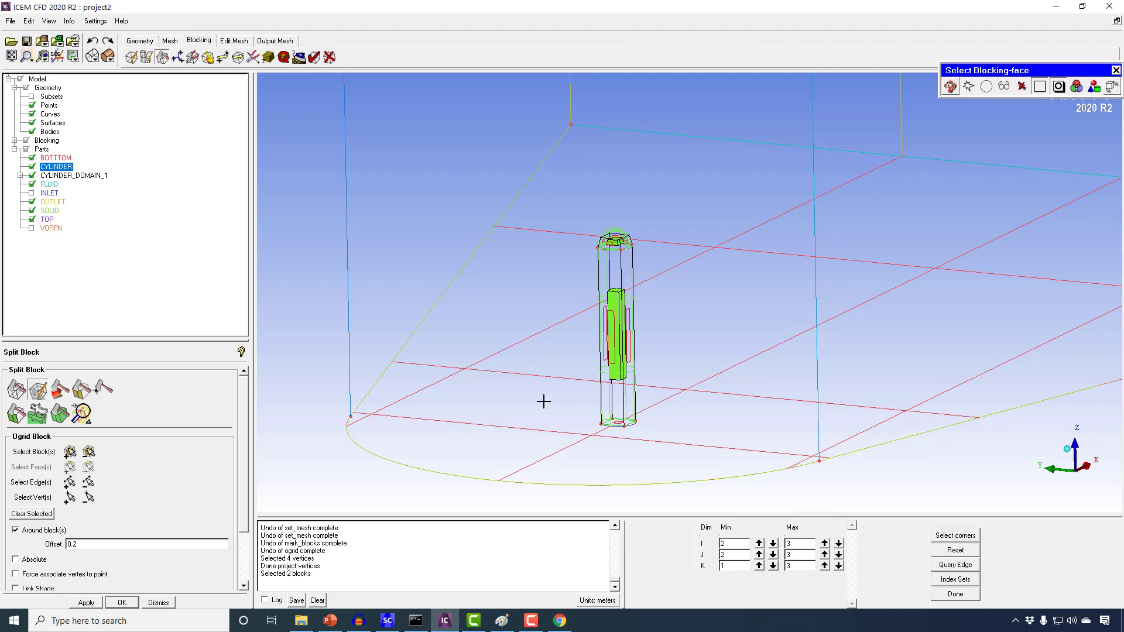
{"action": "left_click", "coordinate": [87, 602]}
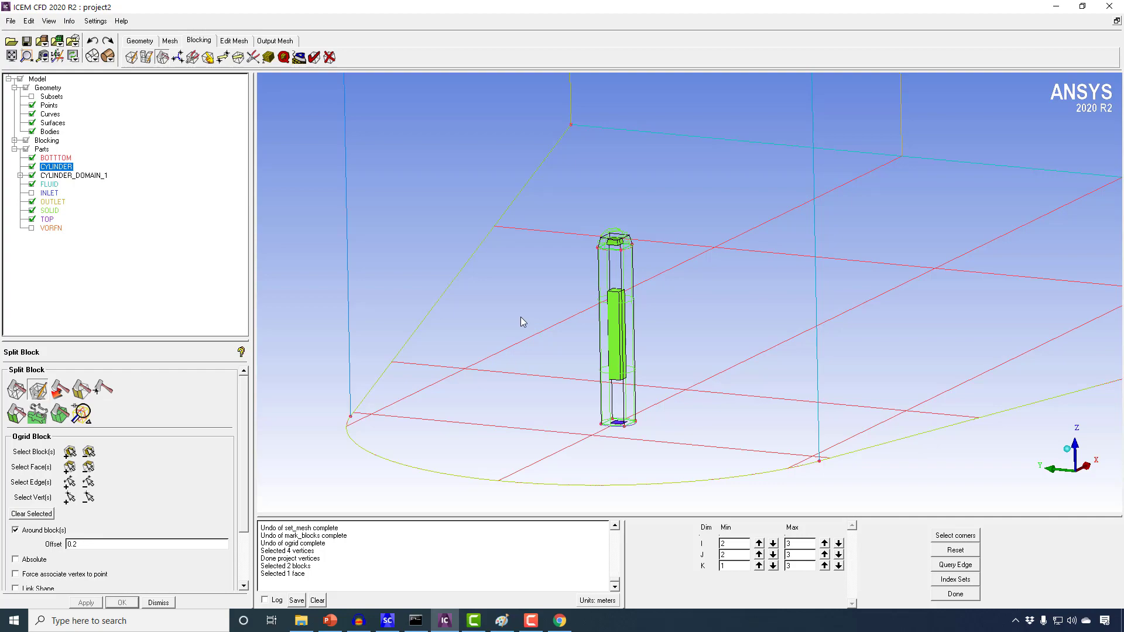
{"action": "left_click_drag", "start_coordinate": [567, 281], "coordinate": [578, 329]}
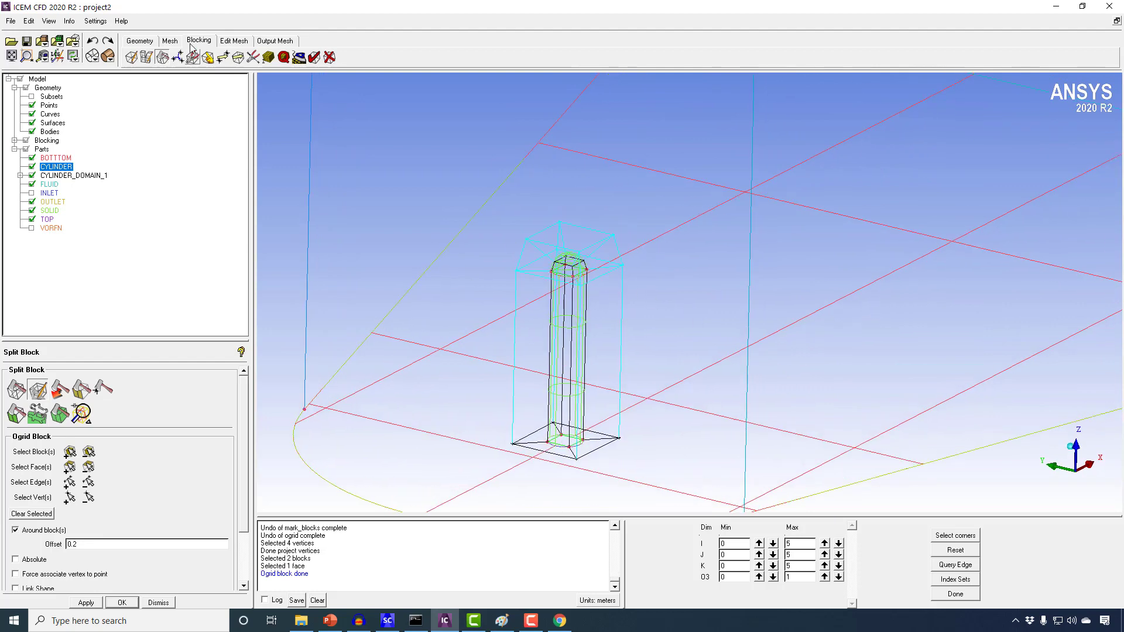
Step: Restrict the blocking display with Index Control to I 2 to 3, J 2 to 3 and K 1 to 3 around the cylinder
{"action": "left_click", "coordinate": [269, 57]}
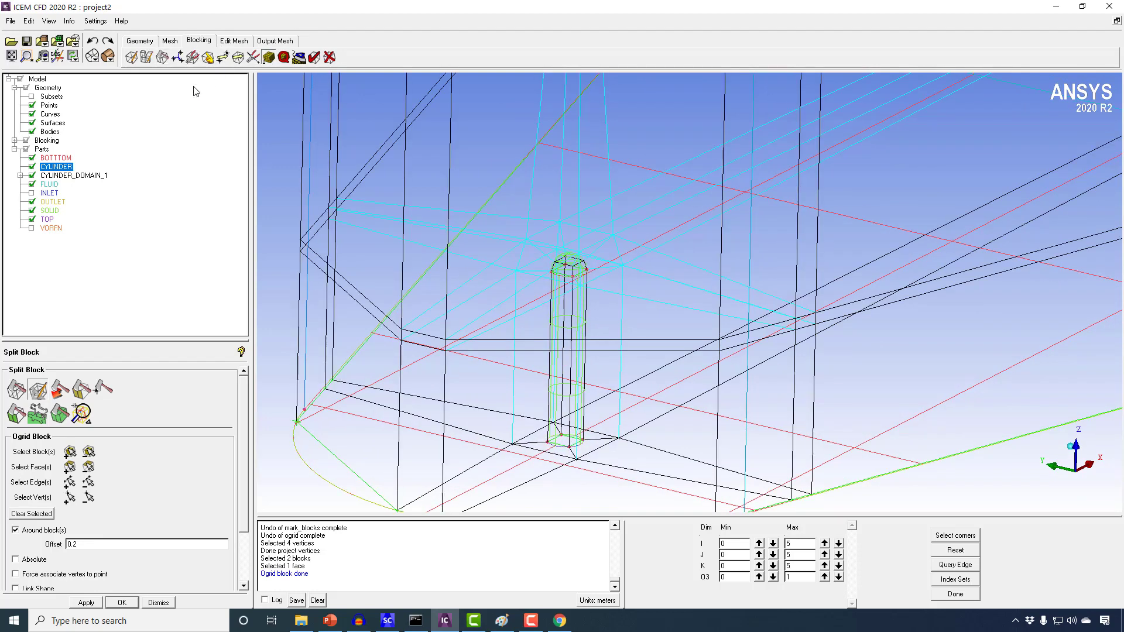
{"action": "left_click", "coordinate": [760, 544]}
{"action": "left_click", "coordinate": [839, 544]}
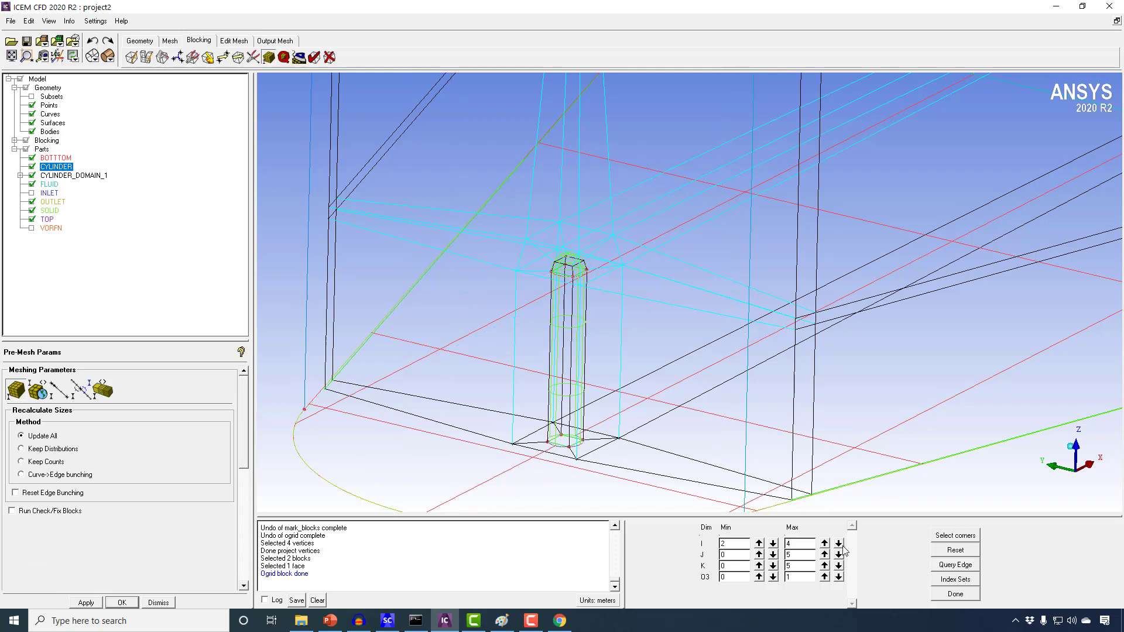
{"action": "left_click", "coordinate": [839, 544]}
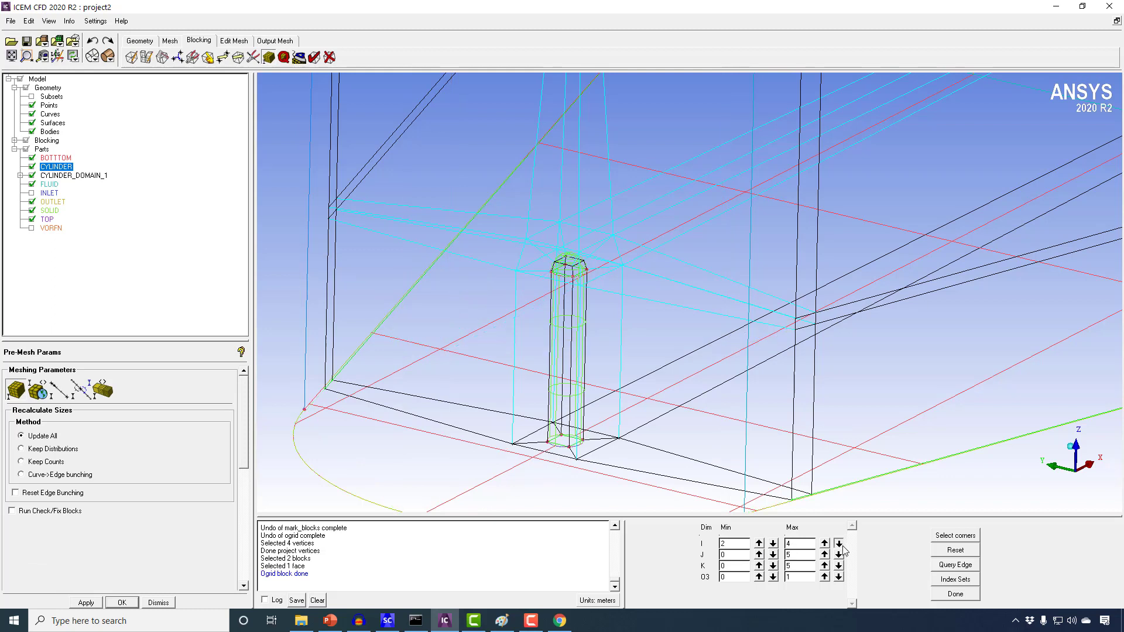
{"action": "left_click", "coordinate": [759, 554]}
{"action": "left_click", "coordinate": [759, 554]}
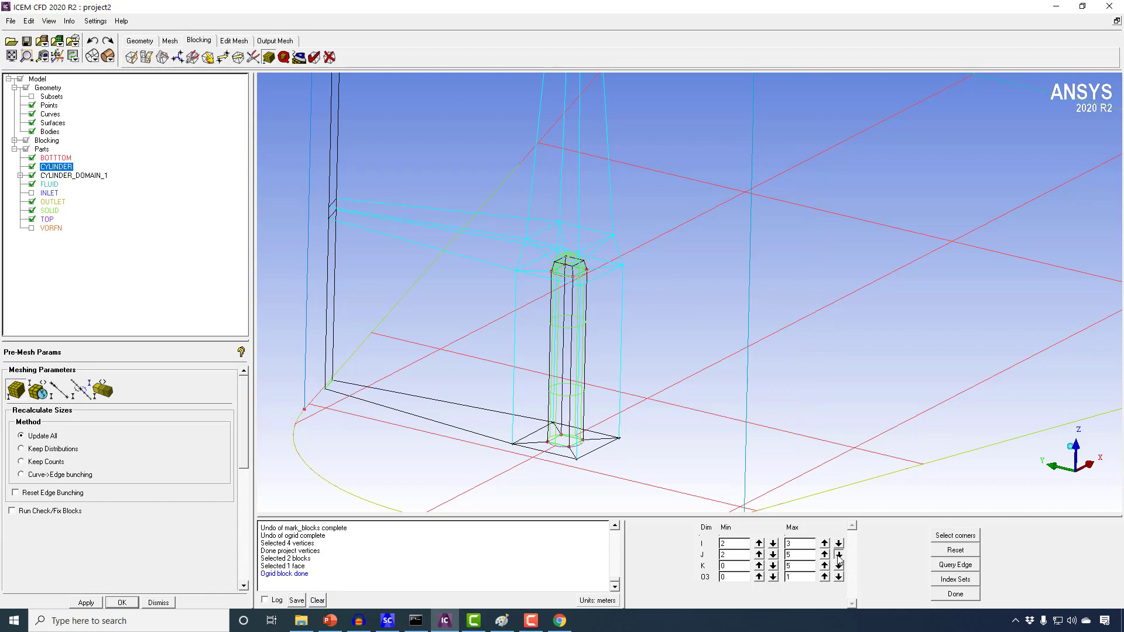
{"action": "left_click", "coordinate": [838, 555]}
{"action": "left_click", "coordinate": [839, 554]}
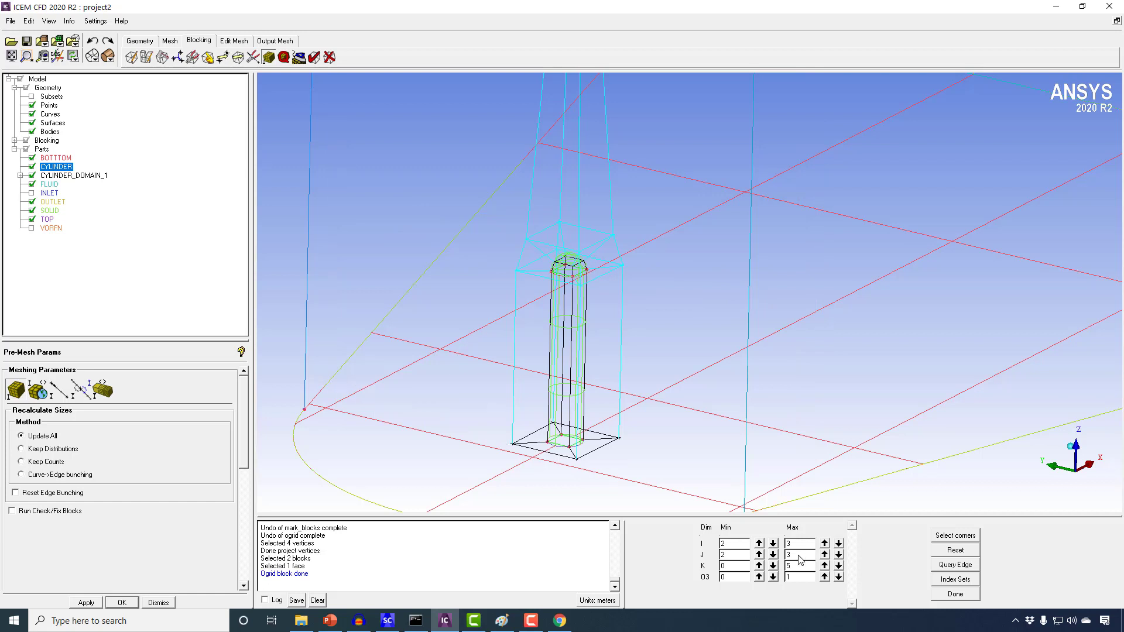
{"action": "left_click", "coordinate": [759, 566]}
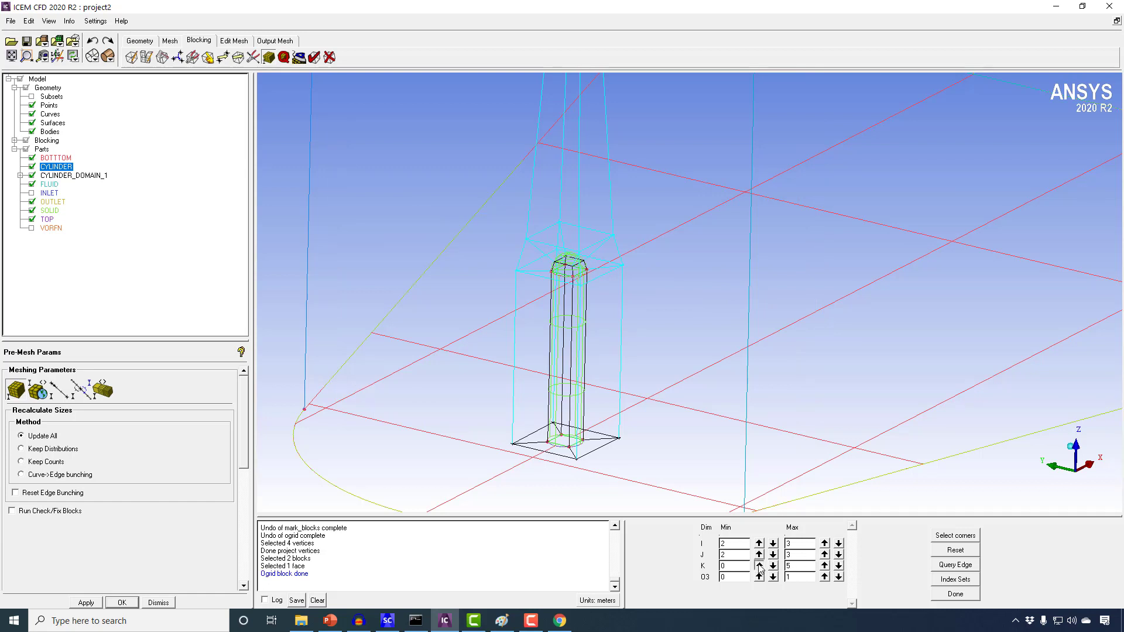
{"action": "left_click", "coordinate": [838, 566]}
{"action": "scroll", "coordinate": [609, 231], "scroll_direction": "up", "scroll_amount": 2}
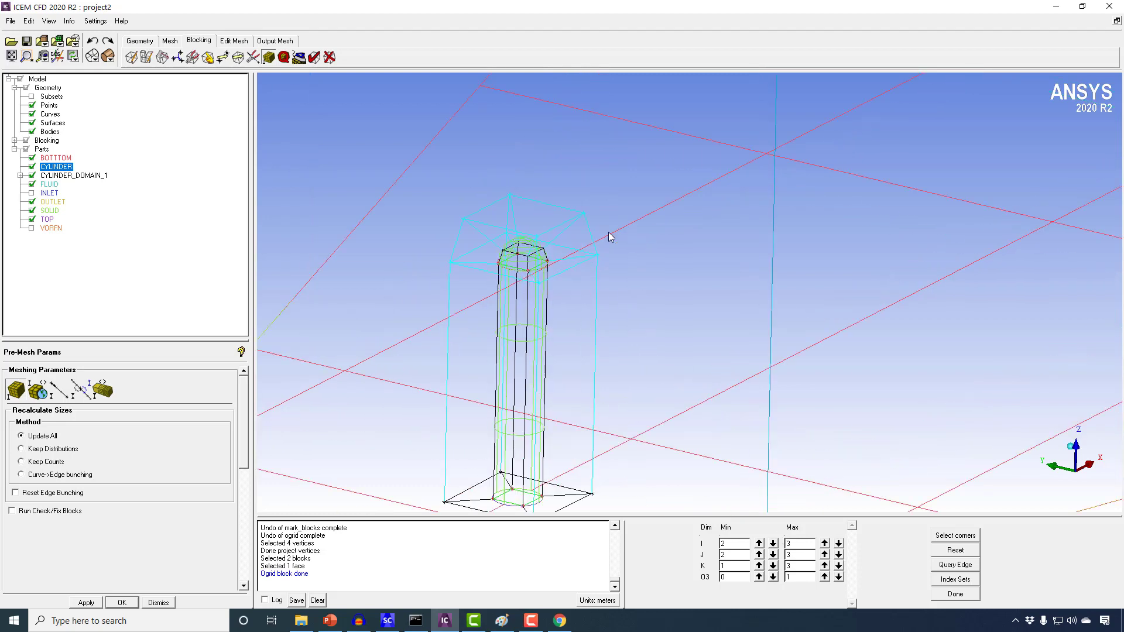
{"action": "left_click", "coordinate": [60, 389]}
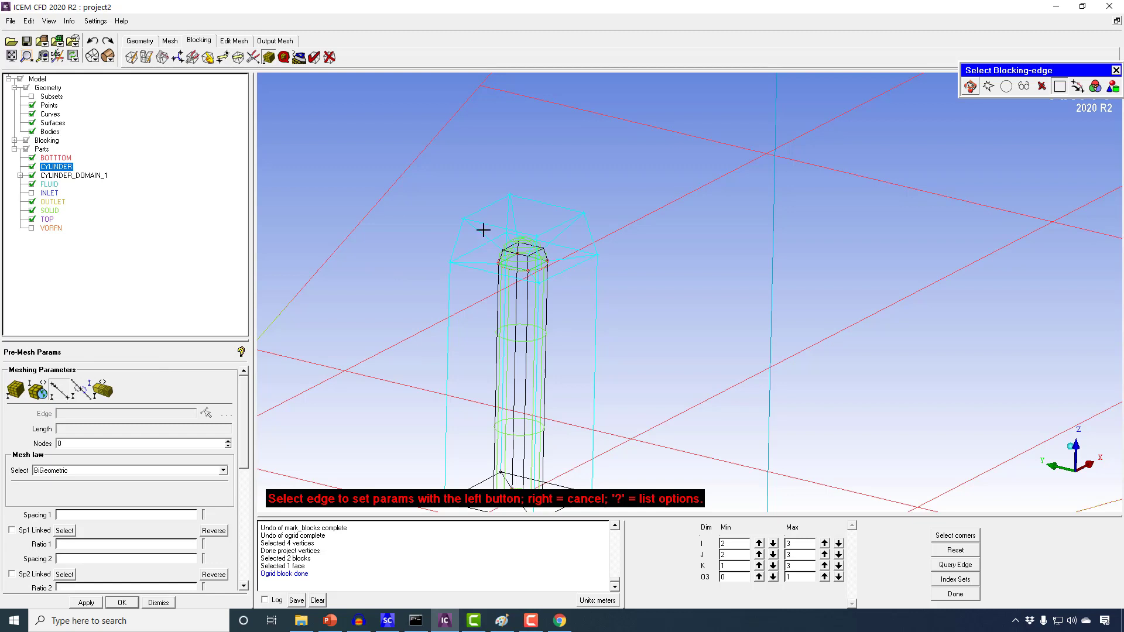
{"action": "right_click", "coordinate": [417, 246]}
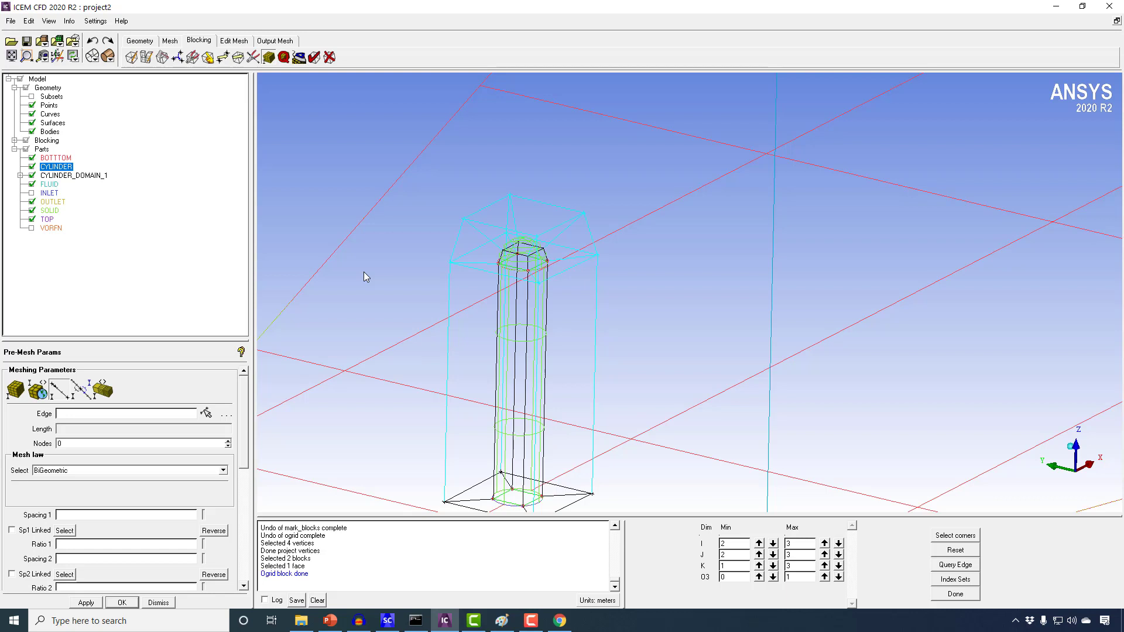
Step: Open Part Mesh Setup and set the maximum size of all parts to 0.5
{"action": "left_click", "coordinate": [170, 41]}
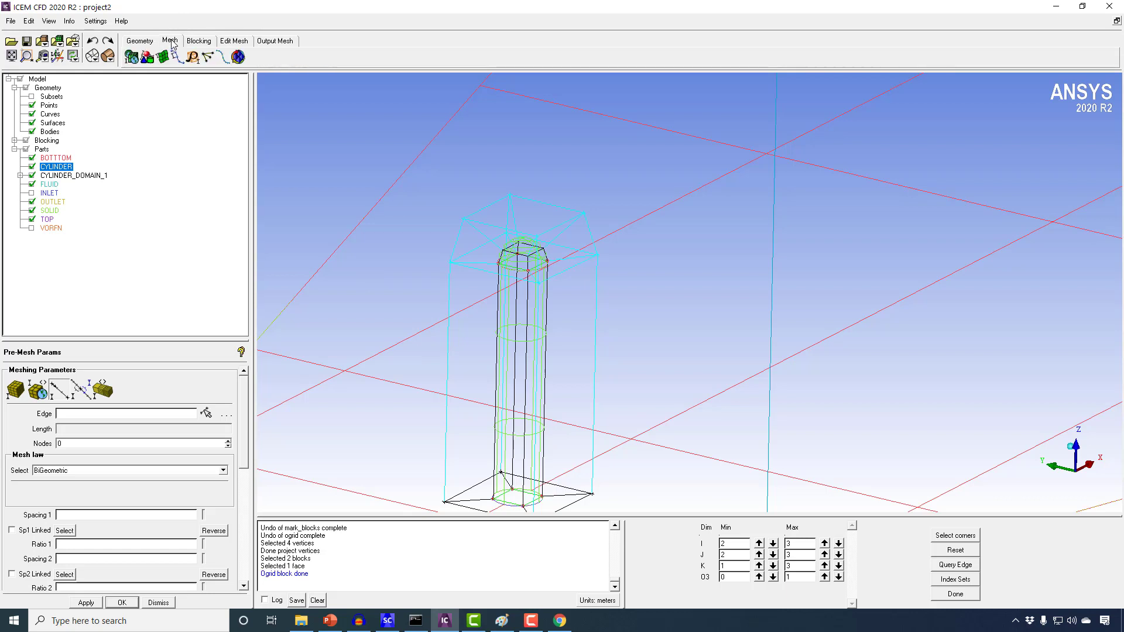
{"action": "left_click", "coordinate": [148, 58]}
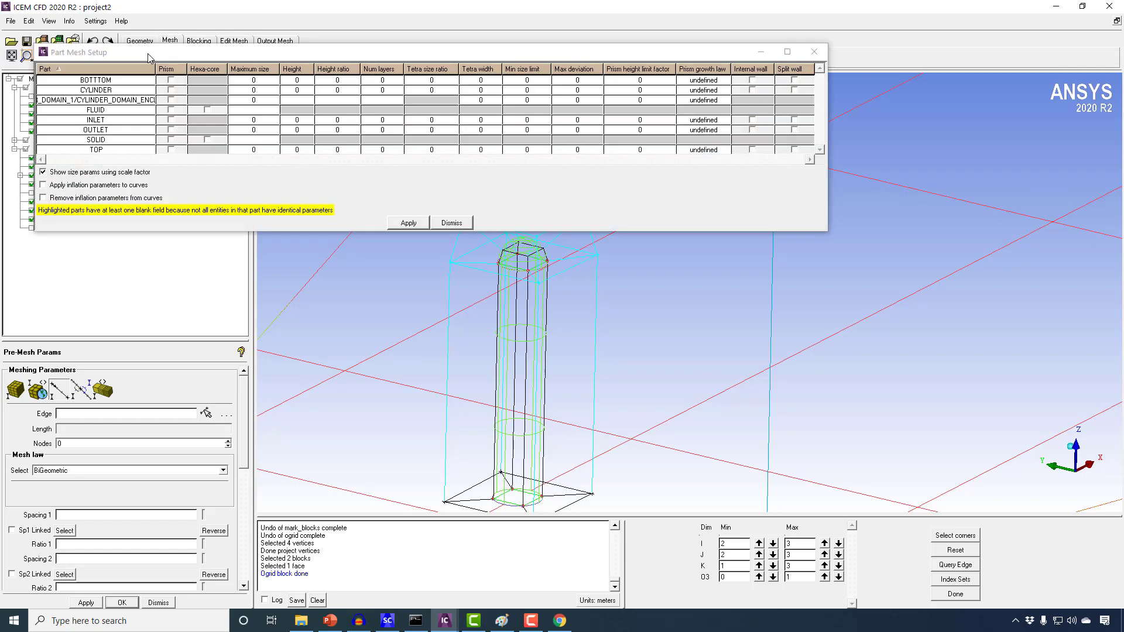
{"action": "left_click_drag", "start_coordinate": [150, 59], "coordinate": [289, 172]}
{"action": "left_click", "coordinate": [392, 183]}
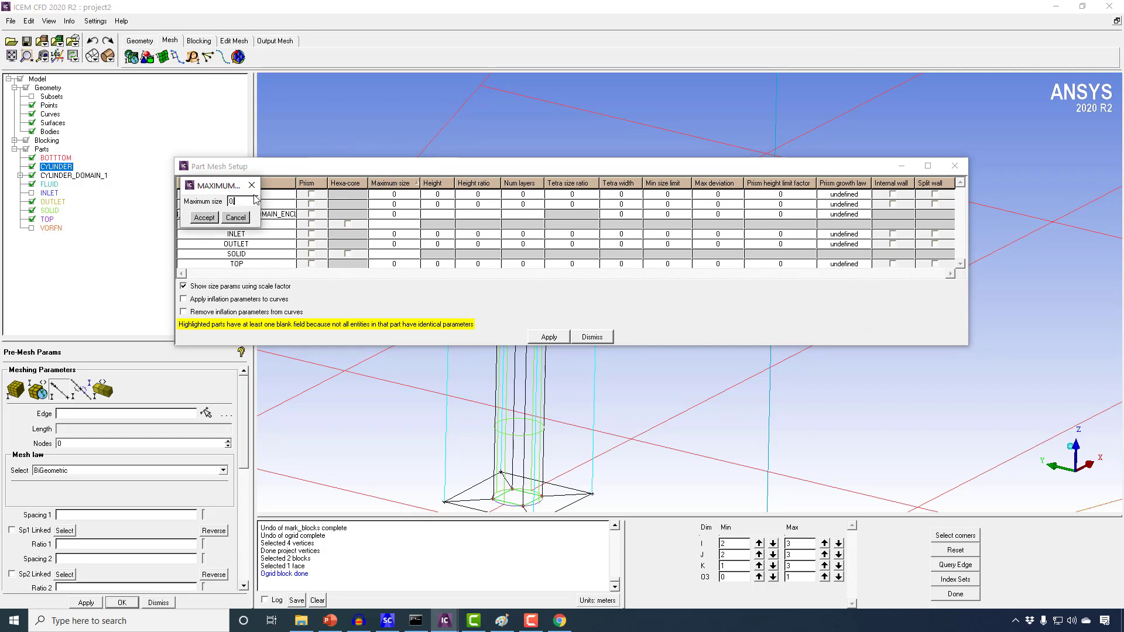
{"action": "left_click", "coordinate": [200, 220]}
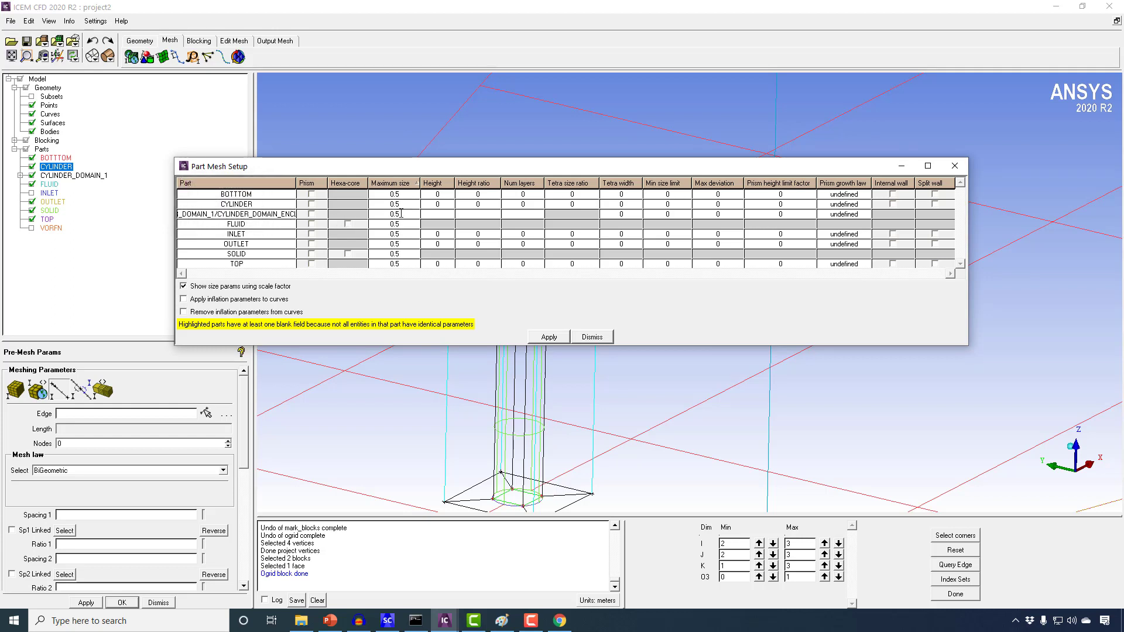
Step: Set the maximum size of the cylinder domain enclosure, FLUID and SOLID parts to 0 and apply the part mesh settings
{"action": "left_click", "coordinate": [402, 213]}
{"action": "key", "text": "BackSpace"}
{"action": "key", "text": "BackSpace"}
{"action": "left_click", "coordinate": [409, 224]}
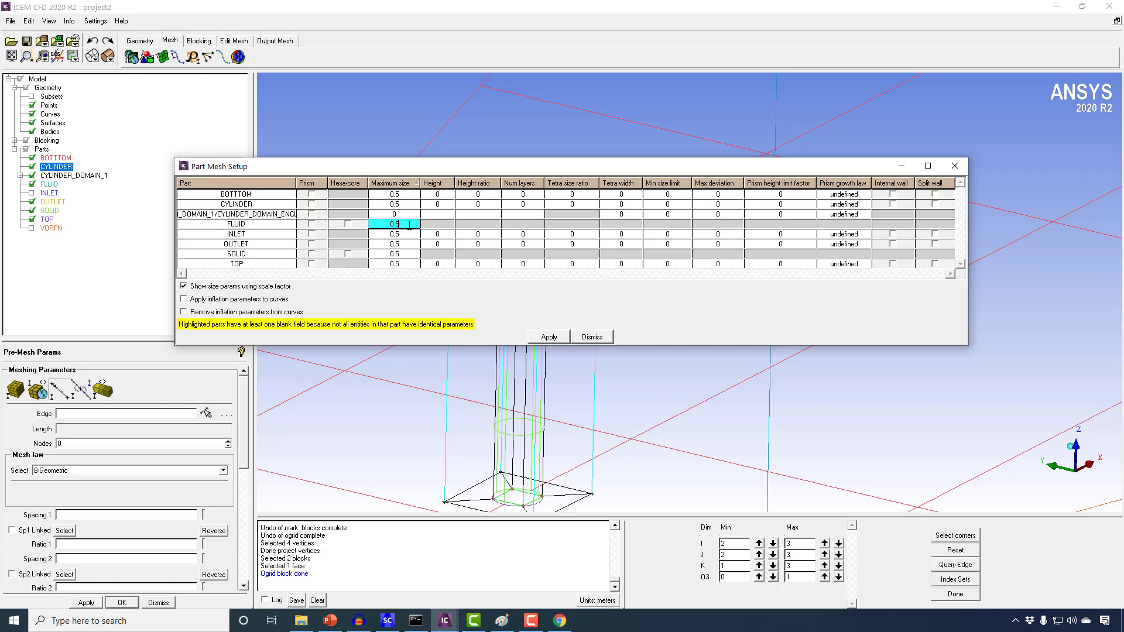
{"action": "key", "text": "BackSpace"}
{"action": "key", "text": "BackSpace"}
{"action": "key", "text": "BackSpace"}
{"action": "left_click", "coordinate": [409, 253]}
{"action": "type", "text": "0"}
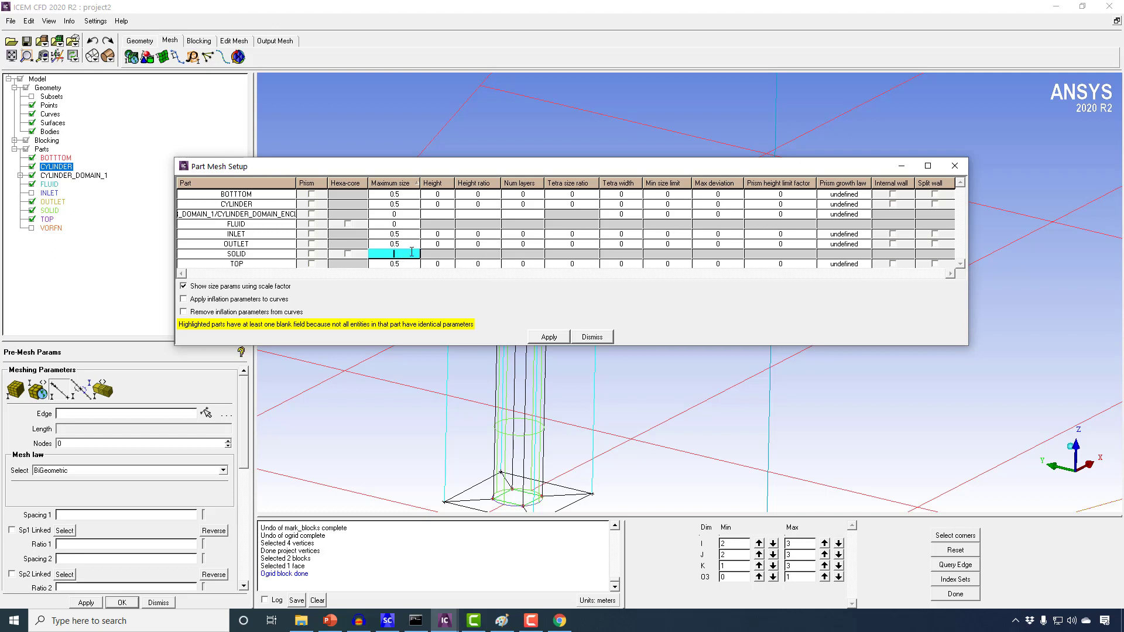
{"action": "left_click", "coordinate": [549, 337]}
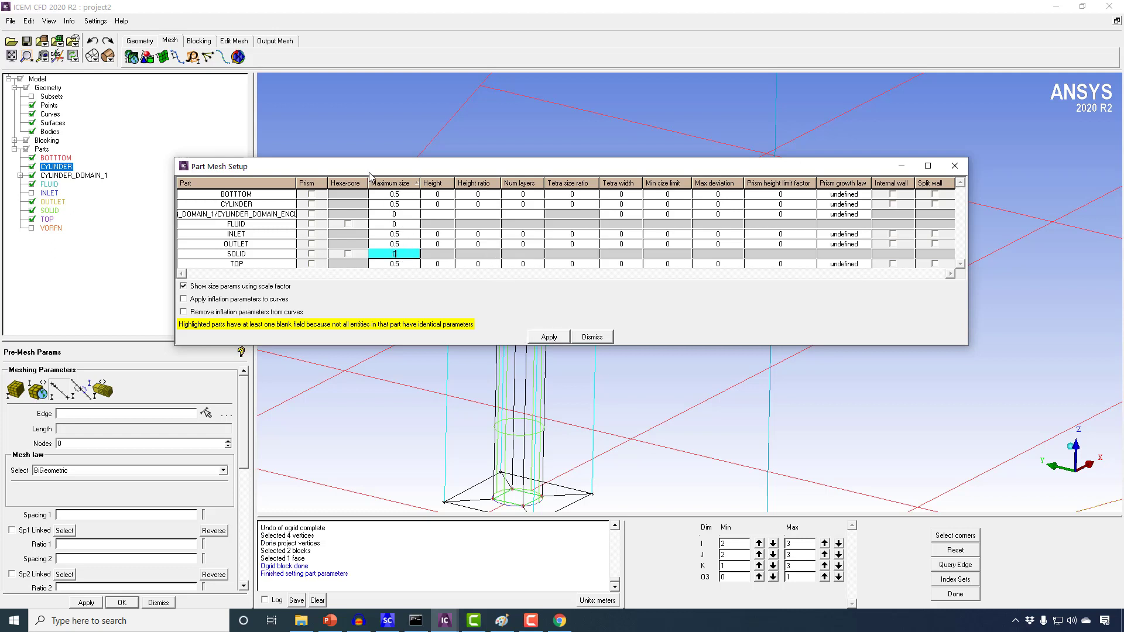
Step: Recalculate the pre-mesh sizes of the blocking with the Update All method
{"action": "left_click_drag", "start_coordinate": [416, 170], "coordinate": [633, 175]}
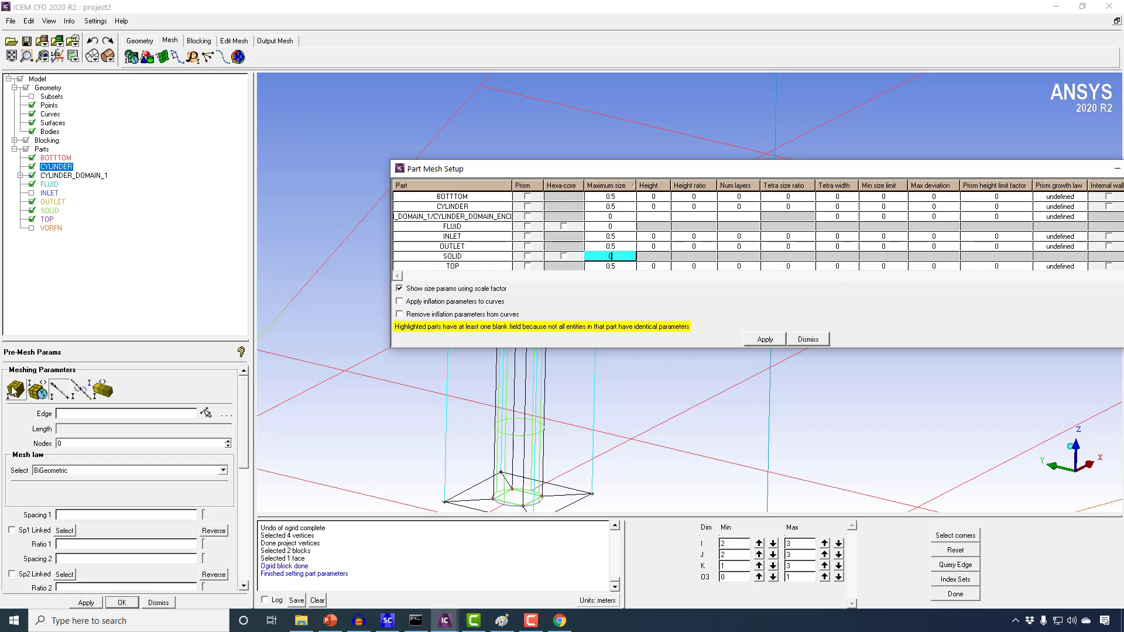
{"action": "left_click", "coordinate": [14, 391]}
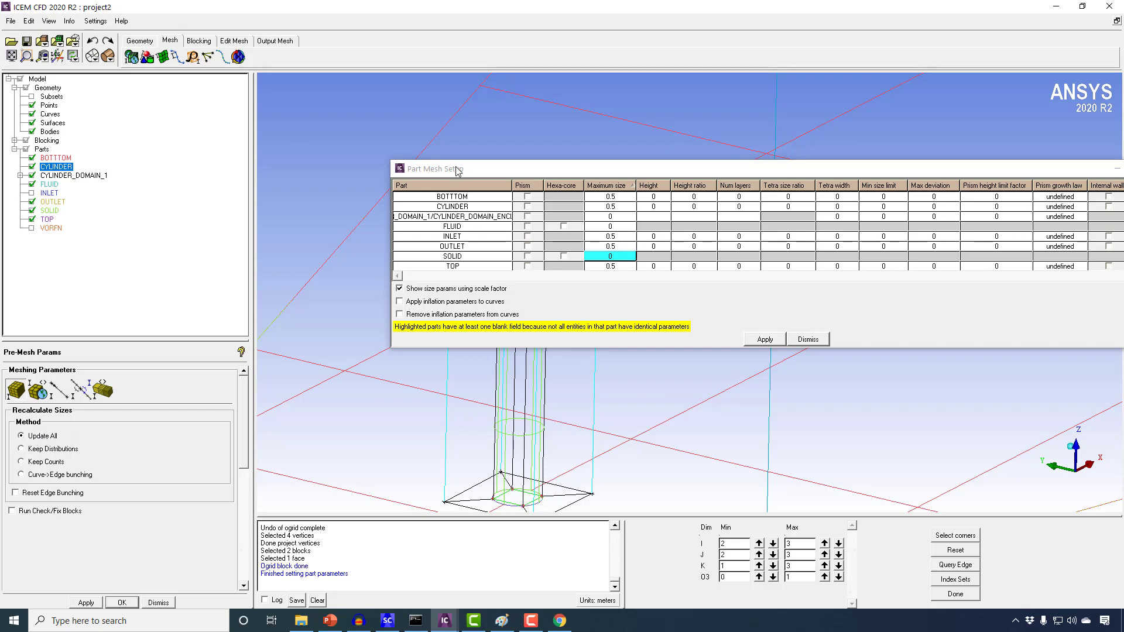
{"action": "left_click_drag", "start_coordinate": [455, 169], "coordinate": [730, 208]}
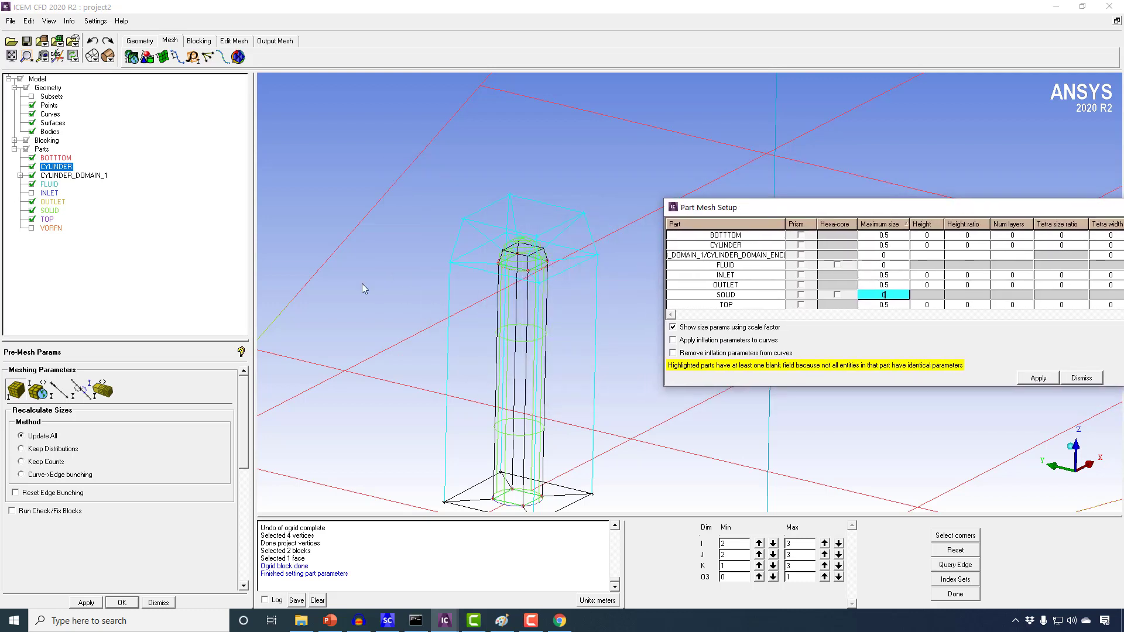
{"action": "left_click", "coordinate": [85, 602]}
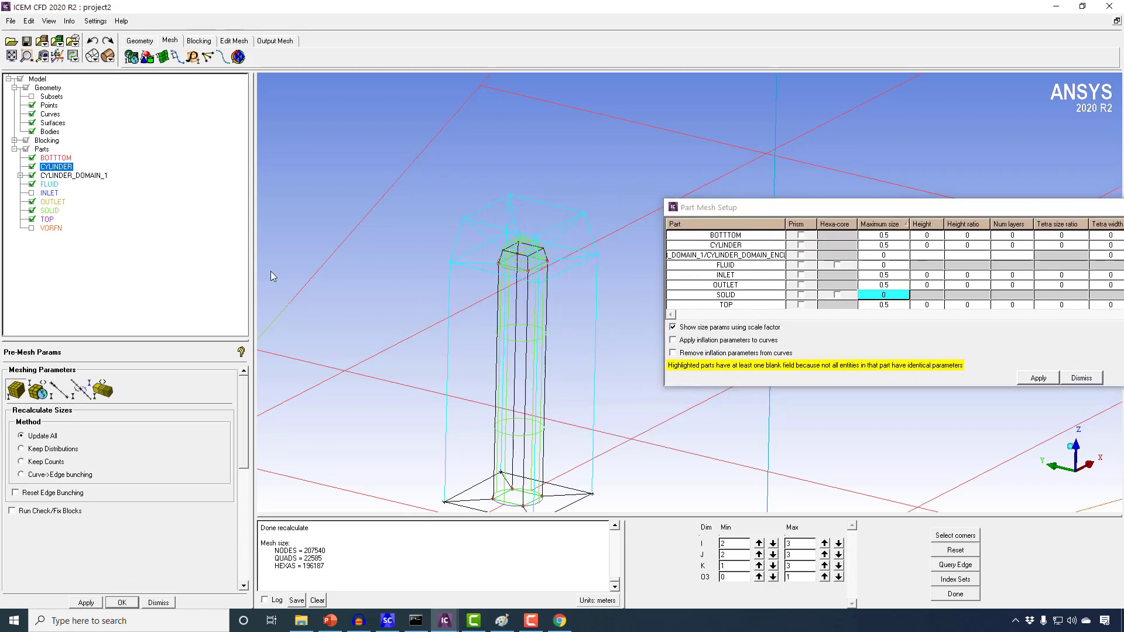
Step: Recompute and show the pre-mesh in solid display with the geometry surfaces hidden, and close Part Mesh Setup
{"action": "left_click", "coordinate": [14, 141]}
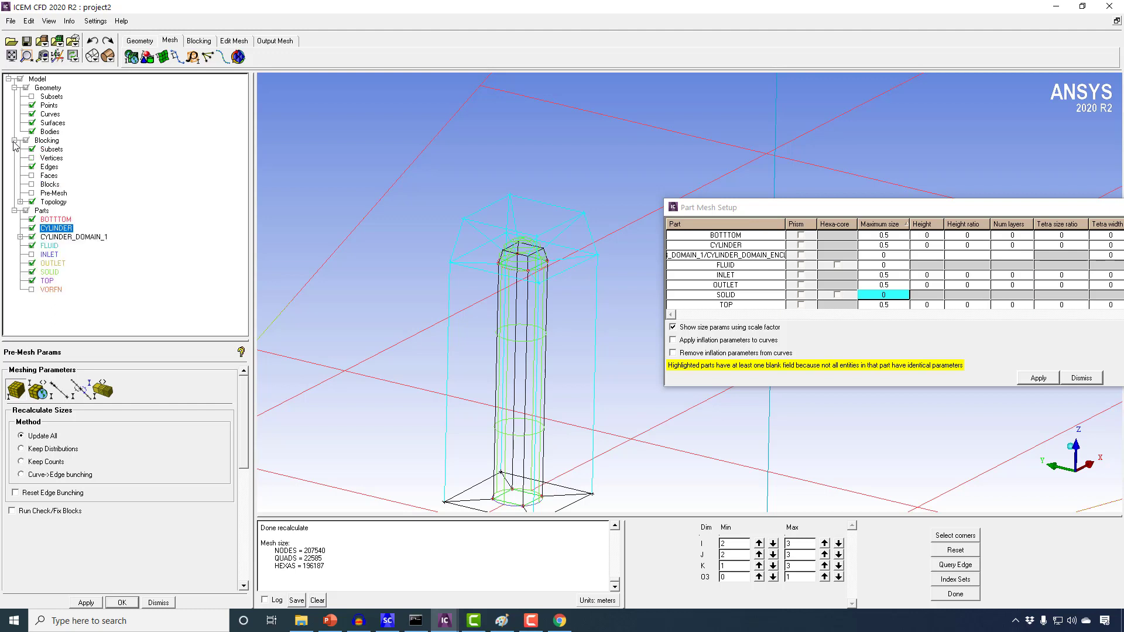
{"action": "left_click", "coordinate": [32, 193]}
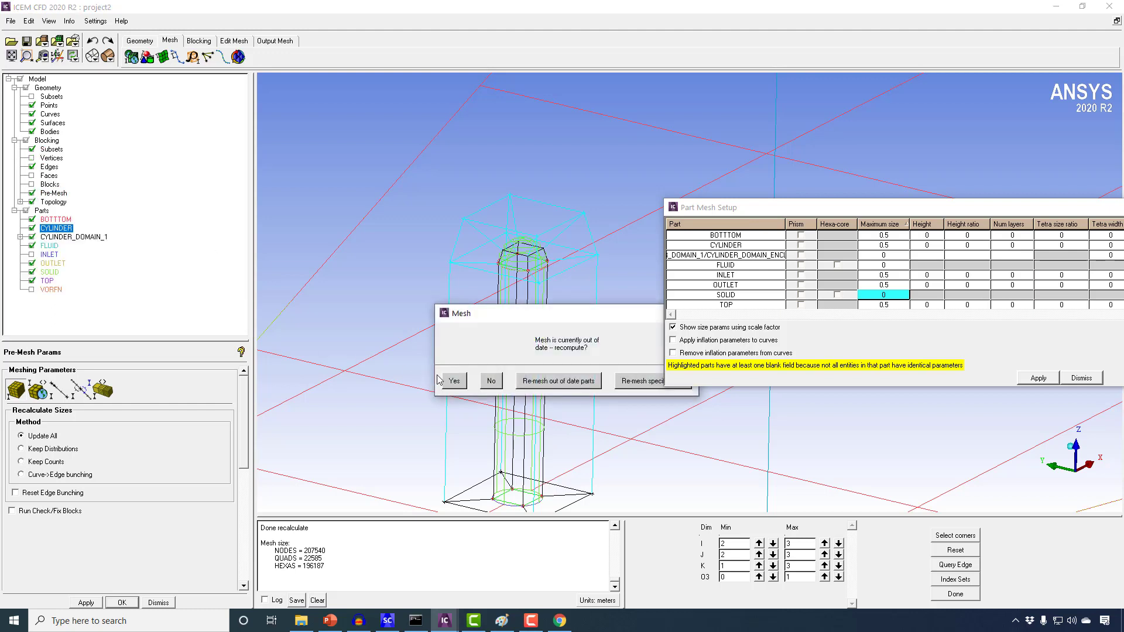
{"action": "left_click", "coordinate": [455, 381]}
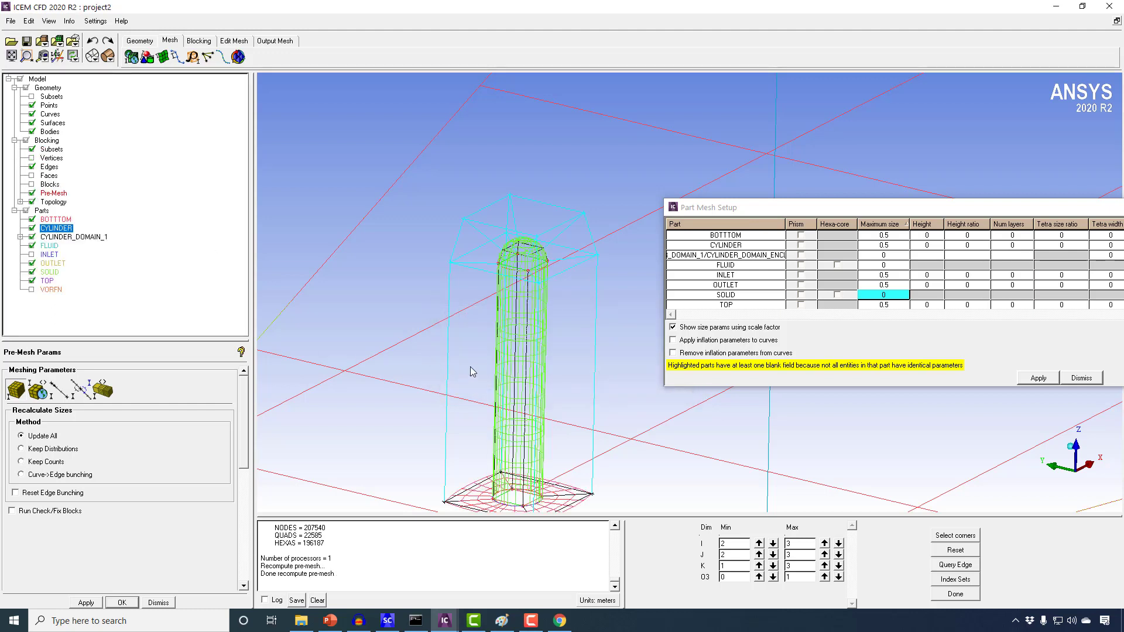
{"action": "left_click", "coordinate": [108, 56]}
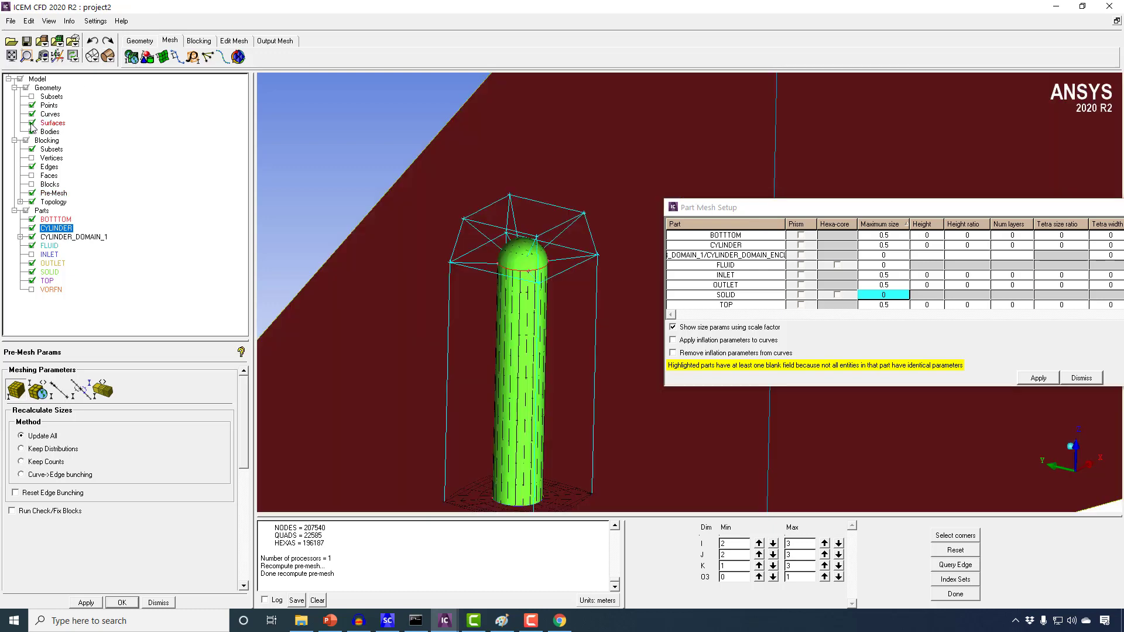
{"action": "left_click", "coordinate": [32, 123]}
{"action": "left_click", "coordinate": [1080, 378]}
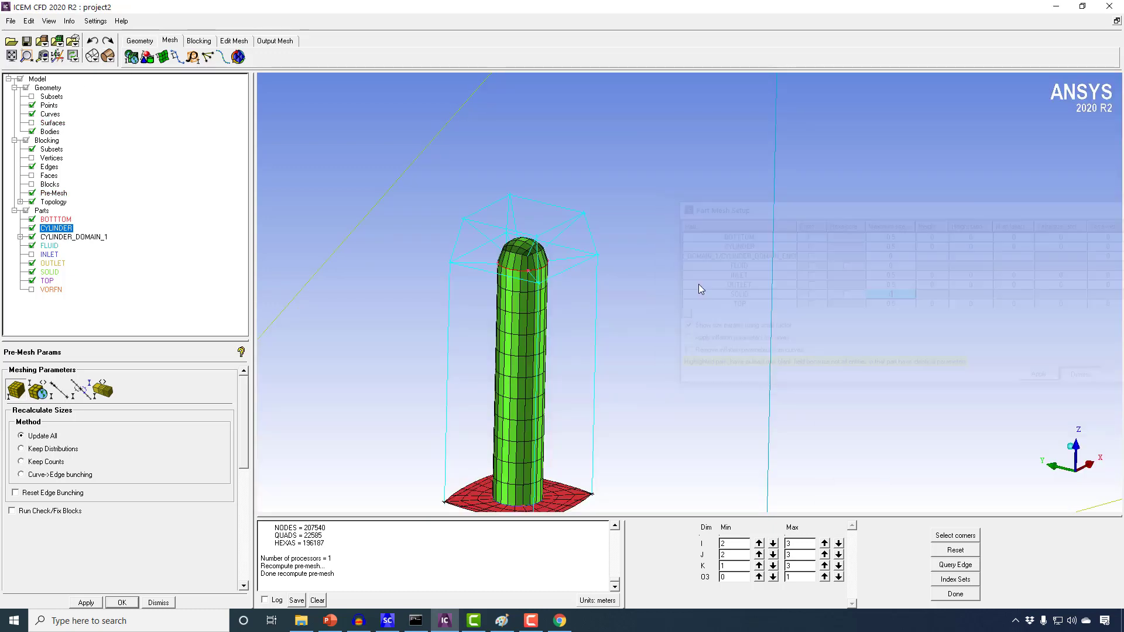
Step: Set the front edge of the O-grid's outer ring around the cylinder's top to 10 nodes in the edge parameters
{"action": "left_click", "coordinate": [202, 41]}
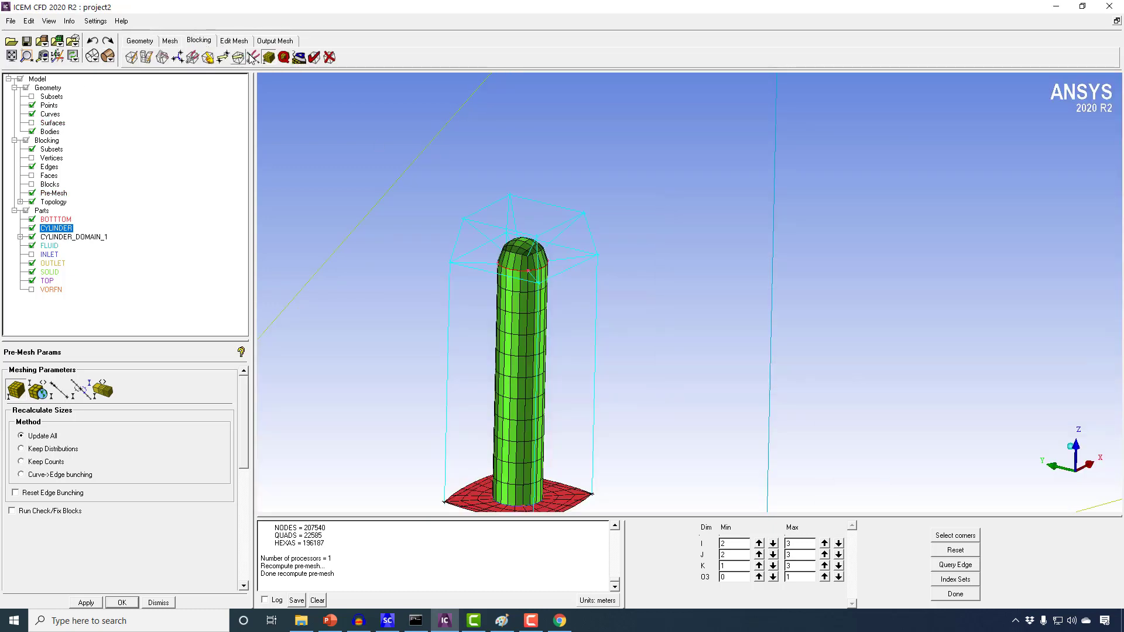
{"action": "left_click", "coordinate": [58, 389]}
{"action": "scroll", "coordinate": [425, 255], "scroll_direction": "up", "scroll_amount": 1}
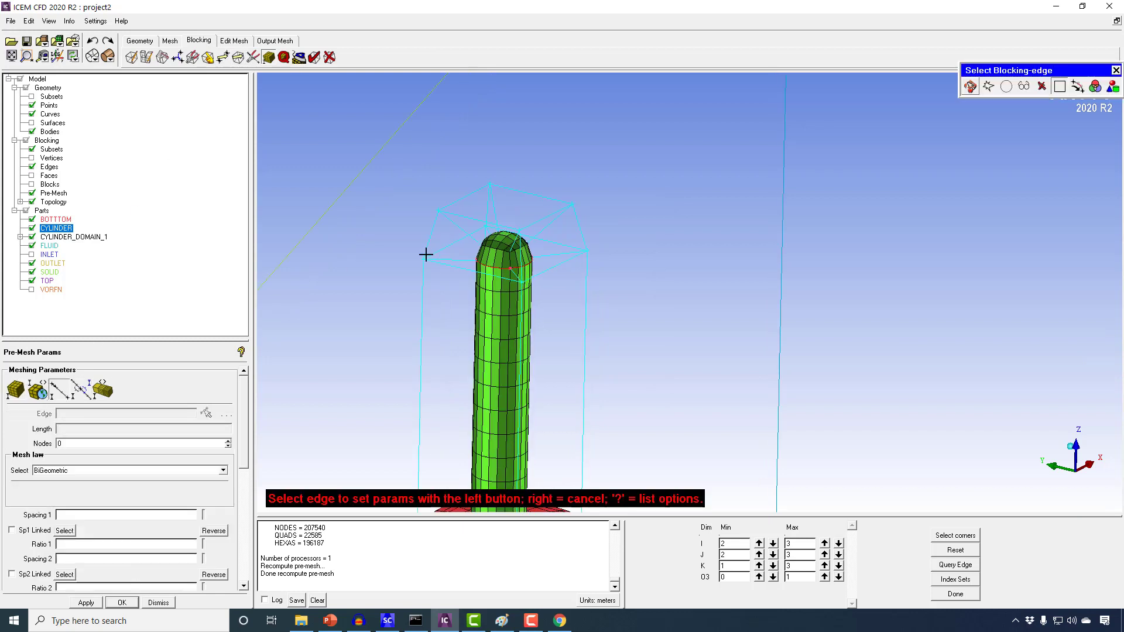
{"action": "left_click", "coordinate": [459, 266]}
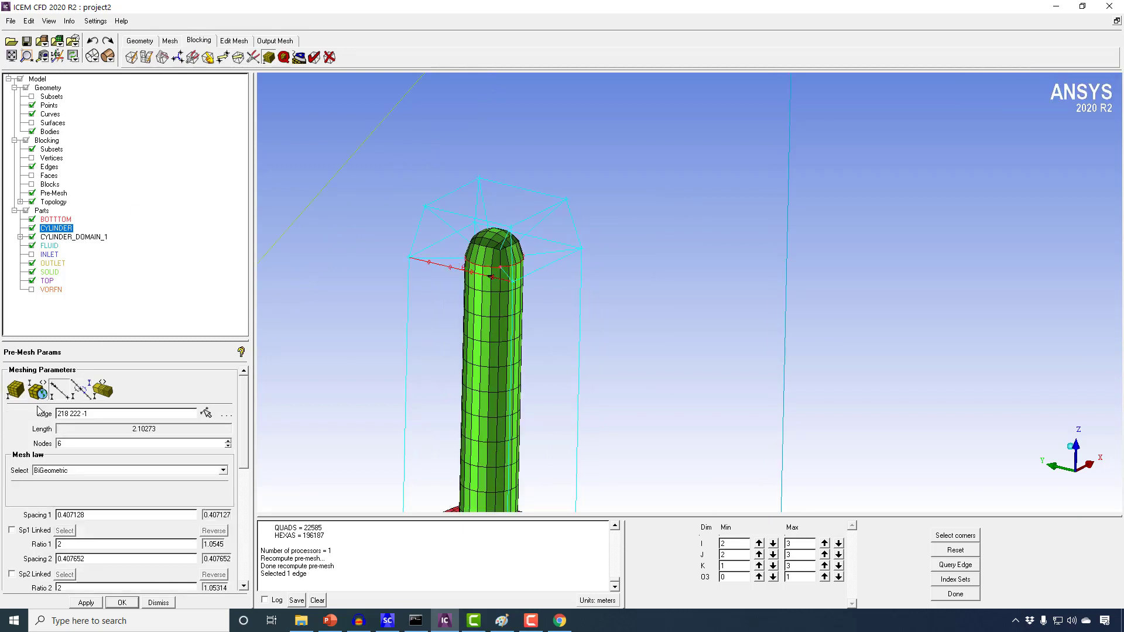
{"action": "left_click_drag", "start_coordinate": [96, 443], "coordinate": [47, 445]}
{"action": "type", "text": "10"}
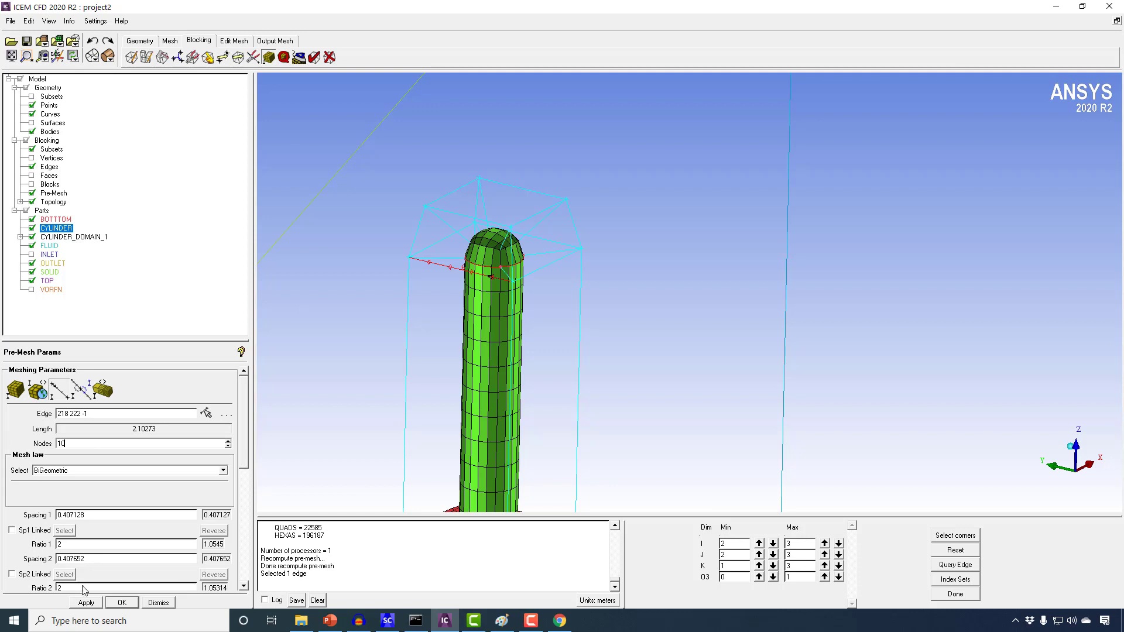
{"action": "left_click", "coordinate": [86, 602]}
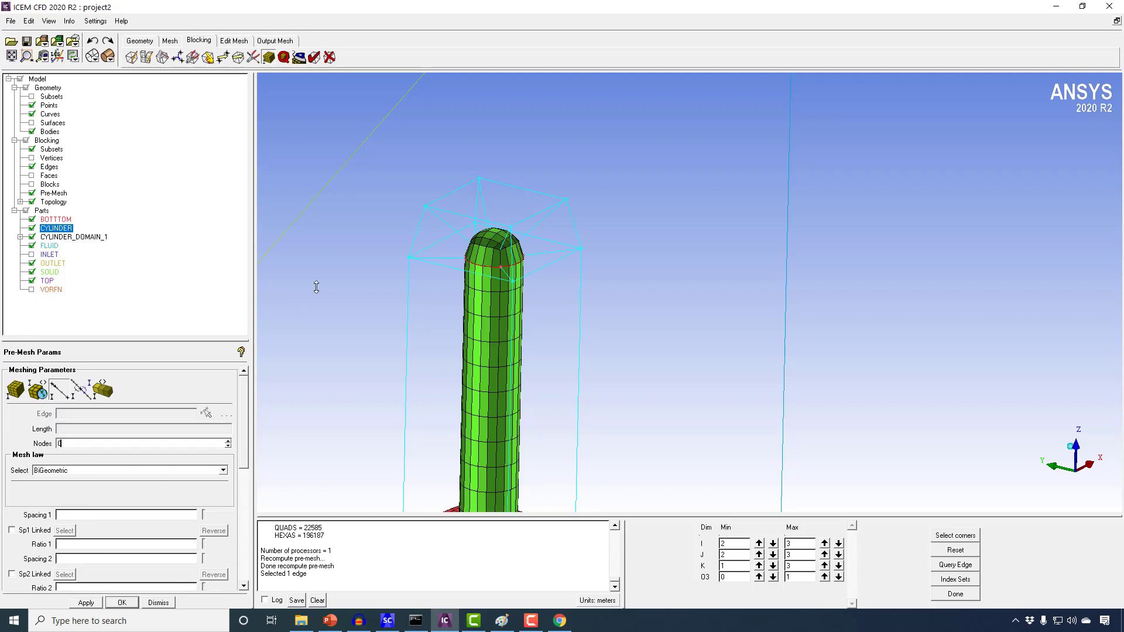
Step: Select the adjoining edge of the O-grid's outer ring at the cylinder's top for editing its edge parameters
{"action": "left_click", "coordinate": [439, 242]}
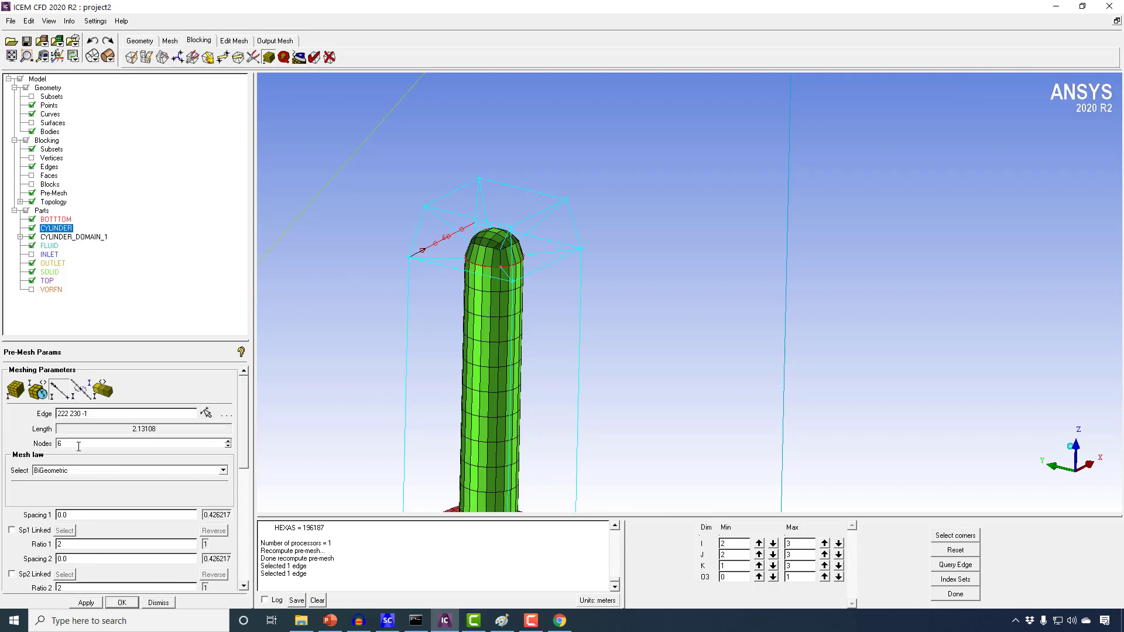
Step: Set the outer block edge 222–230 to 10 nodes and the diagonal O-grid edge 223–200 to 20 nodes
{"action": "type", "text": "10"}
{"action": "key", "text": "Return"}
{"action": "left_click", "coordinate": [444, 221]}
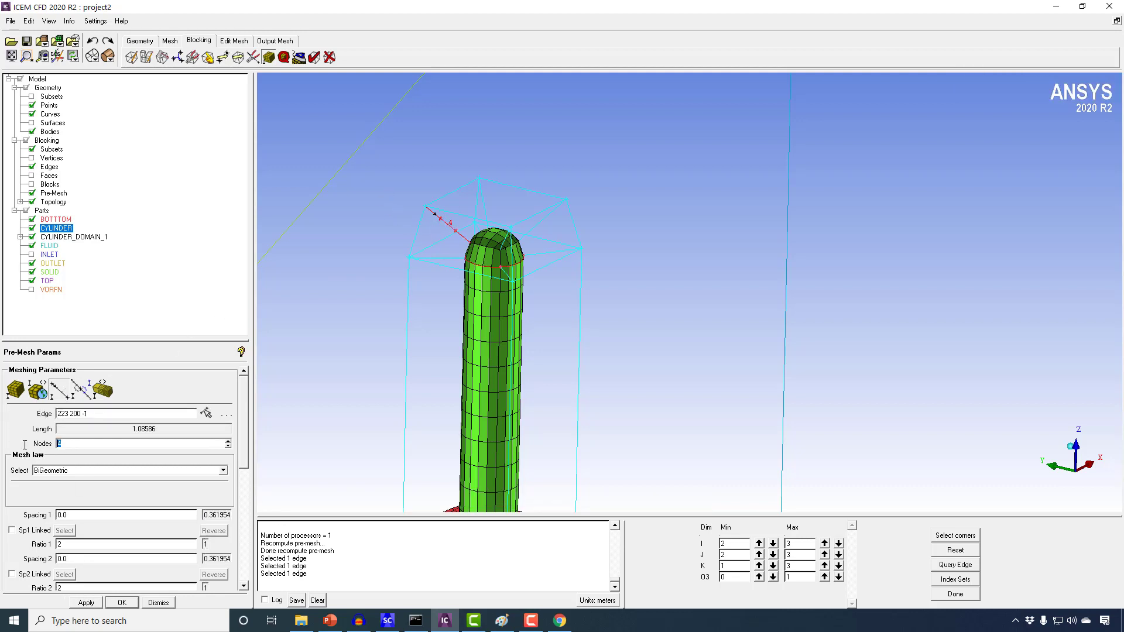
{"action": "type", "text": "20"}
{"action": "key", "text": "Return"}
Step: Give O-grid edge 223–200 a Spacing 2 of 0.0005 and a Ratio 2 of 1.2, copying the parameters to all parallel edges
{"action": "left_click_drag", "start_coordinate": [470, 268], "coordinate": [443, 280]}
{"action": "right_click_drag", "start_coordinate": [443, 279], "coordinate": [334, 189]}
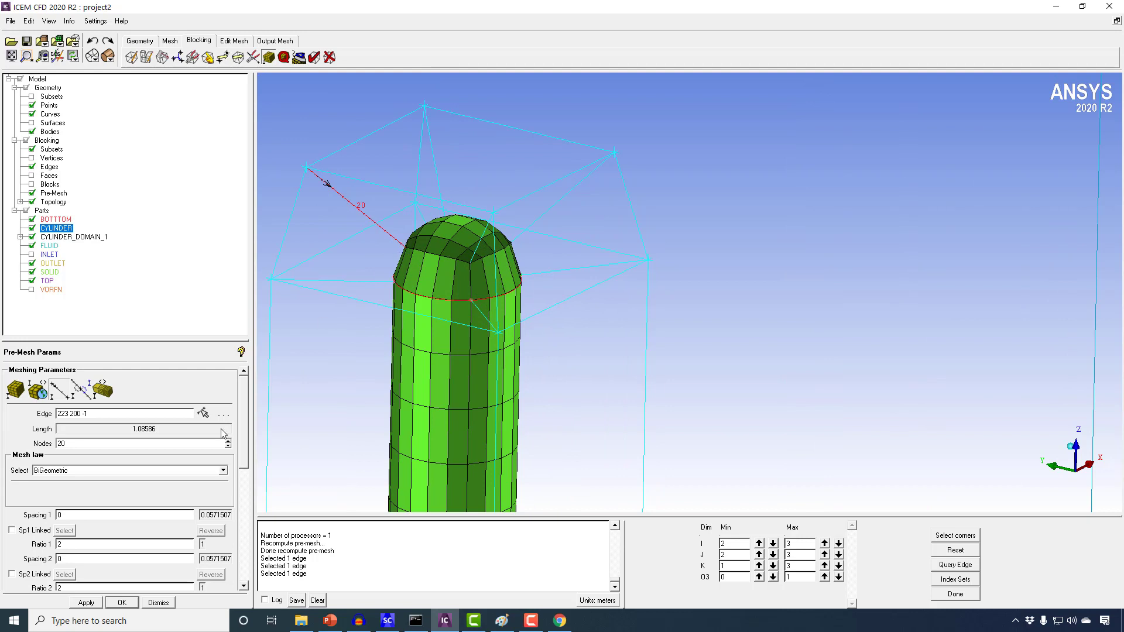
{"action": "left_click_drag", "start_coordinate": [82, 560], "coordinate": [41, 559]}
{"action": "type", "text": ".0005"}
{"action": "key", "text": "Tab"}
{"action": "type", "text": "1.2"}
{"action": "left_click", "coordinate": [79, 605]}
{"action": "scroll", "coordinate": [240, 459], "scroll_direction": "down", "scroll_amount": 5}
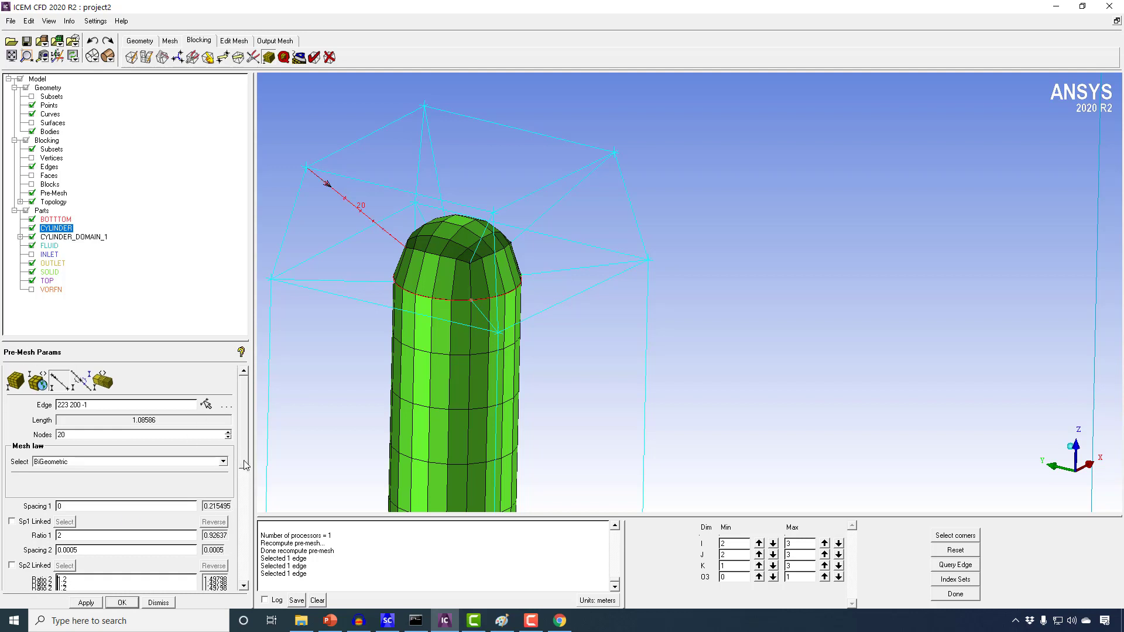
{"action": "left_click", "coordinate": [39, 526]}
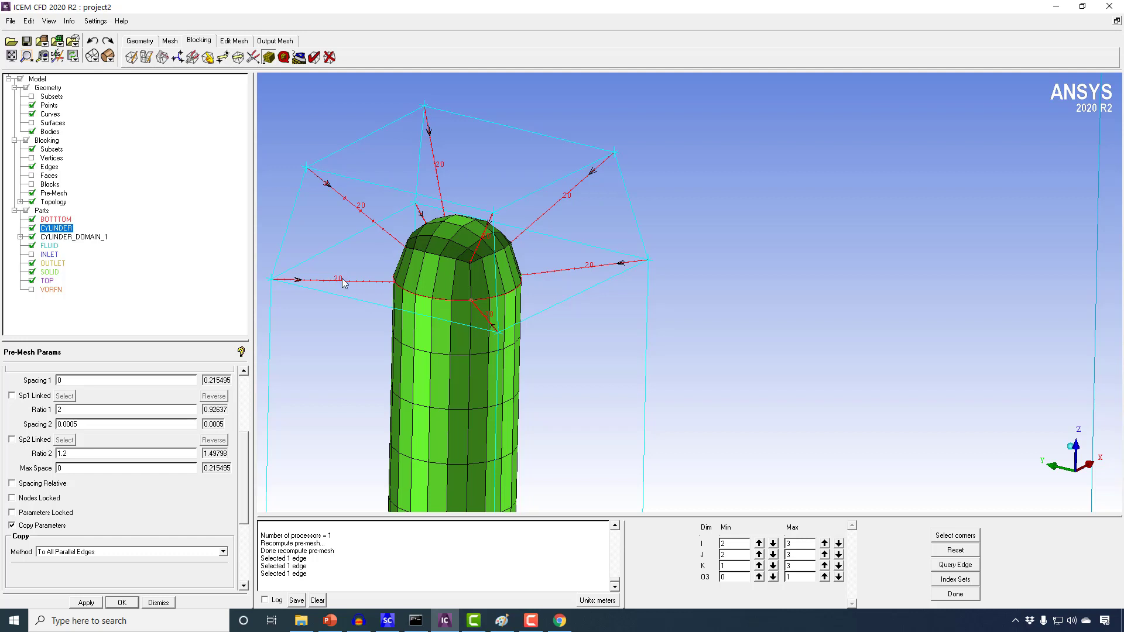
Step: Recompute the pre-mesh with the new O-grid edge parameters
{"action": "right_click", "coordinate": [41, 195]}
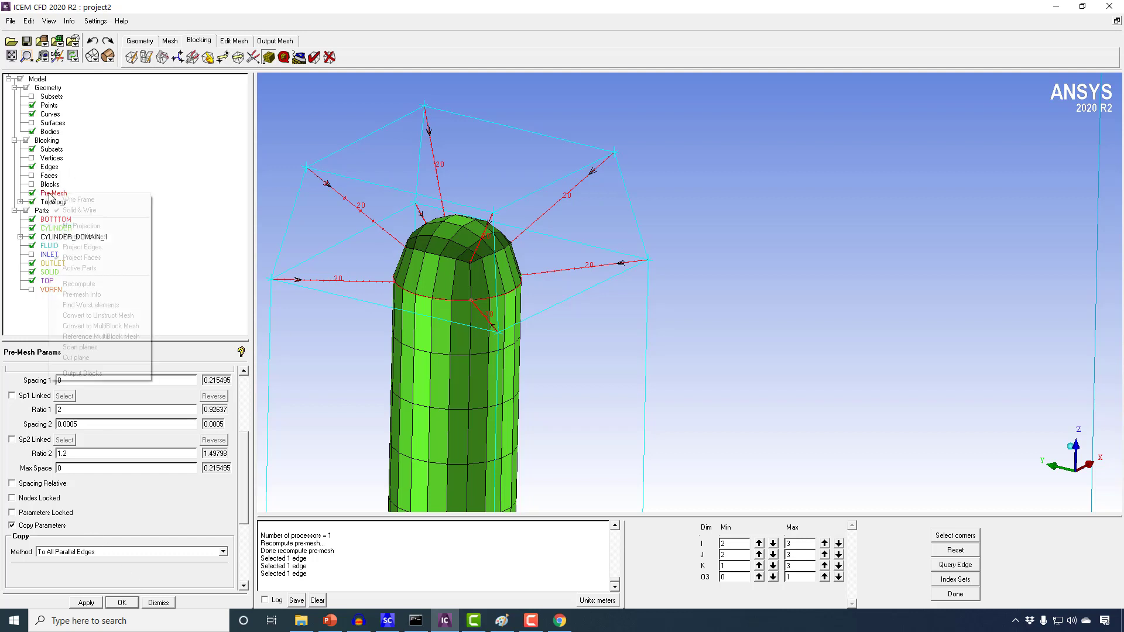
{"action": "left_click", "coordinate": [74, 284]}
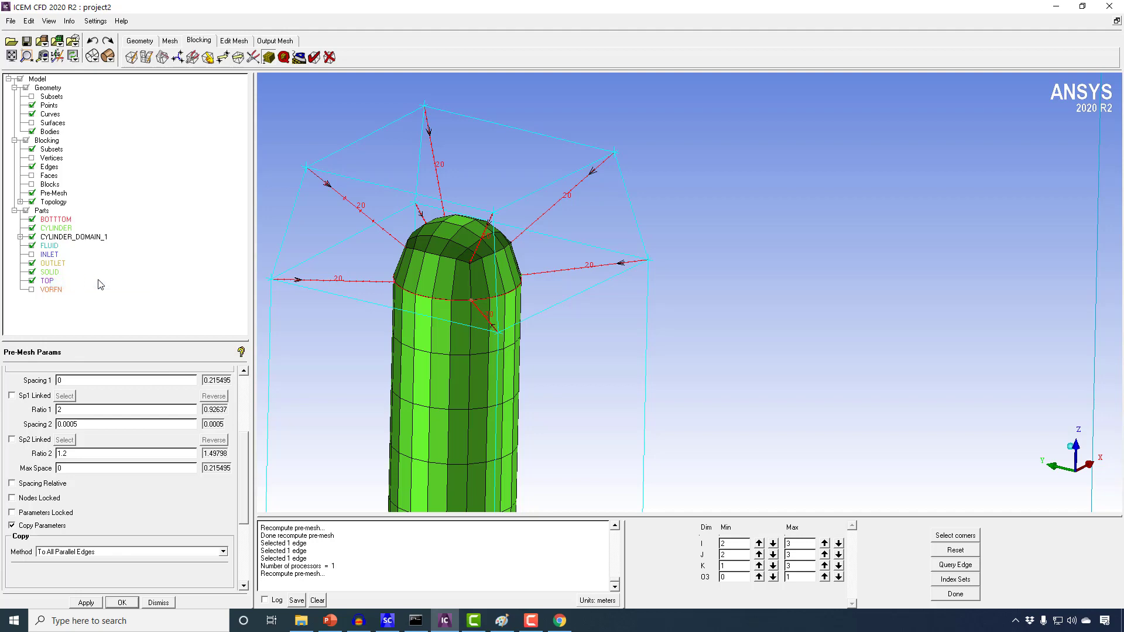
{"action": "right_click_drag", "start_coordinate": [440, 275], "coordinate": [471, 357]}
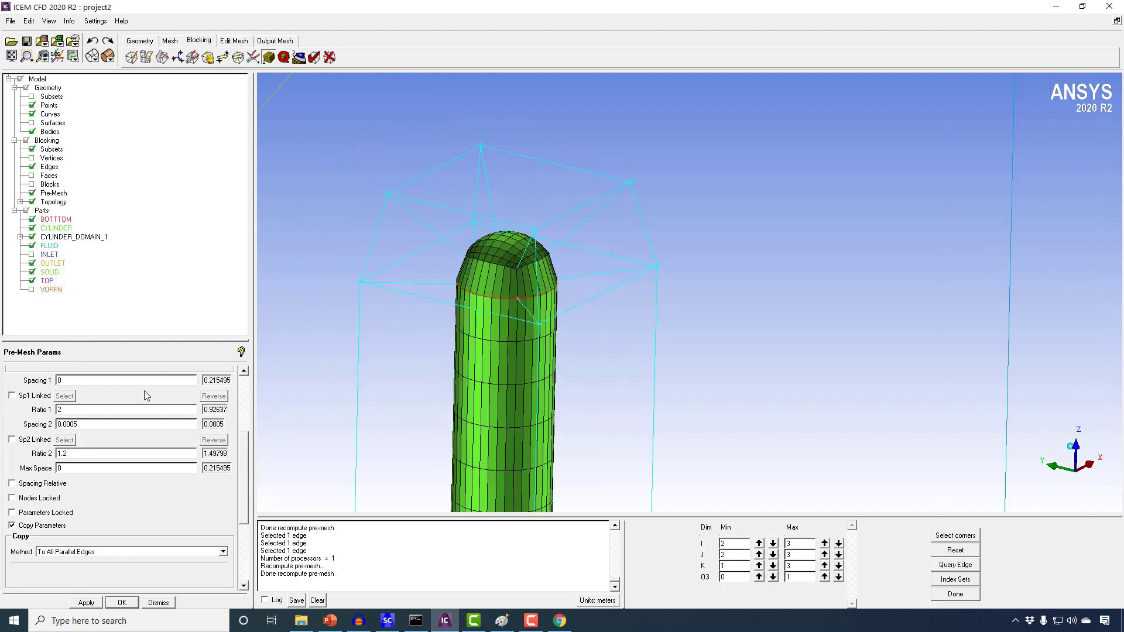
Step: Set block edge 222–223 beside the cylinder's dome to 6 nodes and recompute the pre-mesh
{"action": "left_click", "coordinate": [243, 398]}
{"action": "left_click", "coordinate": [63, 397]}
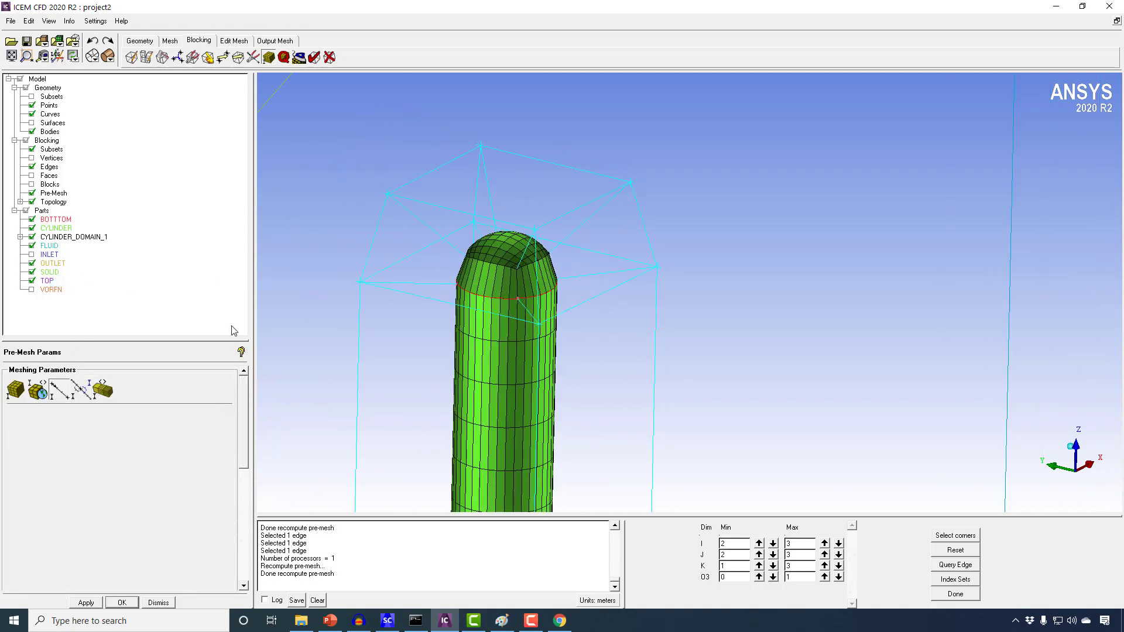
{"action": "left_click", "coordinate": [369, 251]}
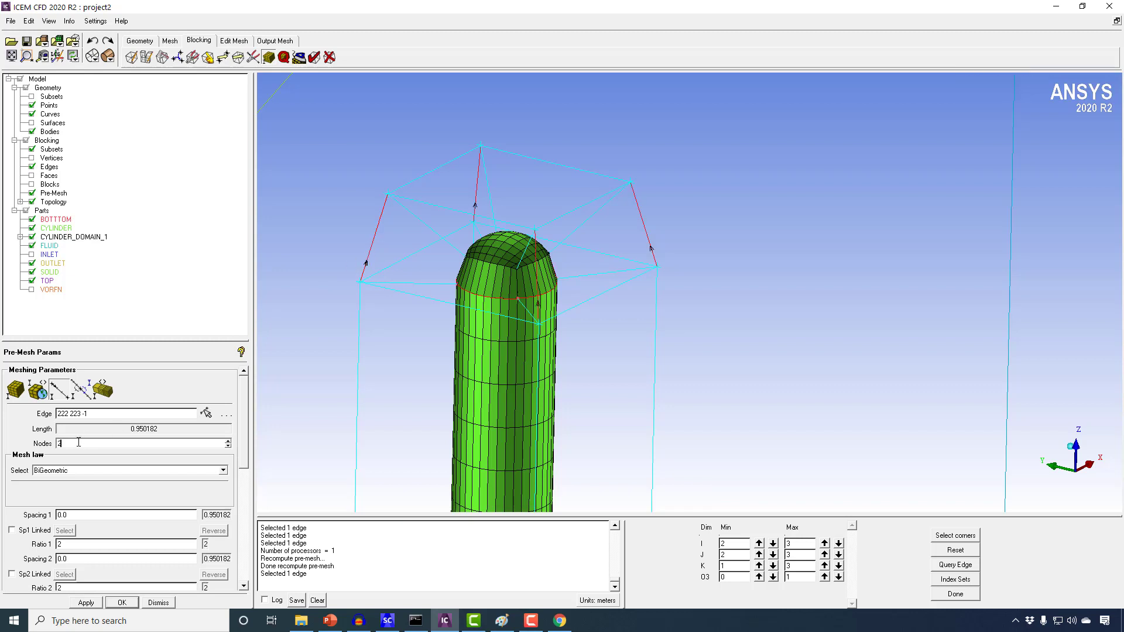
{"action": "type", "text": "6"}
{"action": "left_click", "coordinate": [86, 602]}
{"action": "right_click", "coordinate": [53, 194]}
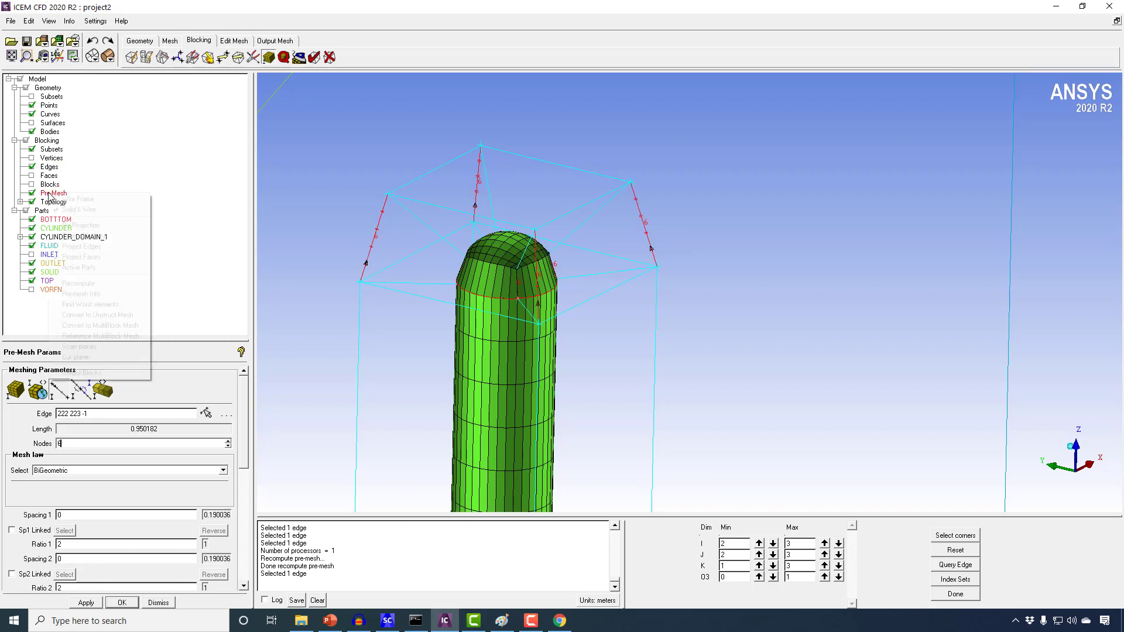
{"action": "left_click", "coordinate": [76, 283]}
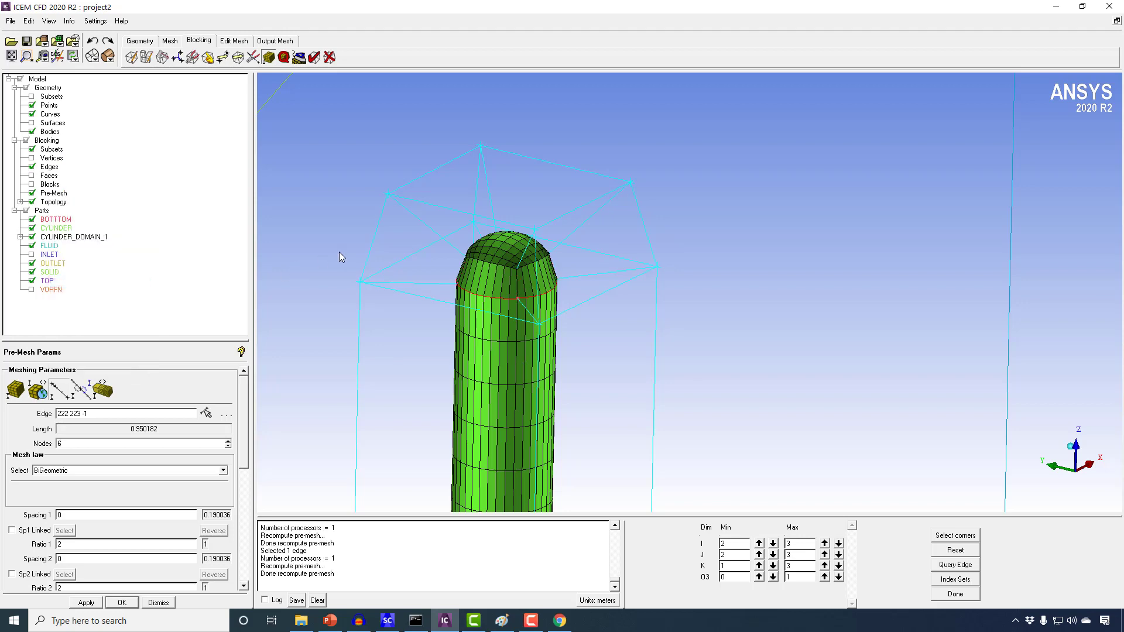
{"action": "mouse_move", "coordinate": [410, 297]}
{"action": "left_mouse_down"}
{"action": "mouse_move", "coordinate": [447, 254]}
{"action": "mouse_move", "coordinate": [420, 306]}
{"action": "left_mouse_up"}
{"action": "scroll", "coordinate": [409, 291], "scroll_direction": "up", "scroll_amount": 3}
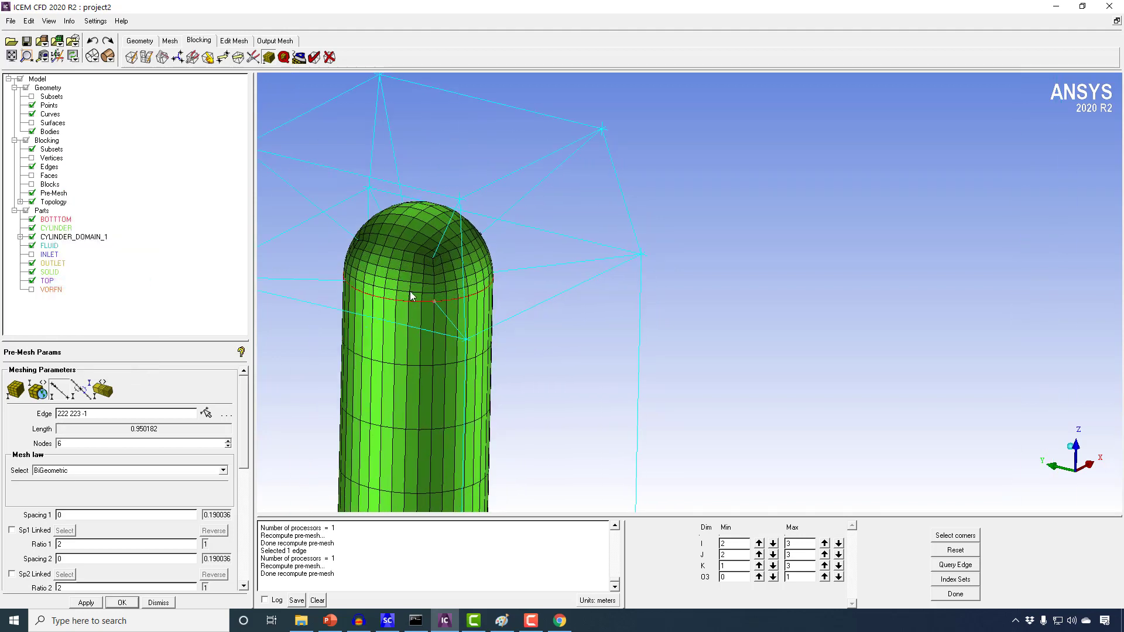
Step: Set the vertical block edge 221–222 along the cylinder to 40 nodes and recompute the pre-mesh
{"action": "left_click", "coordinate": [58, 391]}
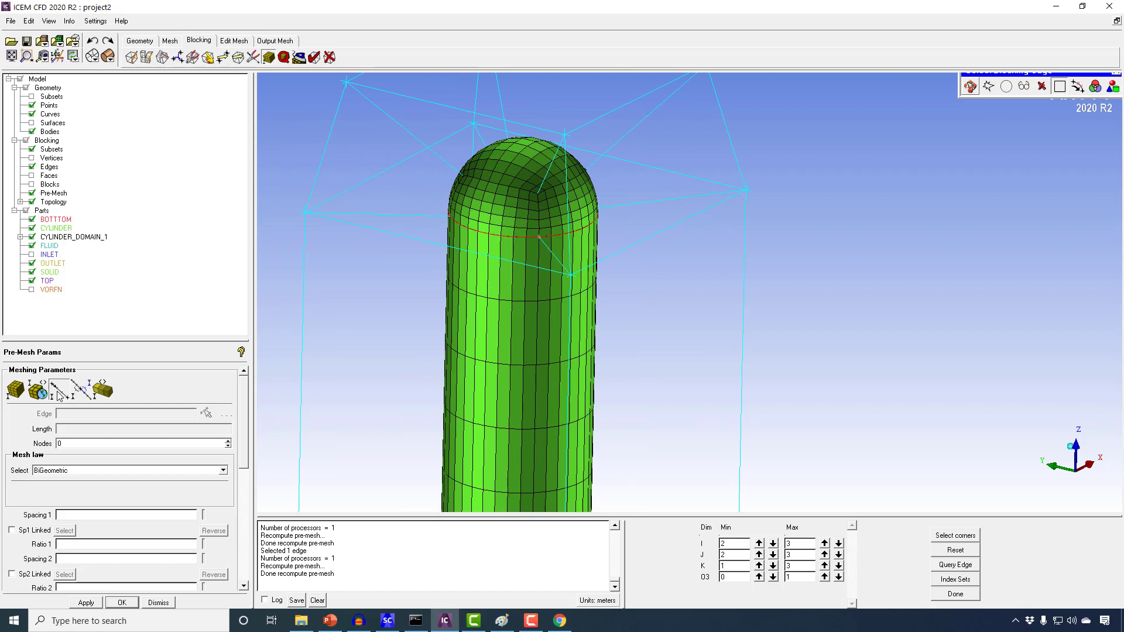
{"action": "left_click", "coordinate": [303, 261]}
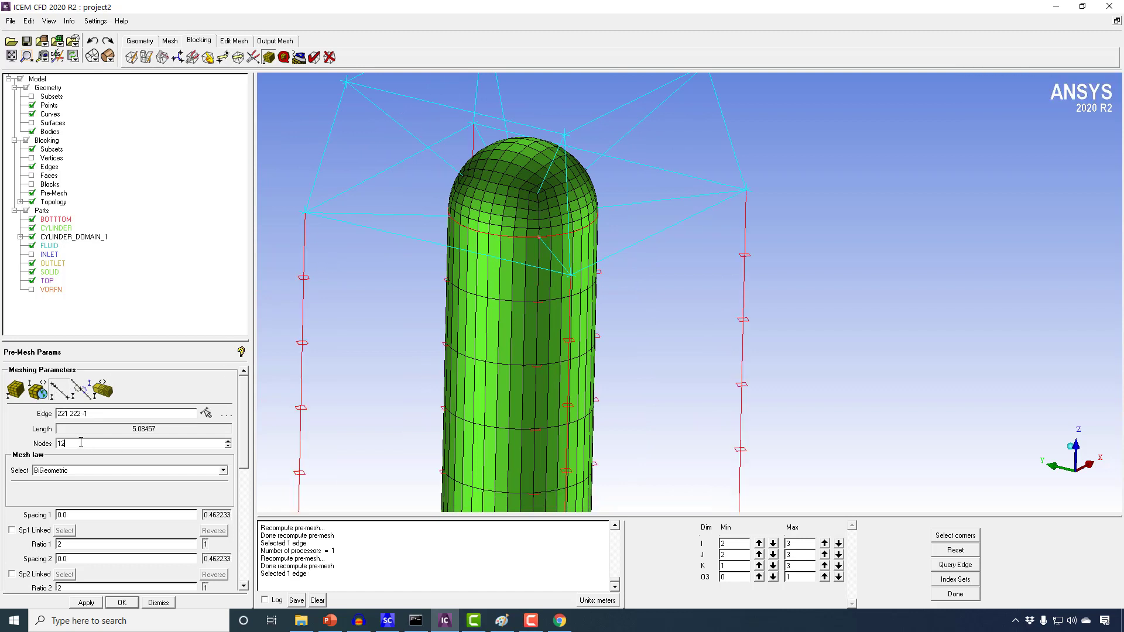
{"action": "type", "text": "40"}
{"action": "left_click", "coordinate": [86, 603]}
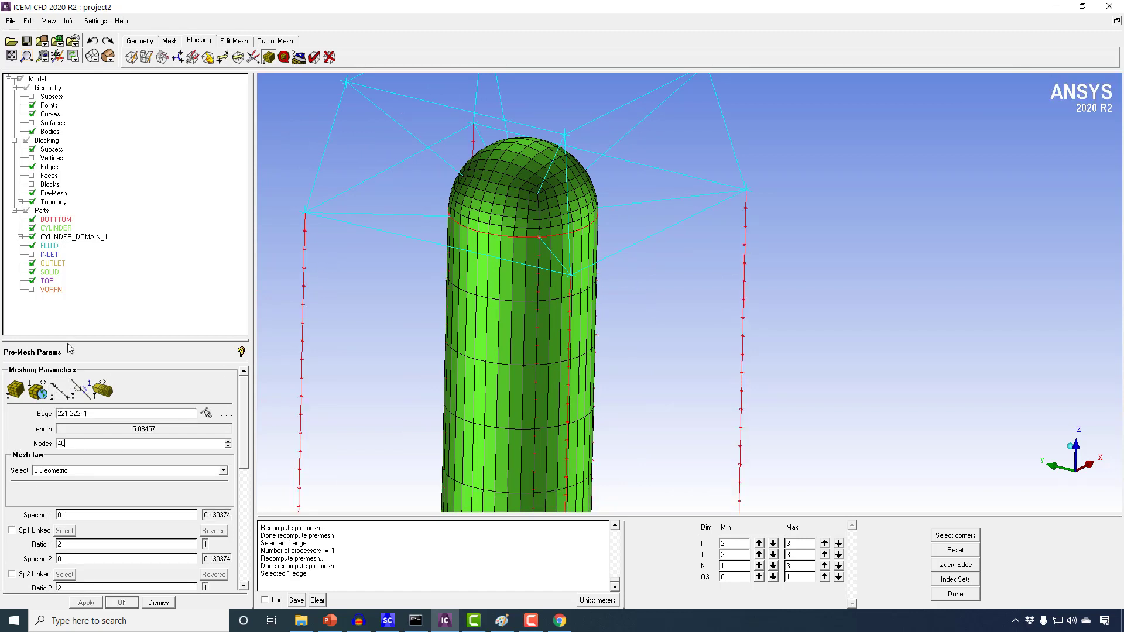
{"action": "right_click", "coordinate": [53, 196]}
{"action": "left_click", "coordinate": [103, 285]}
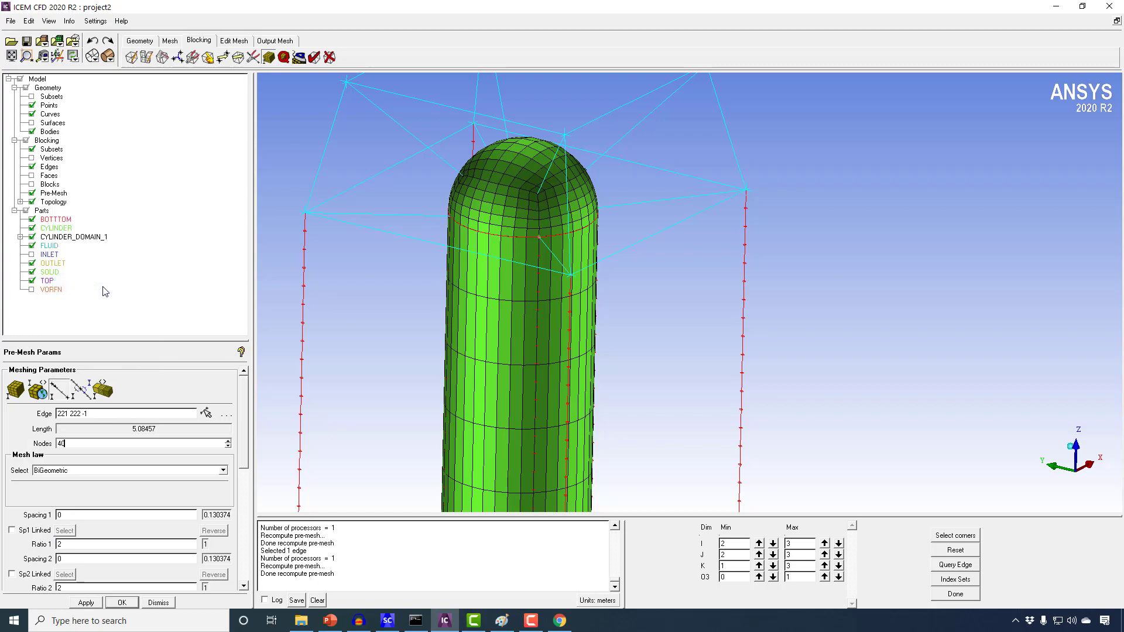
Step: Inspect the mesh at the cylinder's base and reset the index control to show the blocks of the whole domain
{"action": "right_click_drag", "start_coordinate": [482, 237], "coordinate": [562, 498]}
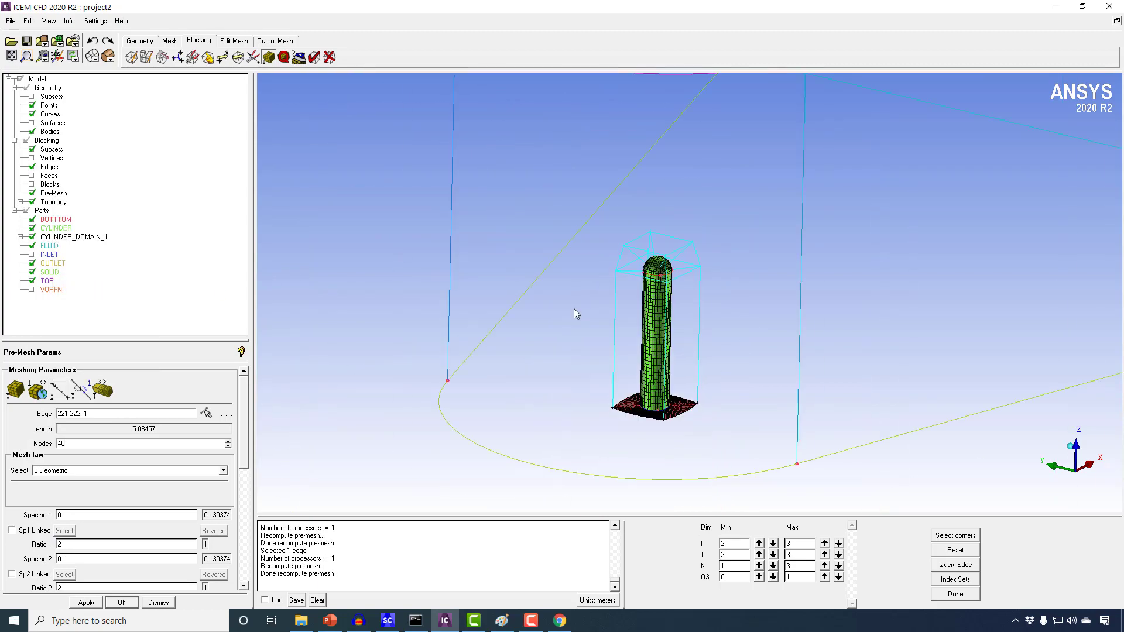
{"action": "left_click_drag", "start_coordinate": [574, 308], "coordinate": [578, 352]}
{"action": "right_click_drag", "start_coordinate": [579, 352], "coordinate": [431, 302]}
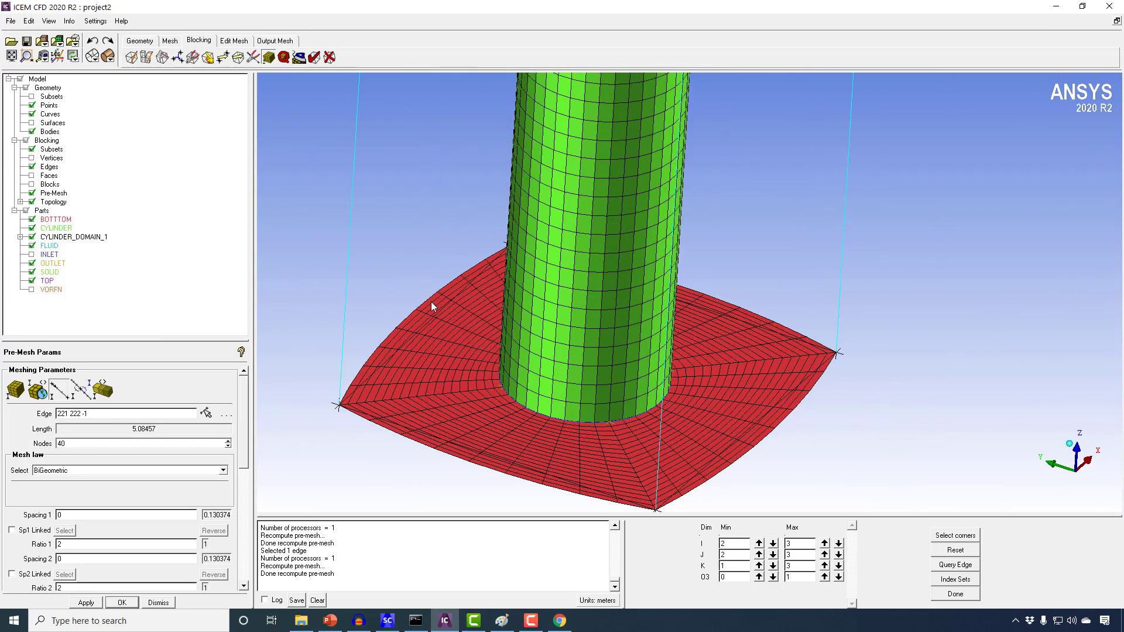
{"action": "right_click_drag", "start_coordinate": [803, 278], "coordinate": [655, 423]}
{"action": "middle_click_drag", "start_coordinate": [655, 423], "coordinate": [543, 485]}
{"action": "left_click", "coordinate": [967, 556]}
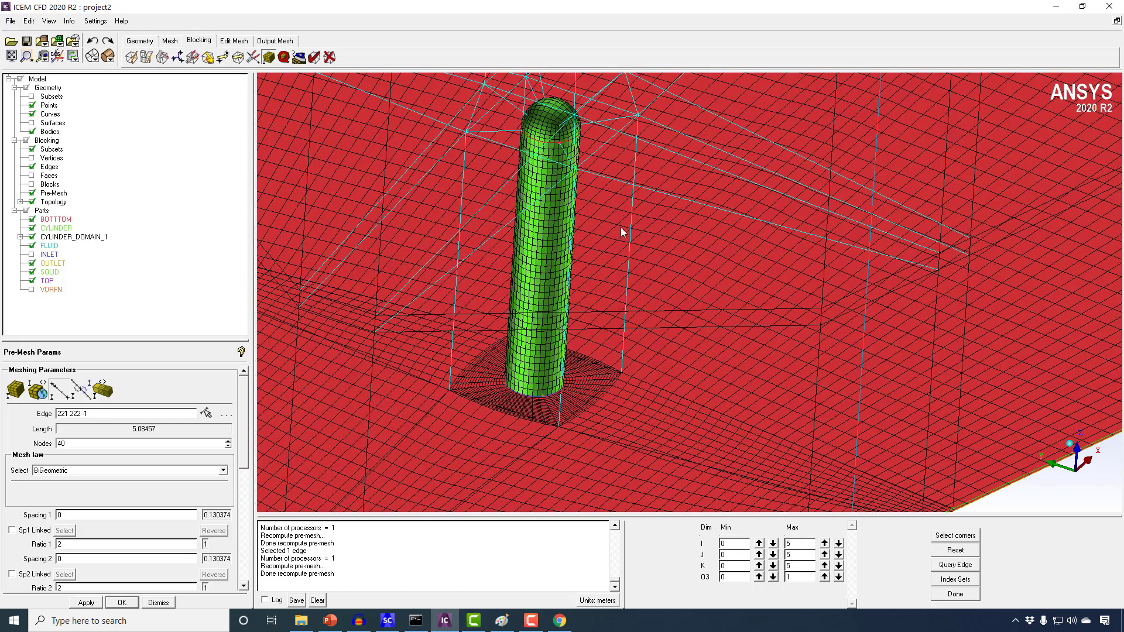
{"action": "left_click_drag", "start_coordinate": [621, 232], "coordinate": [507, 345]}
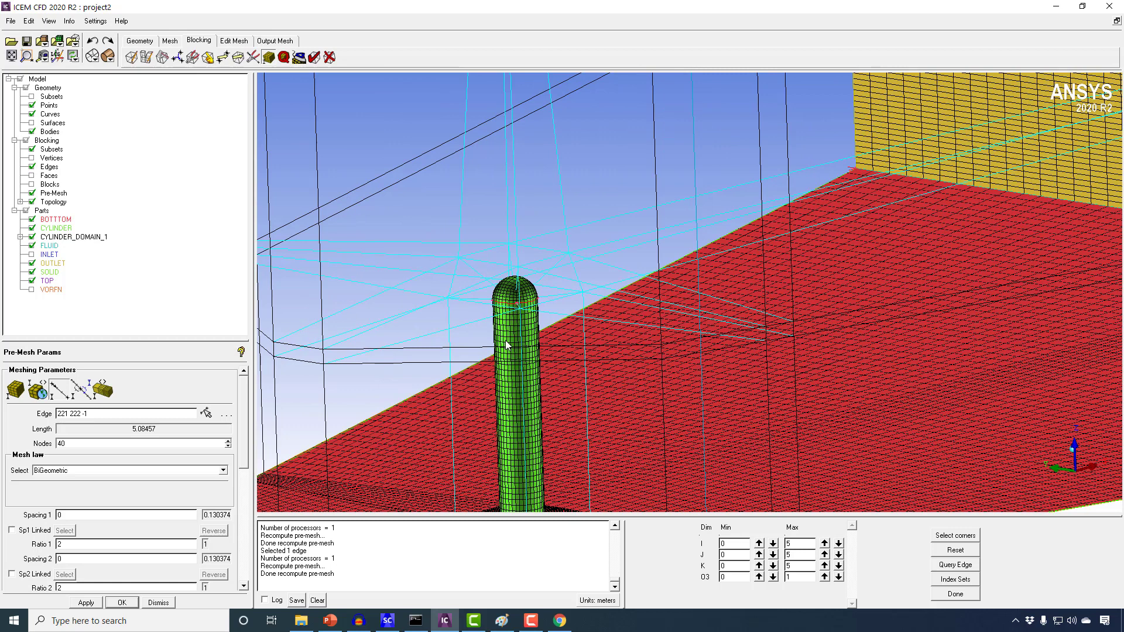
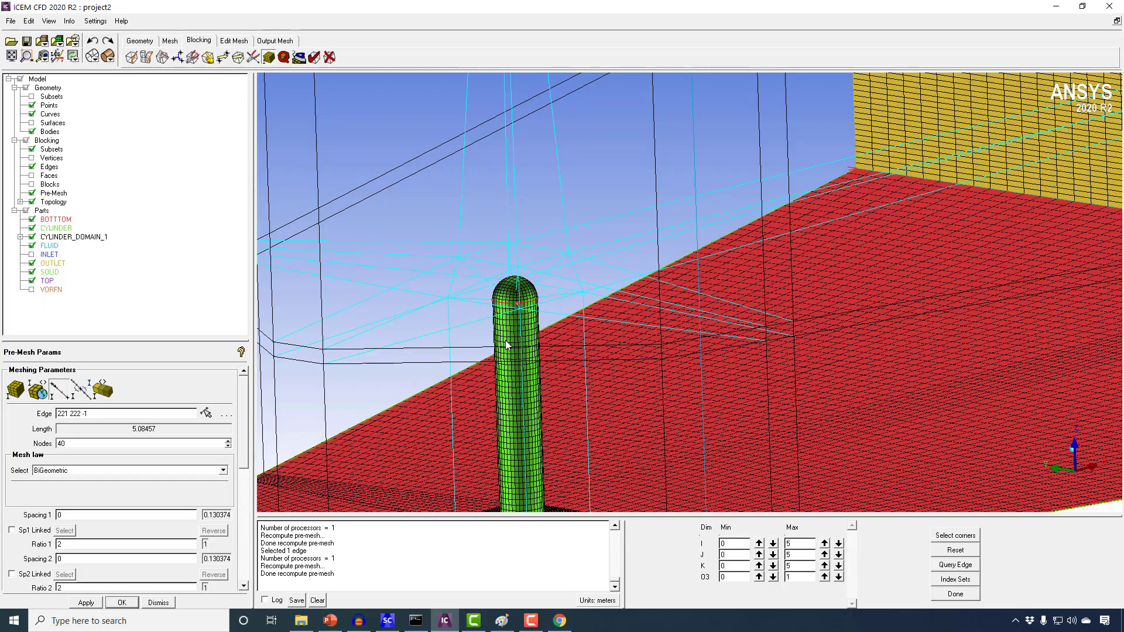
{"action": "left_click_drag", "start_coordinate": [525, 341], "coordinate": [343, 307]}
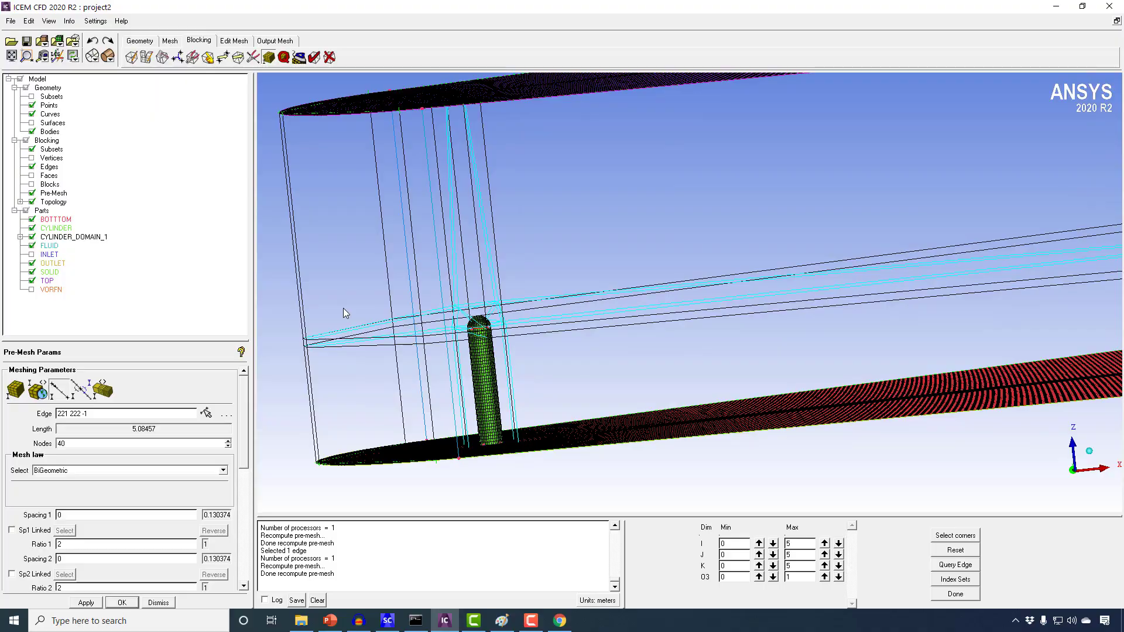
{"action": "left_click_drag", "start_coordinate": [449, 311], "coordinate": [555, 246]}
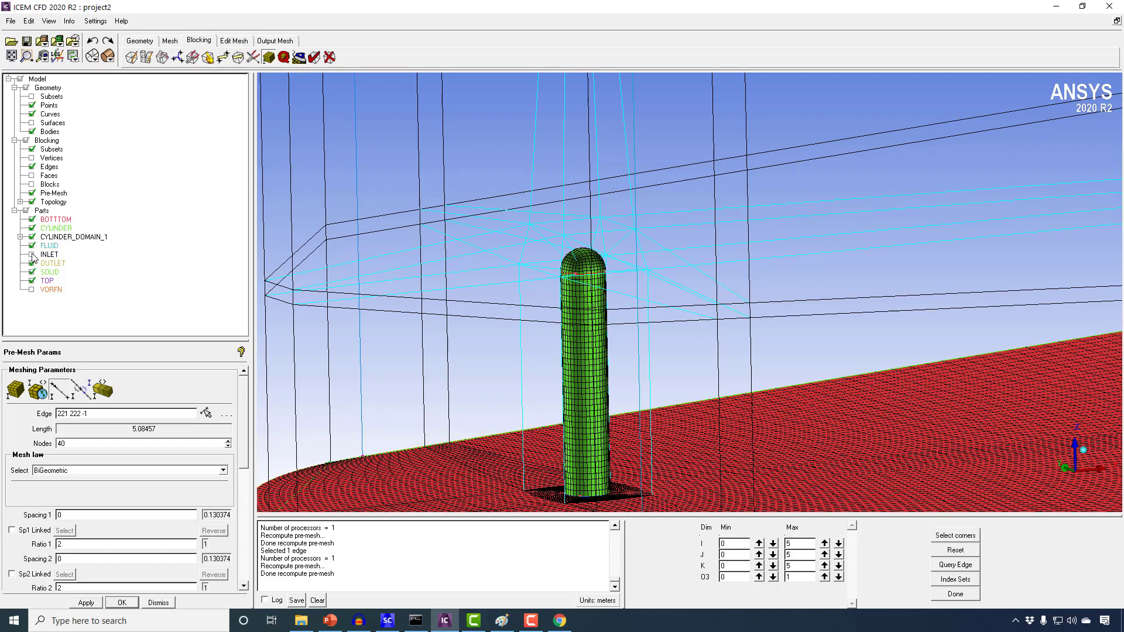
Step: Display the INLET part to examine its surface mesh and hide it again
{"action": "left_click", "coordinate": [32, 254]}
{"action": "scroll", "coordinate": [487, 324], "scroll_direction": "down", "scroll_amount": 2}
{"action": "left_click_drag", "start_coordinate": [536, 297], "coordinate": [591, 298]}
{"action": "left_click_drag", "start_coordinate": [601, 417], "coordinate": [632, 355]}
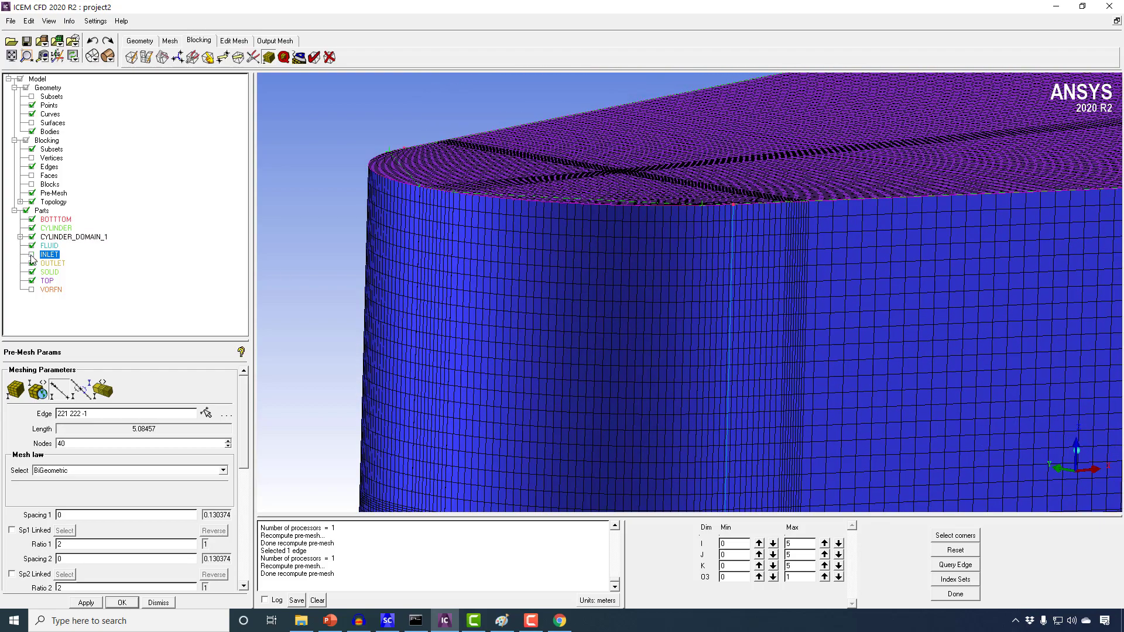
{"action": "left_click", "coordinate": [32, 255]}
{"action": "left_click_drag", "start_coordinate": [431, 255], "coordinate": [481, 180]}
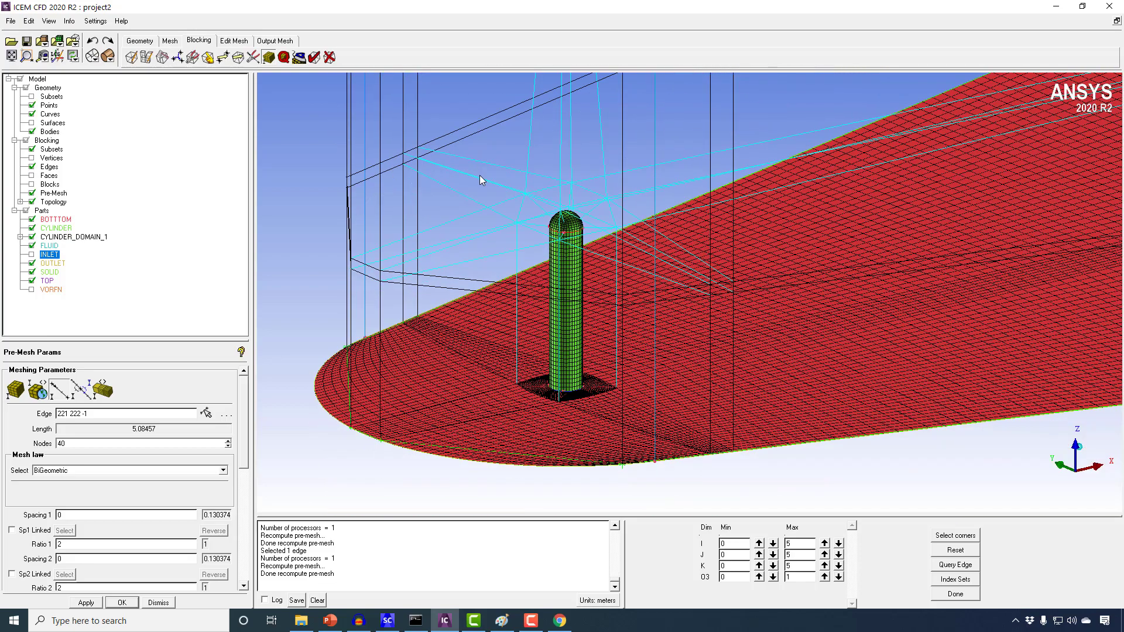
Step: Hide the pre-mesh so that only the blocking edges and curves around the cylinder are displayed
{"action": "left_click", "coordinate": [83, 391]}
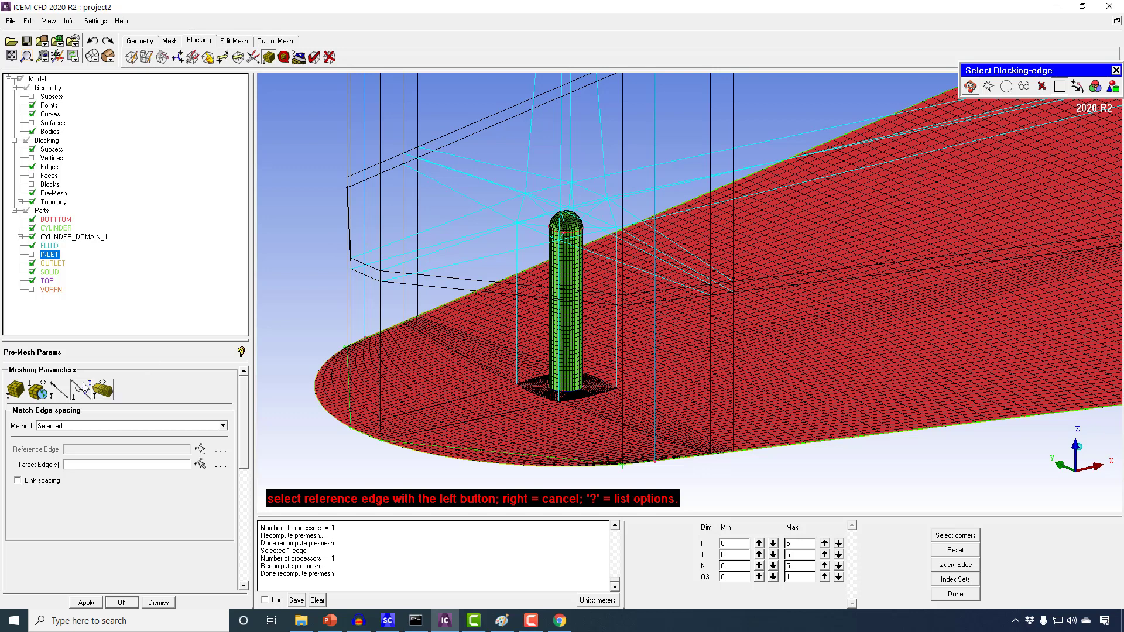
{"action": "left_click", "coordinate": [65, 391]}
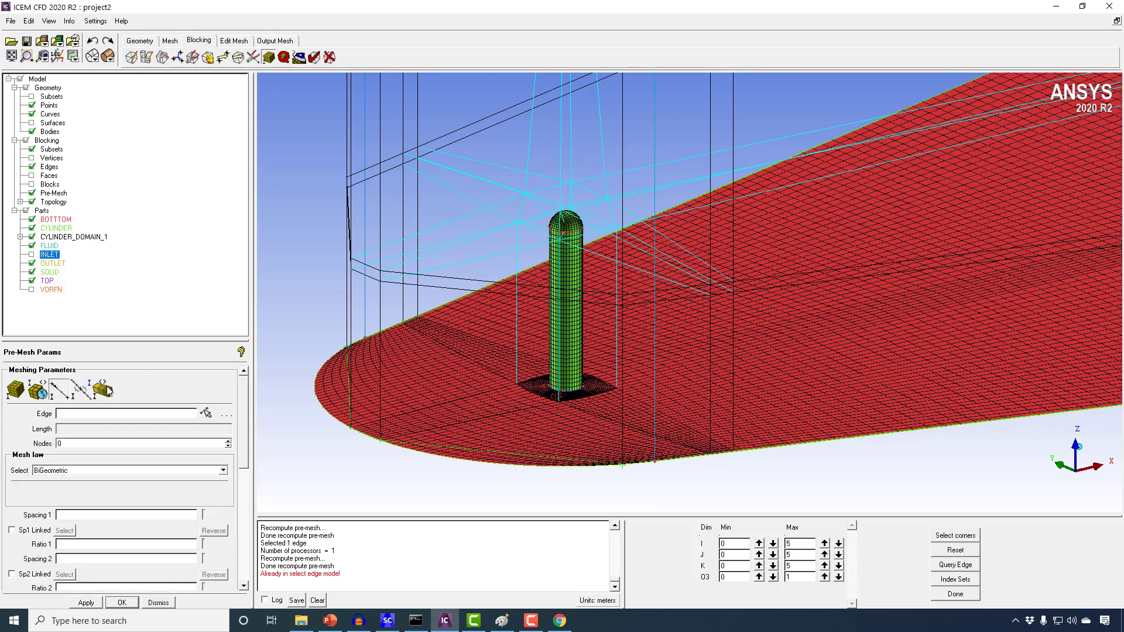
{"action": "left_click_drag", "start_coordinate": [459, 253], "coordinate": [474, 287]}
{"action": "left_click_drag", "start_coordinate": [685, 317], "coordinate": [81, 170]}
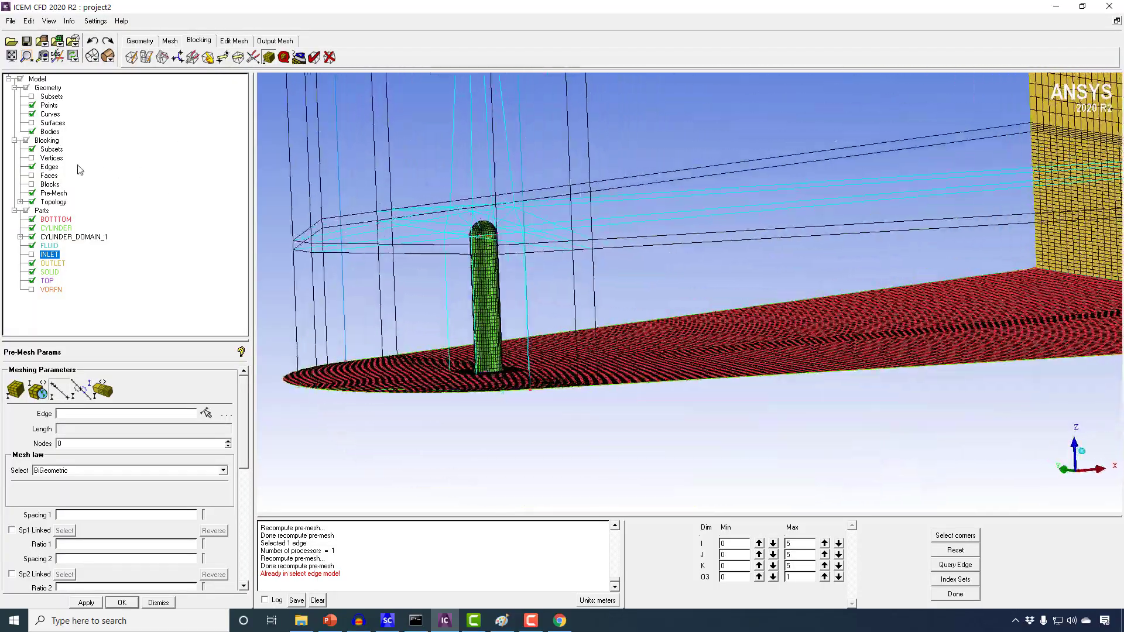
{"action": "left_click", "coordinate": [32, 192]}
{"action": "left_click_drag", "start_coordinate": [275, 252], "coordinate": [588, 236]}
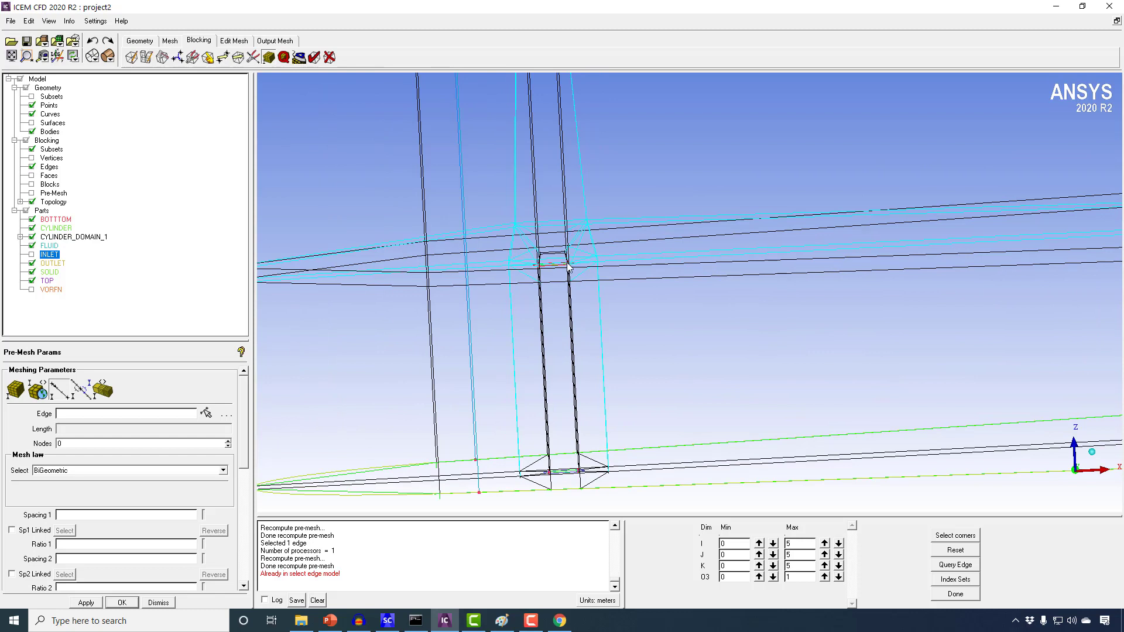
Step: Set up moving block vertices by Set Position, with vertex 231 as reference and only the Cartesian X and Z coordinates modified
{"action": "left_click", "coordinate": [208, 57]}
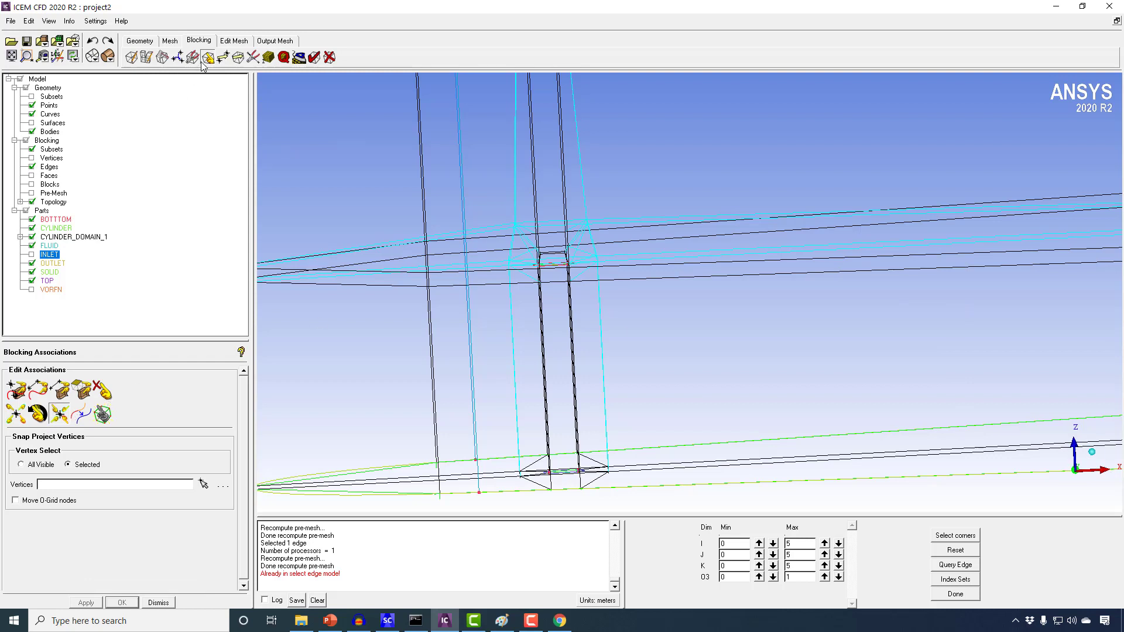
{"action": "left_click", "coordinate": [223, 57]}
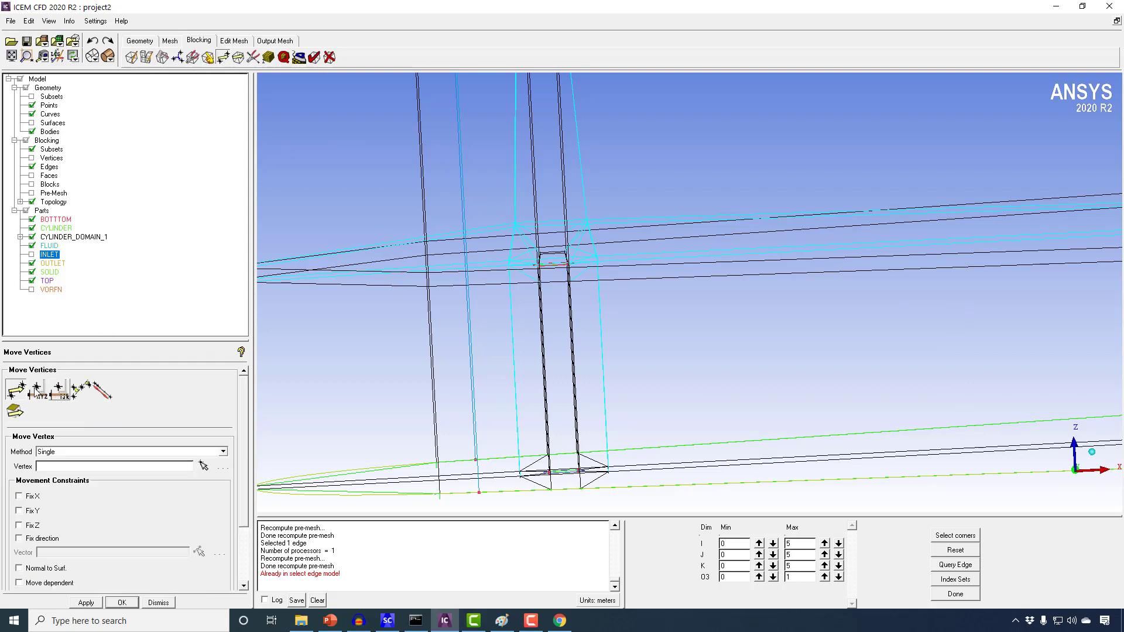
{"action": "left_click", "coordinate": [33, 391]}
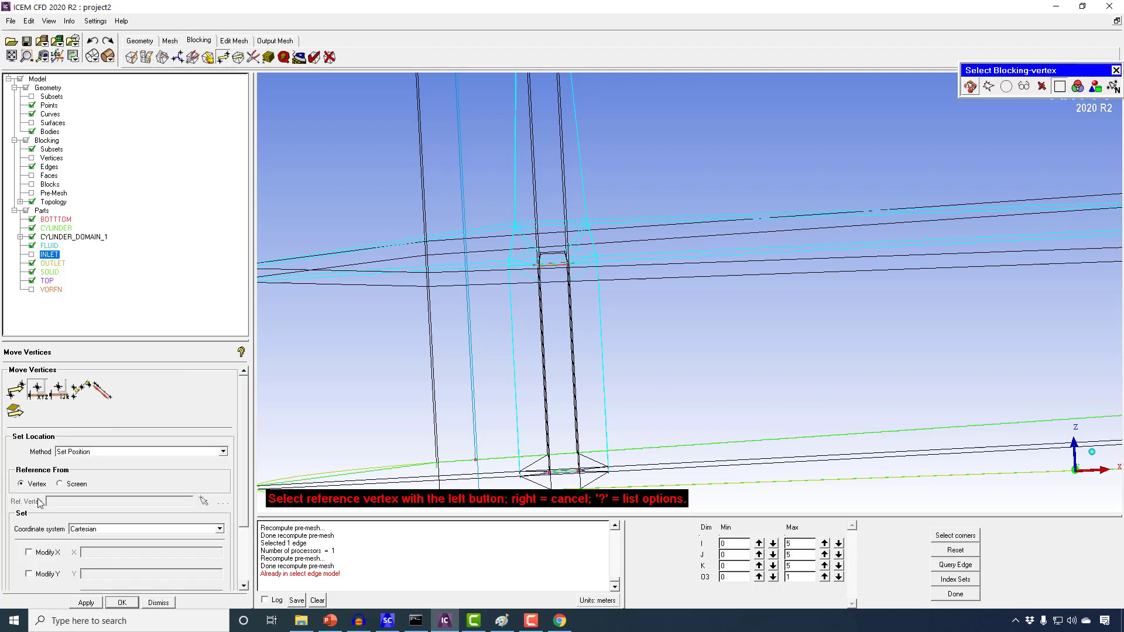
{"action": "left_click", "coordinate": [585, 220]}
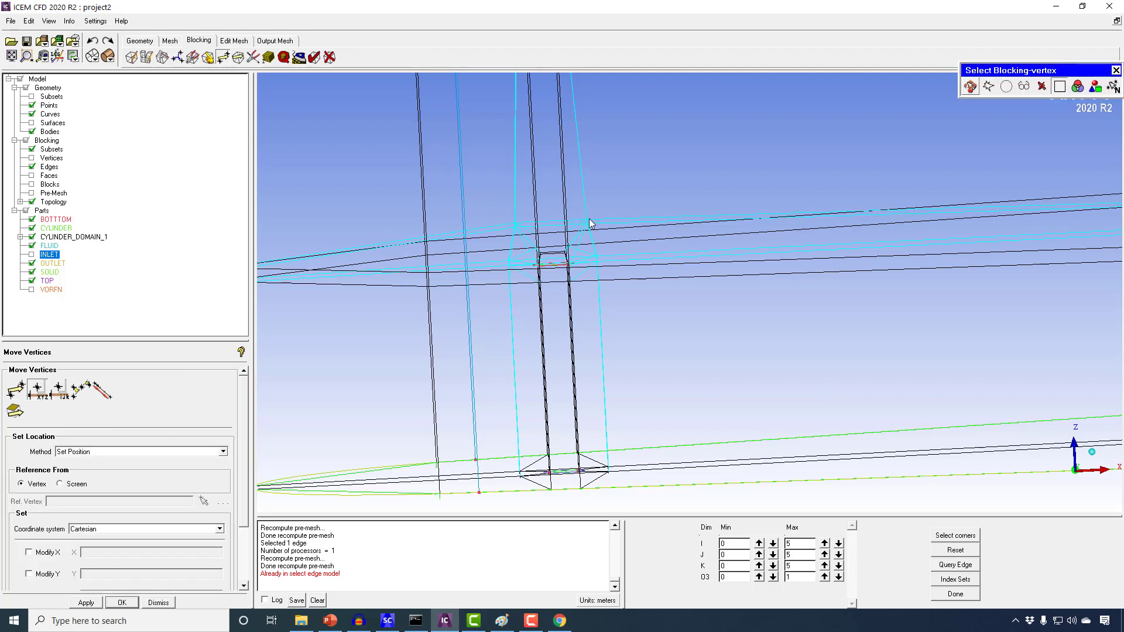
{"action": "left_click_drag", "start_coordinate": [494, 240], "coordinate": [494, 217]}
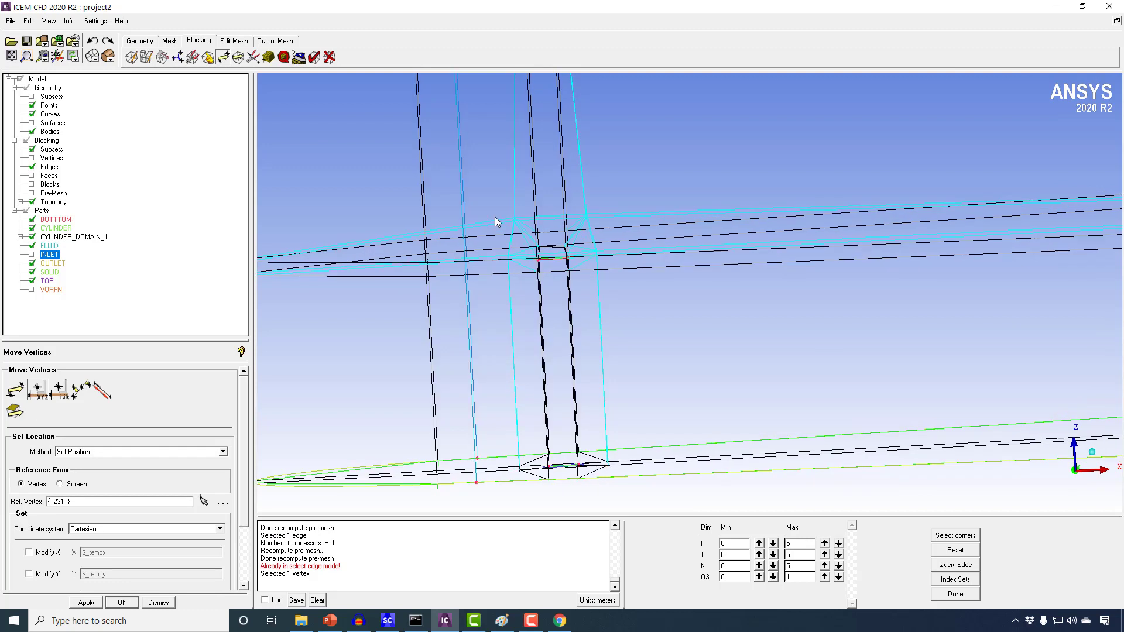
{"action": "left_click", "coordinate": [41, 554]}
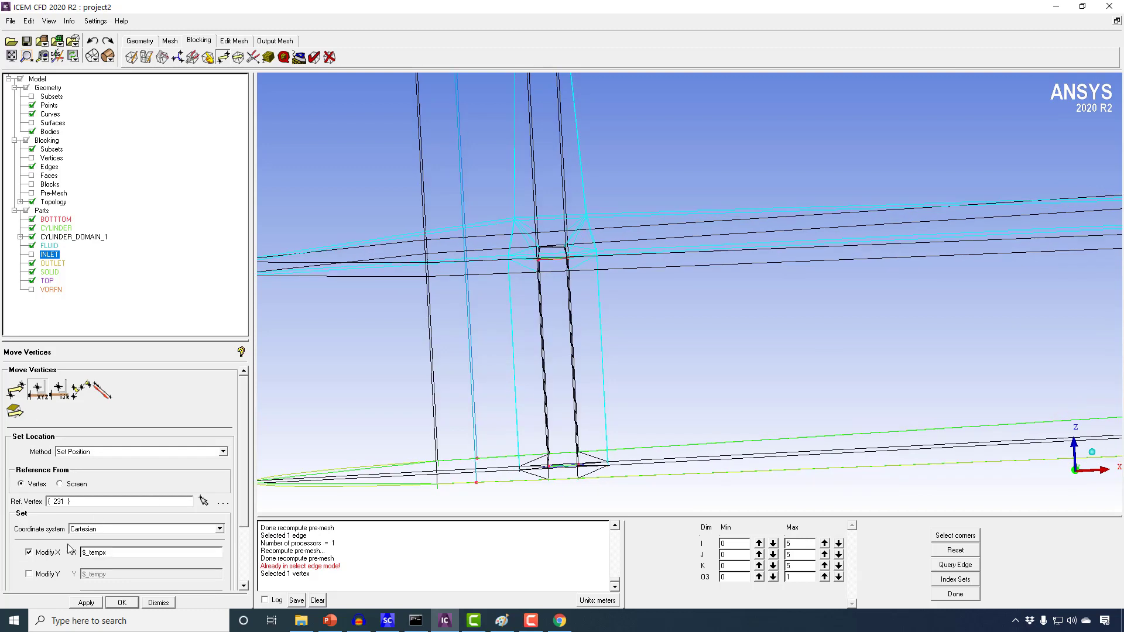
{"action": "left_click_drag", "start_coordinate": [244, 489], "coordinate": [248, 530]}
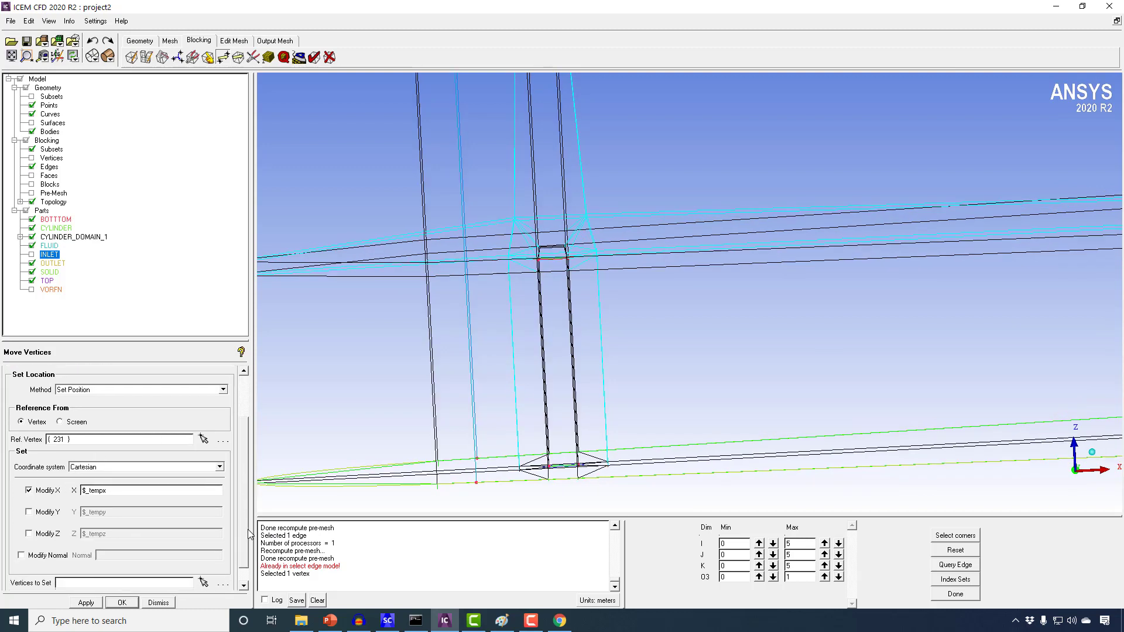
{"action": "left_click", "coordinate": [47, 536]}
Step: Match the X and Z coordinates of block vertices 189 and 207 to reference vertex 231
{"action": "left_click", "coordinate": [203, 582]}
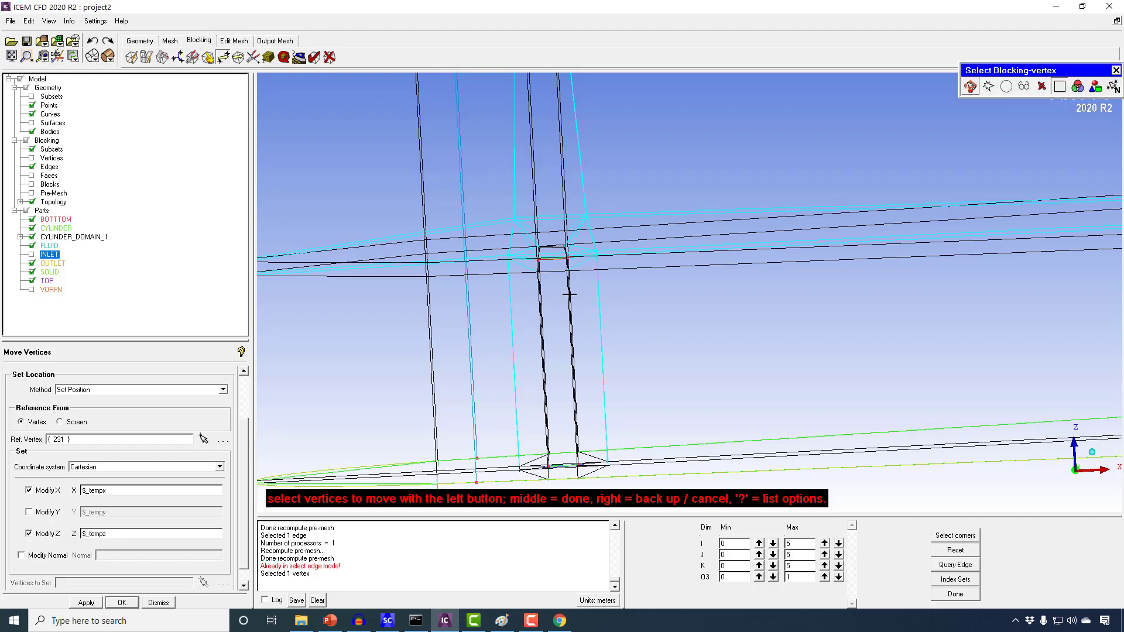
{"action": "left_click", "coordinate": [970, 86]}
{"action": "left_click_drag", "start_coordinate": [796, 159], "coordinate": [866, 135]}
{"action": "left_click", "coordinate": [970, 86]}
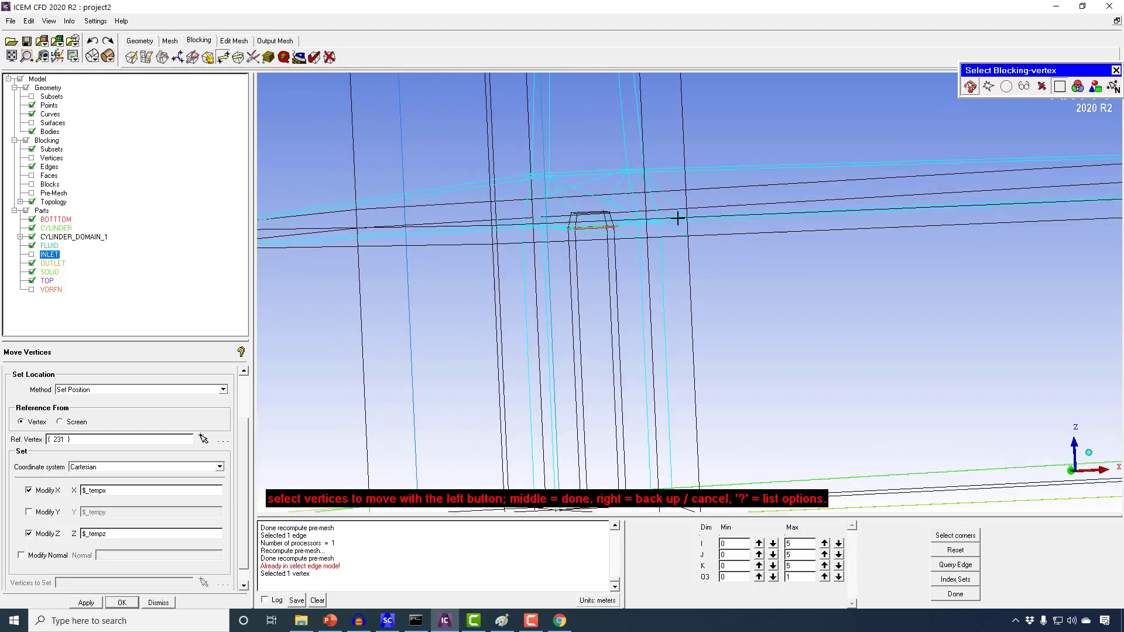
{"action": "left_click", "coordinate": [970, 87]}
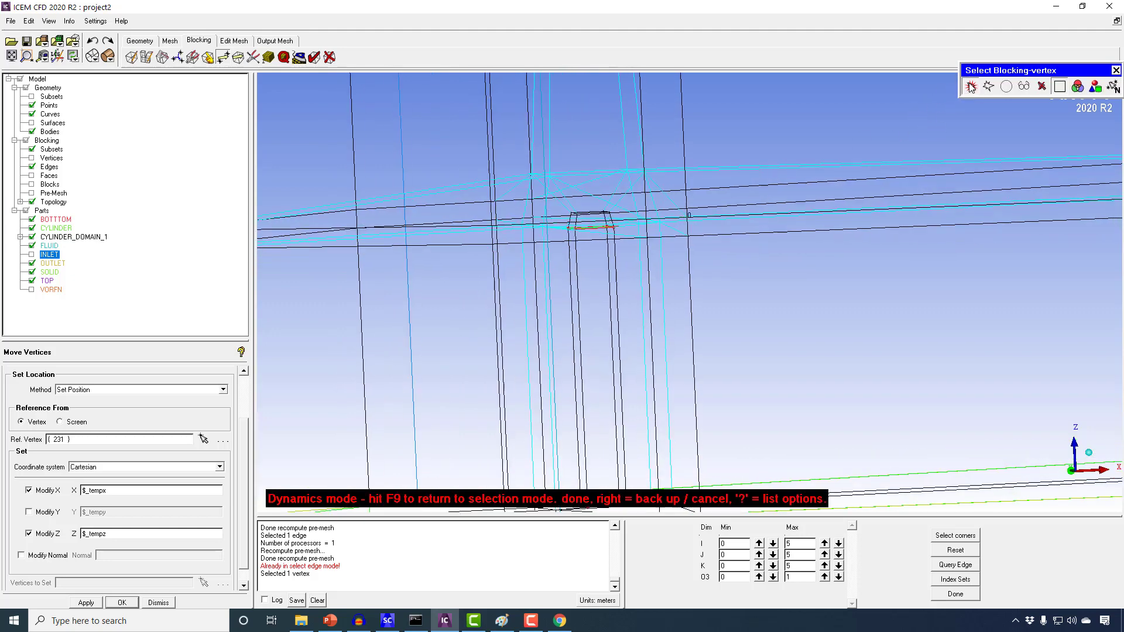
{"action": "left_click_drag", "start_coordinate": [843, 155], "coordinate": [729, 180]}
{"action": "left_click", "coordinate": [970, 86]}
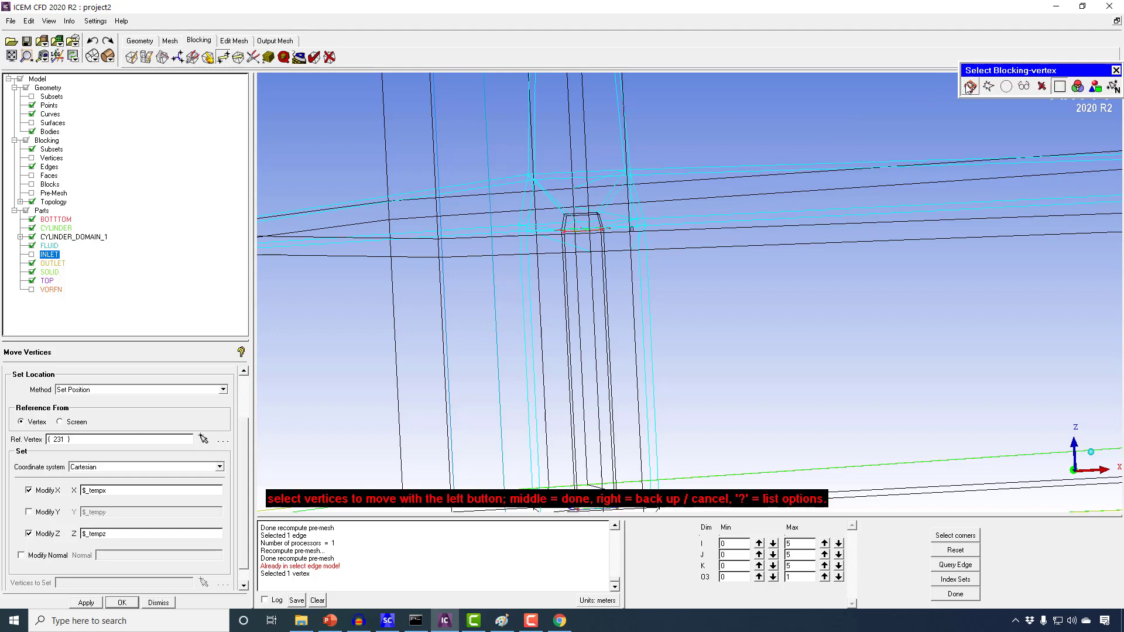
{"action": "middle_click", "coordinate": [693, 201]}
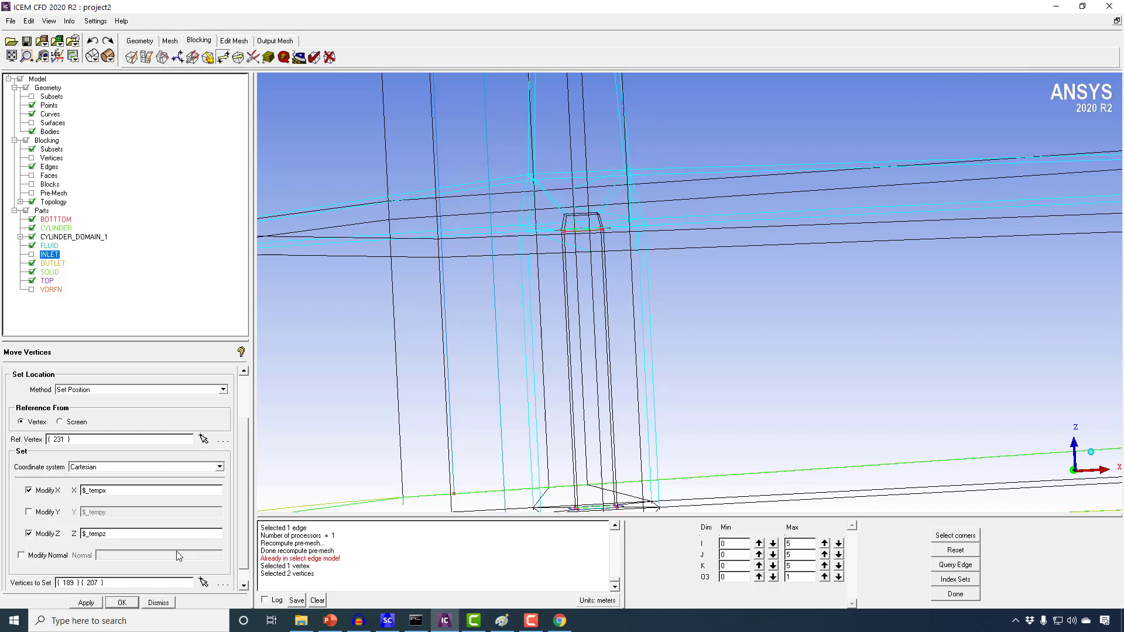
{"action": "left_click", "coordinate": [86, 603]}
Step: Choose block vertex 219 near the cylinder's top as the new reference vertex for setting positions
{"action": "left_click_drag", "start_coordinate": [575, 389], "coordinate": [509, 423]}
{"action": "left_click", "coordinate": [204, 439]}
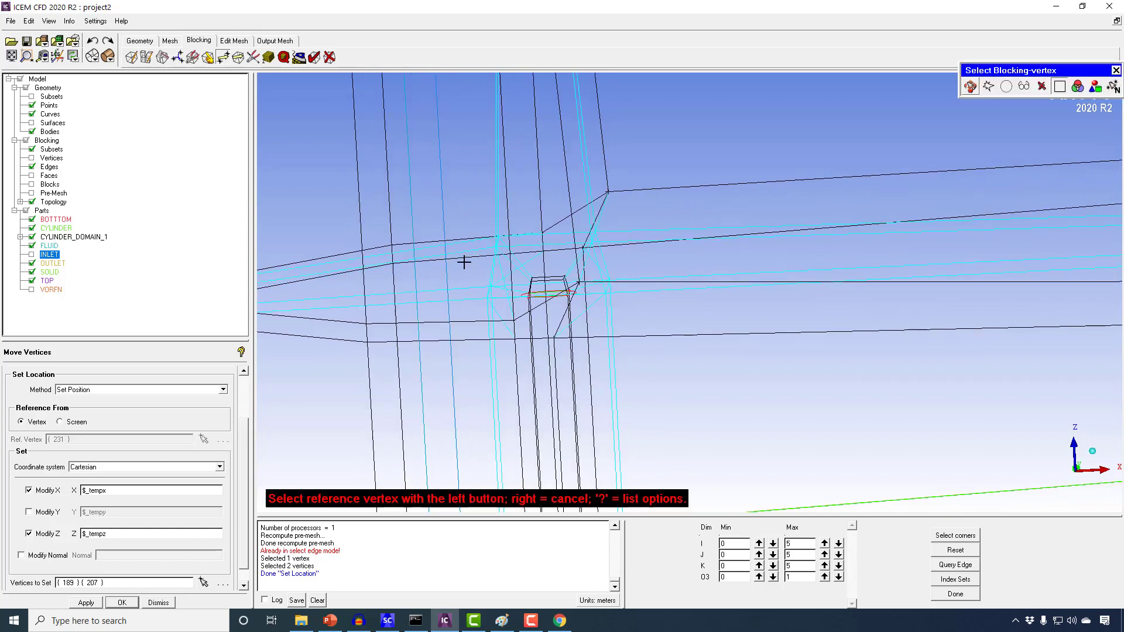
{"action": "left_click", "coordinate": [495, 247]}
{"action": "left_click_drag", "start_coordinate": [482, 244], "coordinate": [512, 246]}
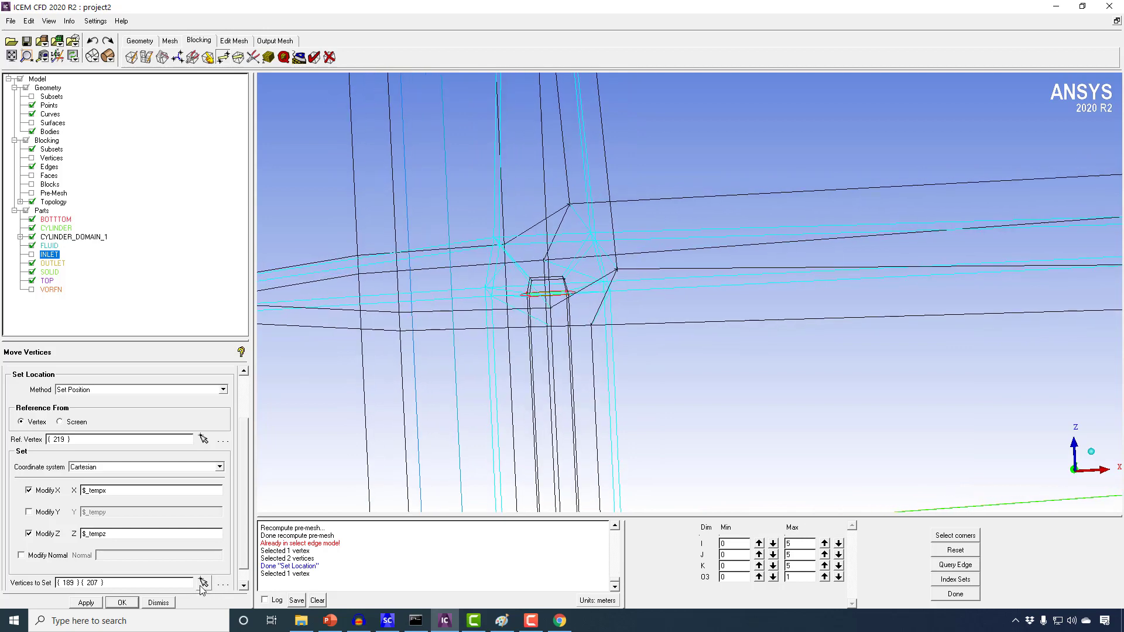
Step: Try to set block vertices 170 and 152 to the X and Z coordinates of vertex 219, and undo the move
{"action": "left_click", "coordinate": [204, 582]}
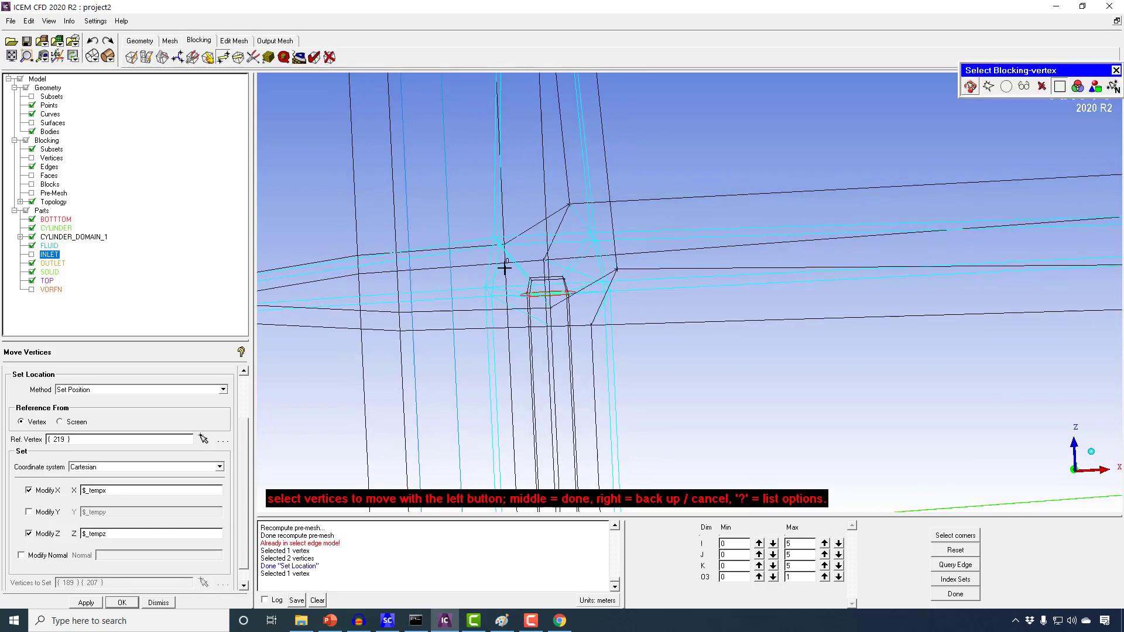
{"action": "middle_click", "coordinate": [509, 350]}
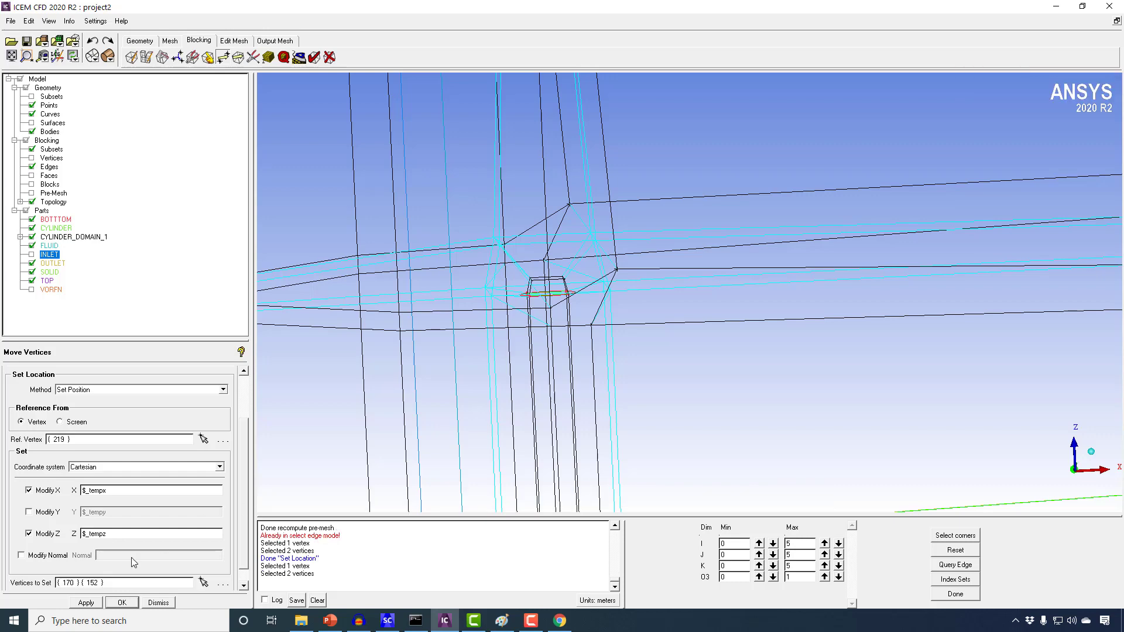
{"action": "left_click", "coordinate": [85, 603]}
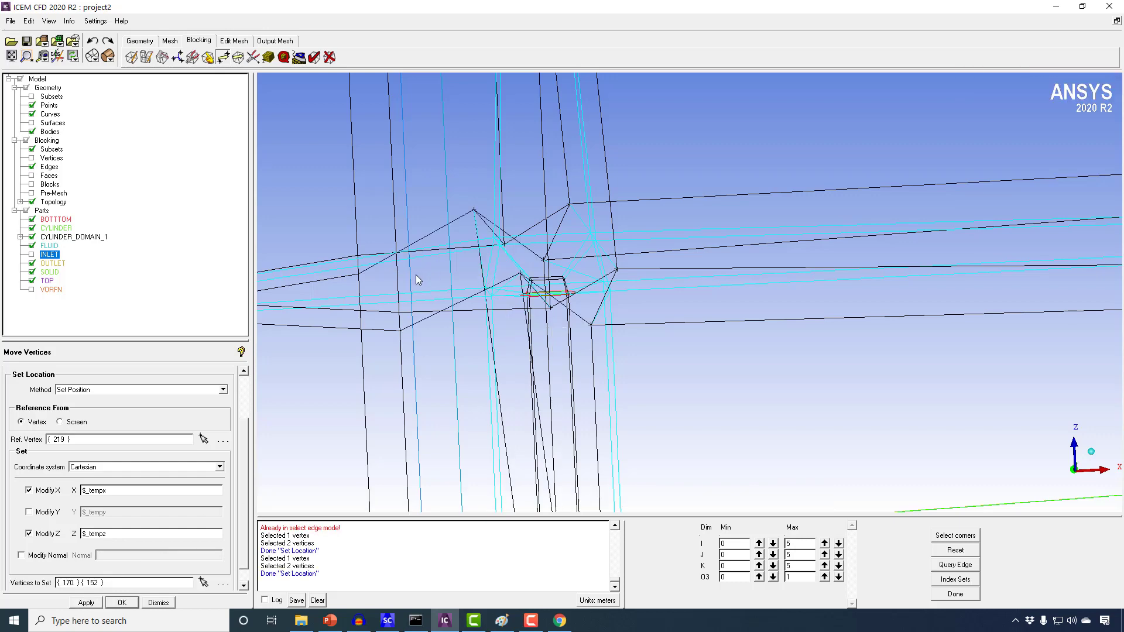
{"action": "left_click_drag", "start_coordinate": [416, 275], "coordinate": [305, 325]}
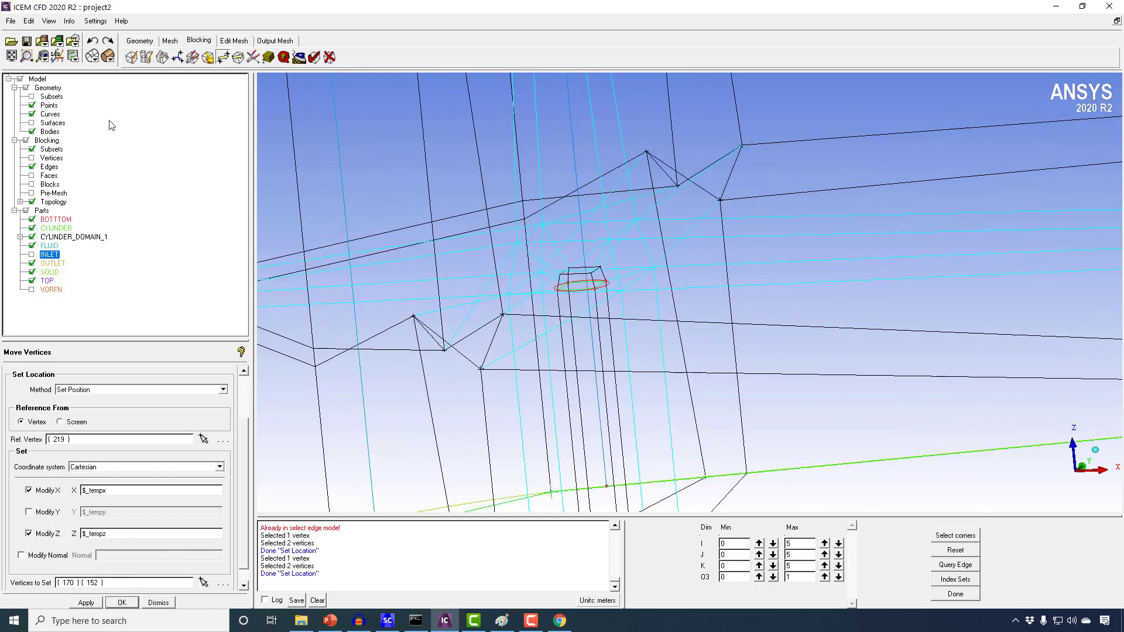
{"action": "left_click", "coordinate": [92, 41]}
Step: Set block vertex 188 to the X and Z coordinates of reference vertex 219
{"action": "left_click_drag", "start_coordinate": [444, 226], "coordinate": [596, 167]}
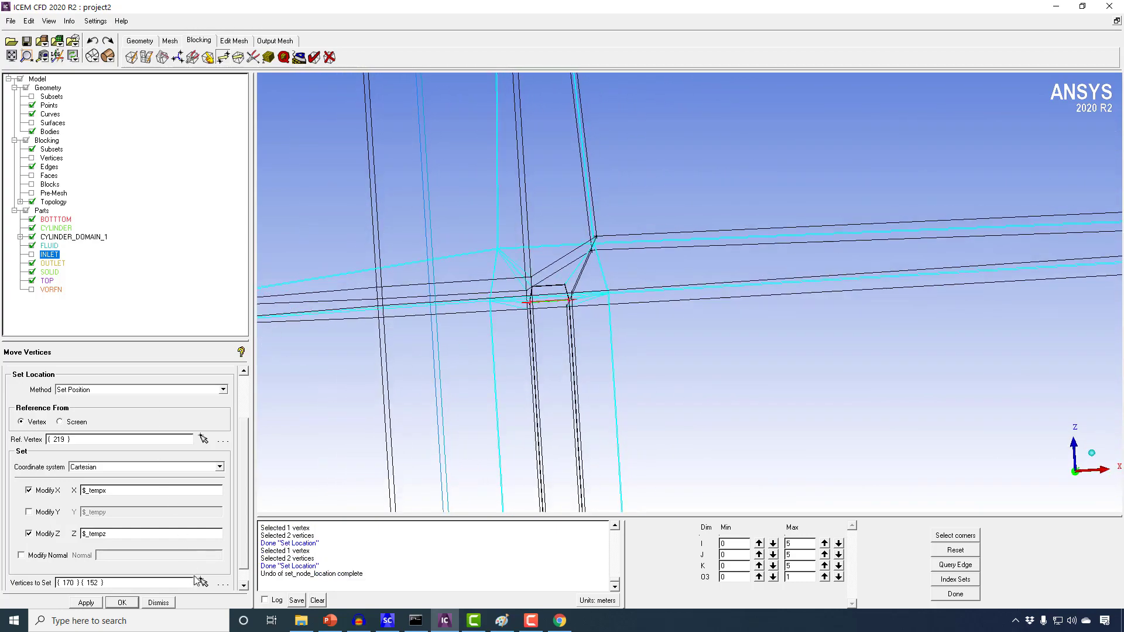
{"action": "left_click", "coordinate": [203, 582]}
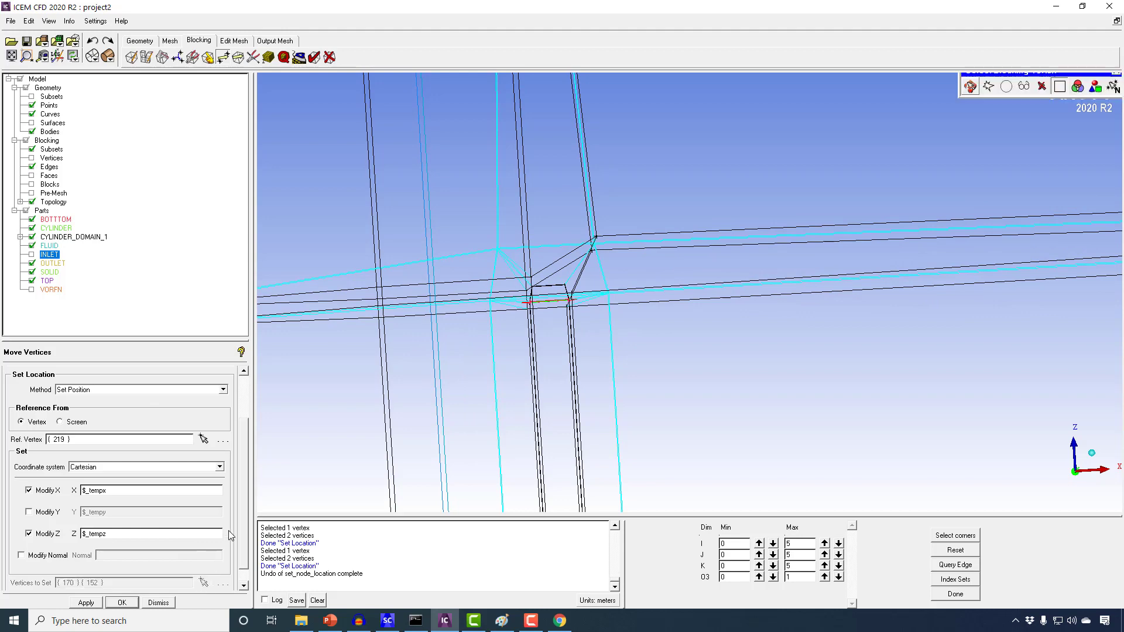
{"action": "left_click", "coordinate": [530, 268]}
{"action": "middle_click", "coordinate": [531, 268]}
{"action": "left_click", "coordinate": [86, 602]}
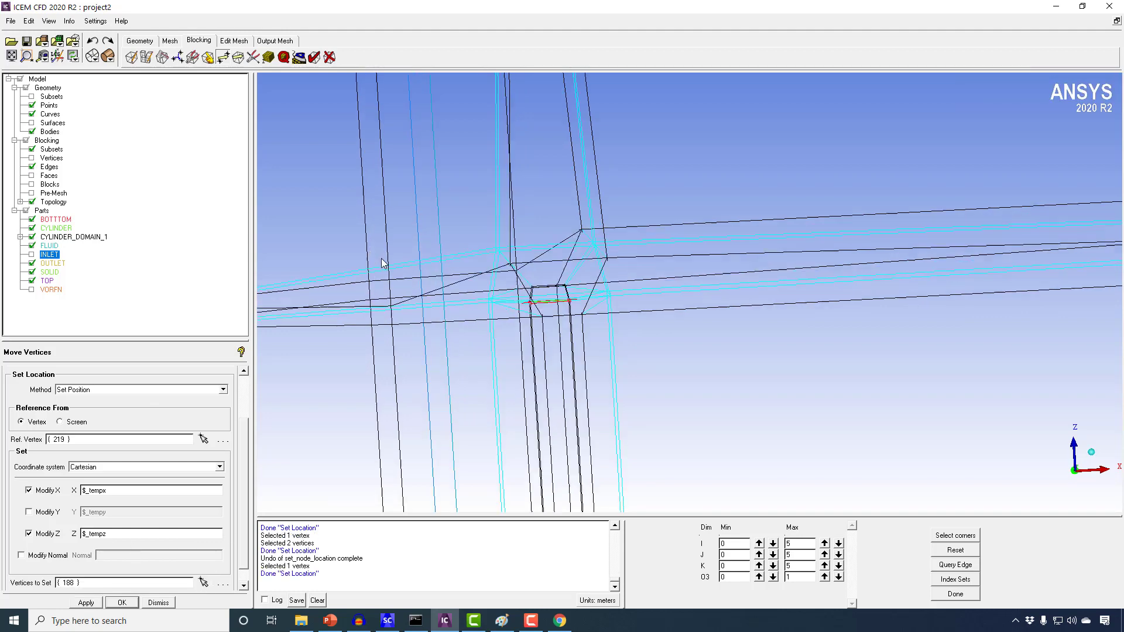
Step: Set block vertex 206 to the X and Z coordinates of reference vertex 219
{"action": "left_click_drag", "start_coordinate": [381, 258], "coordinate": [438, 294]}
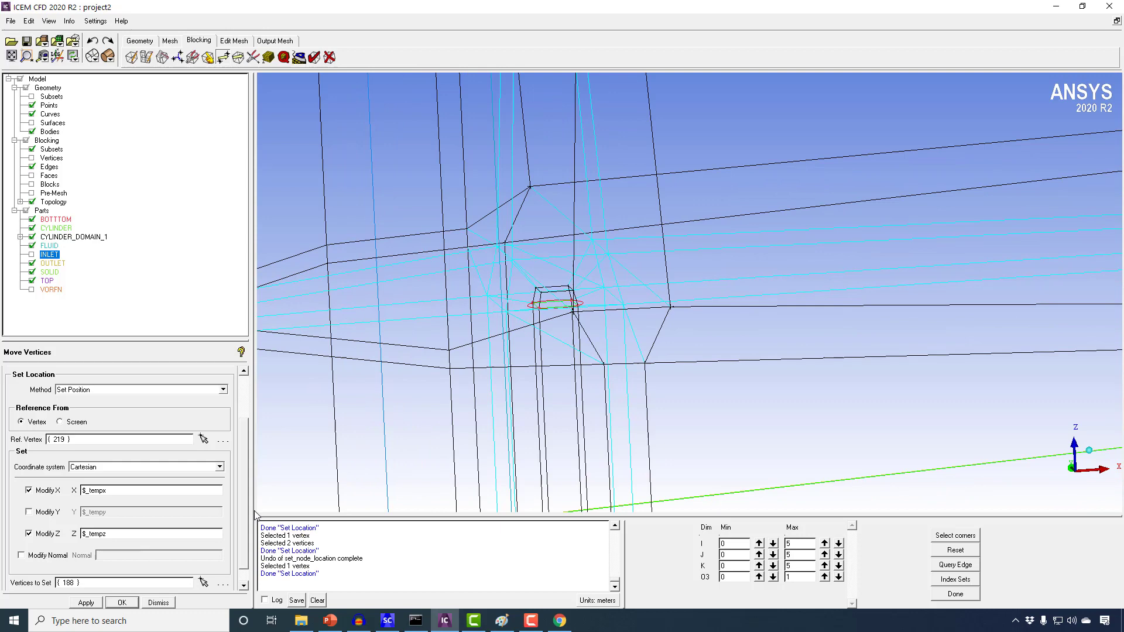
{"action": "left_click", "coordinate": [203, 583]}
{"action": "left_click", "coordinate": [440, 219]}
{"action": "middle_click", "coordinate": [441, 219]}
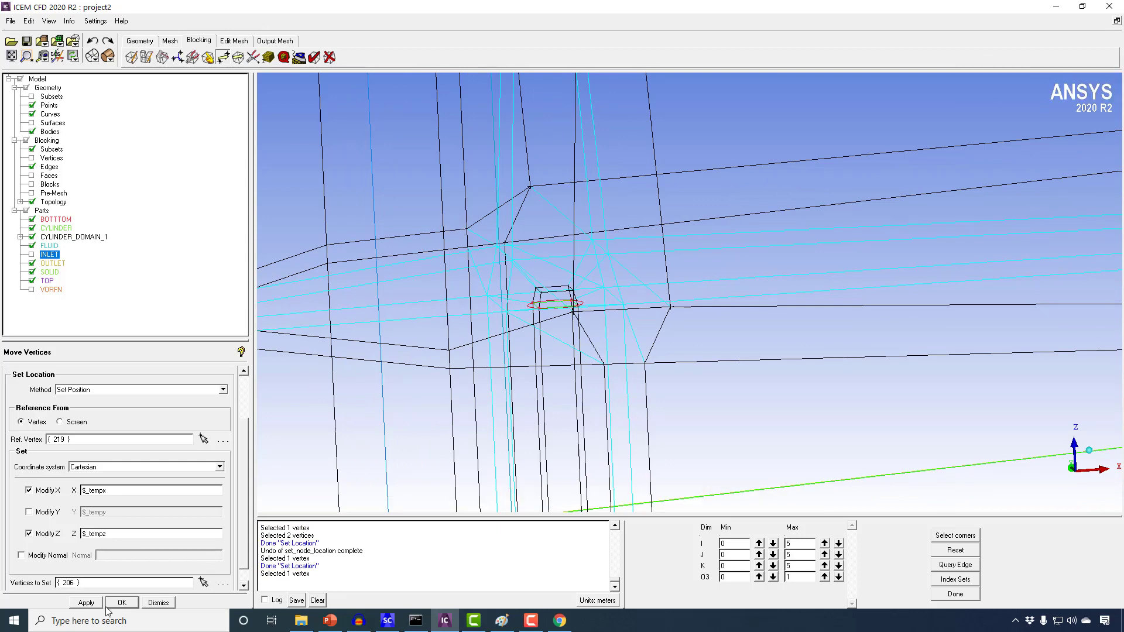
{"action": "left_click", "coordinate": [91, 600]}
Step: Set block vertices 171 and 153 to the X and Z coordinates of vertex 230 as the new reference
{"action": "left_click_drag", "start_coordinate": [377, 331], "coordinate": [350, 329]}
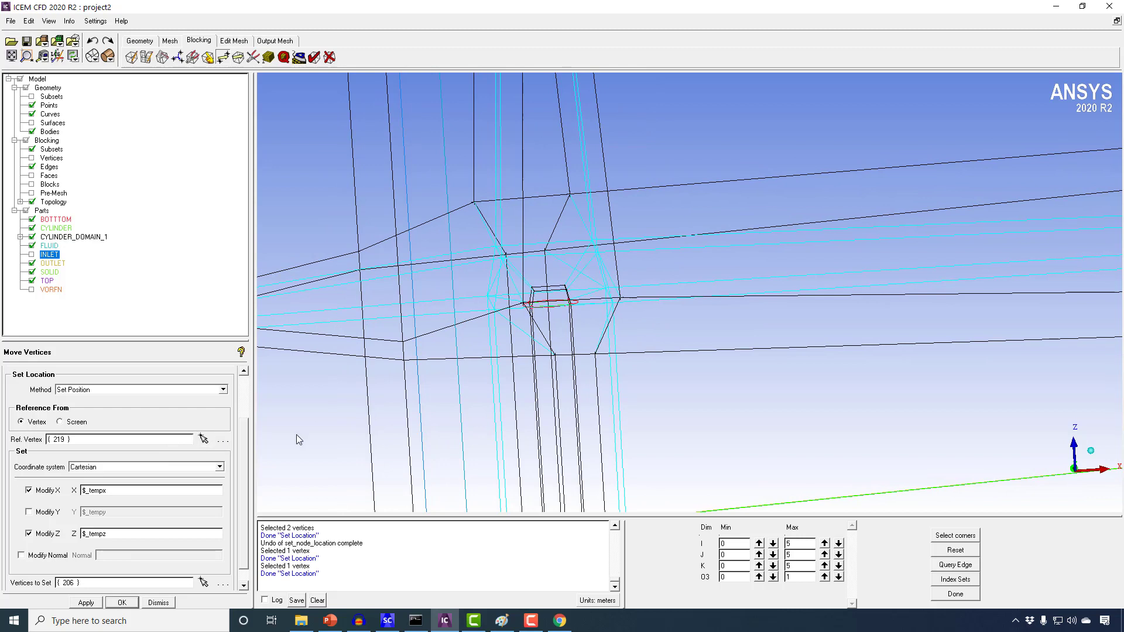
{"action": "left_click", "coordinate": [203, 439]}
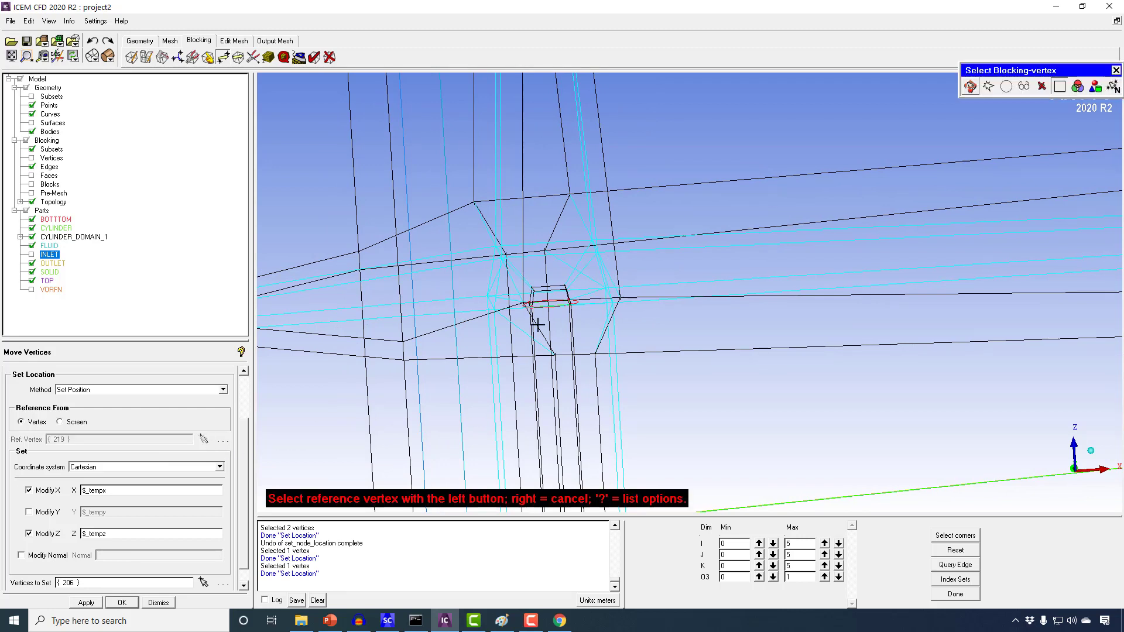
{"action": "left_click", "coordinate": [597, 292]}
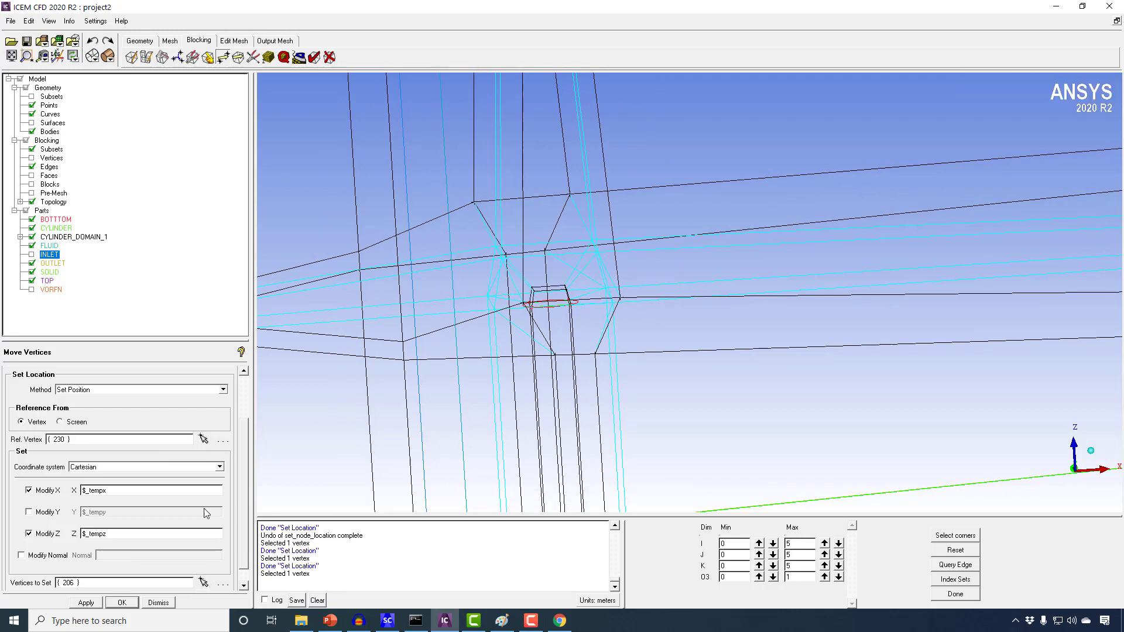
{"action": "left_click", "coordinate": [204, 583]}
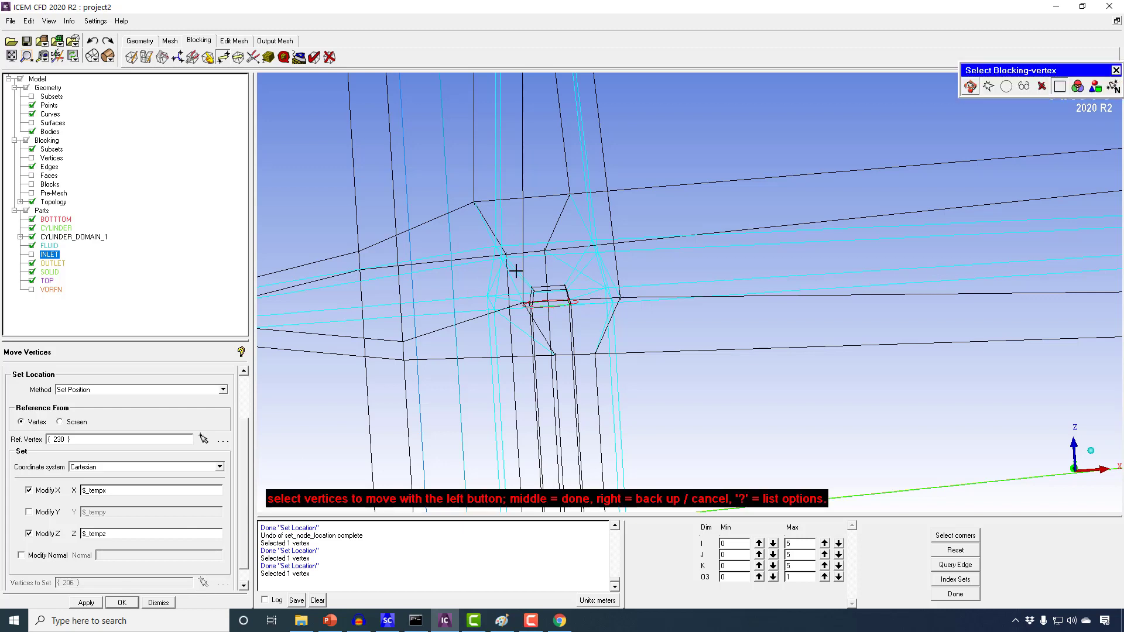
{"action": "left_click", "coordinate": [594, 356]}
{"action": "middle_click", "coordinate": [594, 356]}
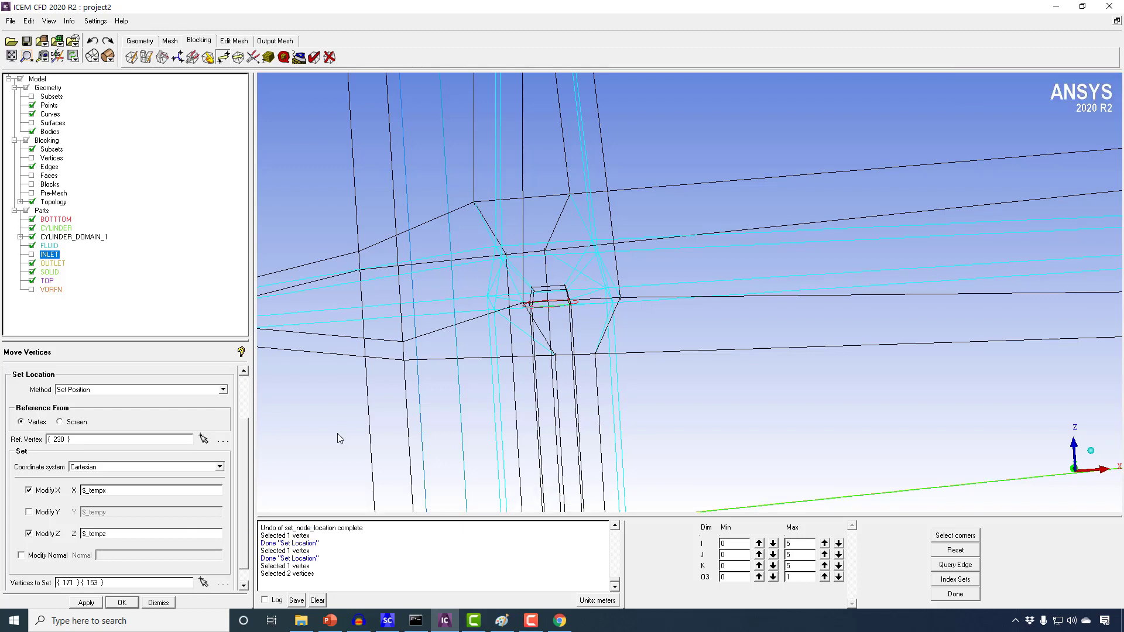
{"action": "left_click", "coordinate": [86, 602]}
Step: Make vertex 222 the reference and set block vertex 152 to its X and Z coordinates
{"action": "left_click", "coordinate": [203, 439]}
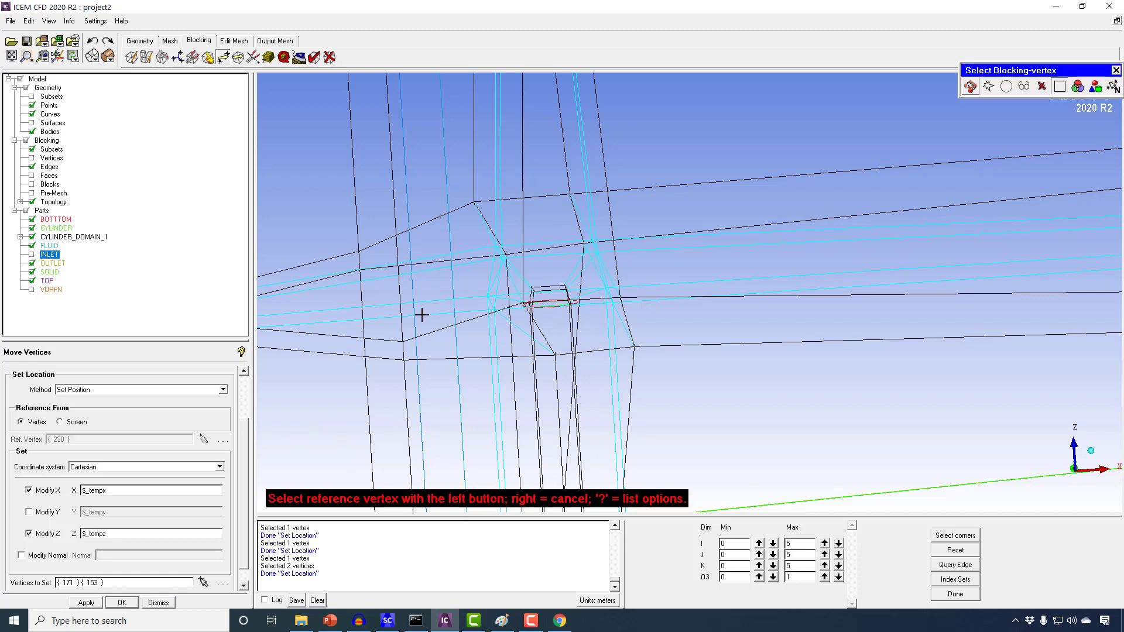
{"action": "left_click", "coordinate": [479, 309]}
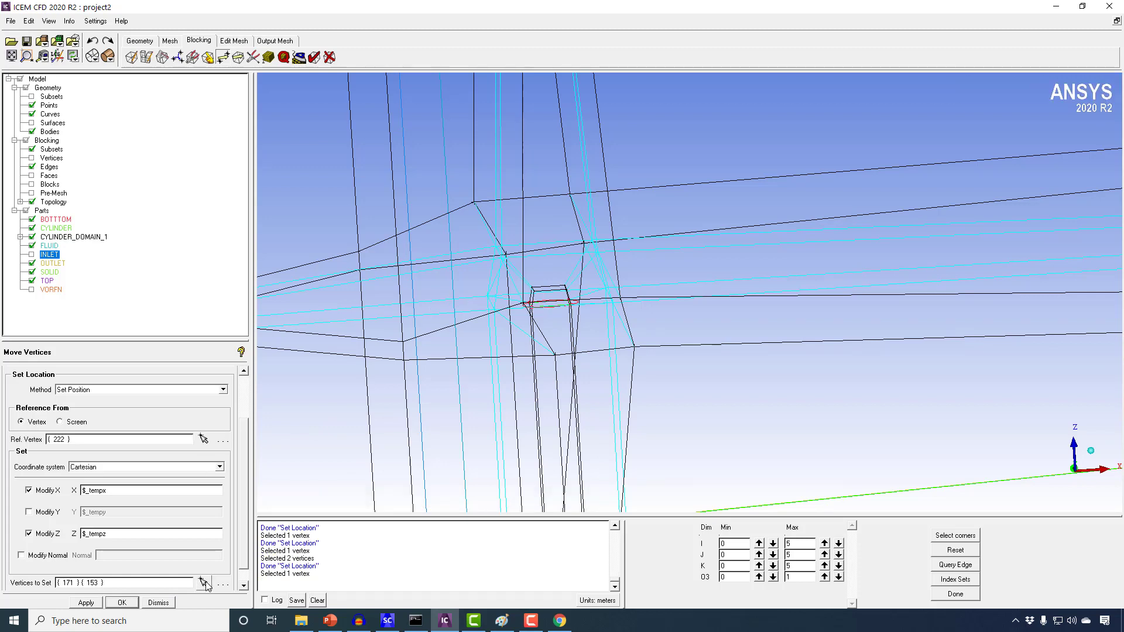
{"action": "left_click", "coordinate": [203, 582]}
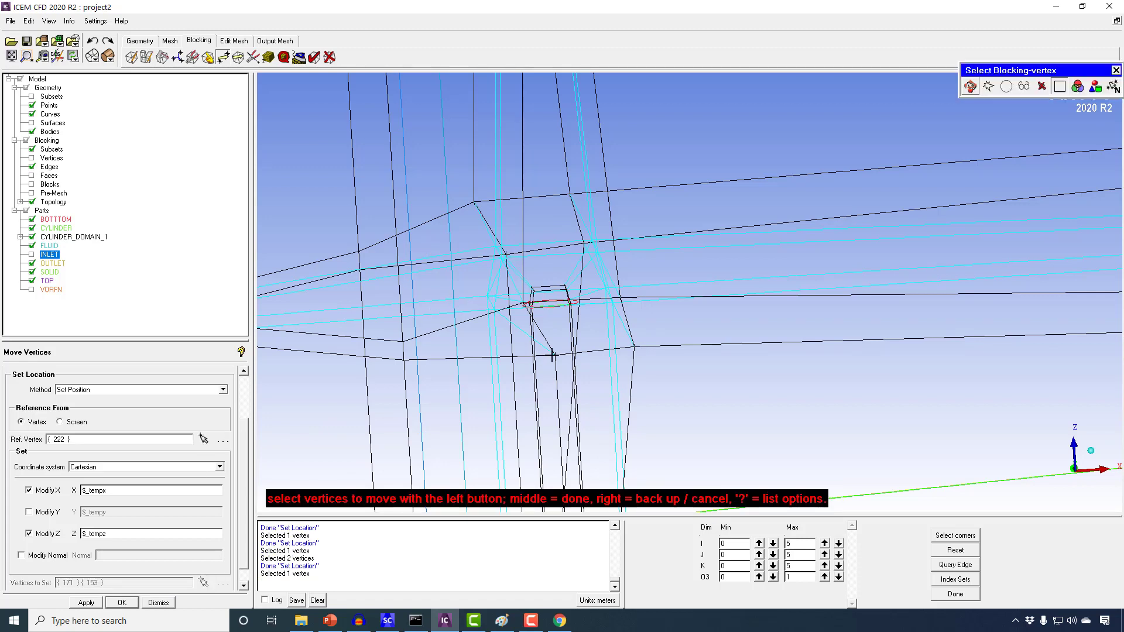
{"action": "middle_click", "coordinate": [522, 358]}
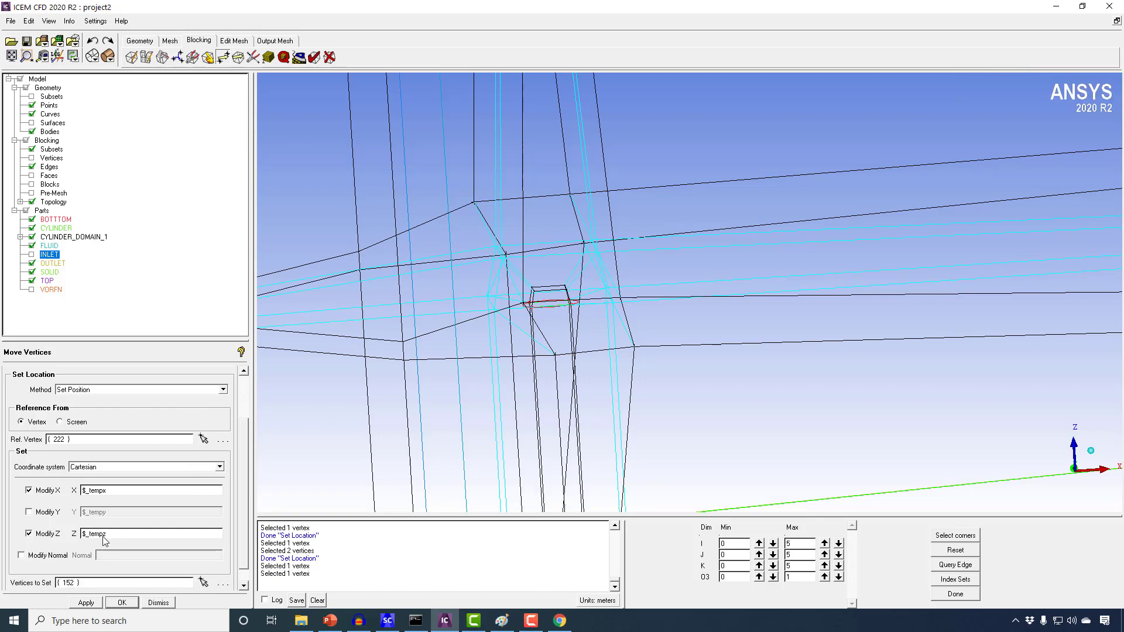
{"action": "left_click", "coordinate": [85, 602]}
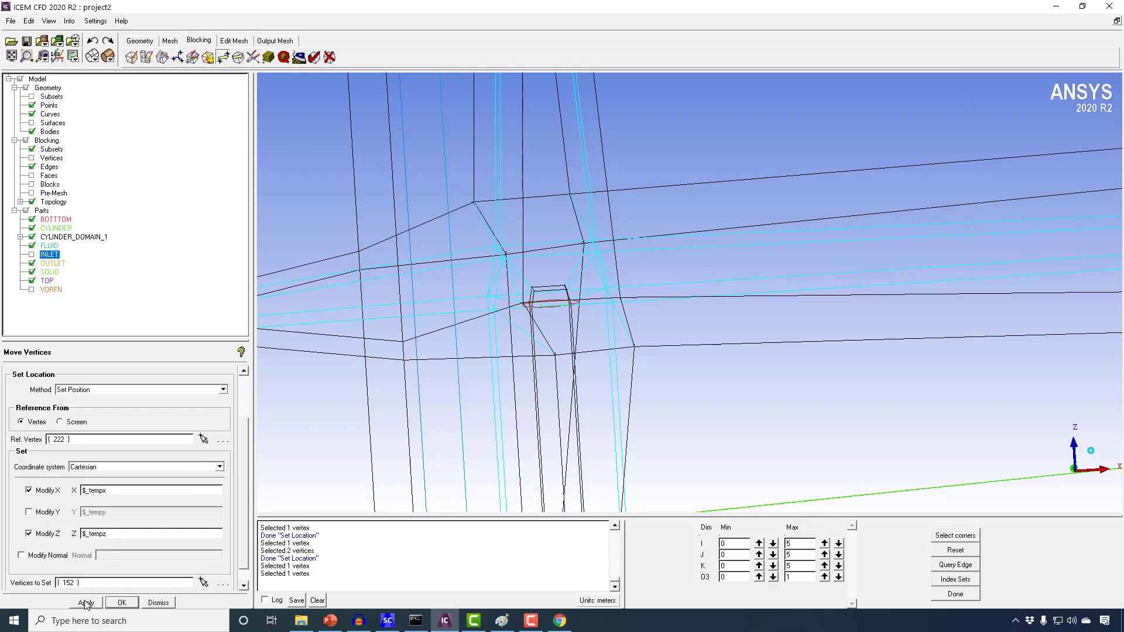
Step: Set block vertex 170 to the X and Z coordinates of reference vertex 222
{"action": "left_click", "coordinate": [203, 583]}
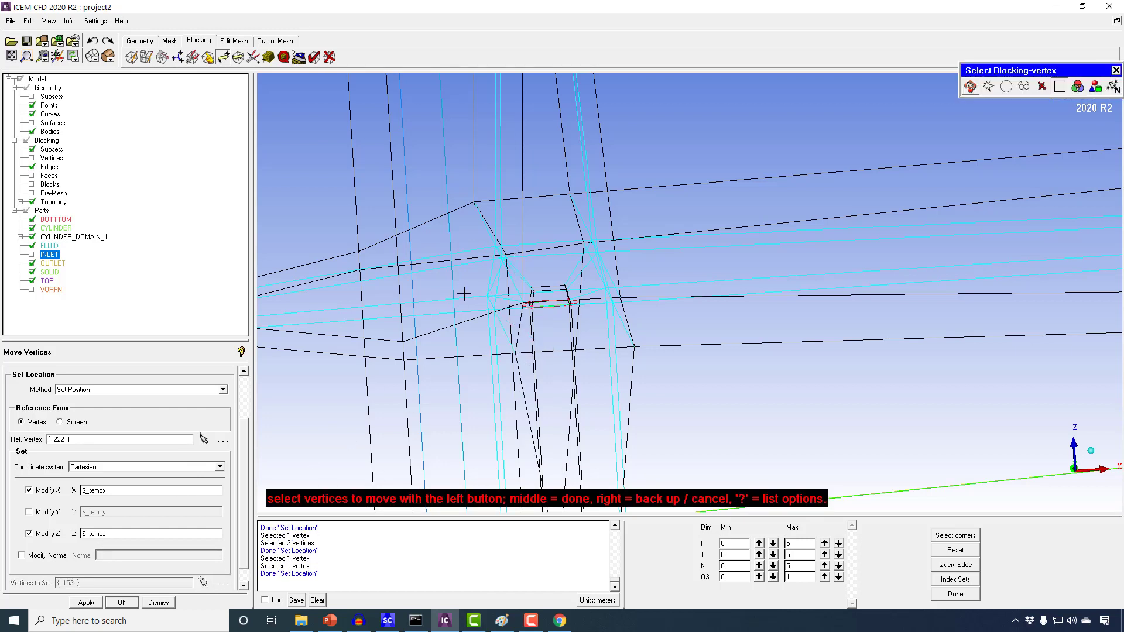
{"action": "left_click", "coordinate": [507, 253]}
{"action": "middle_click", "coordinate": [438, 301]}
{"action": "left_click", "coordinate": [84, 604]}
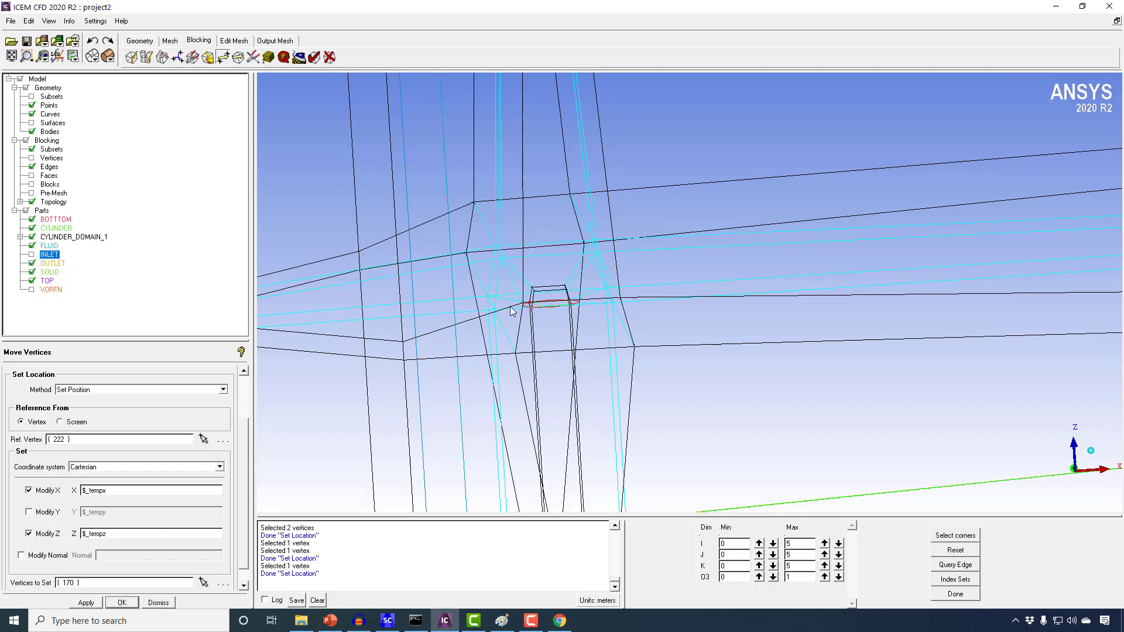
Step: Set vertices 187, 205, 193 and 199 to only the Z coordinate of new reference vertex 223
{"action": "left_click_drag", "start_coordinate": [514, 311], "coordinate": [492, 269]}
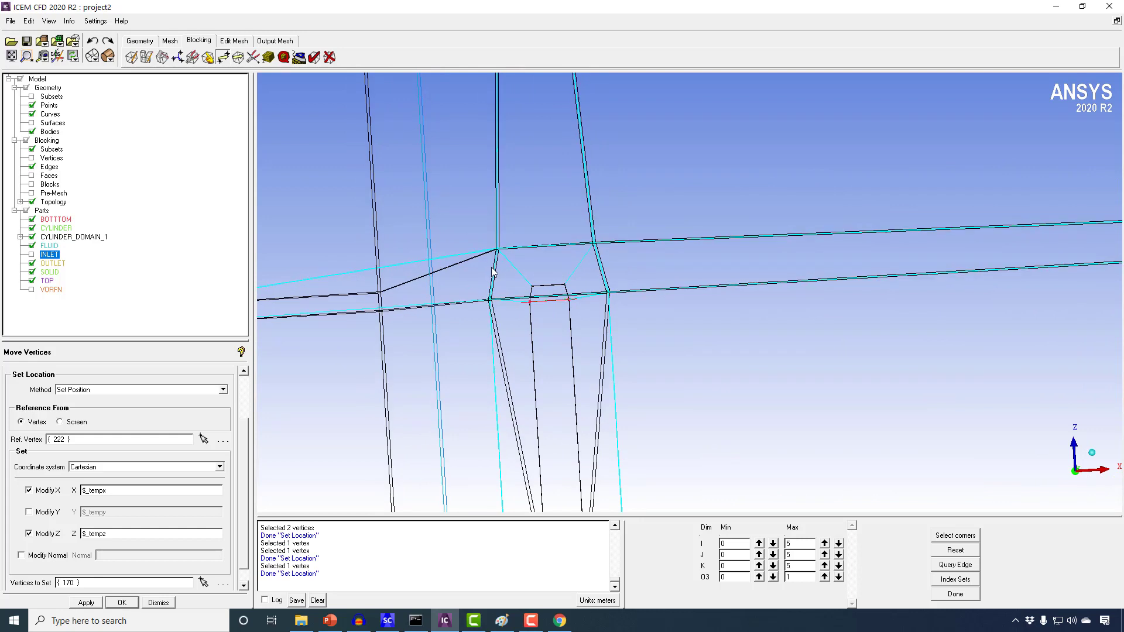
{"action": "middle_click_drag", "start_coordinate": [492, 269], "coordinate": [543, 269]}
{"action": "left_click", "coordinate": [204, 439]}
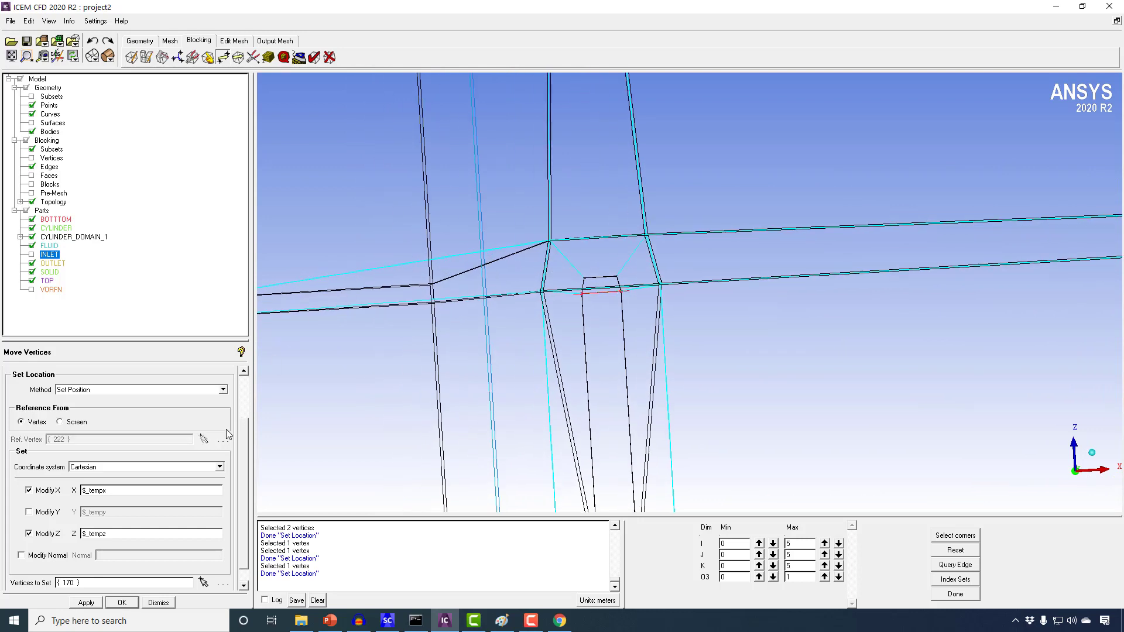
{"action": "left_click", "coordinate": [547, 240]}
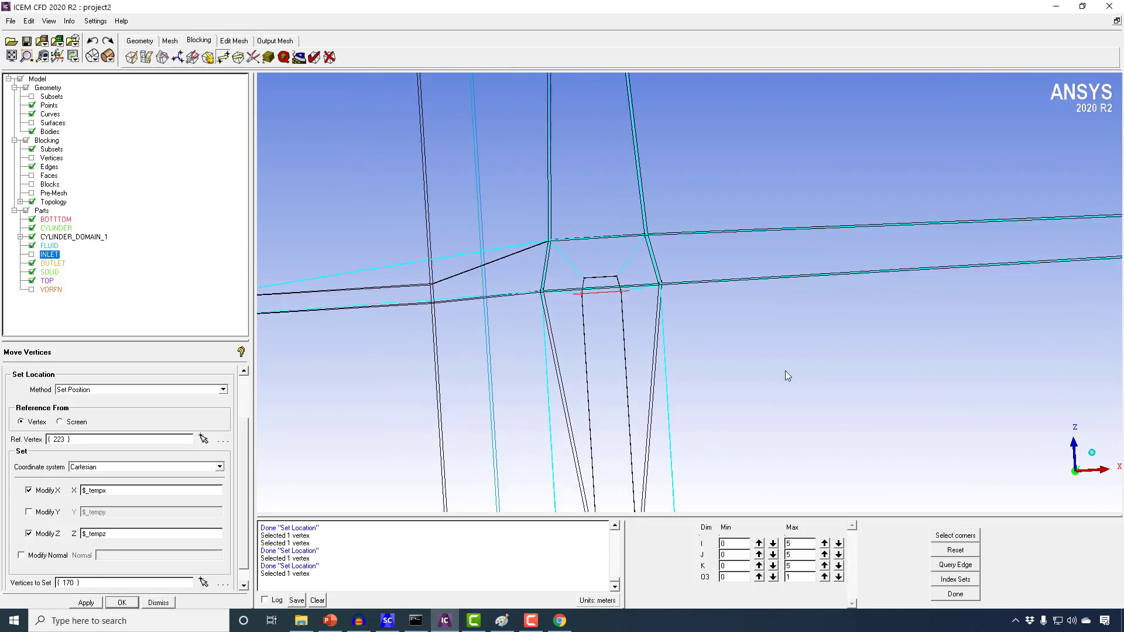
{"action": "left_click", "coordinate": [50, 493]}
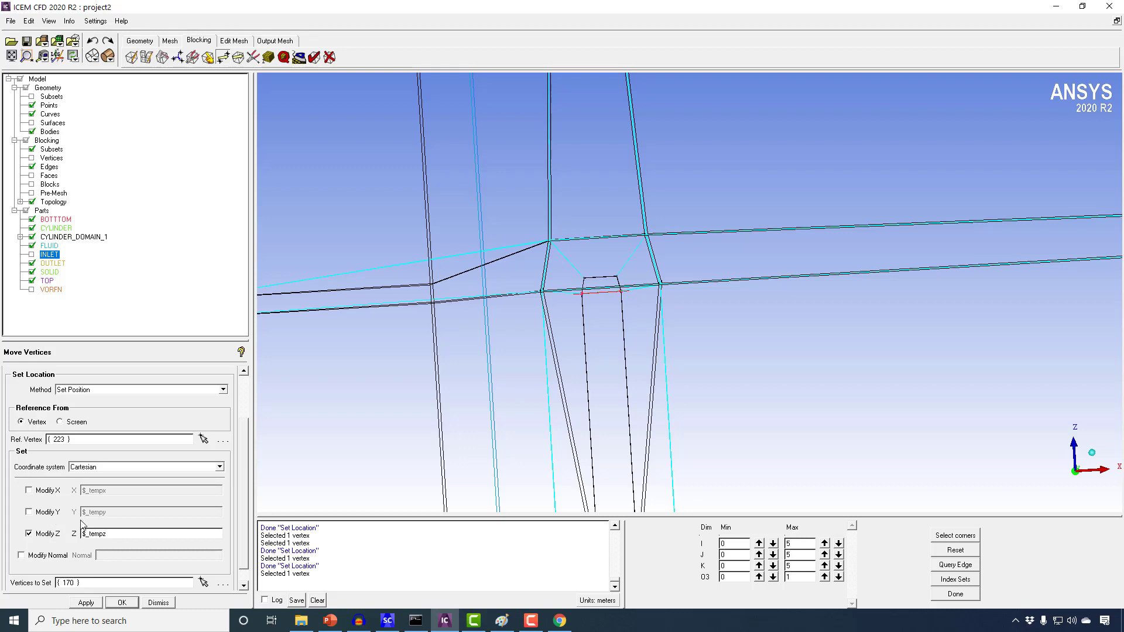
{"action": "left_click", "coordinate": [203, 582]}
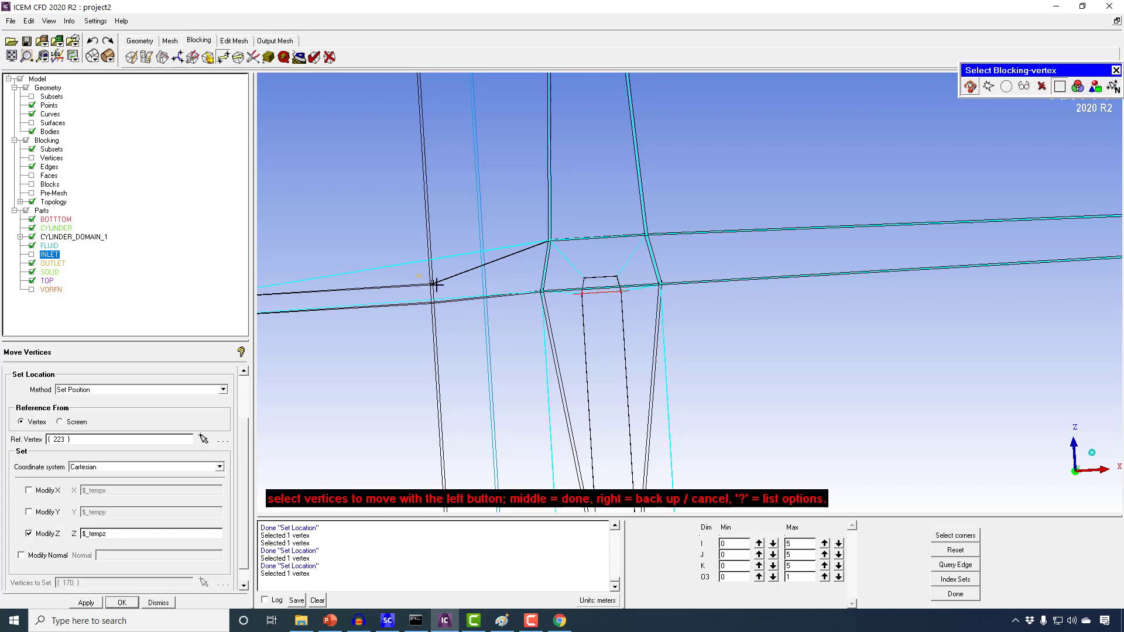
{"action": "scroll", "coordinate": [444, 287], "scroll_direction": "down", "scroll_amount": 6}
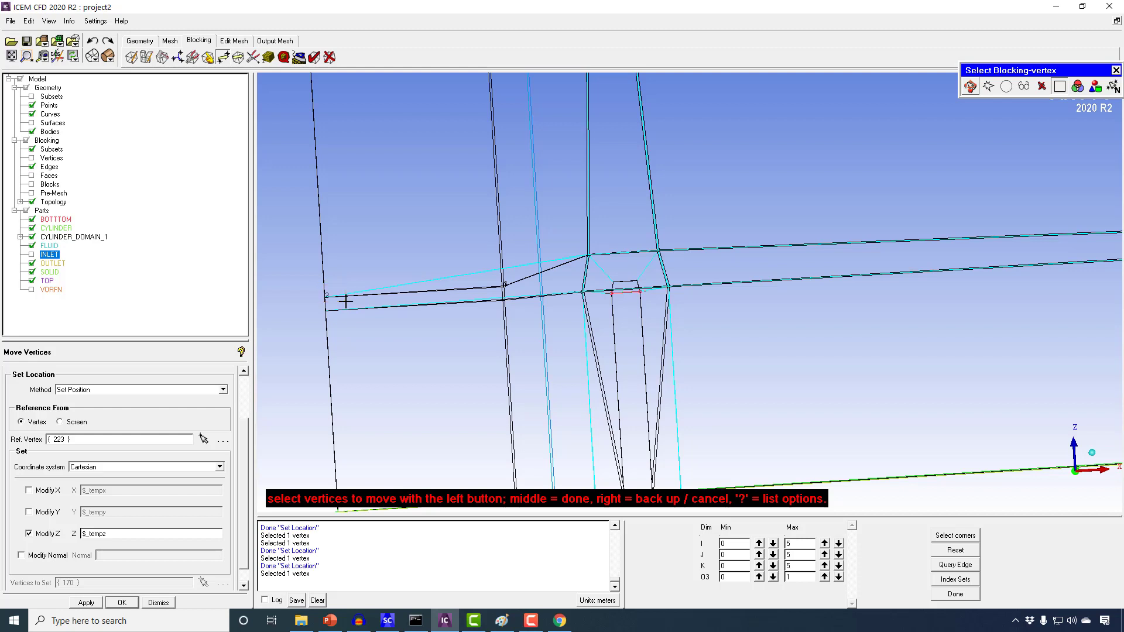
{"action": "middle_click", "coordinate": [345, 302]}
{"action": "left_click", "coordinate": [87, 603]}
Step: Make vertex 152 the reference and set vertices 151, 169, 157 and 163 to its Z coordinate
{"action": "middle_click_drag", "start_coordinate": [448, 376], "coordinate": [431, 346]}
{"action": "left_click", "coordinate": [204, 439]}
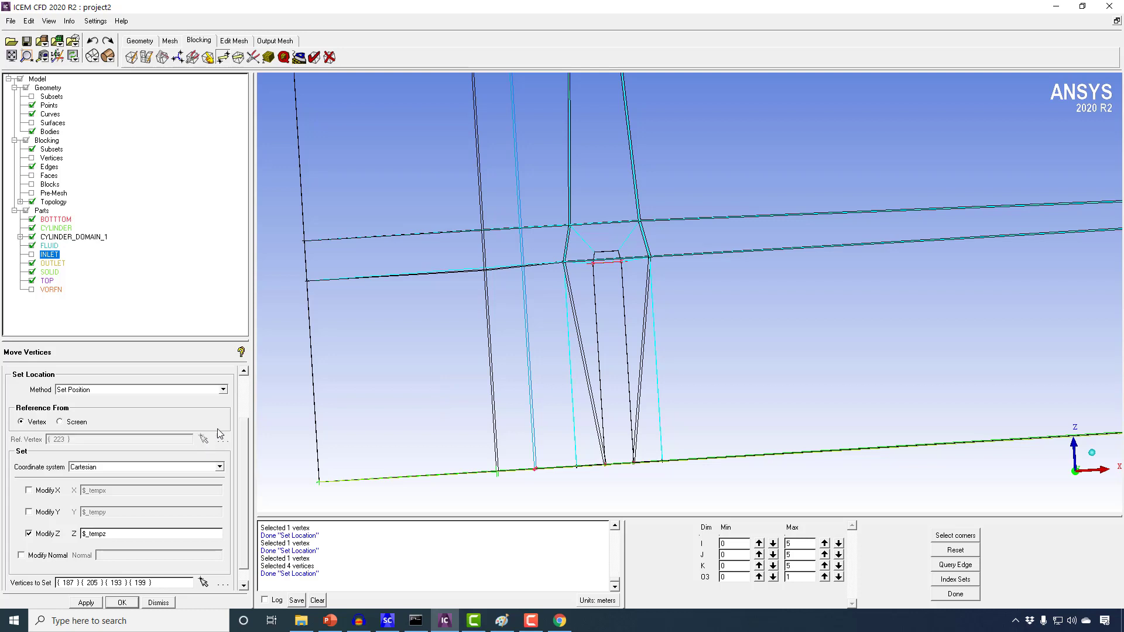
{"action": "left_click", "coordinate": [561, 264]}
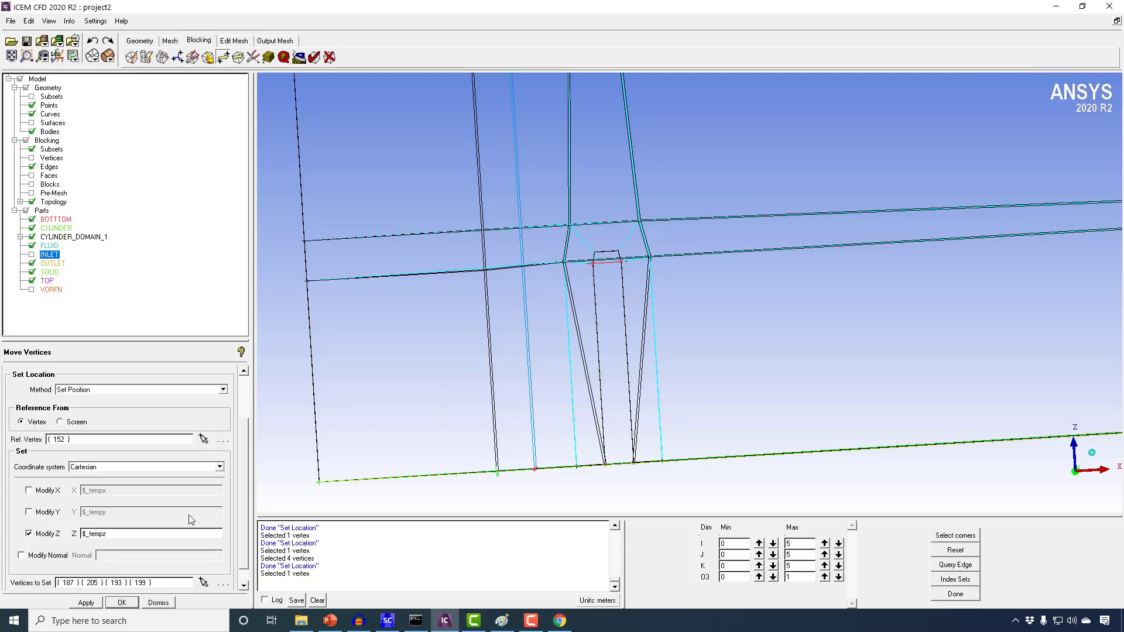
{"action": "left_click", "coordinate": [203, 582]}
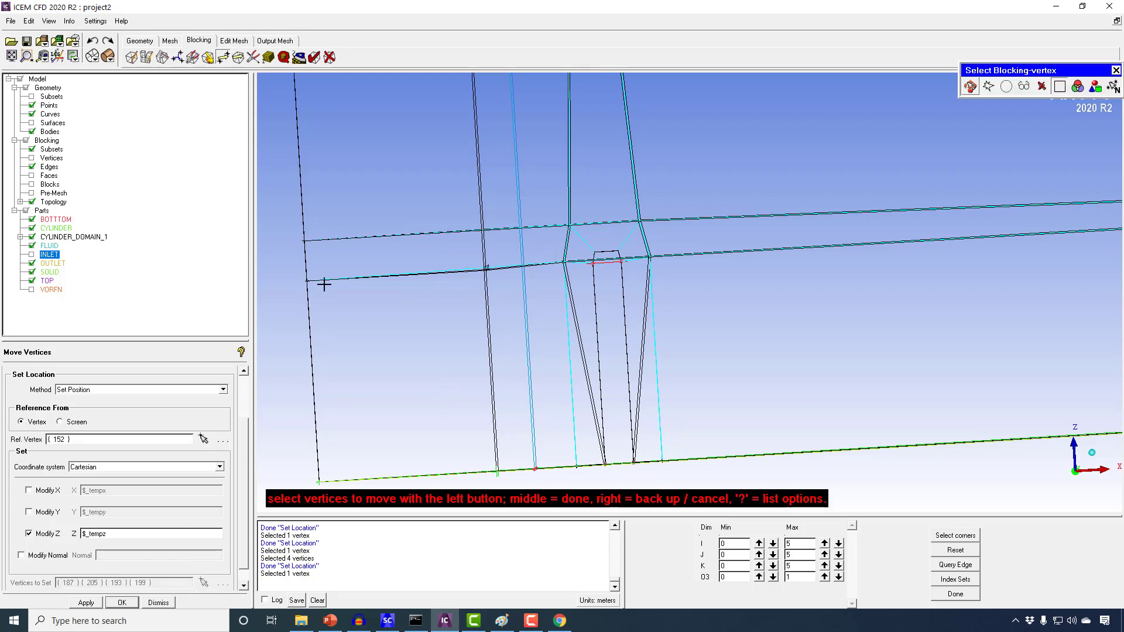
{"action": "middle_click", "coordinate": [334, 304]}
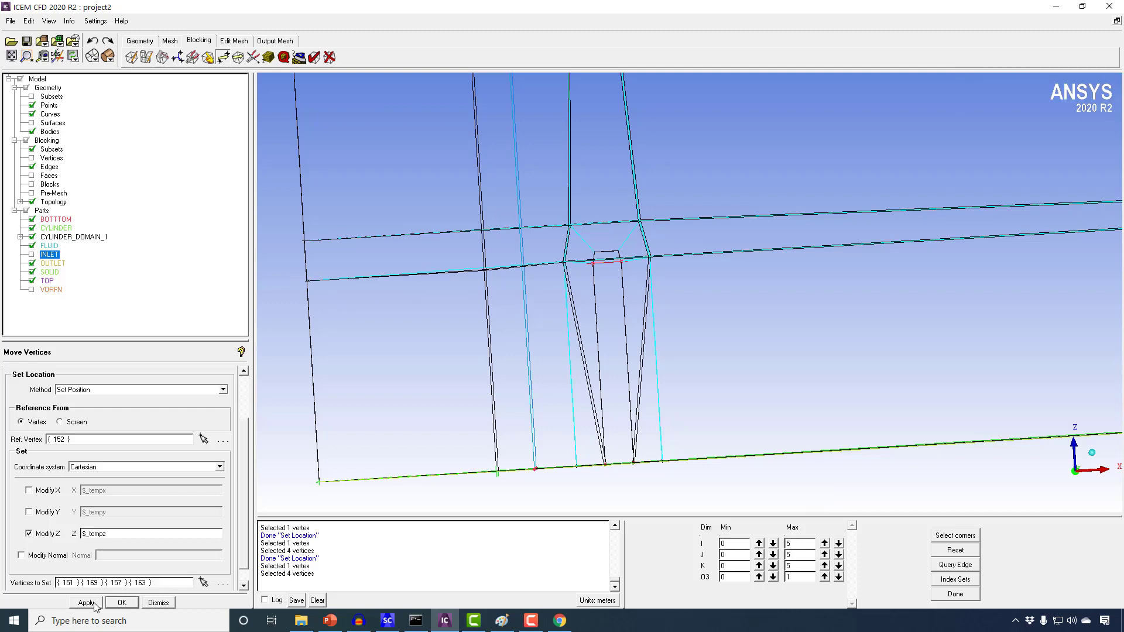
{"action": "left_click", "coordinate": [86, 602]}
Step: Set outlet-side vertices 190, 196, 202 and 208 to the Z coordinate of new reference vertex 189
{"action": "middle_click_drag", "start_coordinate": [771, 267], "coordinate": [458, 316]}
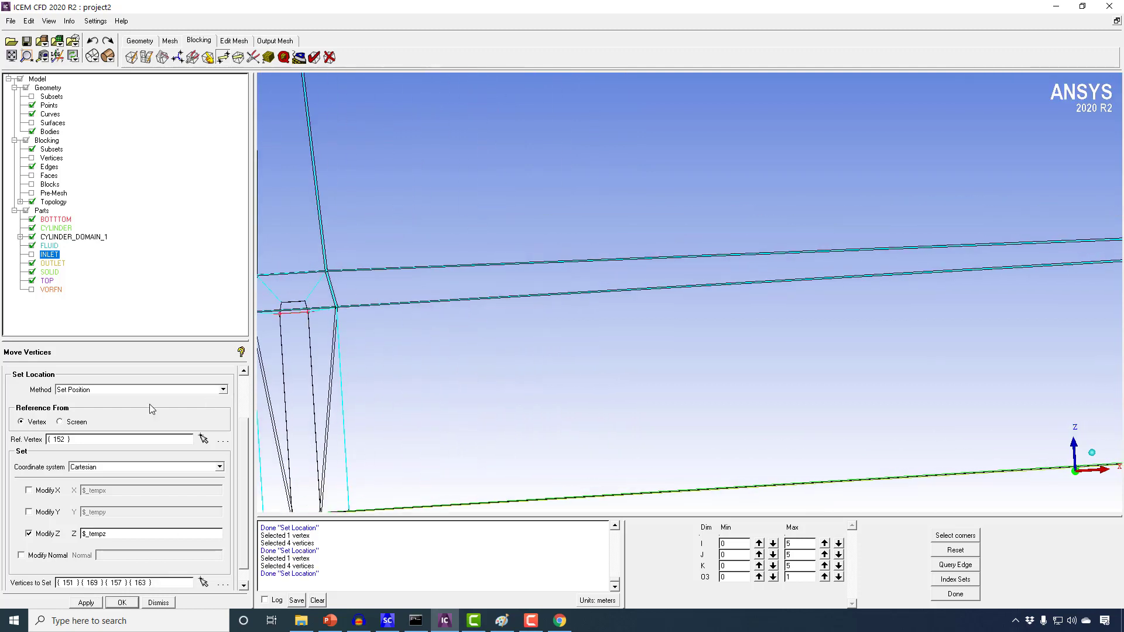
{"action": "left_click", "coordinate": [204, 439]}
{"action": "left_click", "coordinate": [321, 272]}
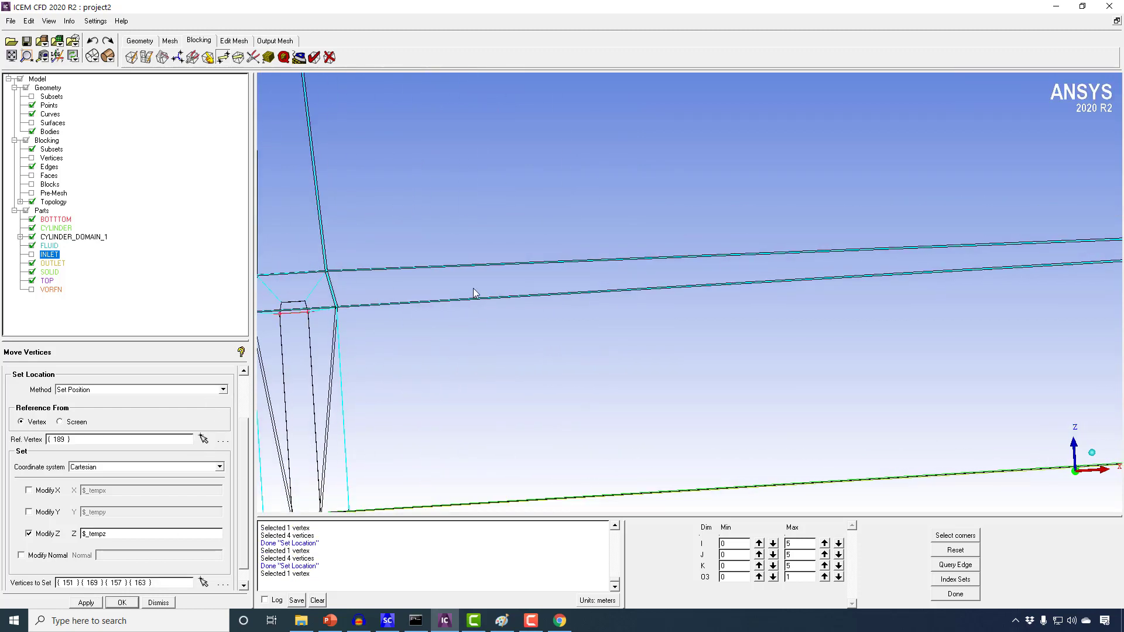
{"action": "middle_click_drag", "start_coordinate": [472, 293], "coordinate": [537, 352]}
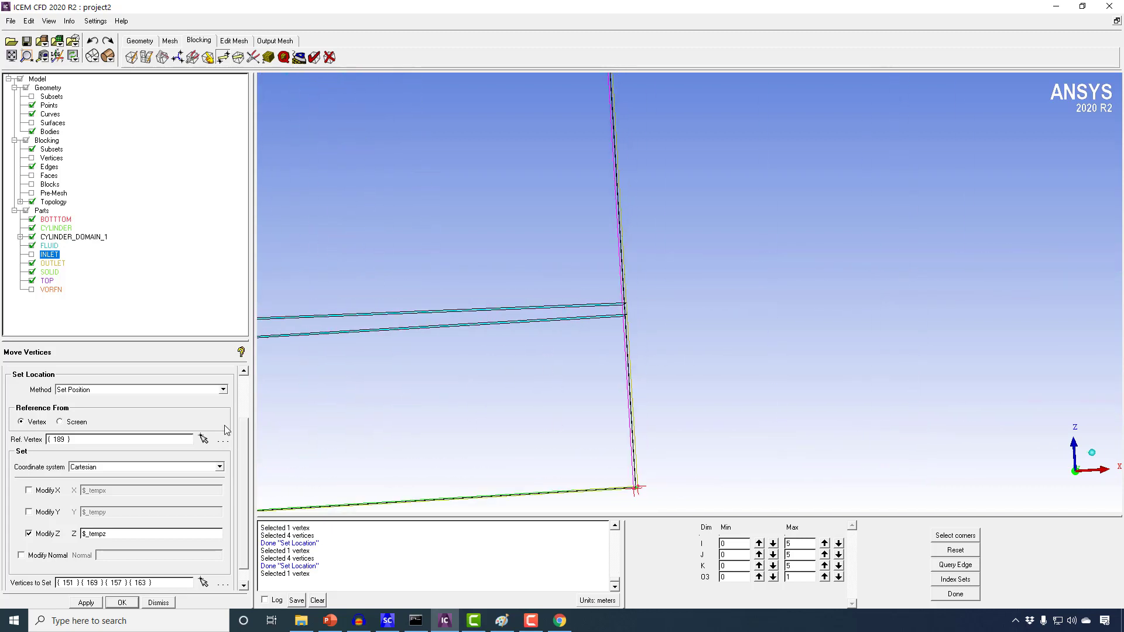
{"action": "left_click", "coordinate": [202, 583]}
{"action": "left_click_drag", "start_coordinate": [614, 298], "coordinate": [303, 420]}
{"action": "middle_click", "coordinate": [642, 308]}
{"action": "left_click", "coordinate": [86, 602]}
Step: Make vertex 226 the reference and set outlet-side vertices 154, 160, 166 and 172 to its Z coordinate
{"action": "left_click", "coordinate": [203, 439]}
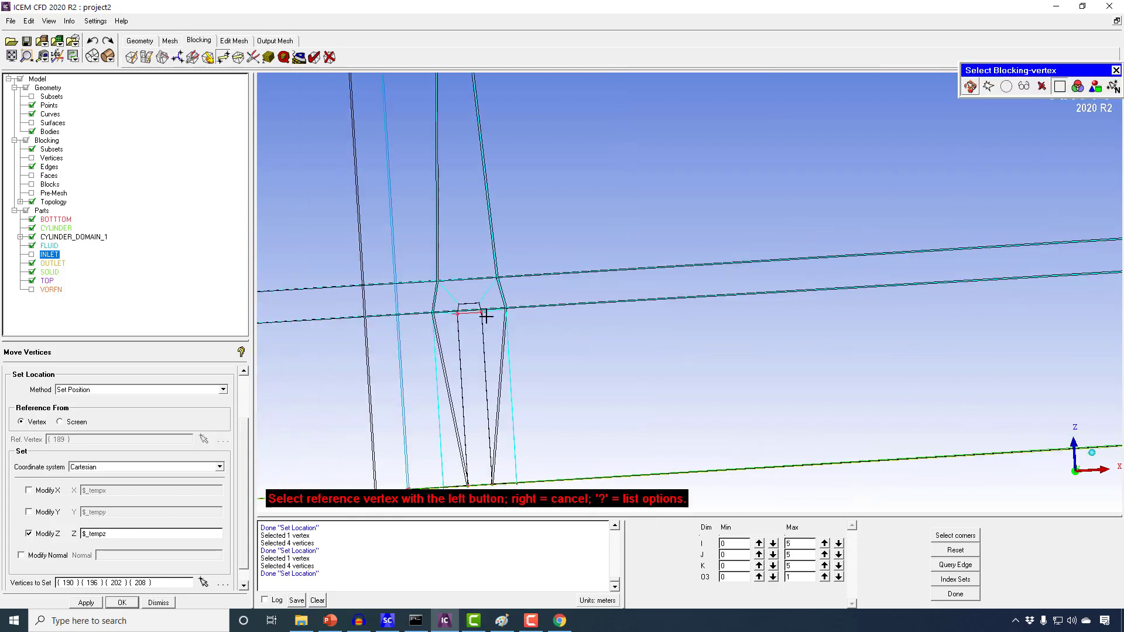
{"action": "left_click", "coordinate": [504, 310]}
{"action": "left_click_drag", "start_coordinate": [634, 340], "coordinate": [523, 391]}
{"action": "middle_click_drag", "start_coordinate": [522, 391], "coordinate": [394, 418]}
{"action": "left_click", "coordinate": [204, 580]}
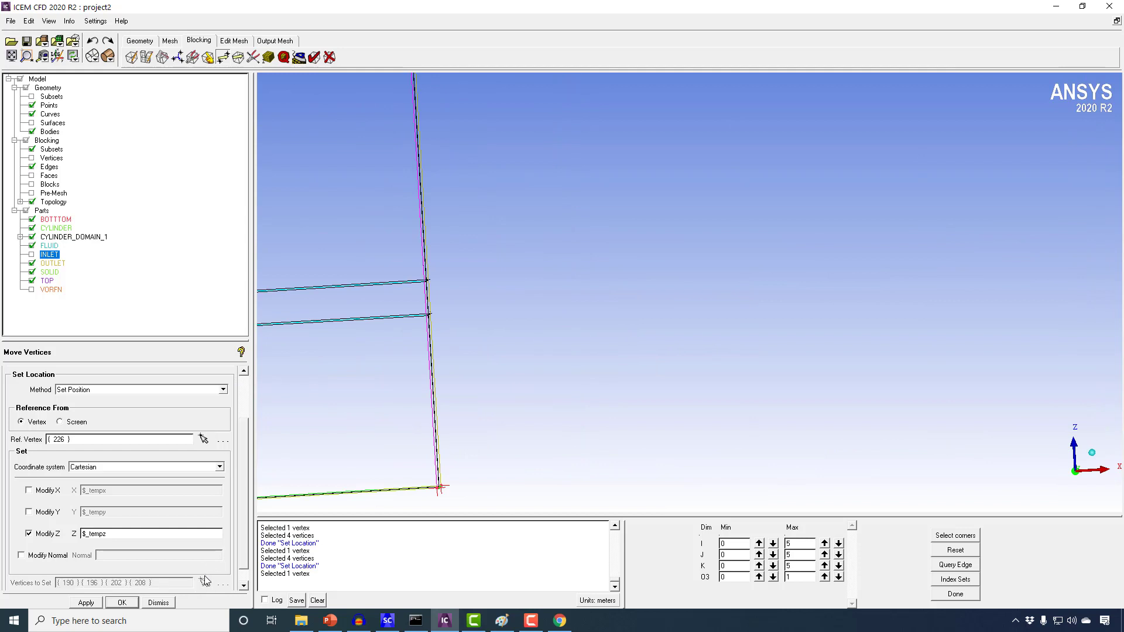
{"action": "middle_click", "coordinate": [456, 340]}
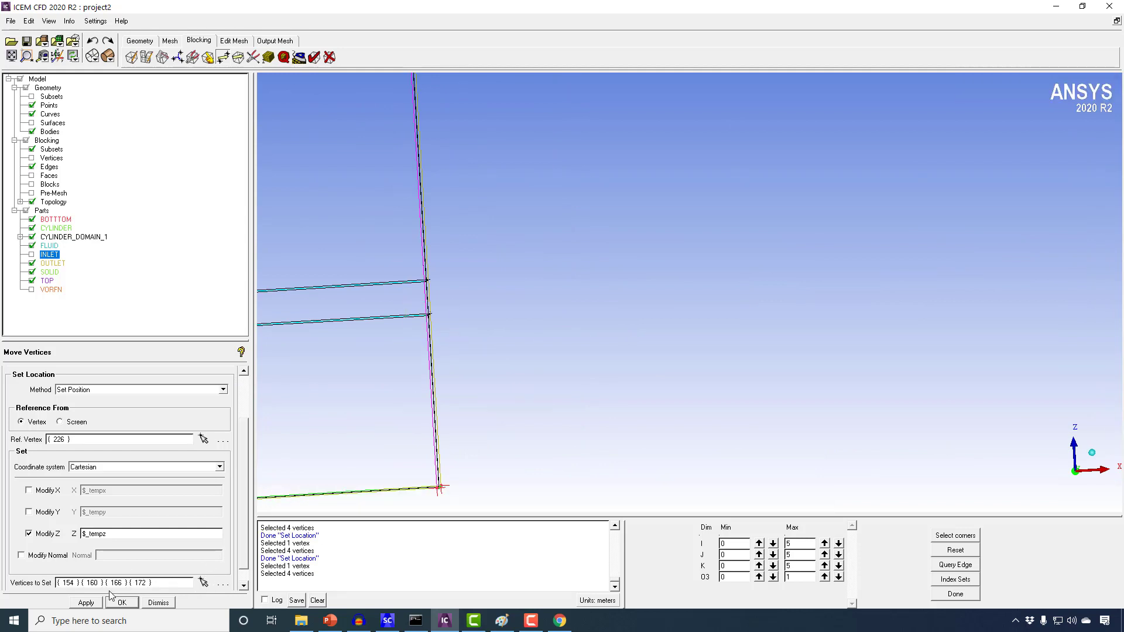
{"action": "left_click", "coordinate": [86, 603]}
Step: Limit the displayed blocking to I index 2 to 3 and hide the geometry points and curves
{"action": "left_click_drag", "start_coordinate": [373, 343], "coordinate": [479, 338]}
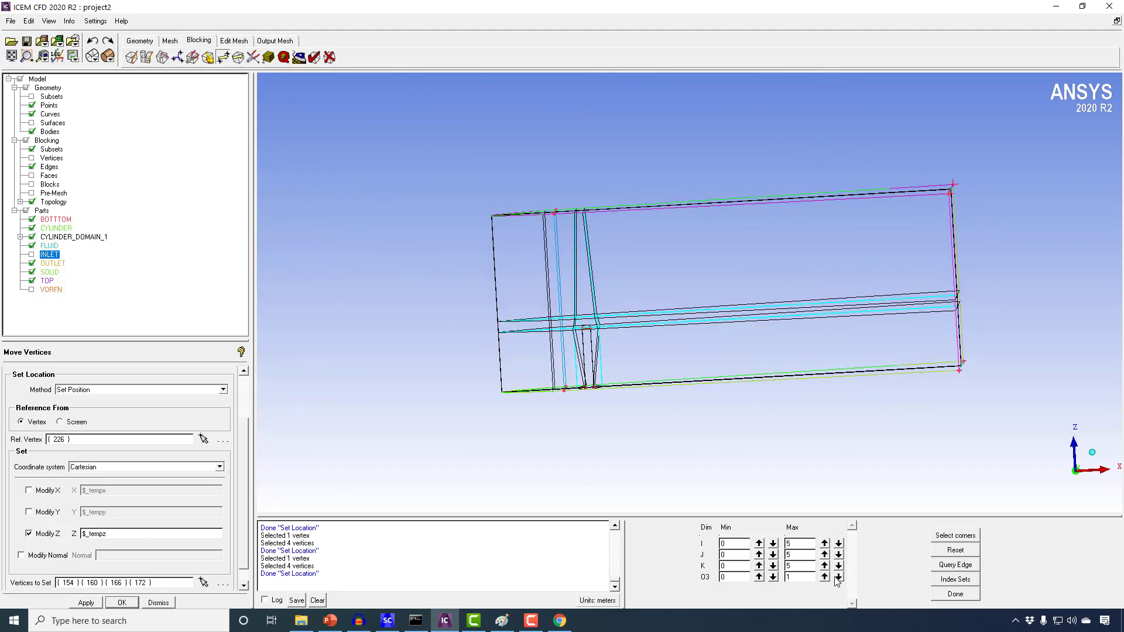
{"action": "left_click", "coordinate": [759, 543]}
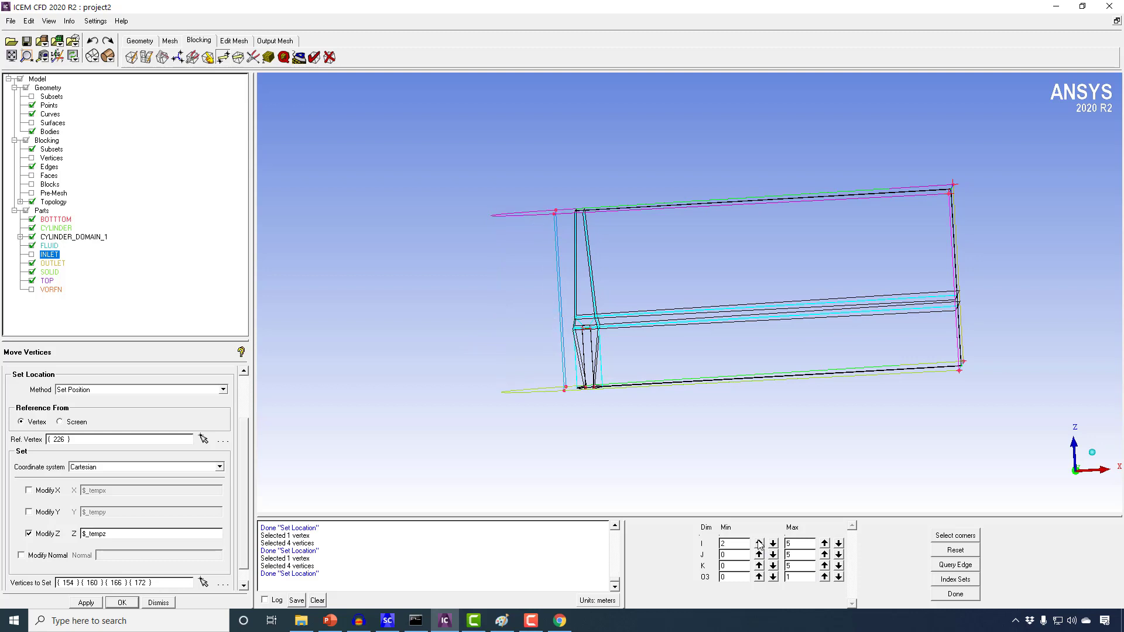
{"action": "left_click", "coordinate": [839, 543]}
{"action": "left_click_drag", "start_coordinate": [647, 386], "coordinate": [511, 233]}
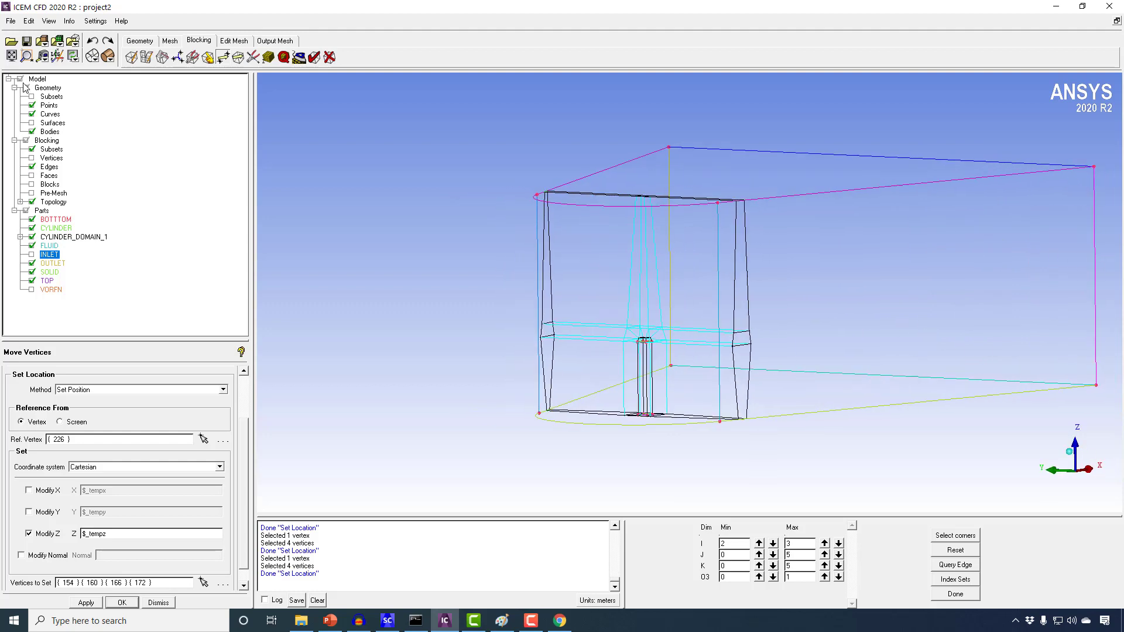
{"action": "left_click", "coordinate": [31, 113]}
{"action": "left_click", "coordinate": [32, 105]}
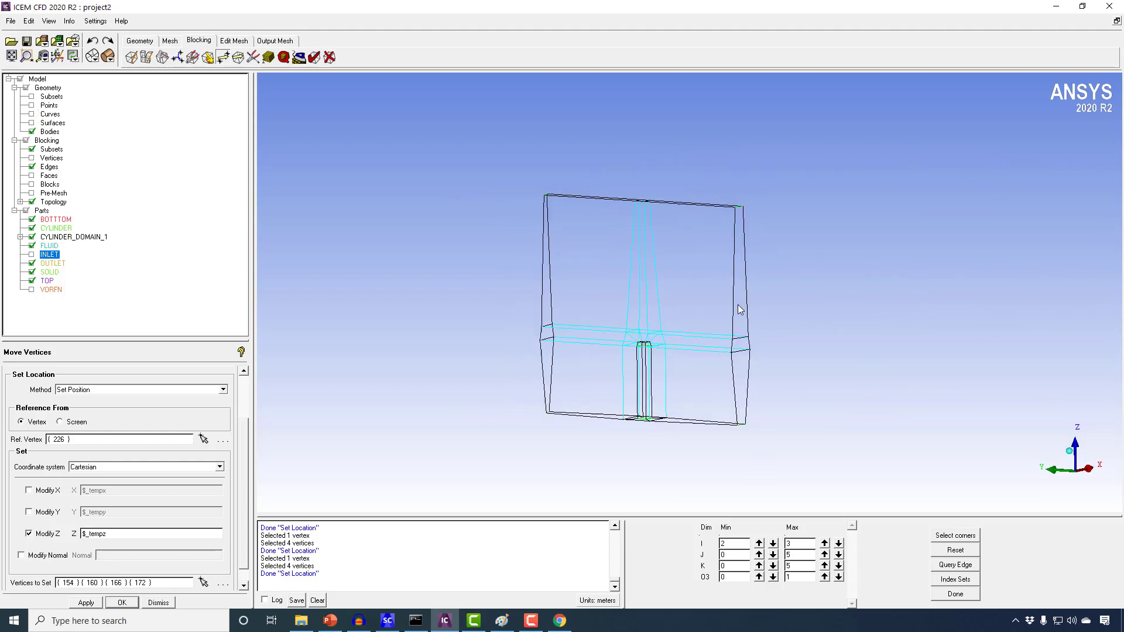
{"action": "left_click_drag", "start_coordinate": [738, 305], "coordinate": [432, 302]}
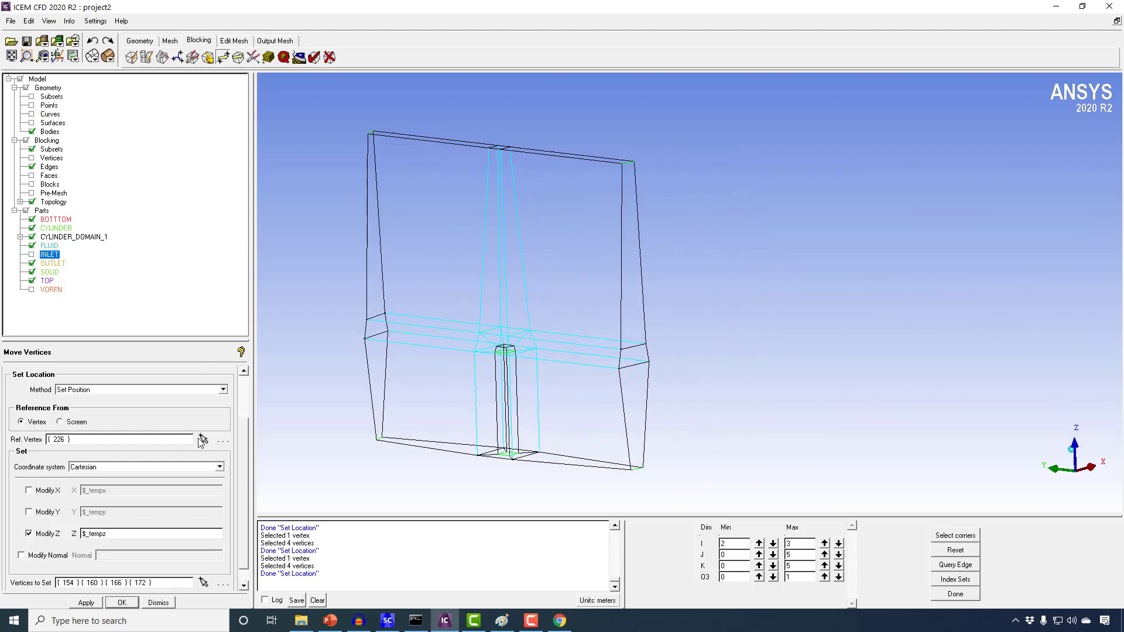
Step: Set top vertices 133, 134, 135 and 136 to only the X coordinate of reference vertex 189
{"action": "left_click", "coordinate": [201, 439]}
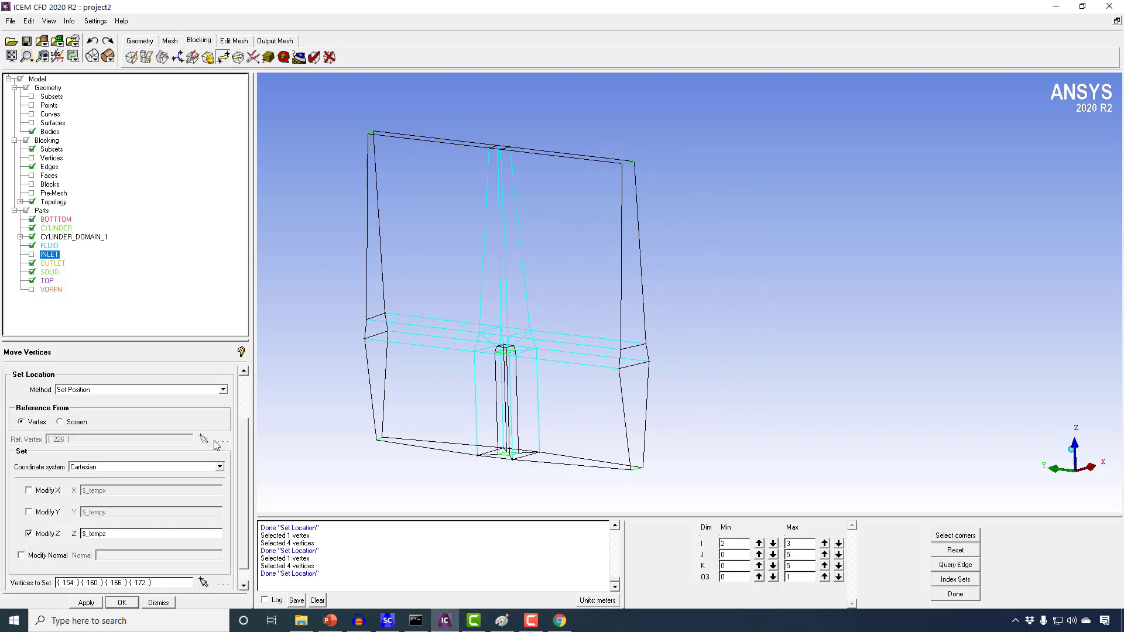
{"action": "right_click", "coordinate": [673, 339]}
{"action": "left_click_drag", "start_coordinate": [673, 340], "coordinate": [646, 358]}
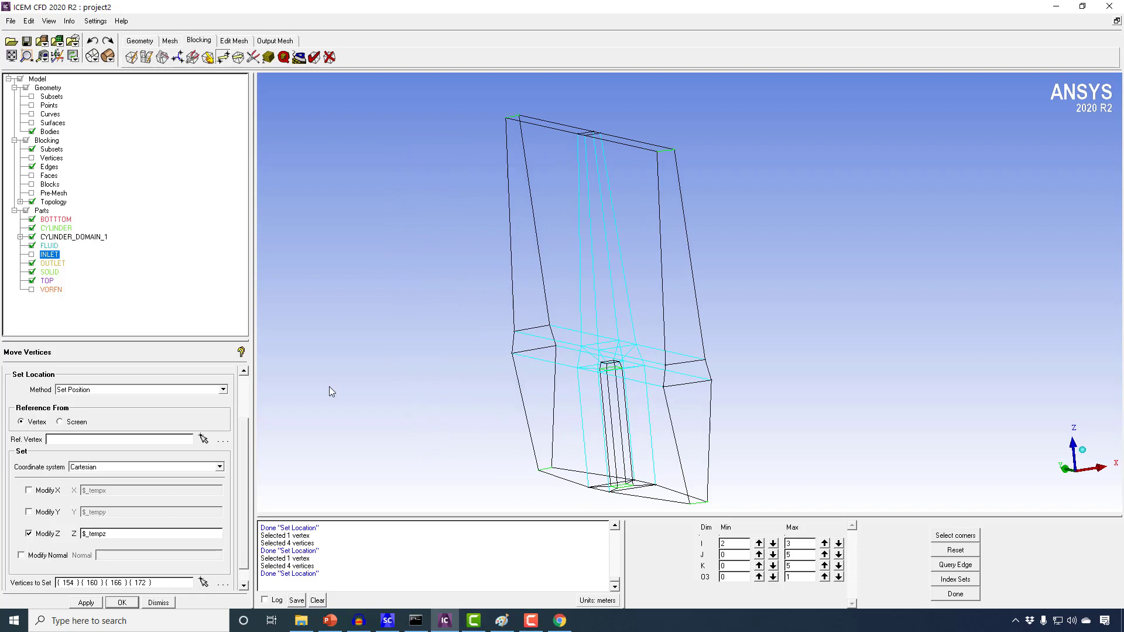
{"action": "left_click", "coordinate": [203, 439]}
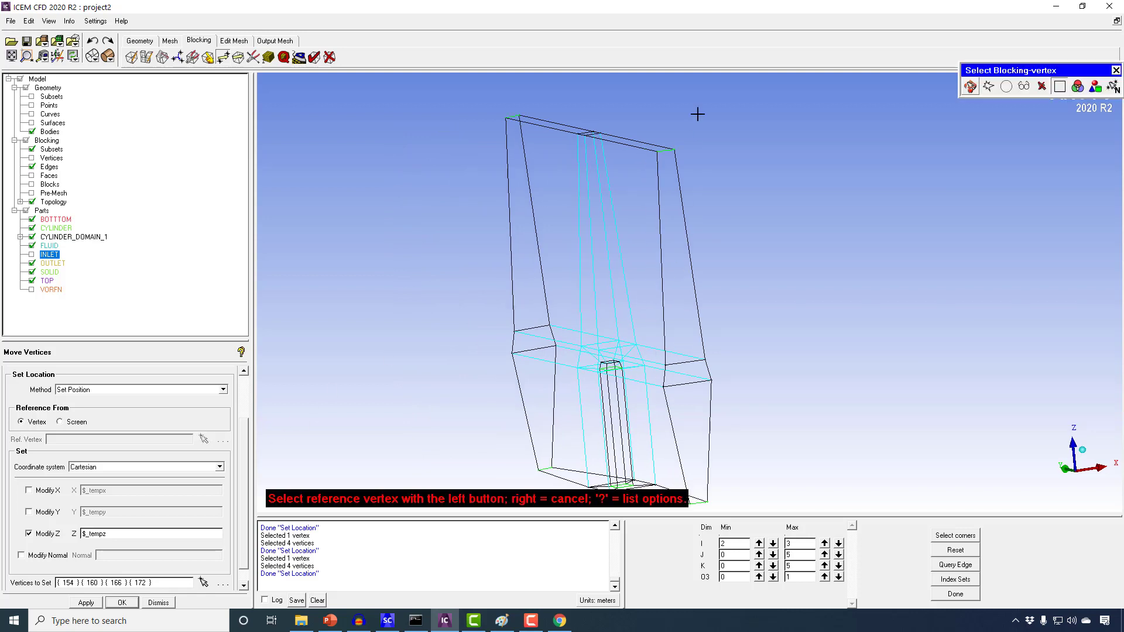
{"action": "left_click", "coordinate": [706, 358]}
{"action": "middle_click_drag", "start_coordinate": [729, 343], "coordinate": [764, 351]}
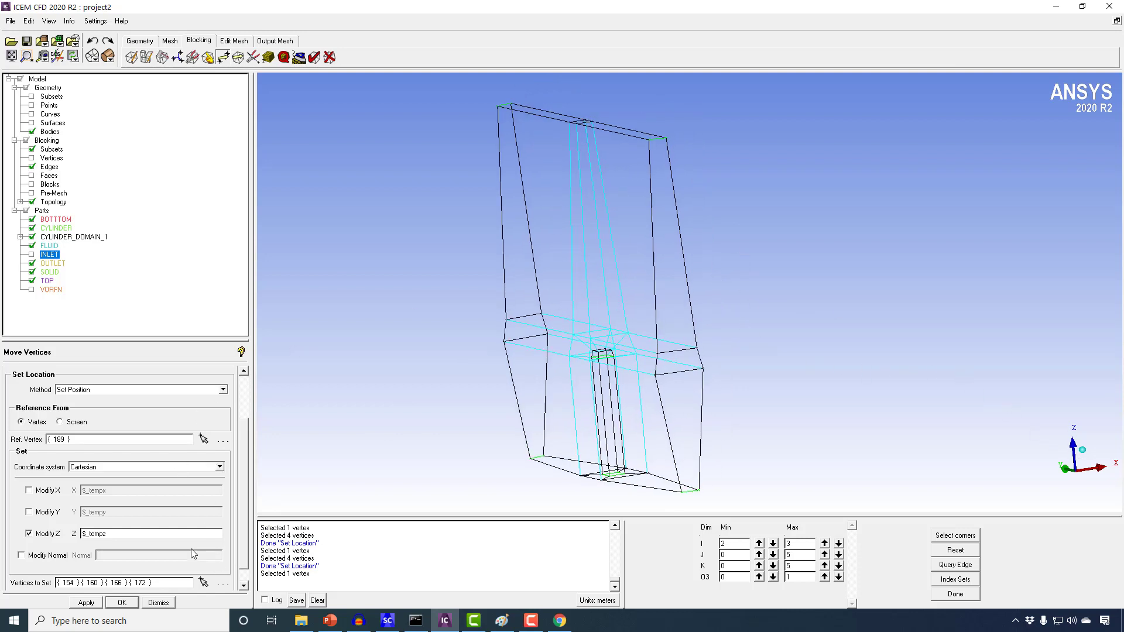
{"action": "left_click", "coordinate": [45, 537]}
{"action": "left_click", "coordinate": [46, 491]}
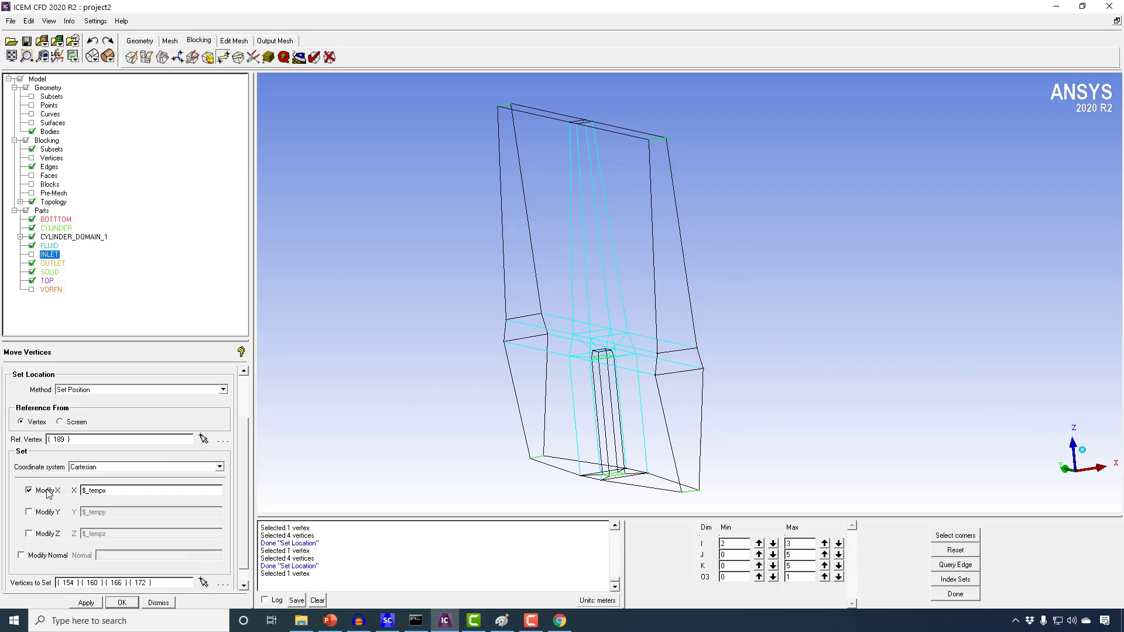
{"action": "left_click", "coordinate": [203, 582]}
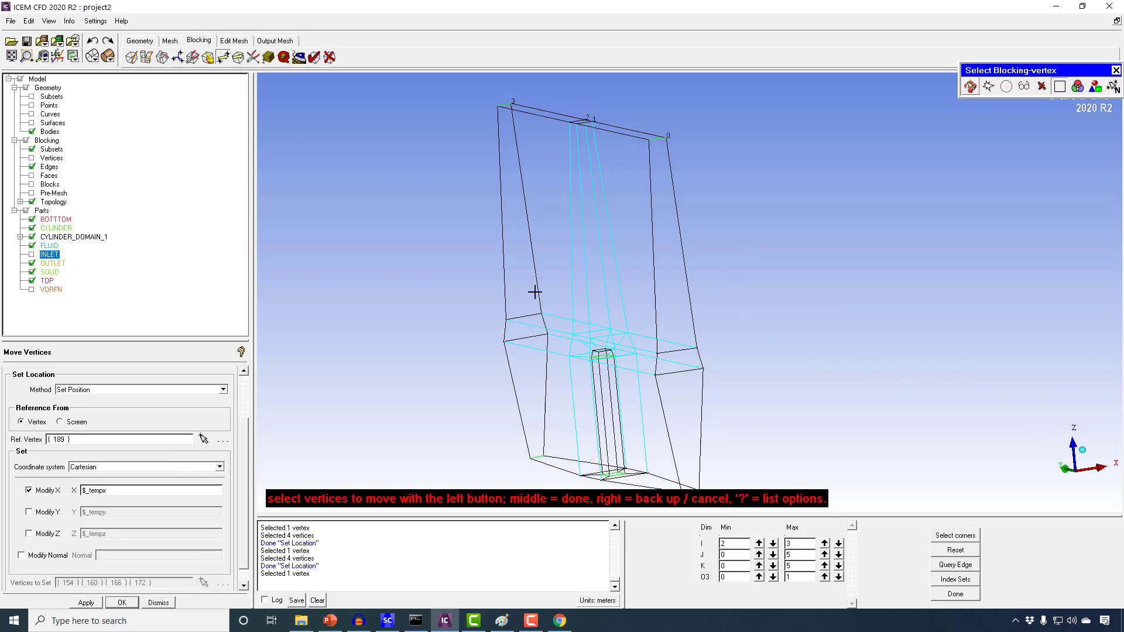
{"action": "middle_click", "coordinate": [547, 243]}
{"action": "left_click", "coordinate": [93, 603]}
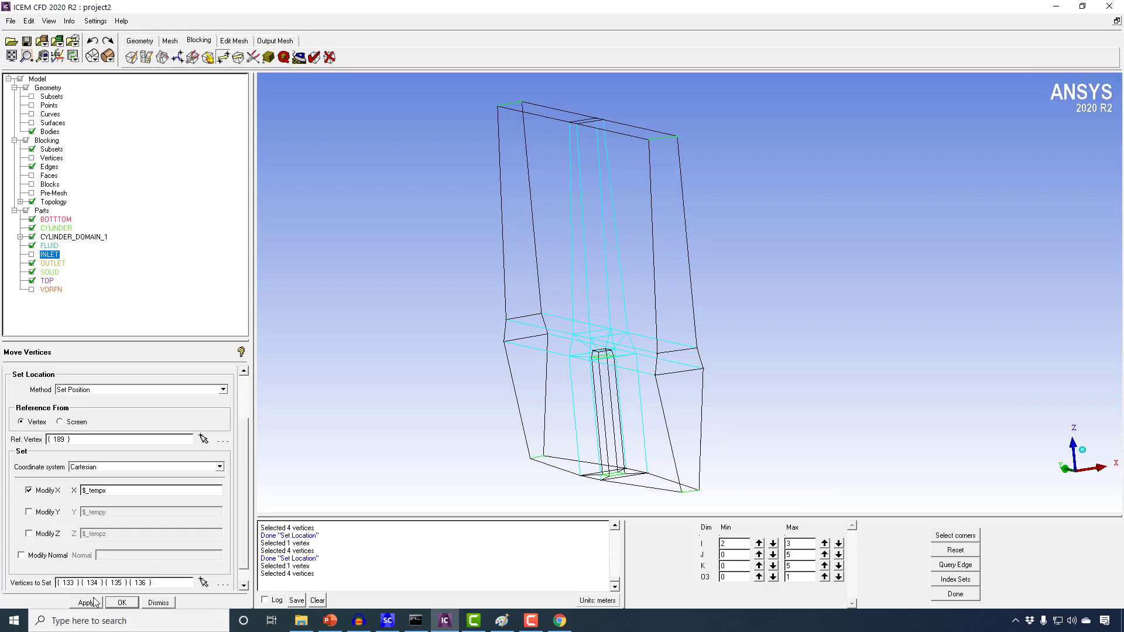
Step: Make vertex 188 the reference and set top vertices 109, 110, 111 and 112 to its X coordinate
{"action": "left_click", "coordinate": [202, 440]}
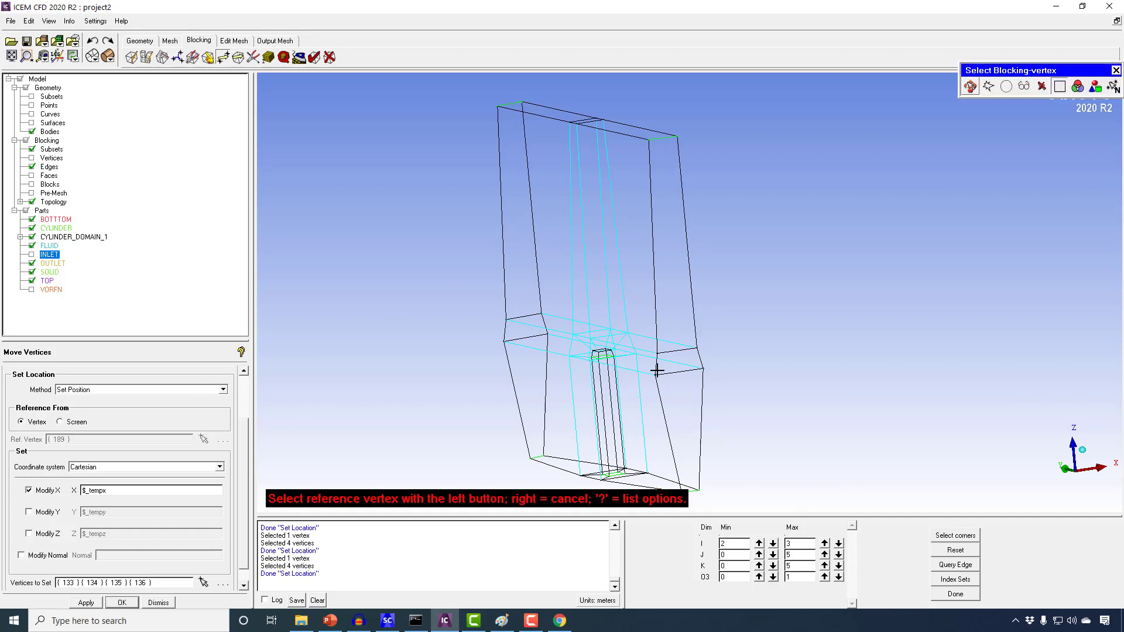
{"action": "left_click", "coordinate": [654, 342]}
{"action": "left_click", "coordinate": [204, 582]}
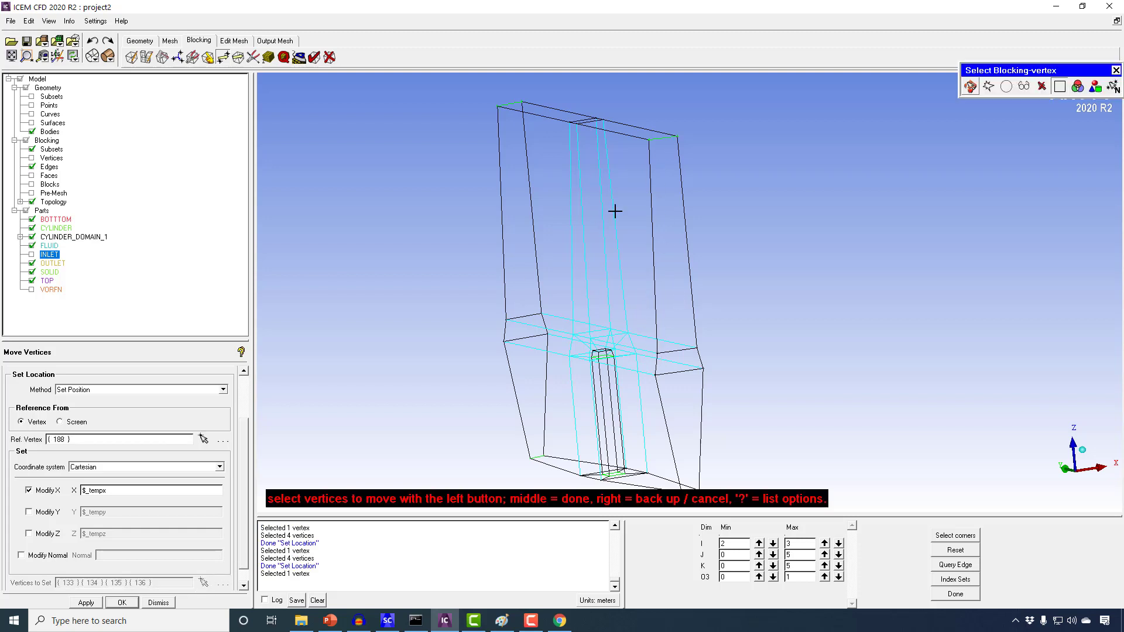
{"action": "left_click", "coordinate": [652, 140]}
{"action": "middle_click", "coordinate": [471, 128]}
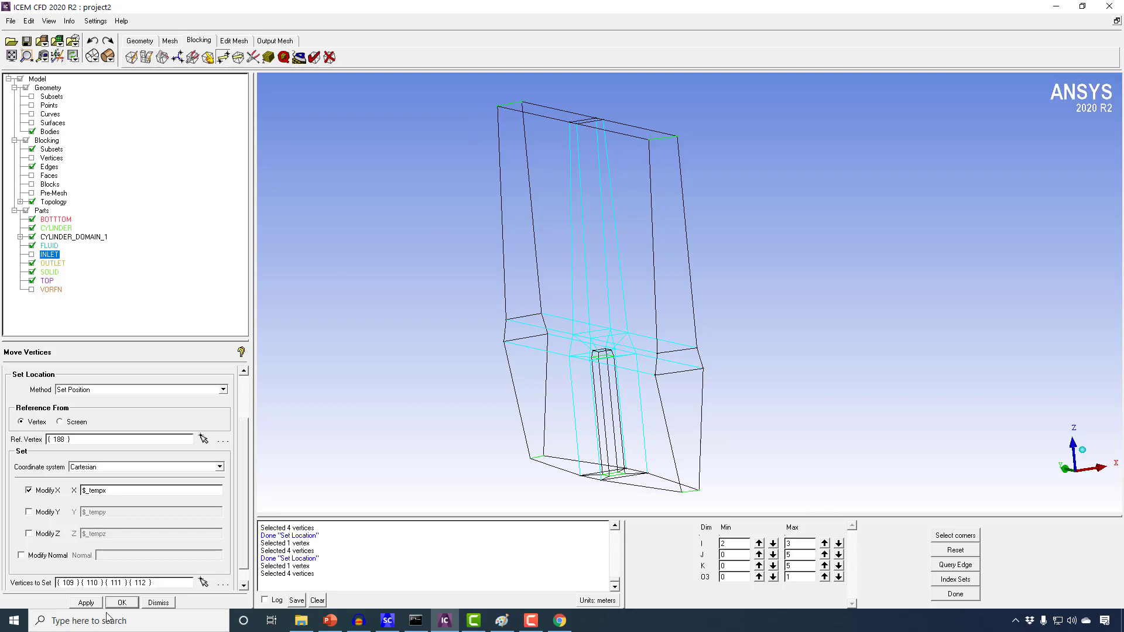
{"action": "left_click", "coordinate": [87, 603]}
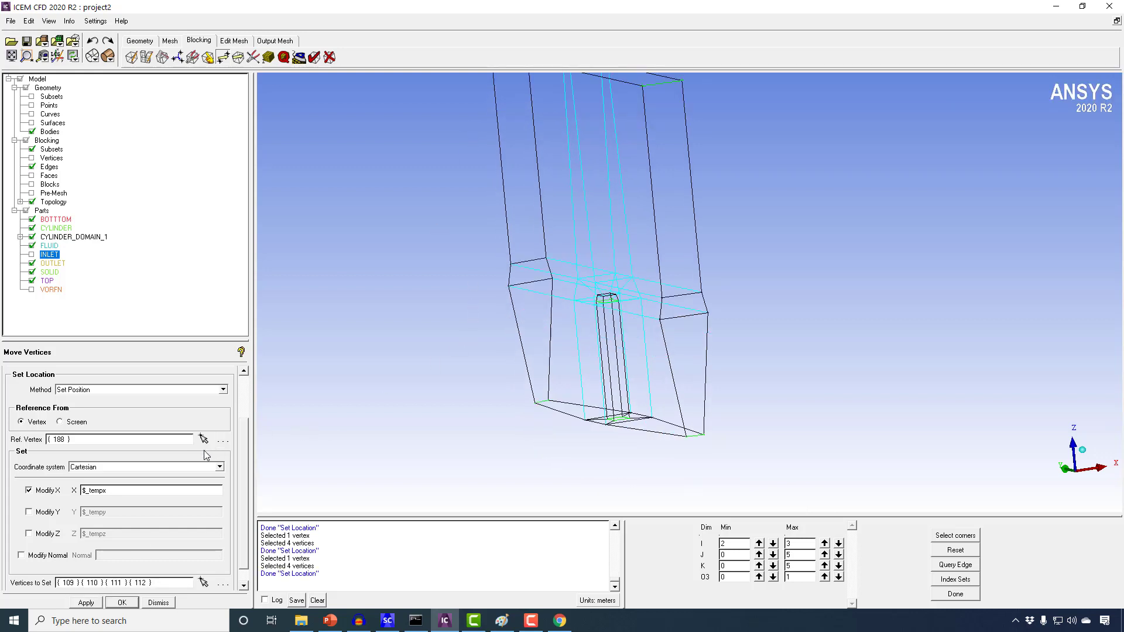
Step: Make vertex 170 the reference and set bottom vertices 106, 221, 217 and 103 to its X coordinate
{"action": "left_click", "coordinate": [203, 439]}
{"action": "left_click", "coordinate": [508, 286]}
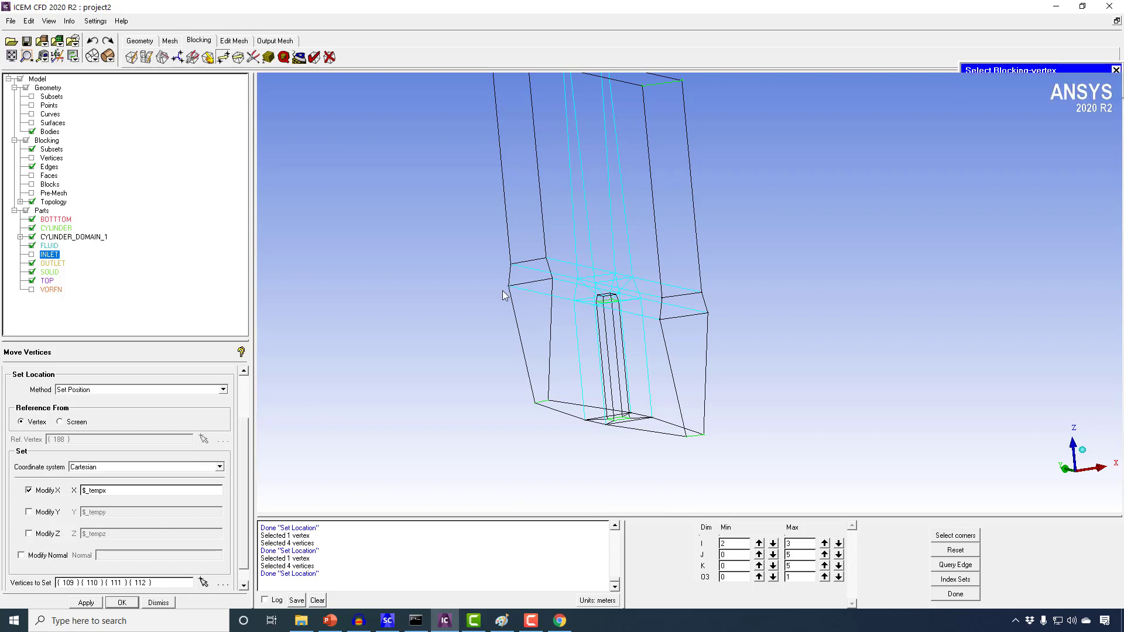
{"action": "left_click", "coordinate": [208, 580]}
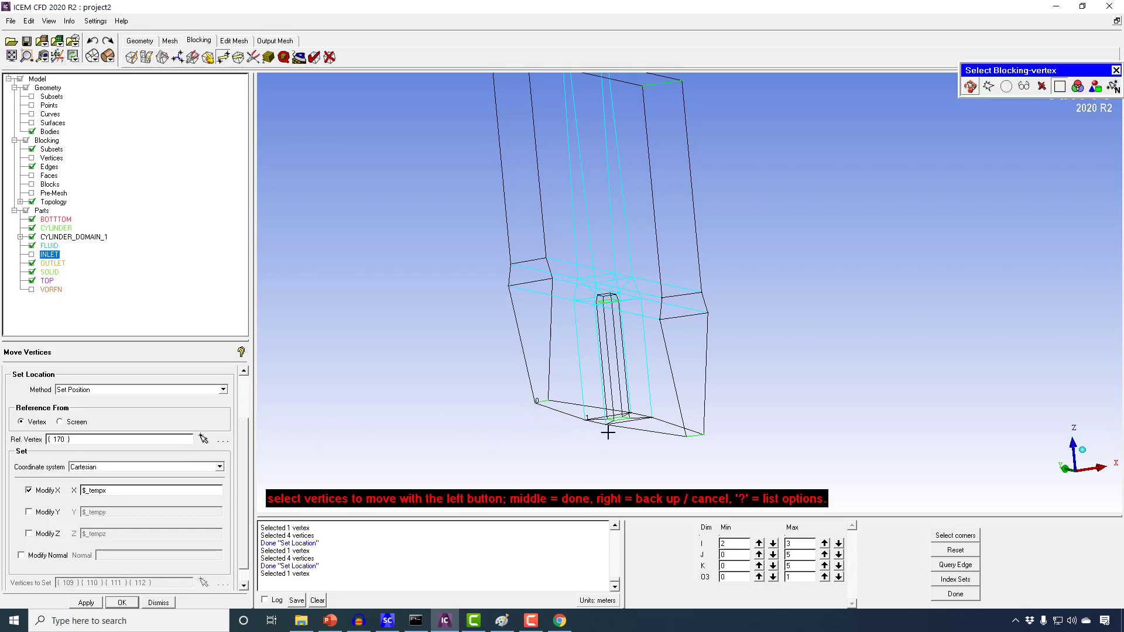
{"action": "middle_click", "coordinate": [674, 444]}
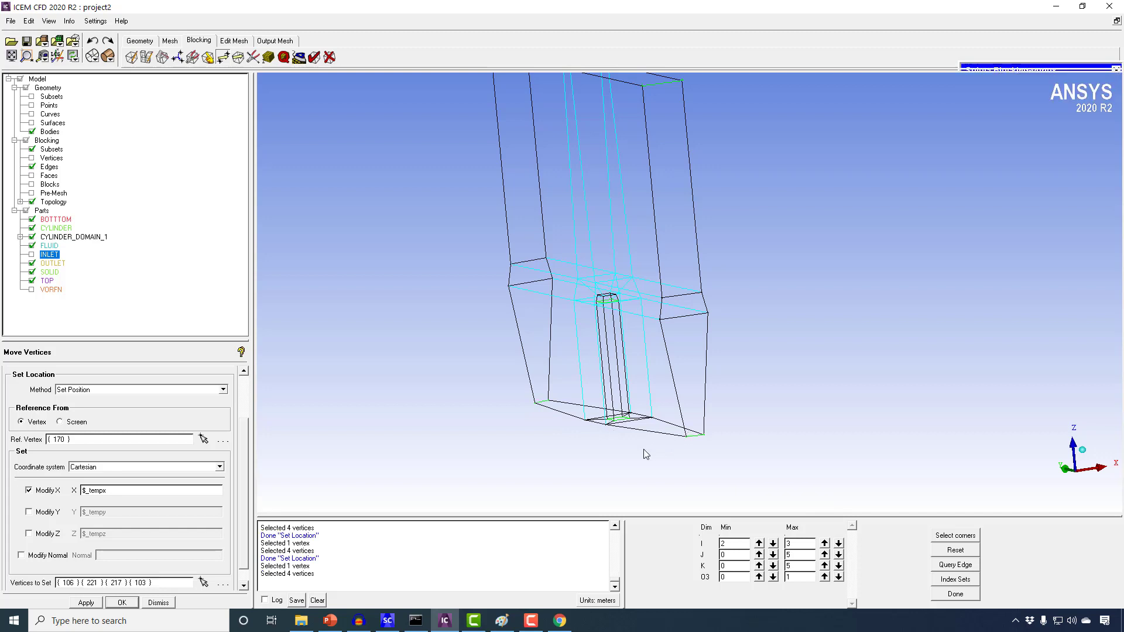
{"action": "left_click", "coordinate": [86, 603]}
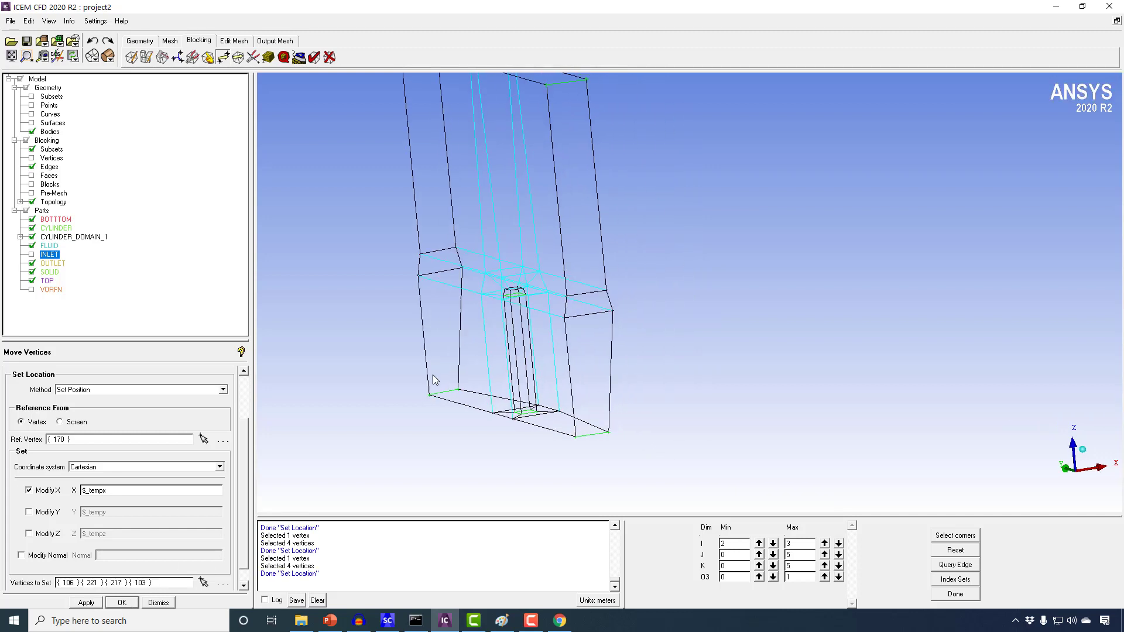
Step: Make vertex 225 the reference and set bottom vertices 130 and 127 to its X coordinate
{"action": "left_click", "coordinate": [203, 439]}
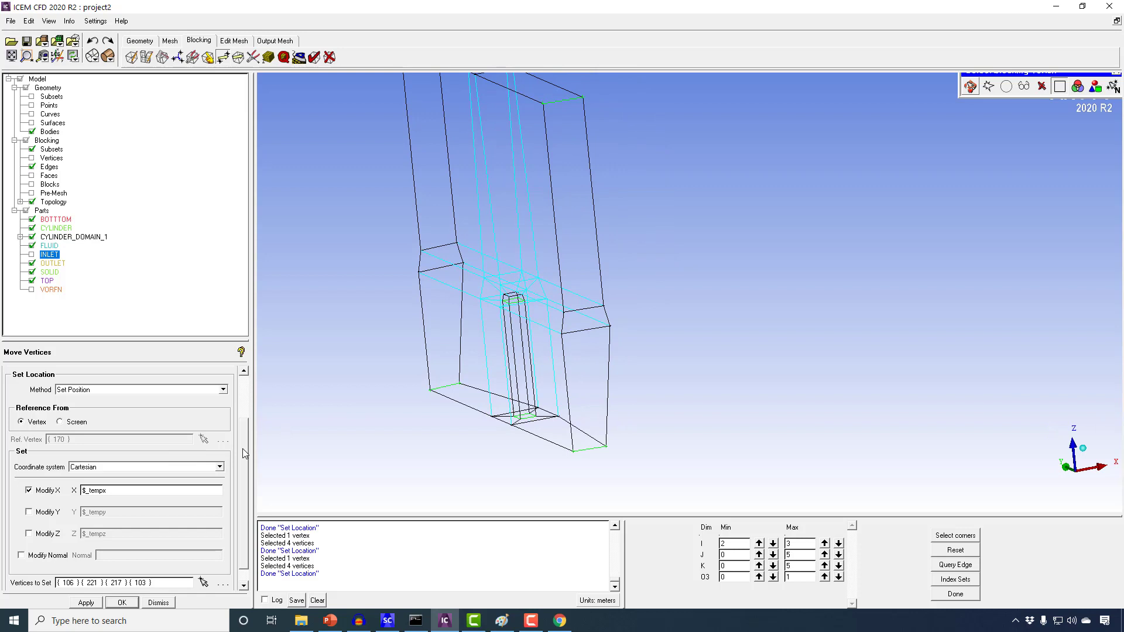
{"action": "left_click", "coordinate": [556, 415]}
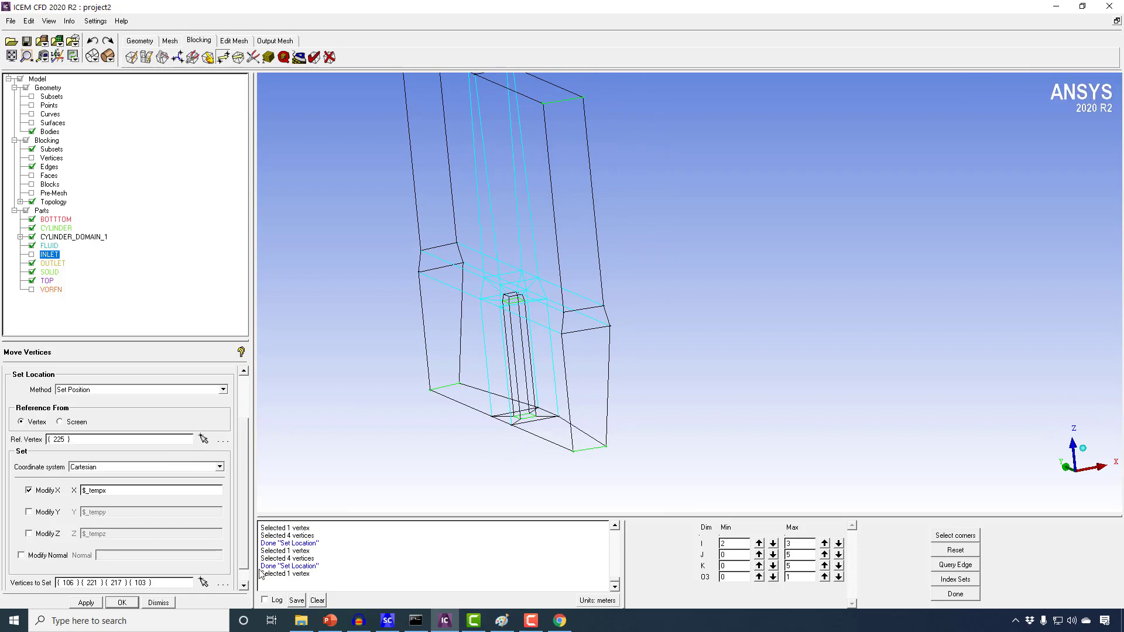
{"action": "left_click", "coordinate": [203, 582]}
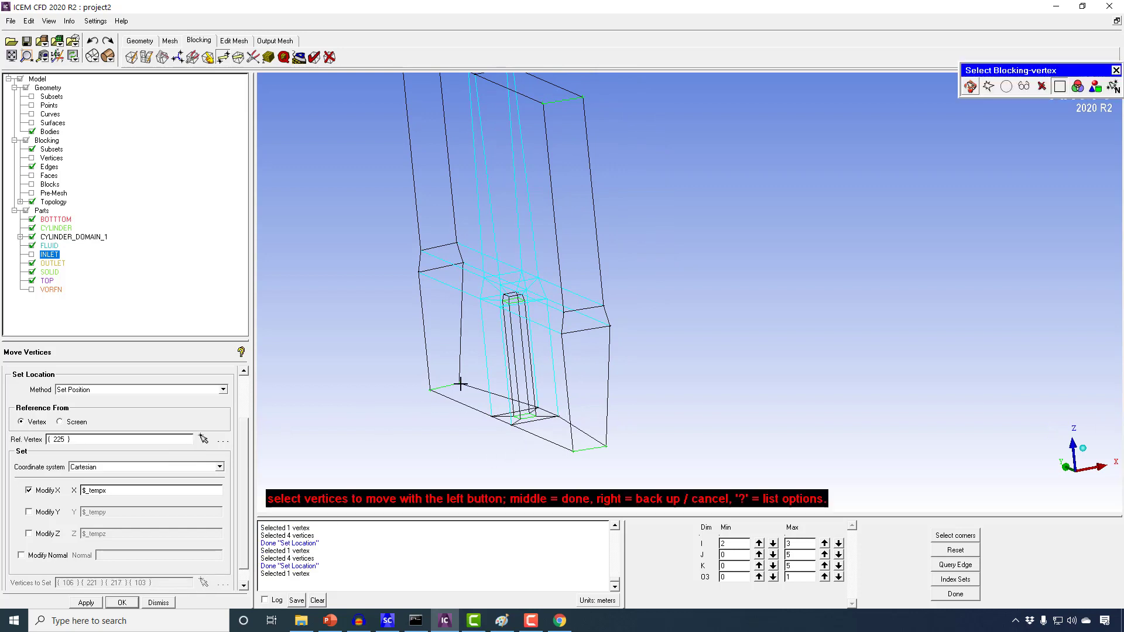
{"action": "left_click", "coordinate": [608, 446]}
{"action": "middle_click", "coordinate": [632, 451]}
{"action": "left_click", "coordinate": [86, 602]}
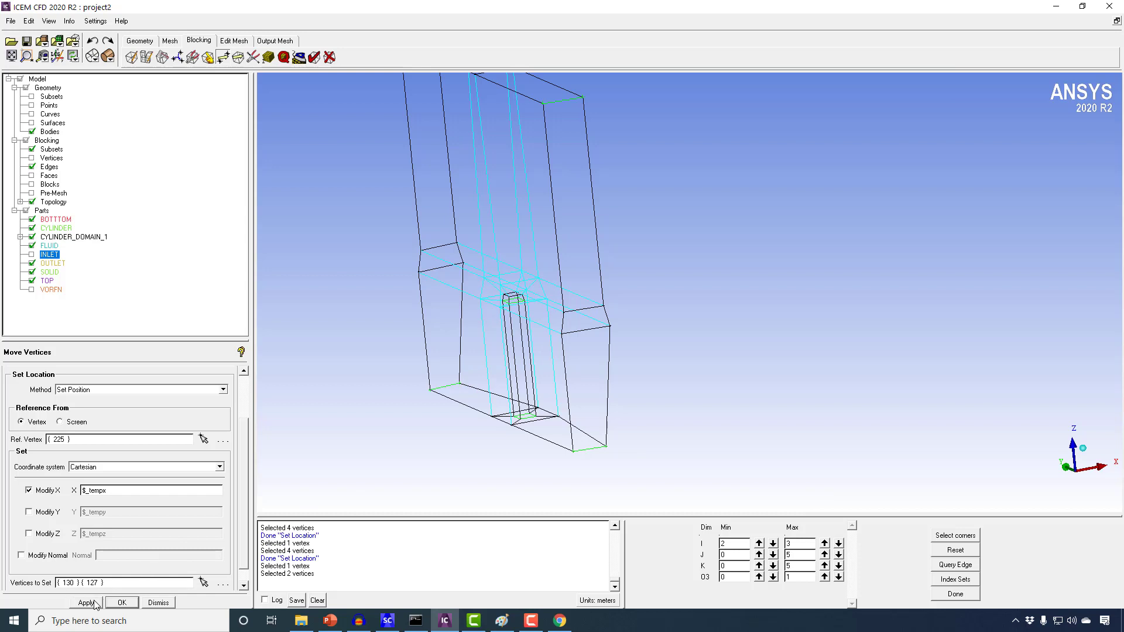
Step: Reset the index control so the complete blocking is displayed
{"action": "left_click_drag", "start_coordinate": [427, 311], "coordinate": [454, 307]}
{"action": "left_click", "coordinate": [955, 550]}
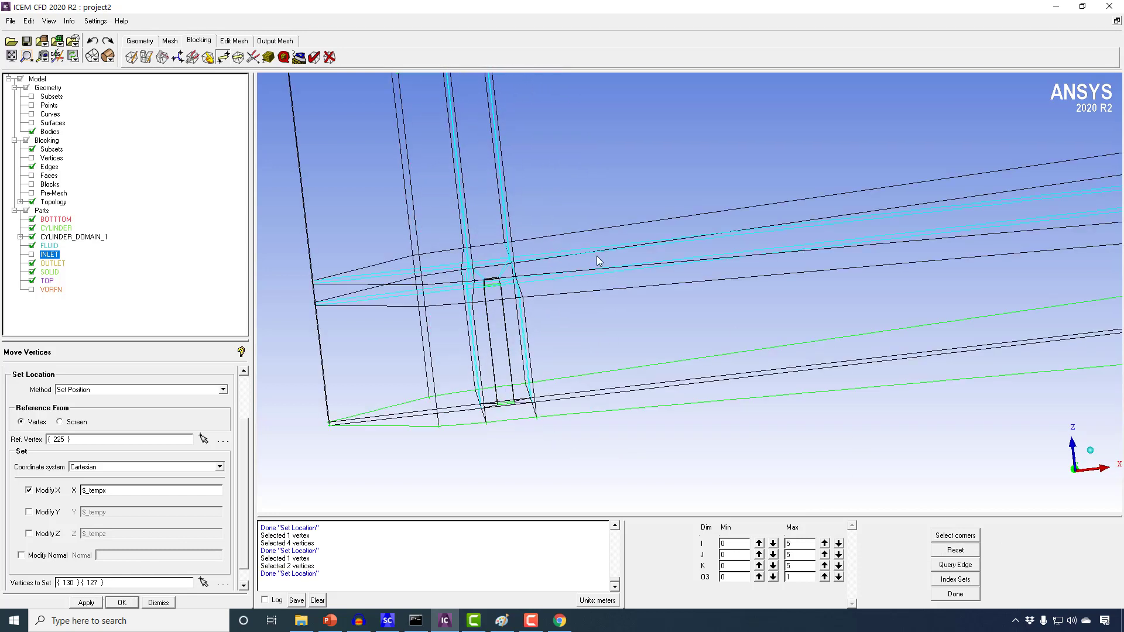
{"action": "left_click_drag", "start_coordinate": [594, 258], "coordinate": [429, 163]}
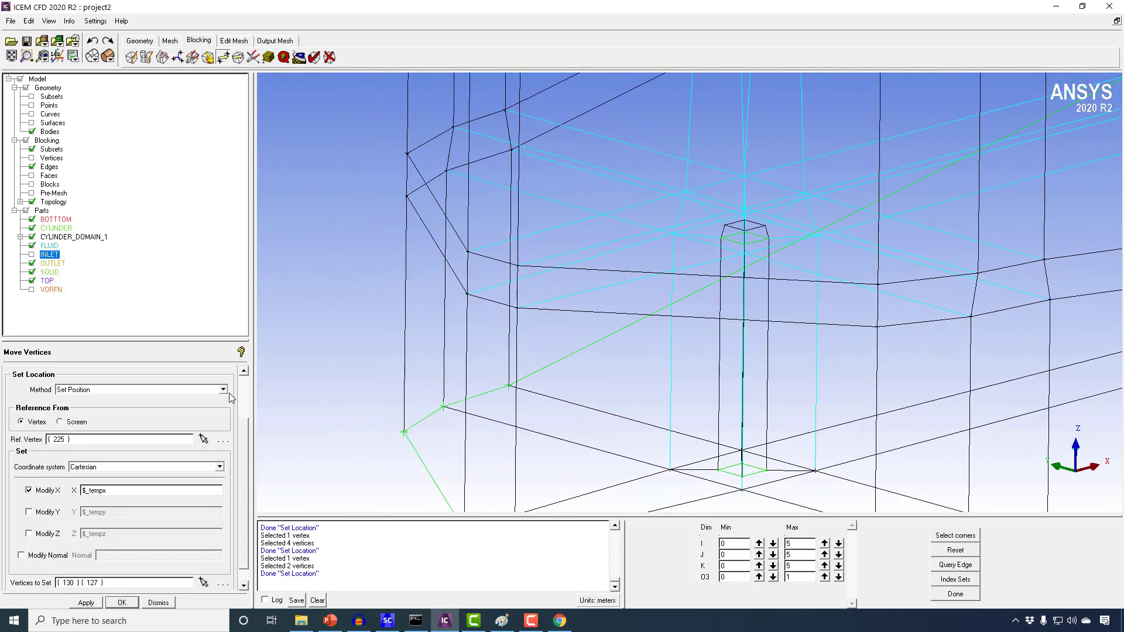
Step: Check the length of inlet-side edge 193-199 using Set Edge Length
{"action": "scroll", "coordinate": [164, 398], "scroll_direction": "up", "scroll_amount": 2}
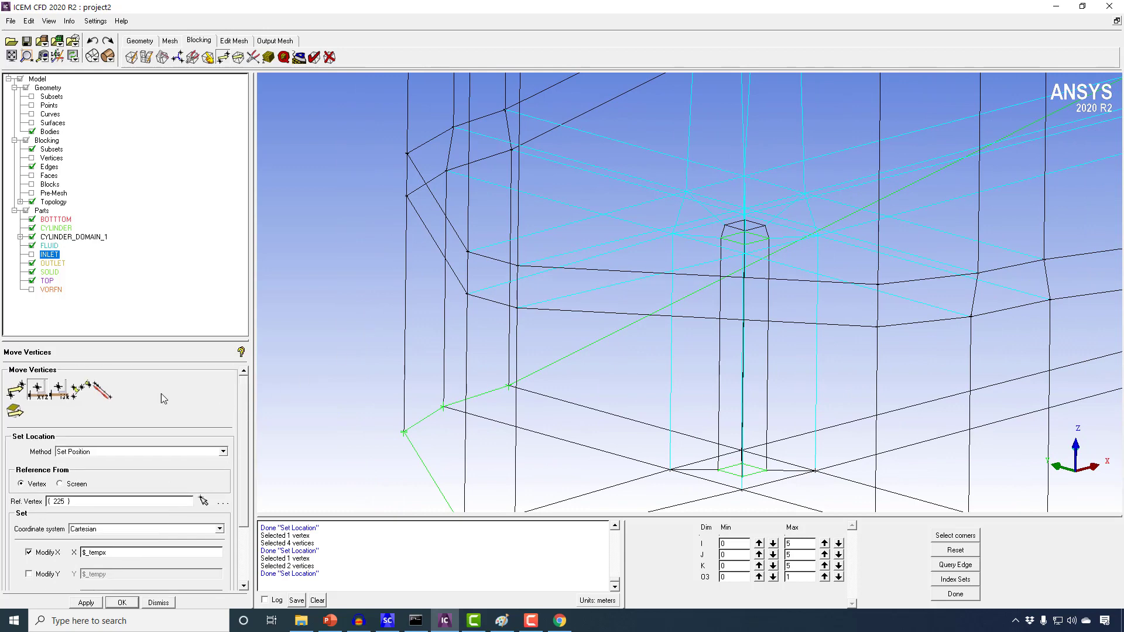
{"action": "left_click", "coordinate": [104, 391]}
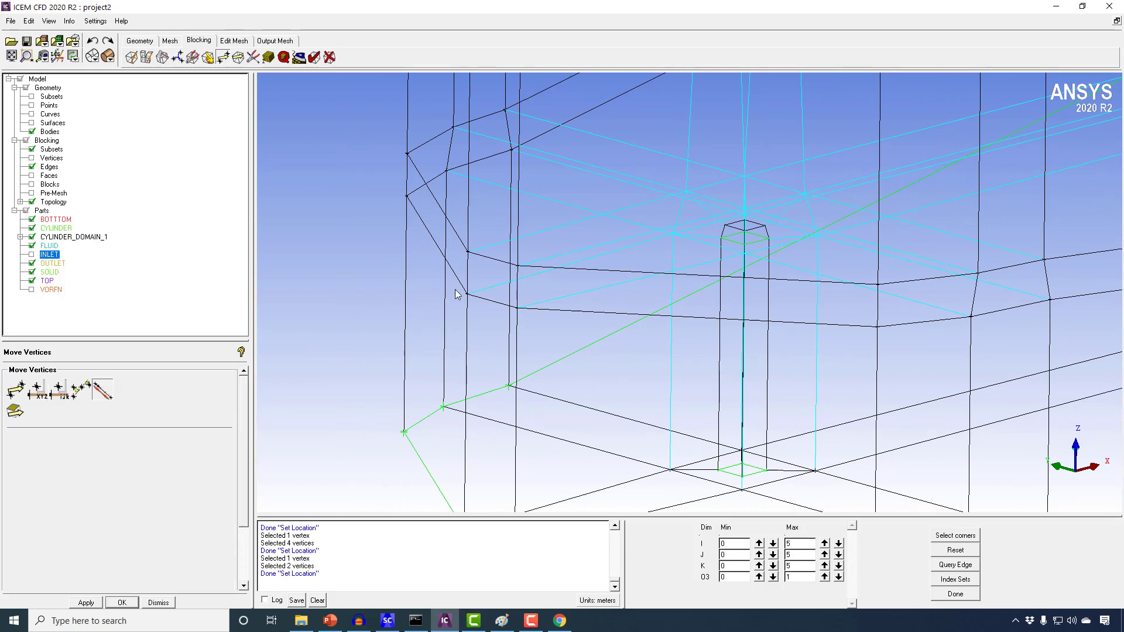
{"action": "left_click", "coordinate": [492, 303]}
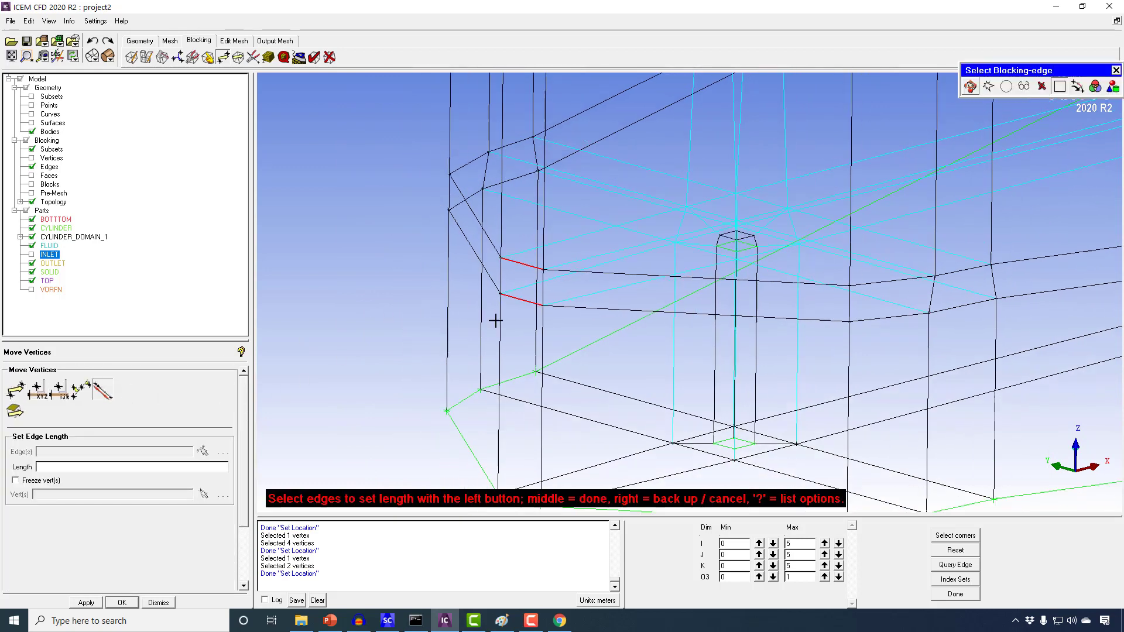
{"action": "left_click", "coordinate": [968, 87]}
{"action": "scroll", "coordinate": [585, 327], "scroll_direction": "down", "scroll_amount": 5}
{"action": "left_click_drag", "start_coordinate": [574, 314], "coordinate": [627, 409]}
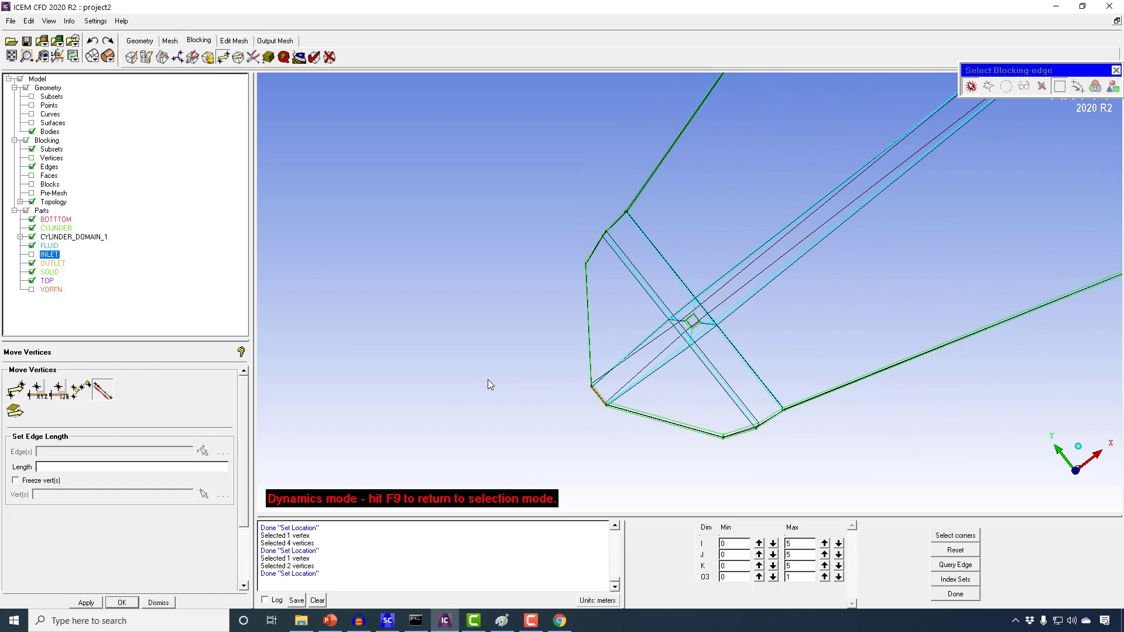
{"action": "left_click", "coordinate": [973, 86]}
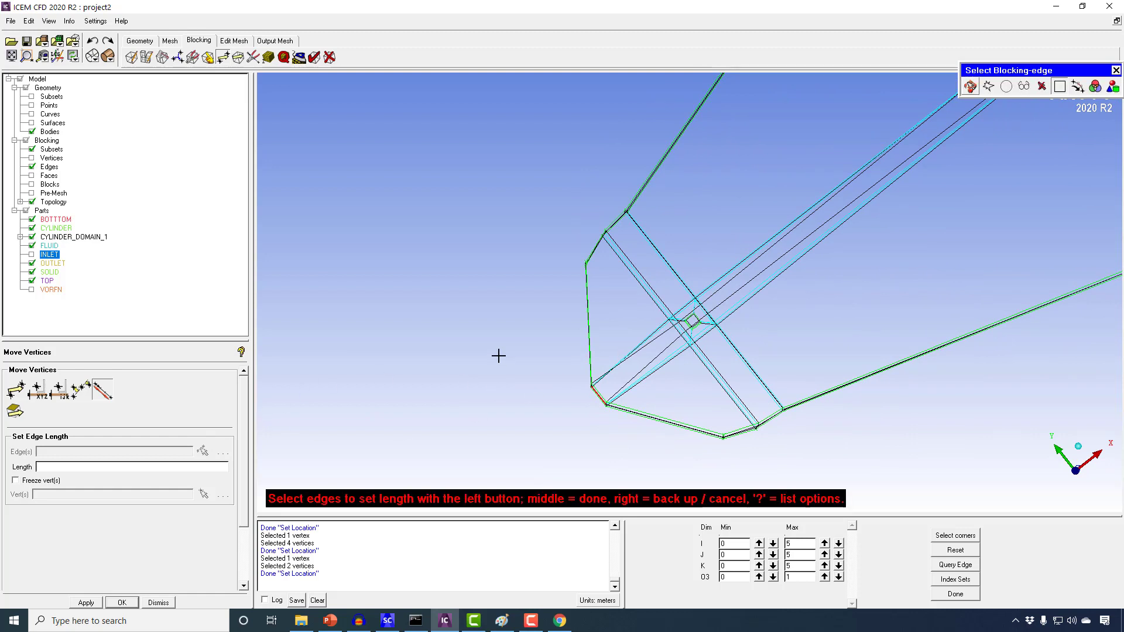
{"action": "right_click", "coordinate": [420, 371]}
{"action": "left_click", "coordinate": [203, 452]}
{"action": "middle_click", "coordinate": [557, 399]}
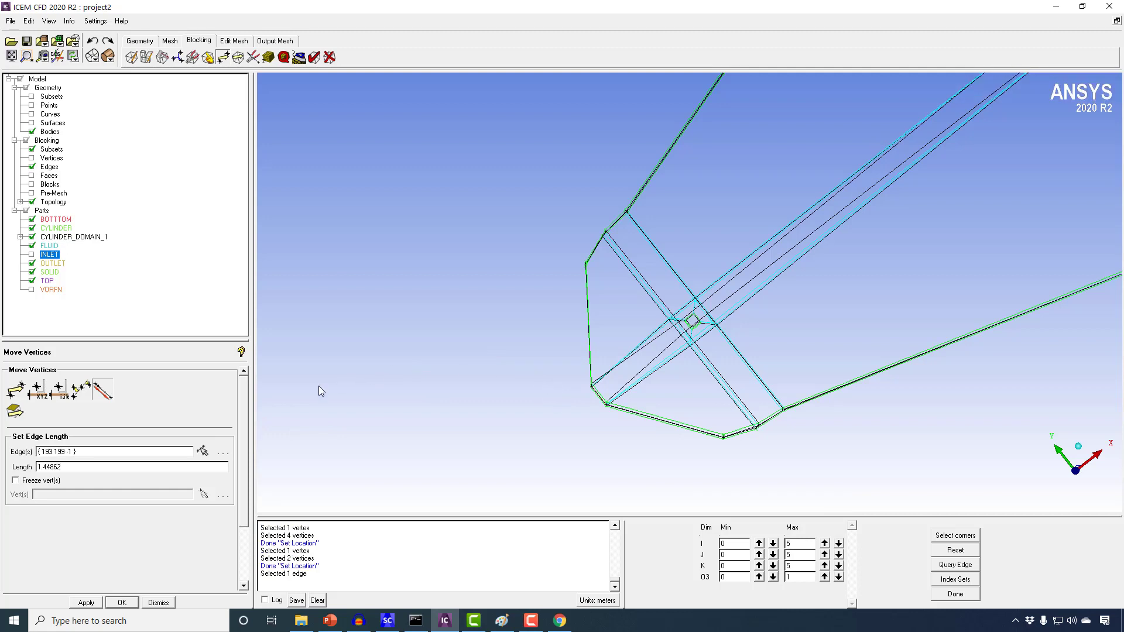
Step: Pick inlet-side edge 89-73 and set its length to 2
{"action": "left_click", "coordinate": [204, 452]}
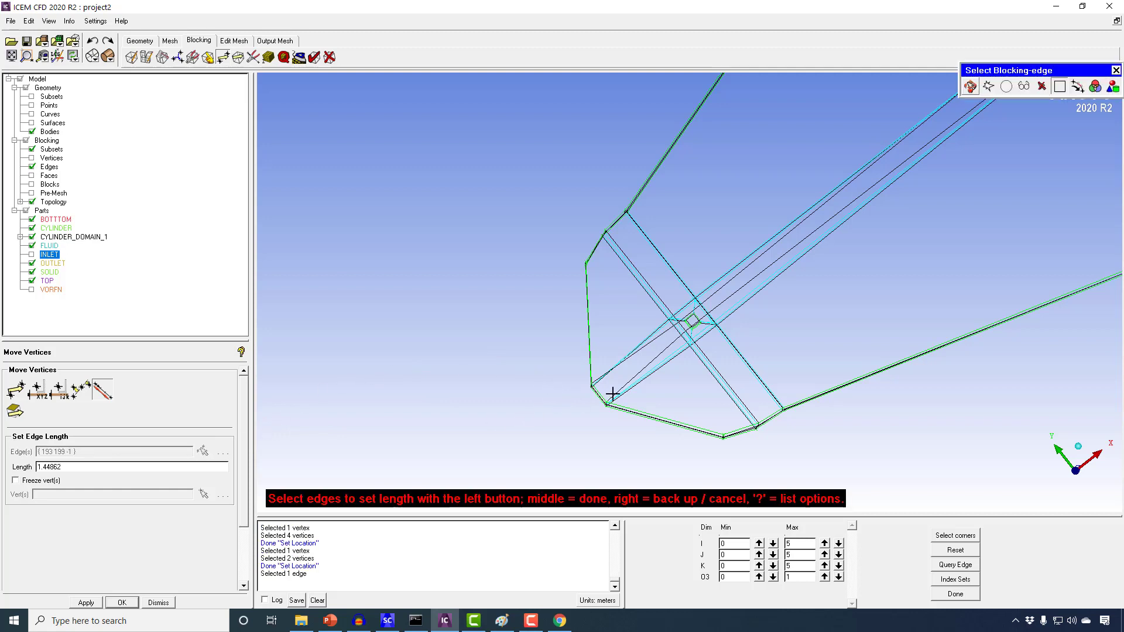
{"action": "middle_click", "coordinate": [551, 404]}
{"action": "left_click_drag", "start_coordinate": [77, 468], "coordinate": [2, 458]}
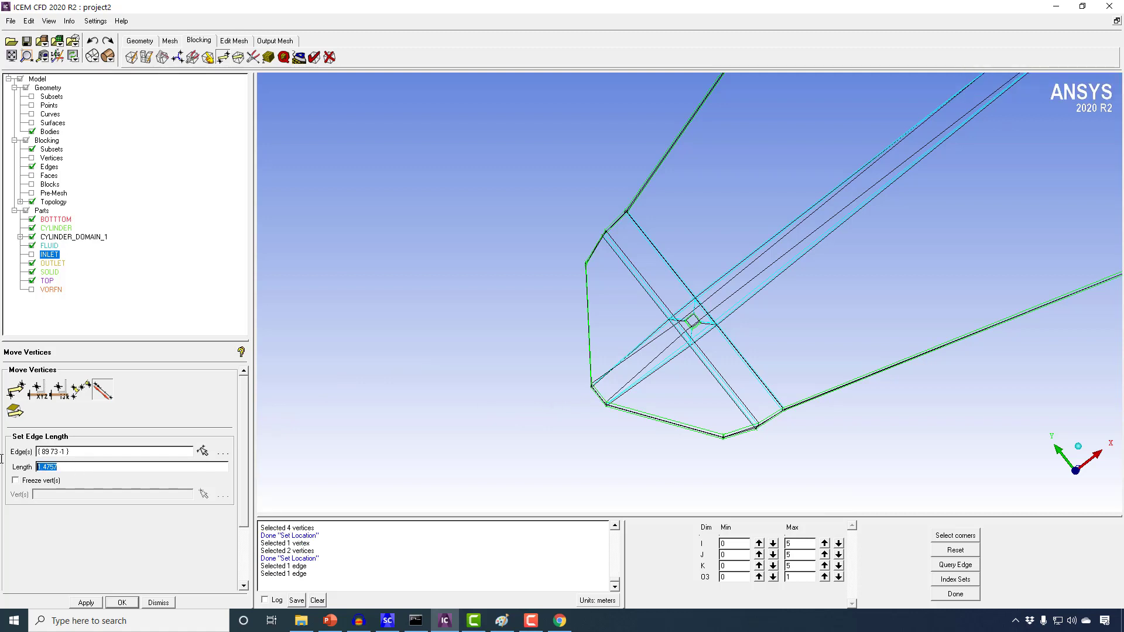
{"action": "left_click", "coordinate": [85, 602]}
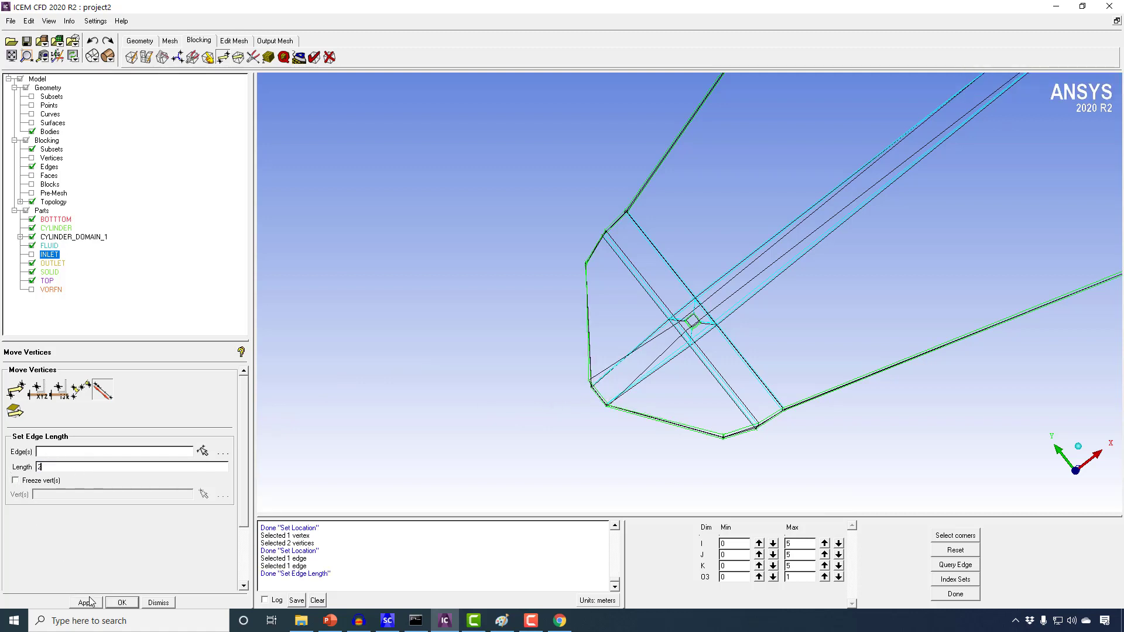
Step: Set the length of inlet-side edges 89-73, 85-69 and 193-199 to 2
{"action": "left_click", "coordinate": [202, 451]}
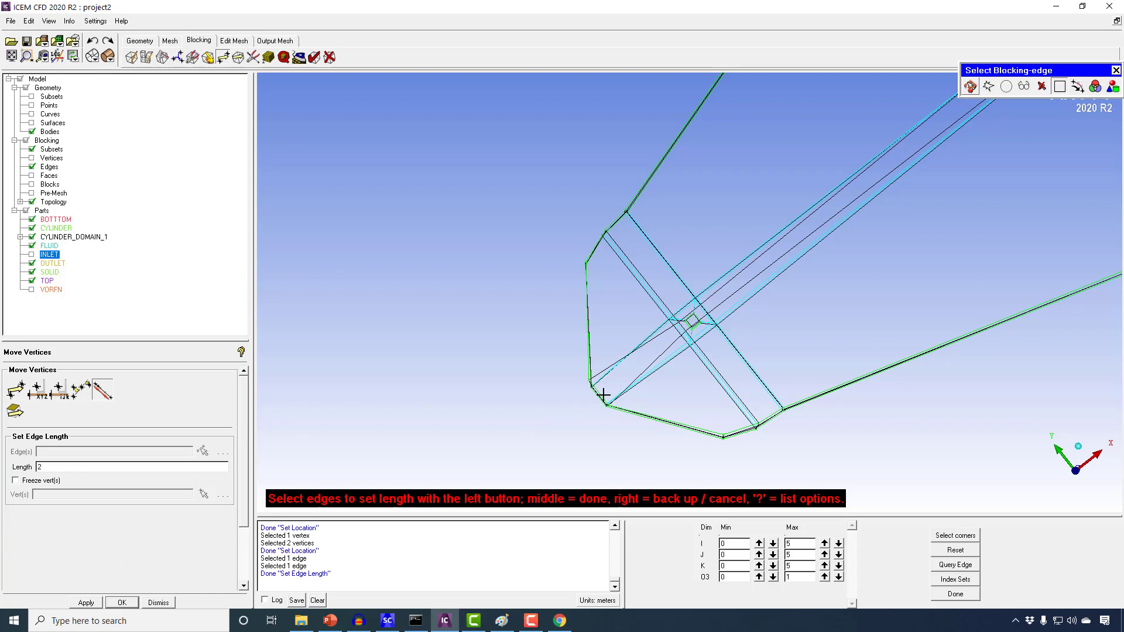
{"action": "middle_click", "coordinate": [570, 407]}
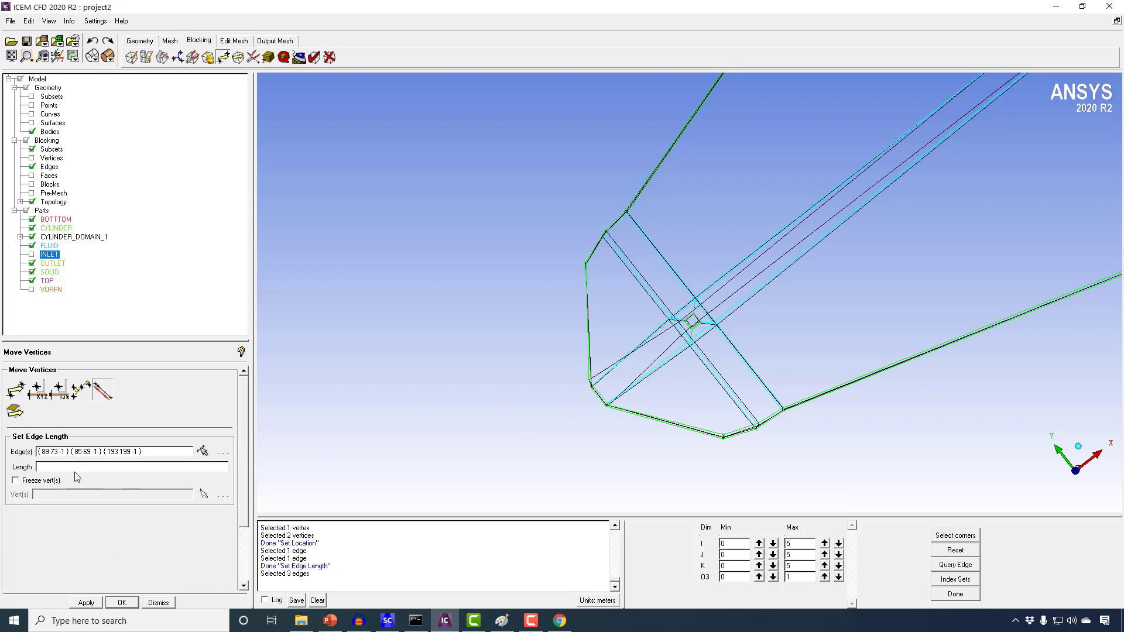
{"action": "left_click", "coordinate": [86, 603]}
Step: Set the length of the remaining inlet-side edge 157-163 to 2
{"action": "left_click_drag", "start_coordinate": [497, 447], "coordinate": [215, 478]}
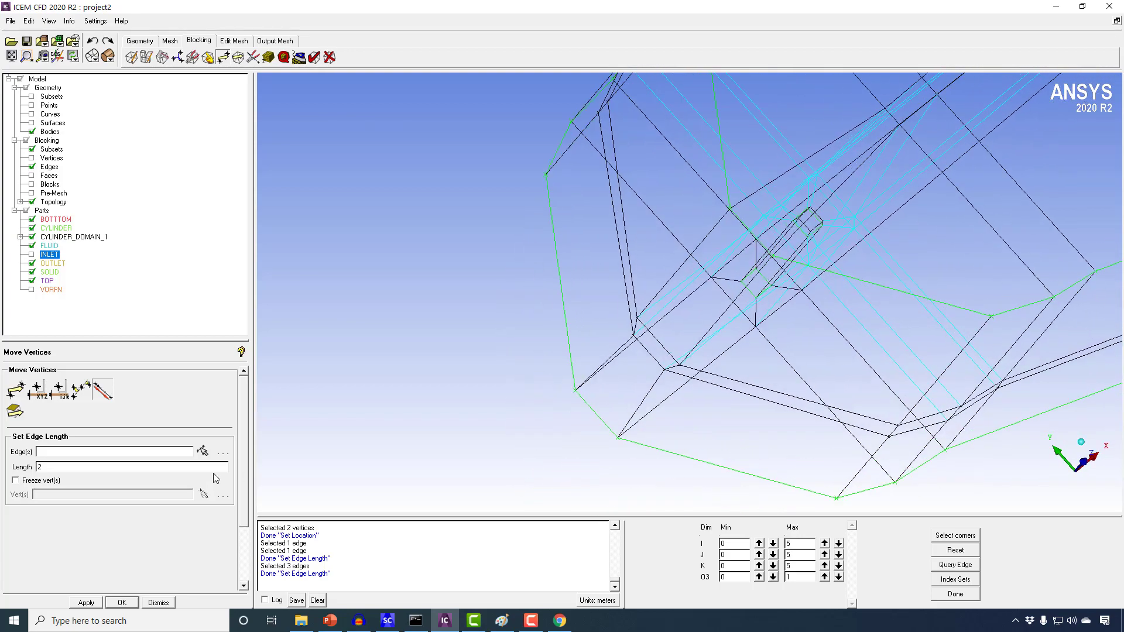
{"action": "left_click", "coordinate": [202, 451]}
{"action": "left_click", "coordinate": [630, 357]}
{"action": "middle_click", "coordinate": [630, 357]}
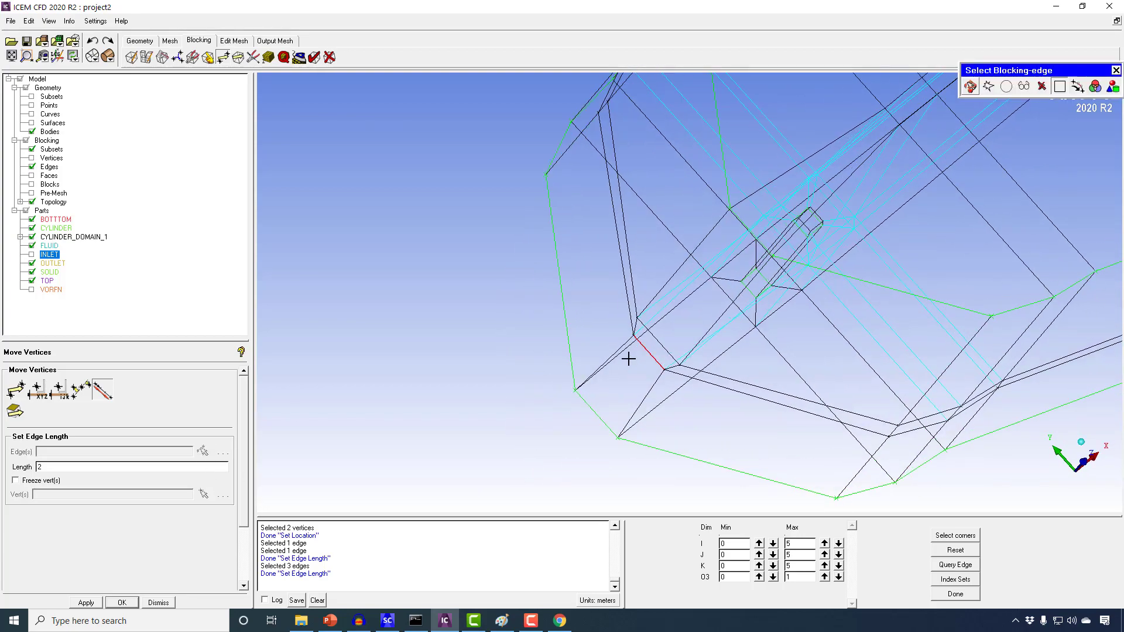
{"action": "left_click", "coordinate": [86, 602]}
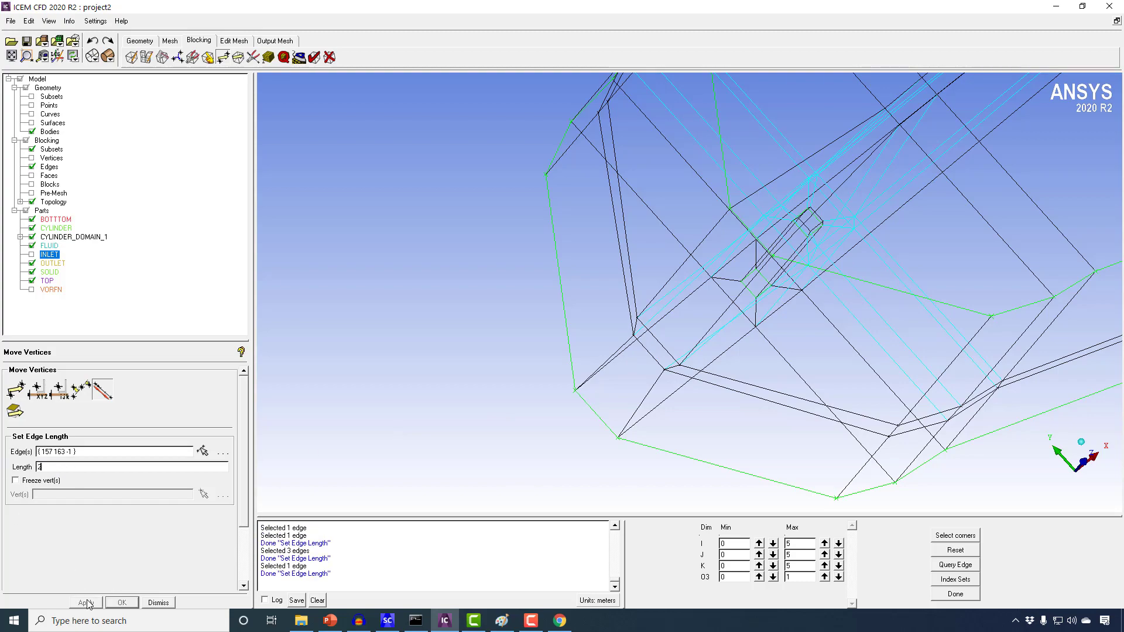
Step: Display the geometry surfaces with the INLET part on and the BOTTTOM, CYLINDER, OUTLET, SOLID and TOP parts hidden
{"action": "left_click_drag", "start_coordinate": [607, 304], "coordinate": [521, 376]}
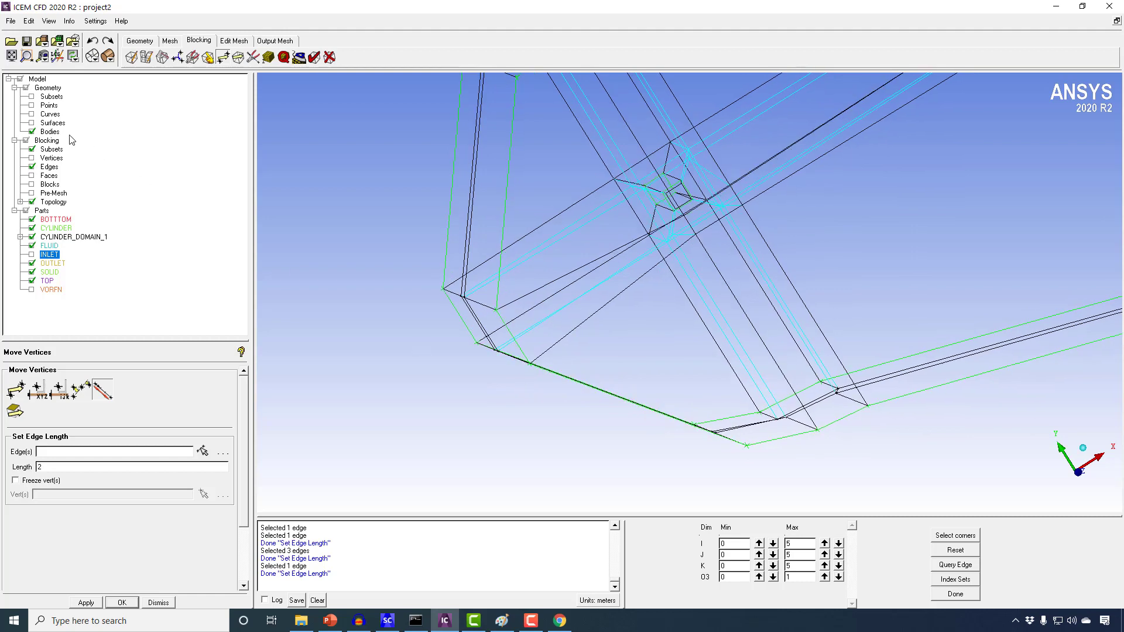
{"action": "left_click", "coordinate": [32, 124]}
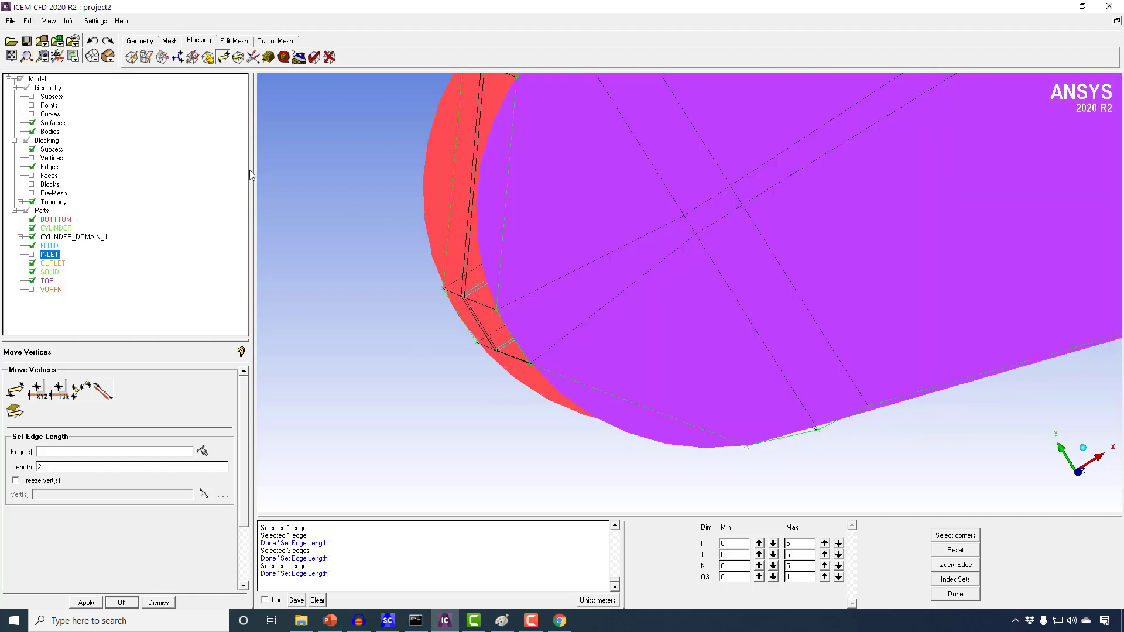
{"action": "left_click", "coordinate": [32, 263]}
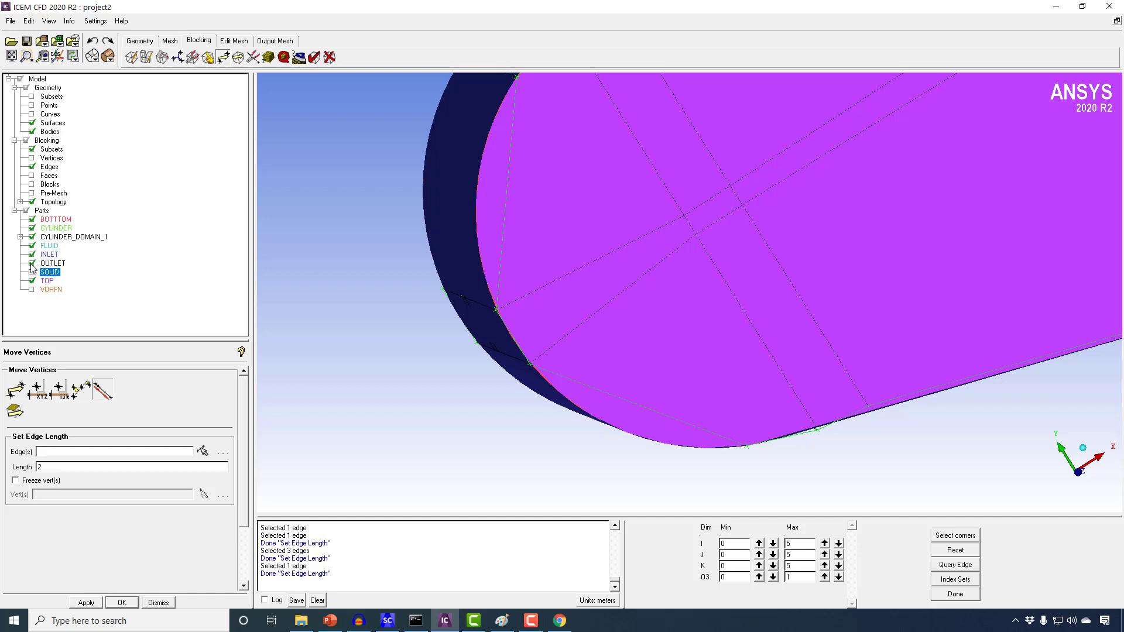
{"action": "left_click", "coordinate": [31, 263]}
{"action": "left_click", "coordinate": [31, 228]}
{"action": "left_click", "coordinate": [32, 219]}
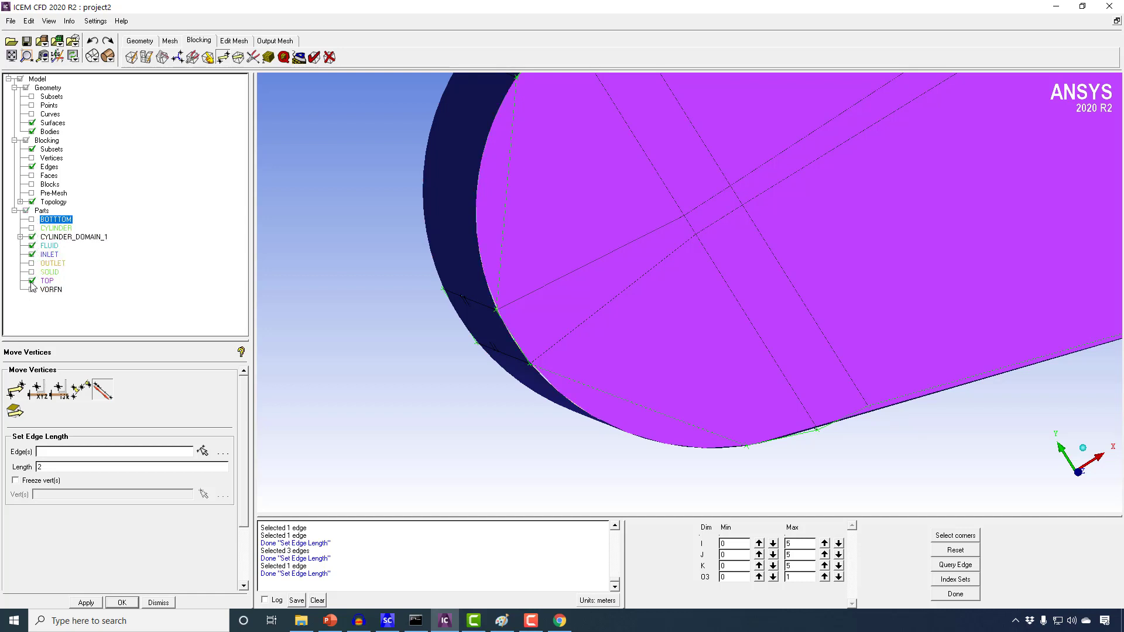
{"action": "left_click", "coordinate": [31, 281]}
Step: Snap-project the eight vertices at the inlet's curved front onto the geometry
{"action": "left_click_drag", "start_coordinate": [410, 228], "coordinate": [377, 279]}
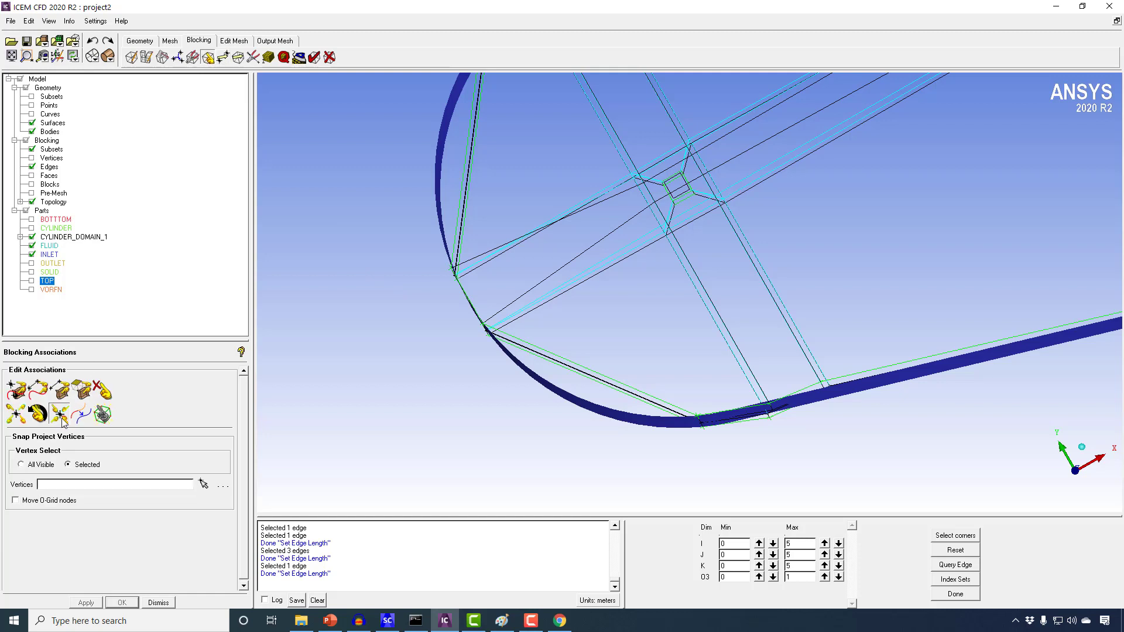
{"action": "middle_click", "coordinate": [538, 358]}
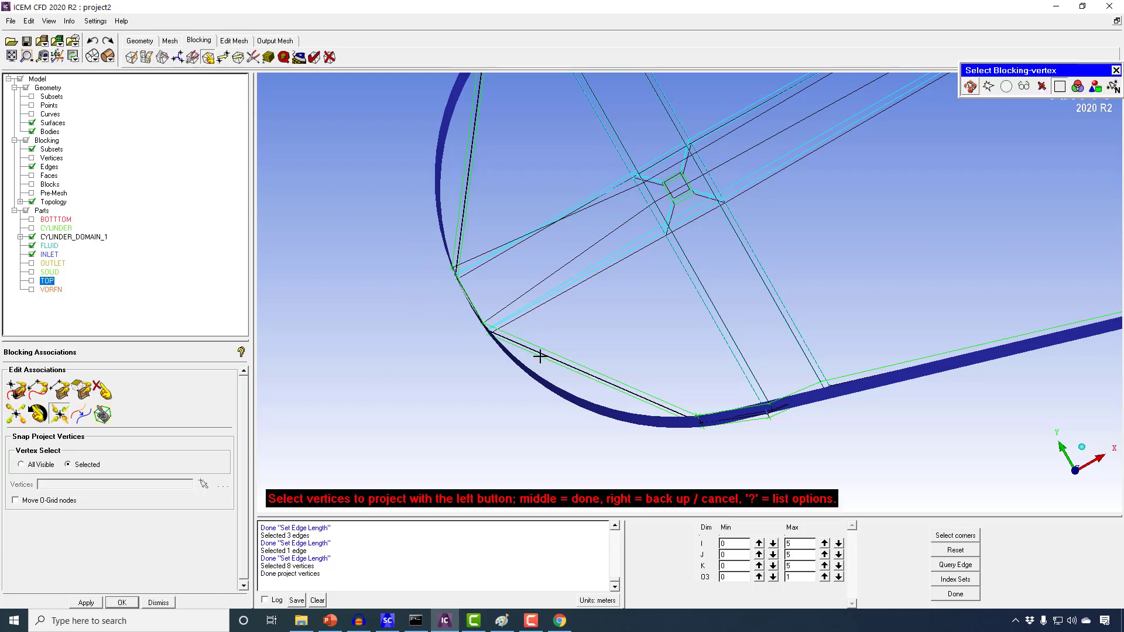
{"action": "right_click", "coordinate": [540, 357]}
Step: Snap-project two further pairs of mid-height block vertices onto the curved inlet surface
{"action": "left_click_drag", "start_coordinate": [577, 322], "coordinate": [217, 363]}
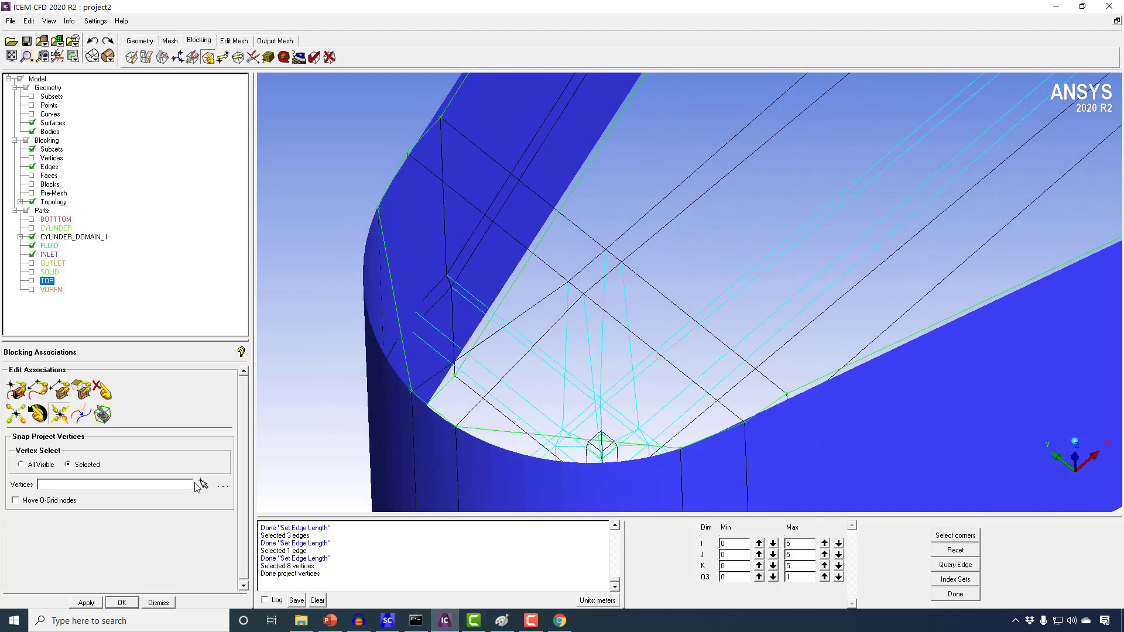
{"action": "left_click", "coordinate": [202, 484]}
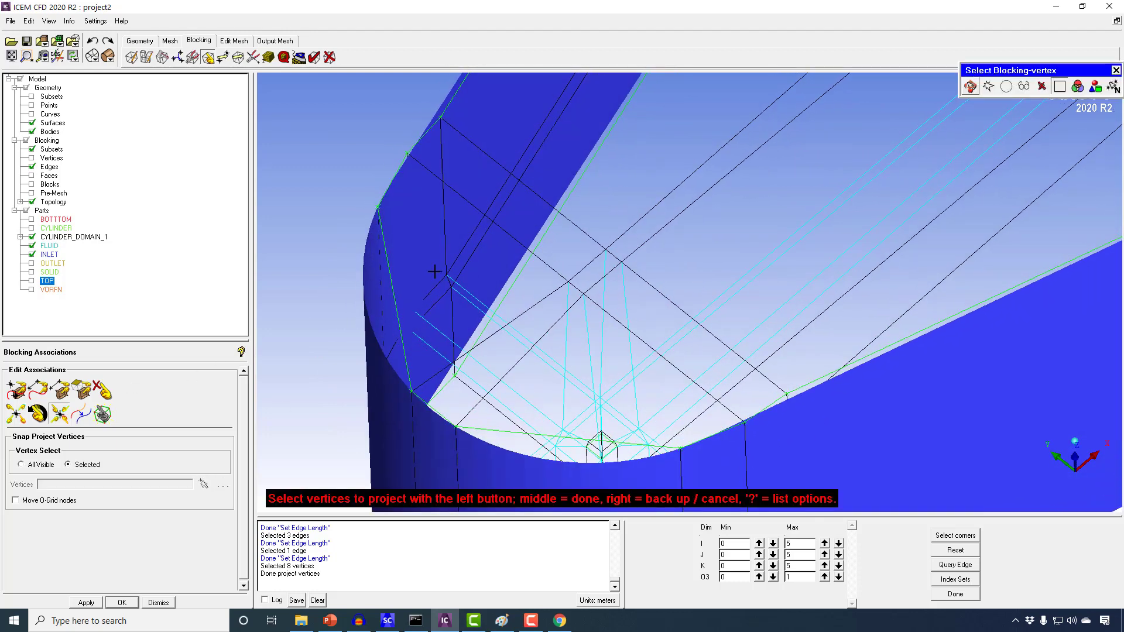
{"action": "left_click", "coordinate": [472, 307]}
{"action": "middle_click", "coordinate": [469, 306]}
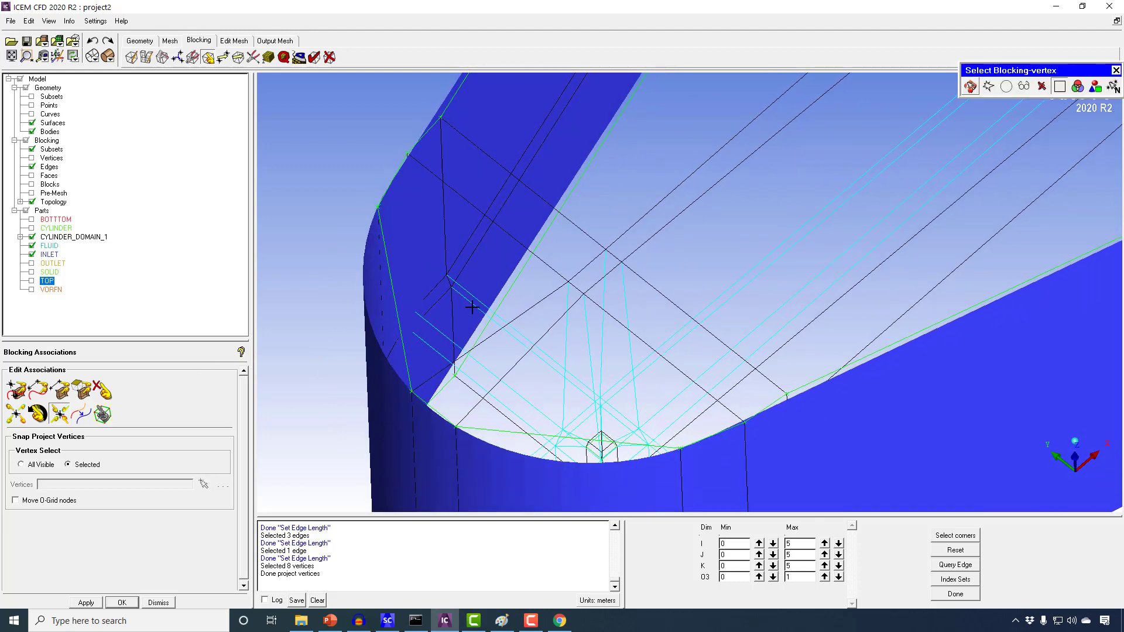
{"action": "middle_click", "coordinate": [437, 340]}
{"action": "middle_click", "coordinate": [436, 337]}
{"action": "middle_click_drag", "start_coordinate": [456, 345], "coordinate": [455, 342]}
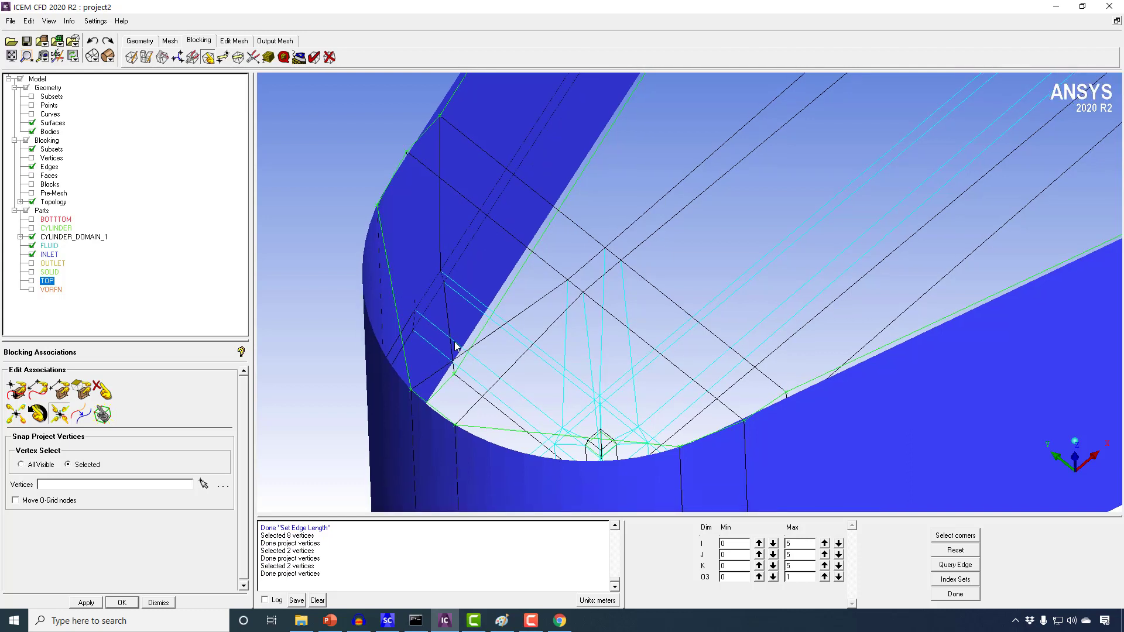
Step: Snap-project two groups of three block vertices at the inlet's curved front onto the inlet surface
{"action": "left_click", "coordinate": [202, 484]}
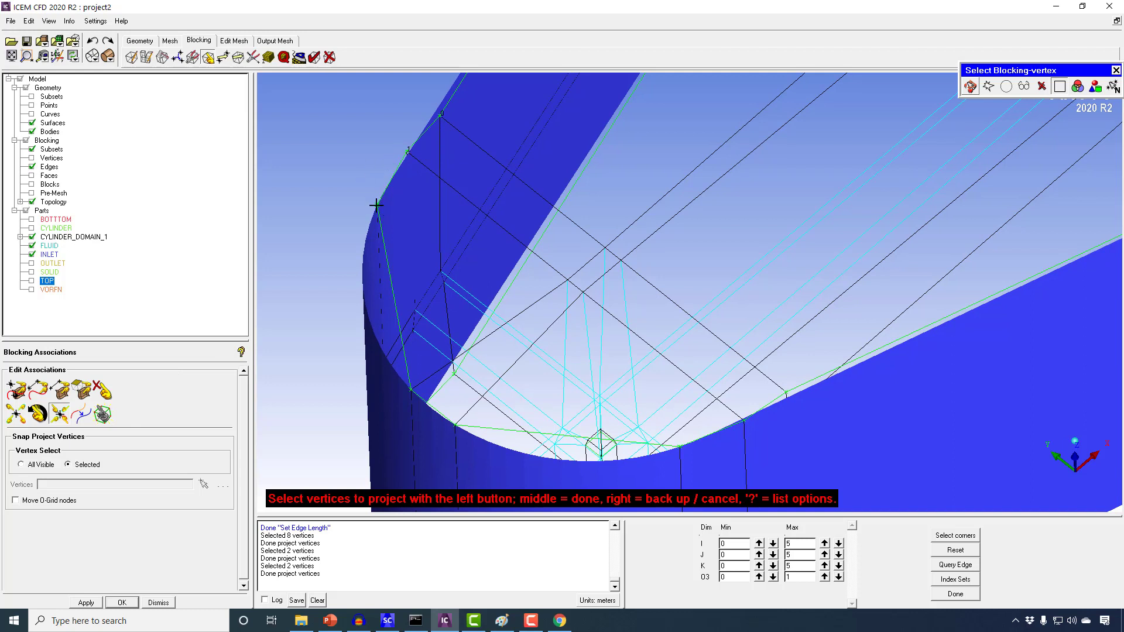
{"action": "middle_click", "coordinate": [344, 200]}
{"action": "middle_click", "coordinate": [812, 363]}
{"action": "middle_click", "coordinate": [799, 361]}
{"action": "middle_click_drag", "start_coordinate": [799, 357], "coordinate": [746, 163]}
{"action": "left_click_drag", "start_coordinate": [738, 165], "coordinate": [772, 344]}
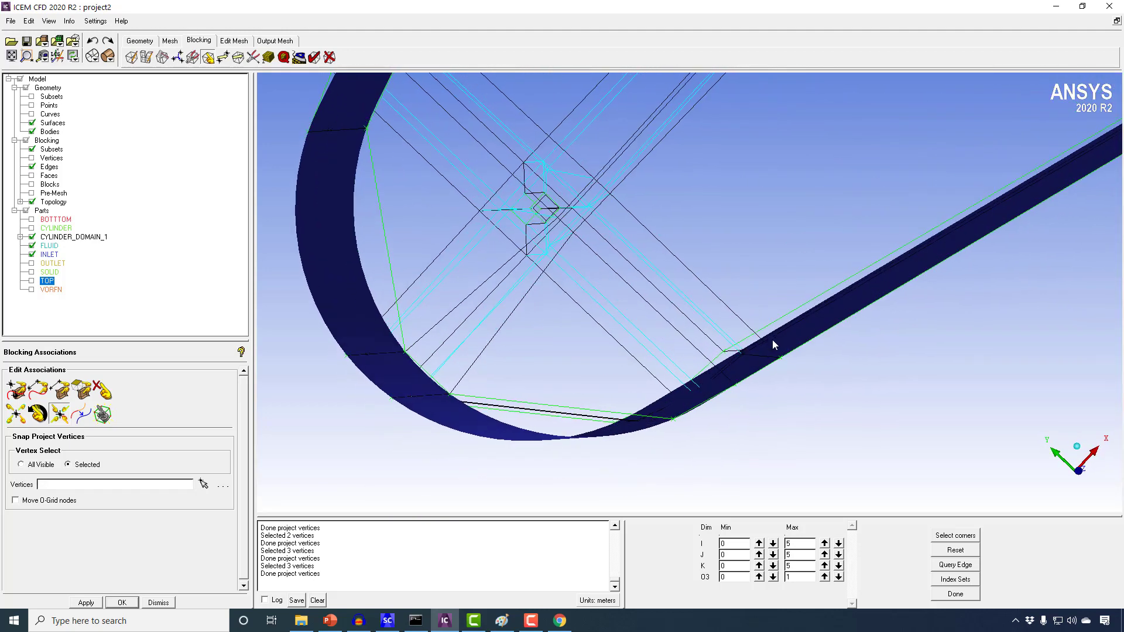
Step: Snap-project eight more block vertices onto the inlet surface where its curved front meets the straight side
{"action": "left_click", "coordinate": [203, 485]}
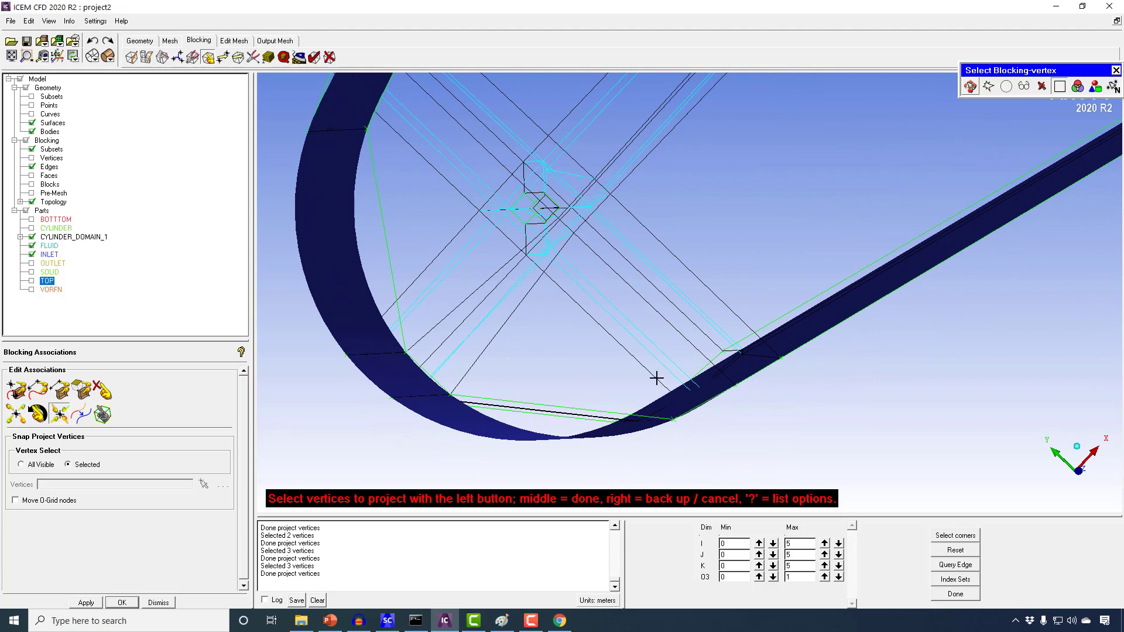
{"action": "middle_click", "coordinate": [808, 386]}
{"action": "middle_click", "coordinate": [810, 383]}
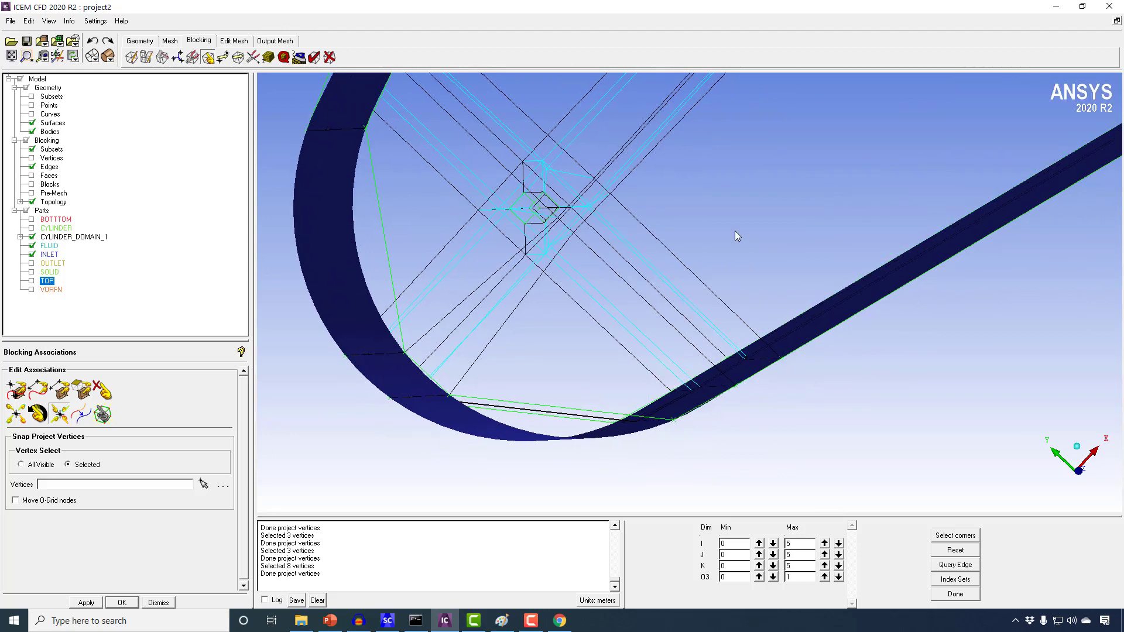
Step: Hide the geometry surfaces and restrict the displayed blocks to index range I 2–3 and J 2–3 around the cylinder
{"action": "mouse_move", "coordinate": [736, 235]}
{"action": "left_mouse_down"}
{"action": "mouse_move", "coordinate": [712, 65]}
{"action": "mouse_move", "coordinate": [686, 185]}
{"action": "mouse_move", "coordinate": [648, 281]}
{"action": "mouse_move", "coordinate": [603, 294]}
{"action": "mouse_move", "coordinate": [649, 122]}
{"action": "mouse_move", "coordinate": [686, 119]}
{"action": "mouse_move", "coordinate": [740, 143]}
{"action": "mouse_move", "coordinate": [705, 185]}
{"action": "left_mouse_up"}
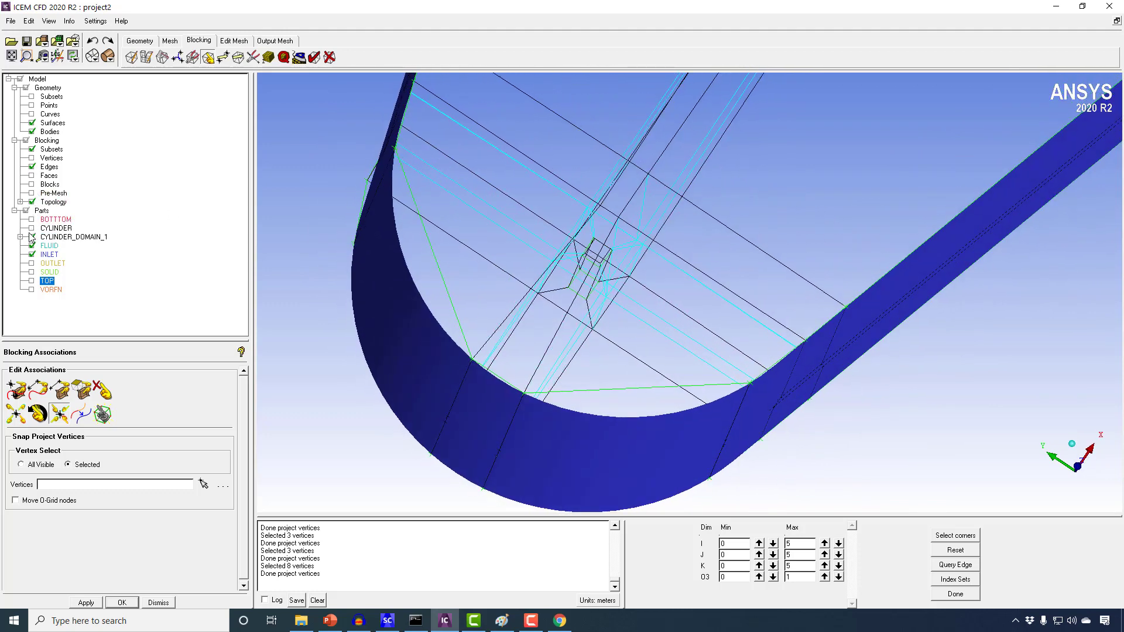
{"action": "left_click", "coordinate": [31, 123]}
{"action": "left_click_drag", "start_coordinate": [532, 275], "coordinate": [673, 421]}
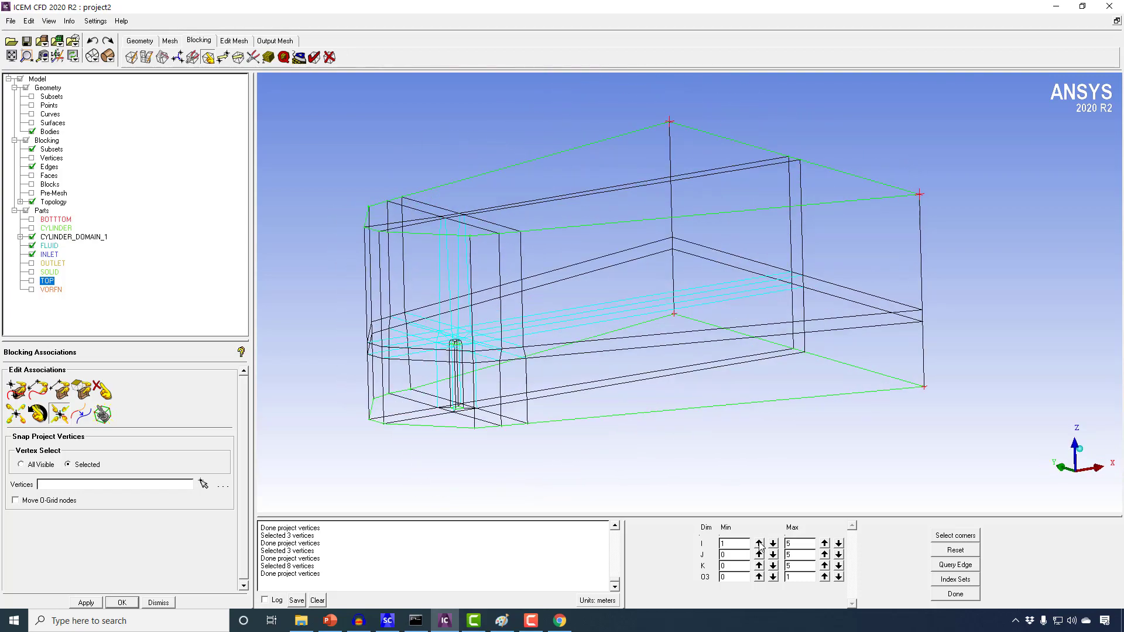
{"action": "left_click", "coordinate": [759, 543]}
{"action": "double_click", "coordinate": [839, 544]}
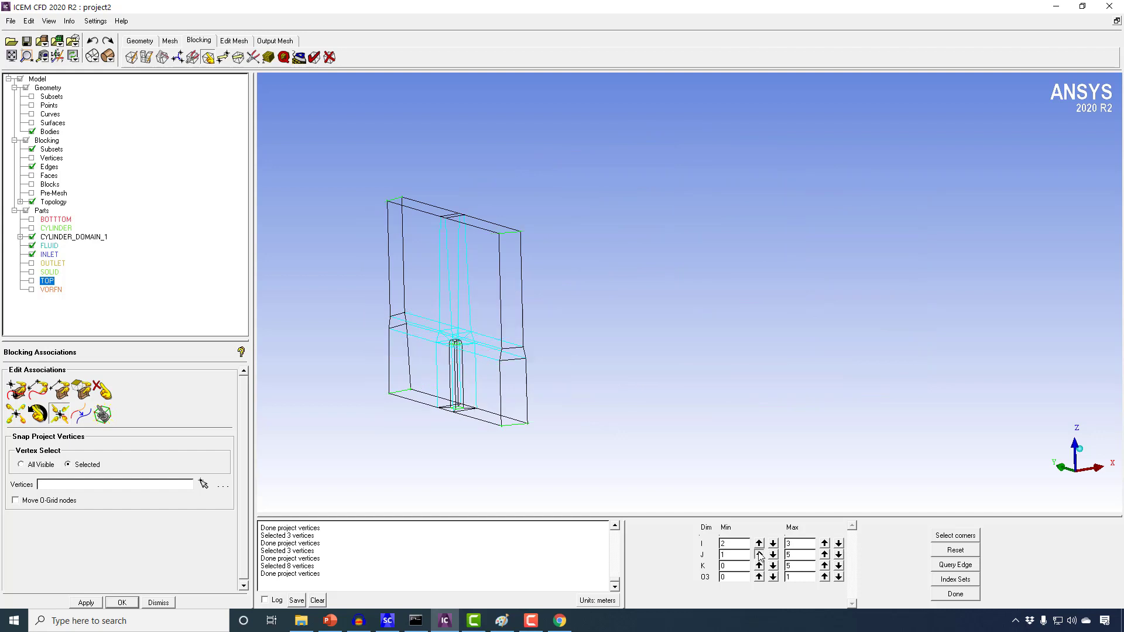
{"action": "left_click", "coordinate": [759, 555]}
{"action": "left_click", "coordinate": [839, 556]}
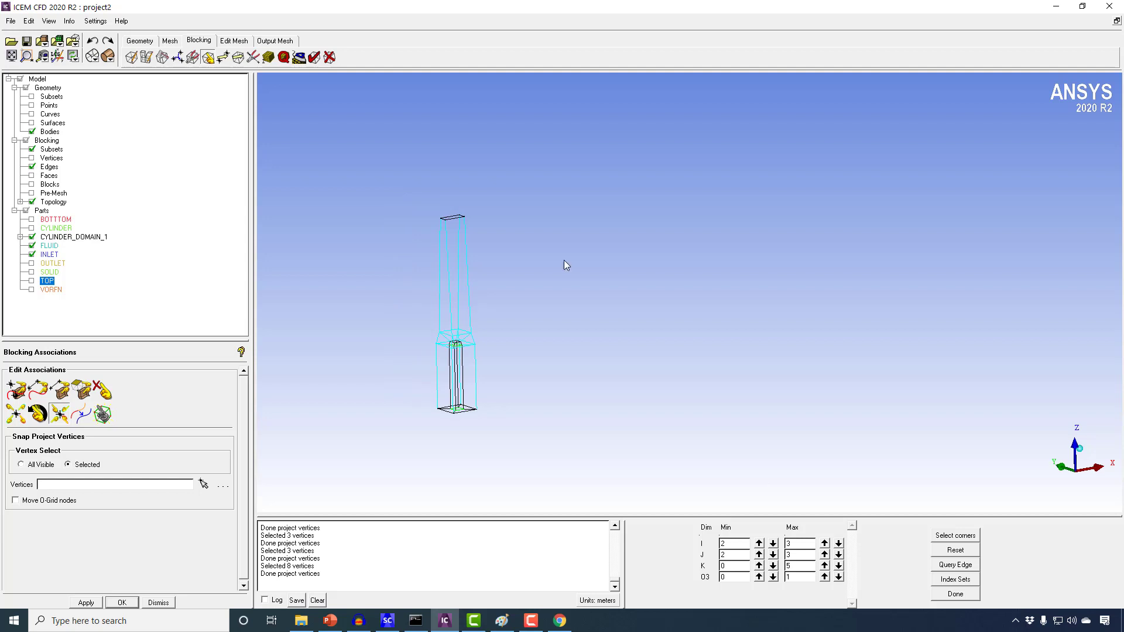
Step: Move vertex 135 at the column's far top end to the X and Y position of reference vertex 231
{"action": "left_click_drag", "start_coordinate": [564, 260], "coordinate": [624, 284]}
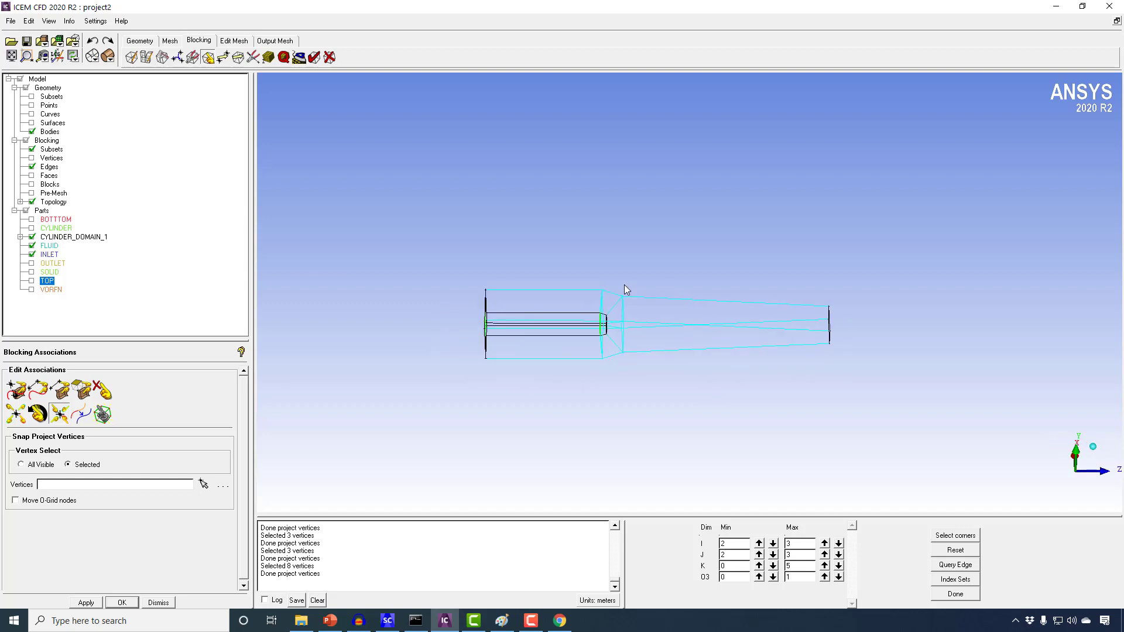
{"action": "scroll", "coordinate": [615, 273], "scroll_direction": "up", "scroll_amount": 3}
{"action": "middle_click_drag", "start_coordinate": [605, 261], "coordinate": [563, 237]}
{"action": "mouse_move", "coordinate": [564, 237]}
{"action": "left_mouse_down"}
{"action": "mouse_move", "coordinate": [489, 233]}
{"action": "mouse_move", "coordinate": [577, 232]}
{"action": "left_mouse_up"}
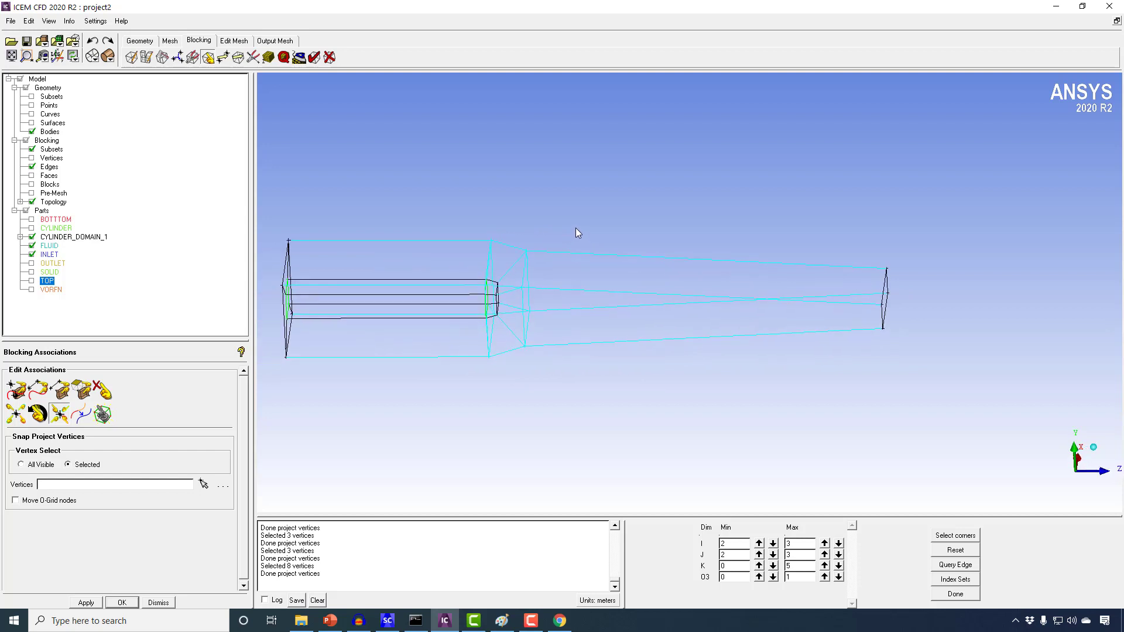
{"action": "left_click", "coordinate": [222, 57]}
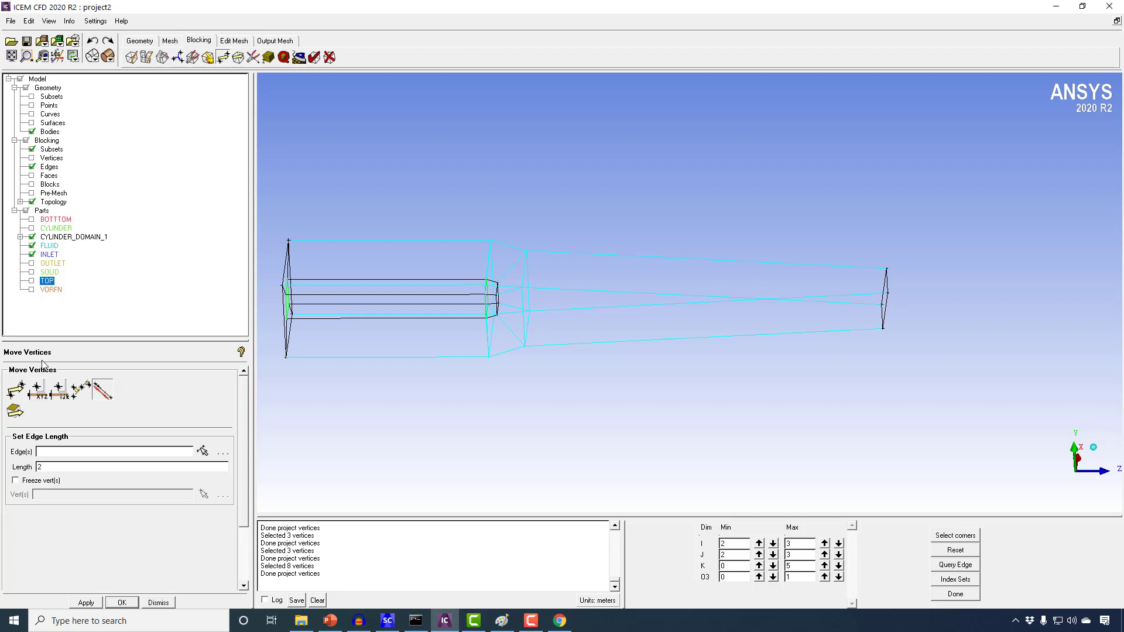
{"action": "left_click", "coordinate": [45, 394]}
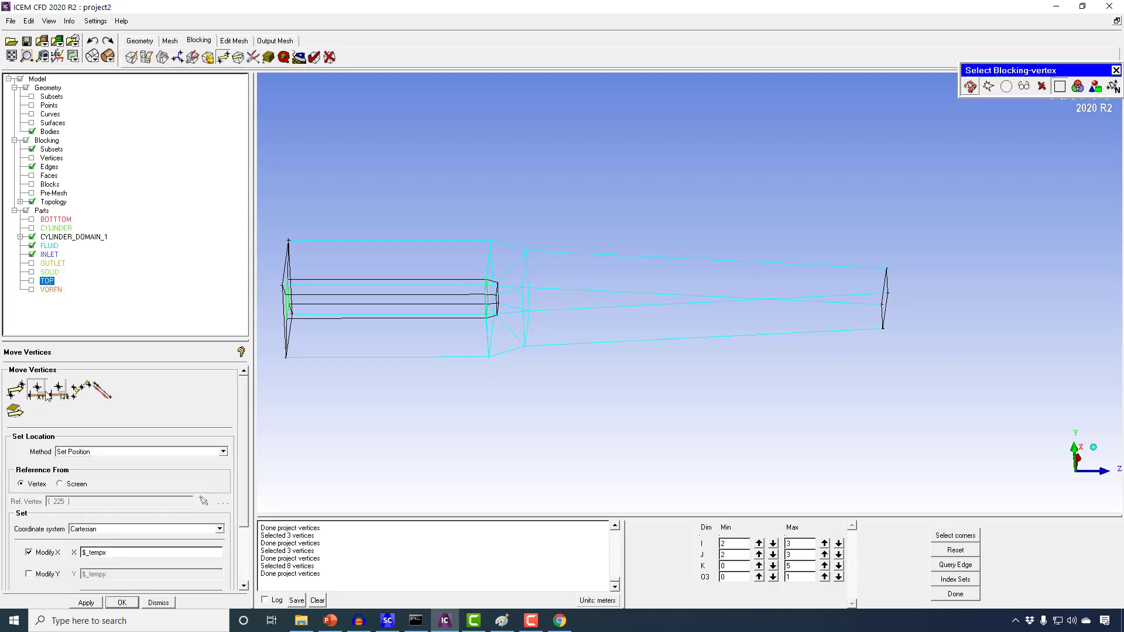
{"action": "left_click", "coordinate": [529, 250]}
{"action": "left_click_drag", "start_coordinate": [676, 240], "coordinate": [656, 266]}
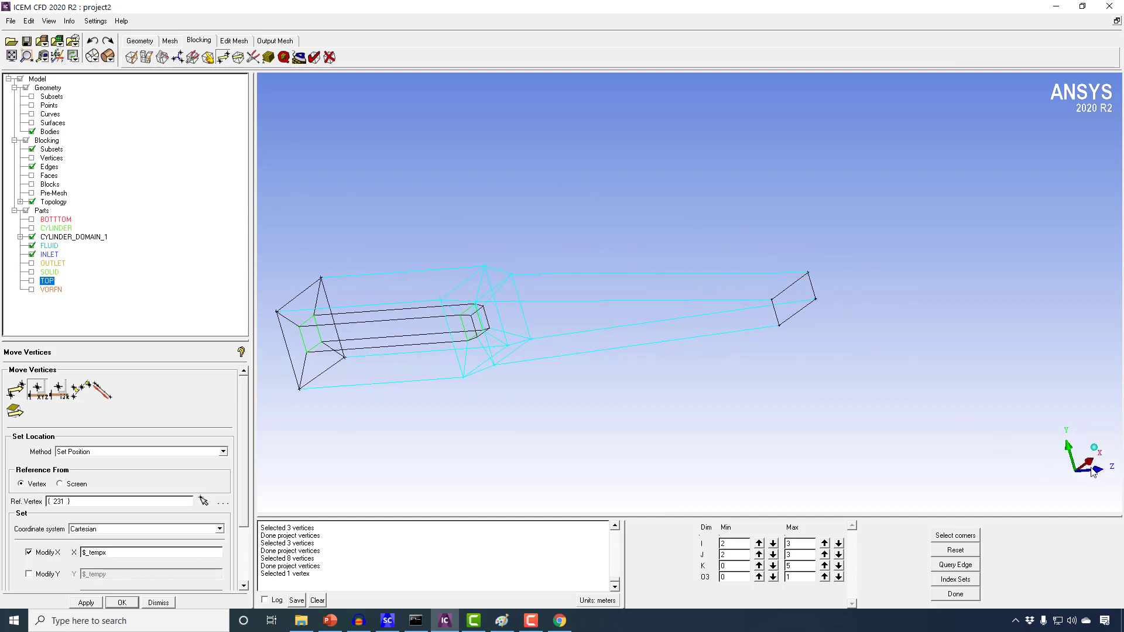
{"action": "scroll", "coordinate": [243, 479], "scroll_direction": "down", "scroll_amount": 3}
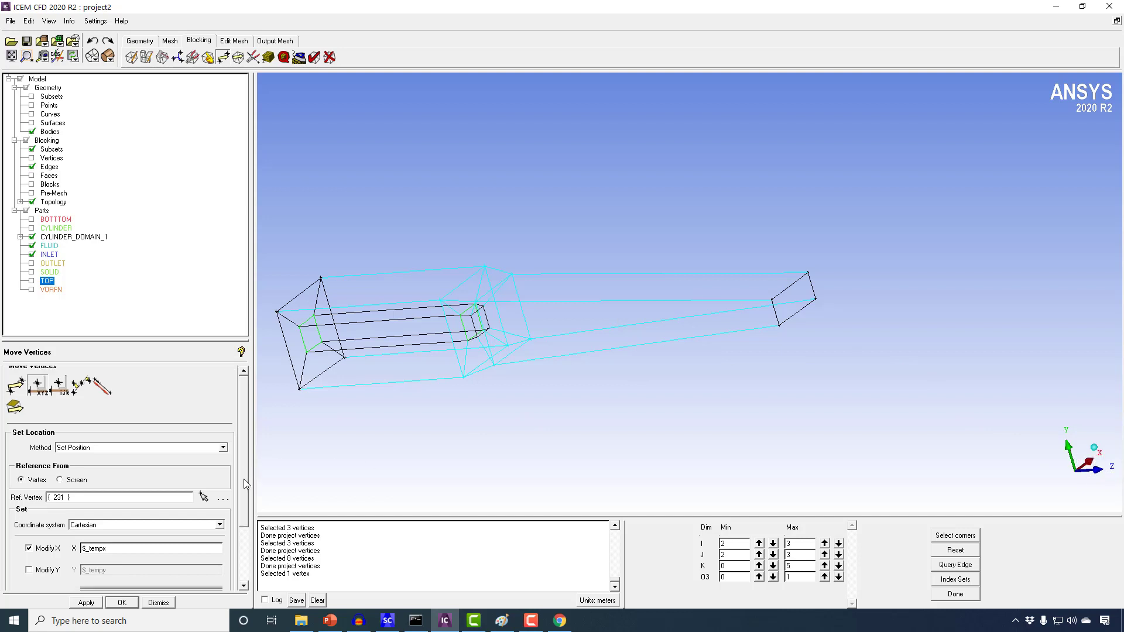
{"action": "left_click", "coordinate": [28, 495]}
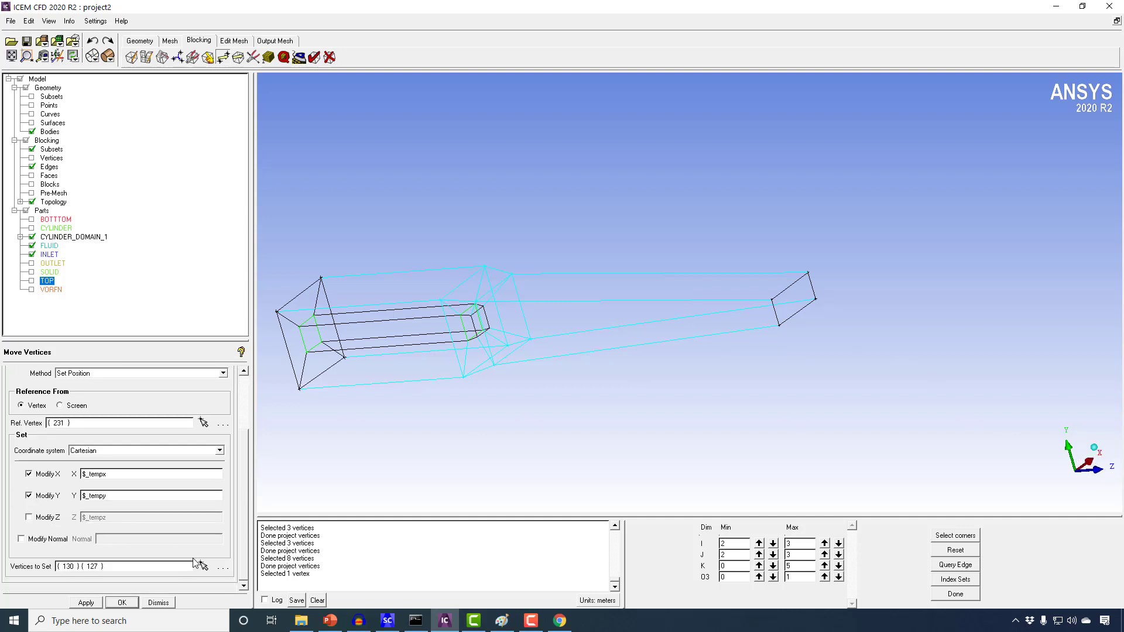
{"action": "left_click", "coordinate": [203, 565]}
{"action": "left_click", "coordinate": [811, 277]}
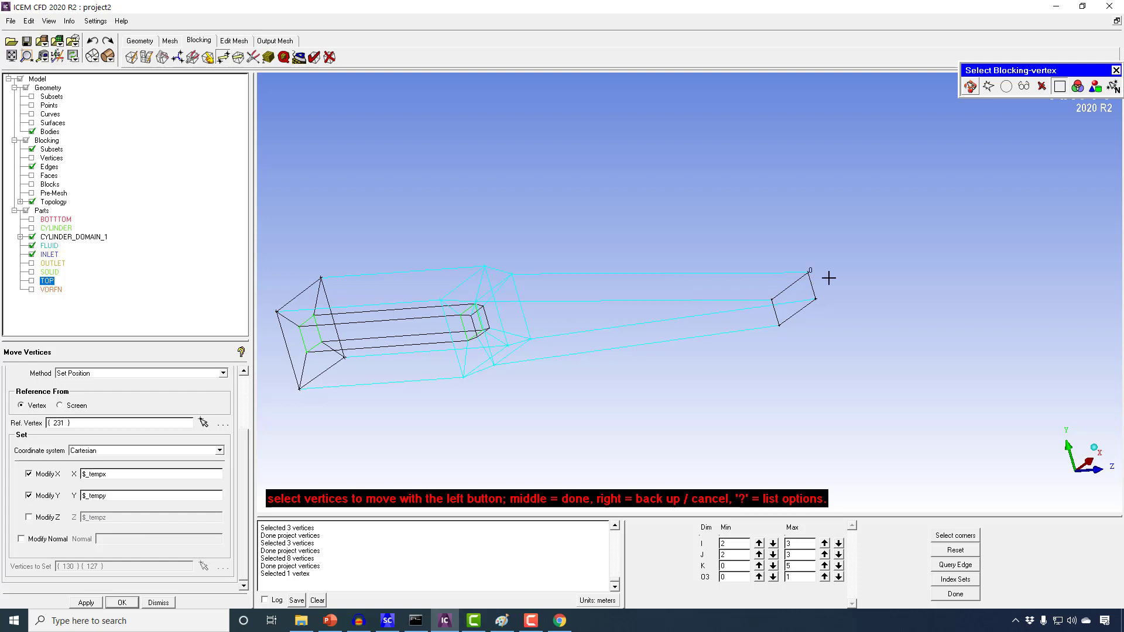
{"action": "middle_click", "coordinate": [827, 210]}
{"action": "left_click", "coordinate": [86, 604]}
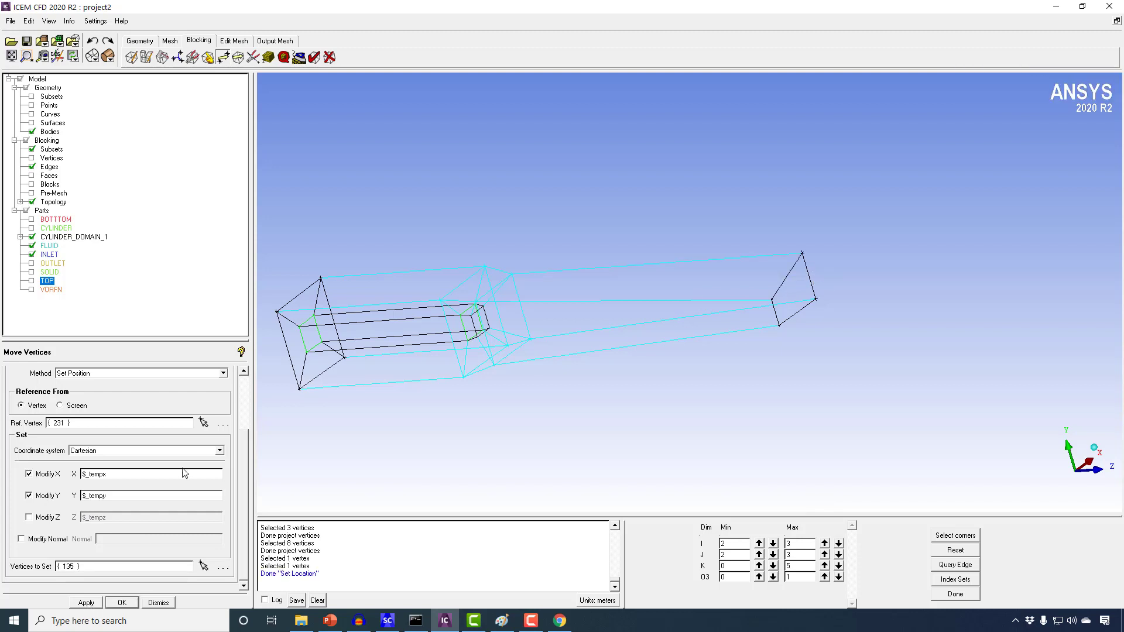
Step: Match the X and Y position of top-end vertex 111 to reference vertex 223 above the cylinder
{"action": "left_click", "coordinate": [203, 423]}
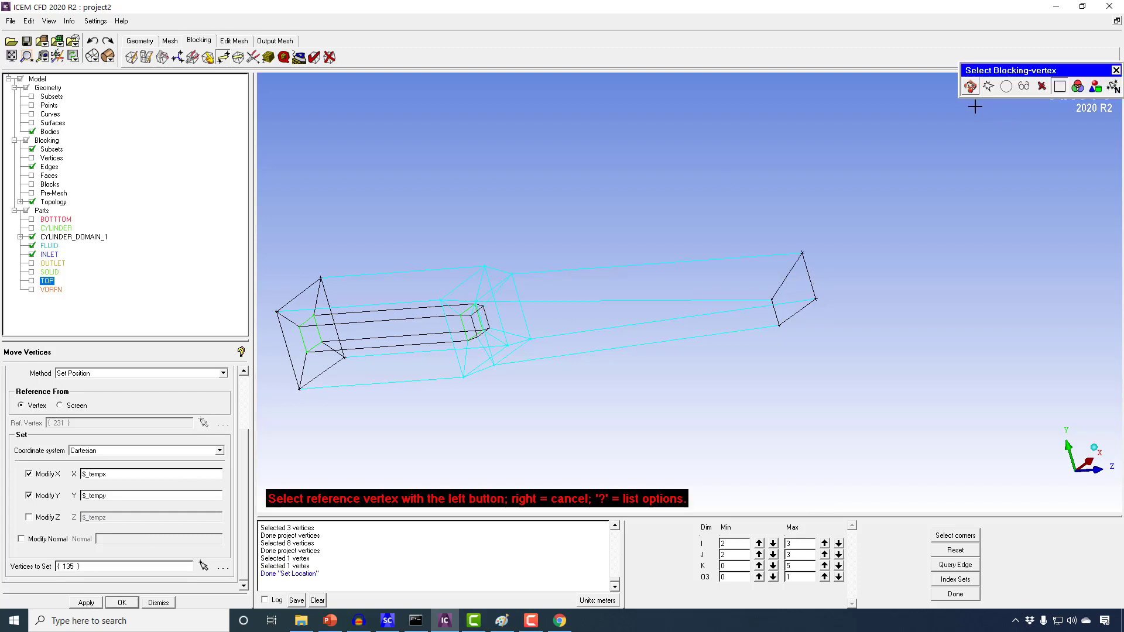
{"action": "left_click", "coordinate": [971, 87]}
{"action": "left_click_drag", "start_coordinate": [669, 223], "coordinate": [819, 178]}
{"action": "middle_click_drag", "start_coordinate": [801, 210], "coordinate": [563, 241]}
{"action": "left_click", "coordinate": [970, 87]}
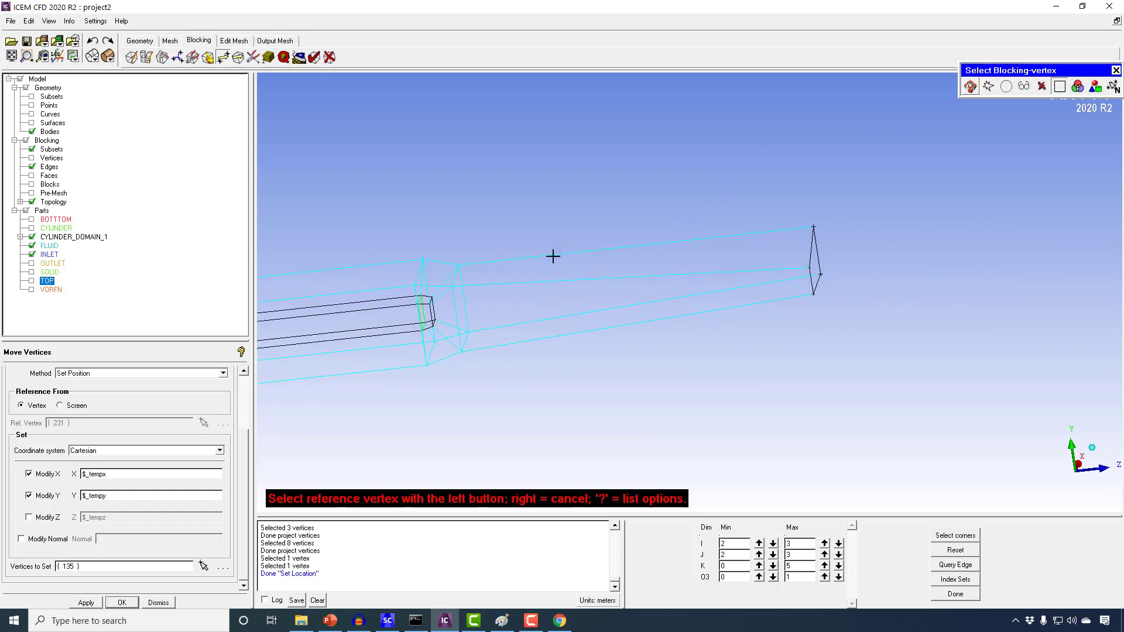
{"action": "left_click", "coordinate": [453, 290]}
{"action": "left_click", "coordinate": [203, 565]}
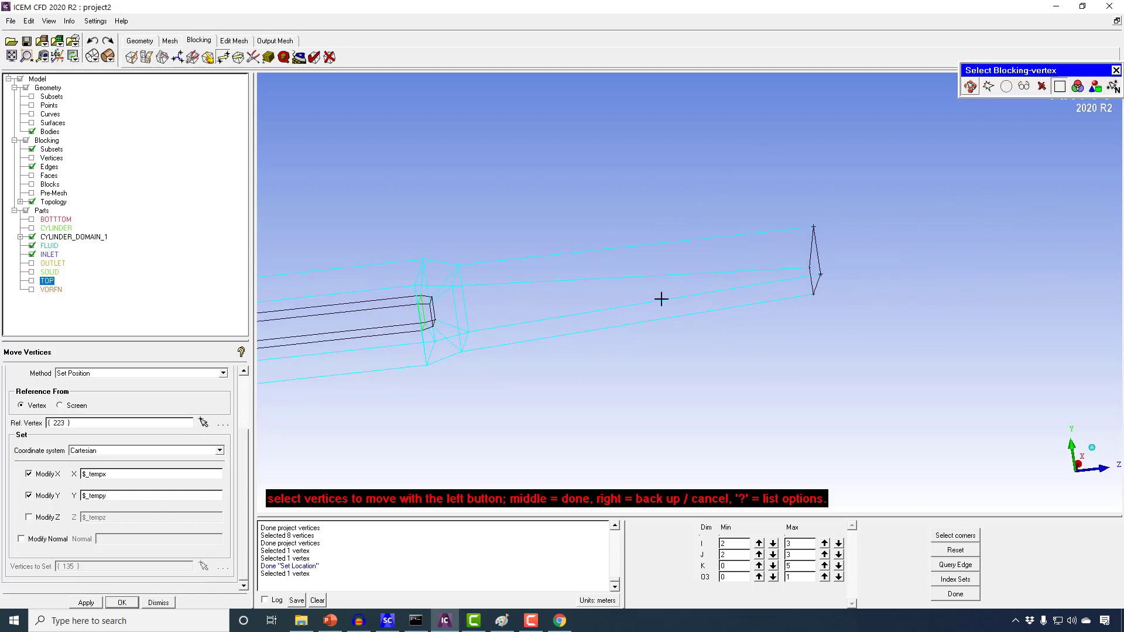
{"action": "left_click", "coordinate": [815, 268]}
{"action": "middle_click", "coordinate": [748, 258]}
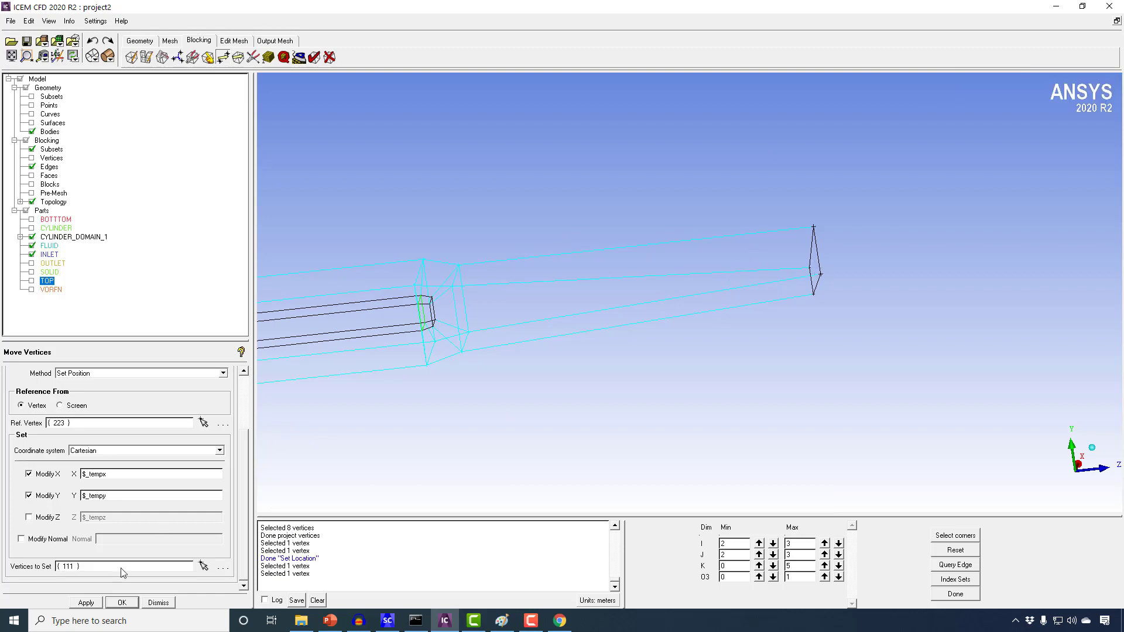
{"action": "left_click", "coordinate": [86, 603]}
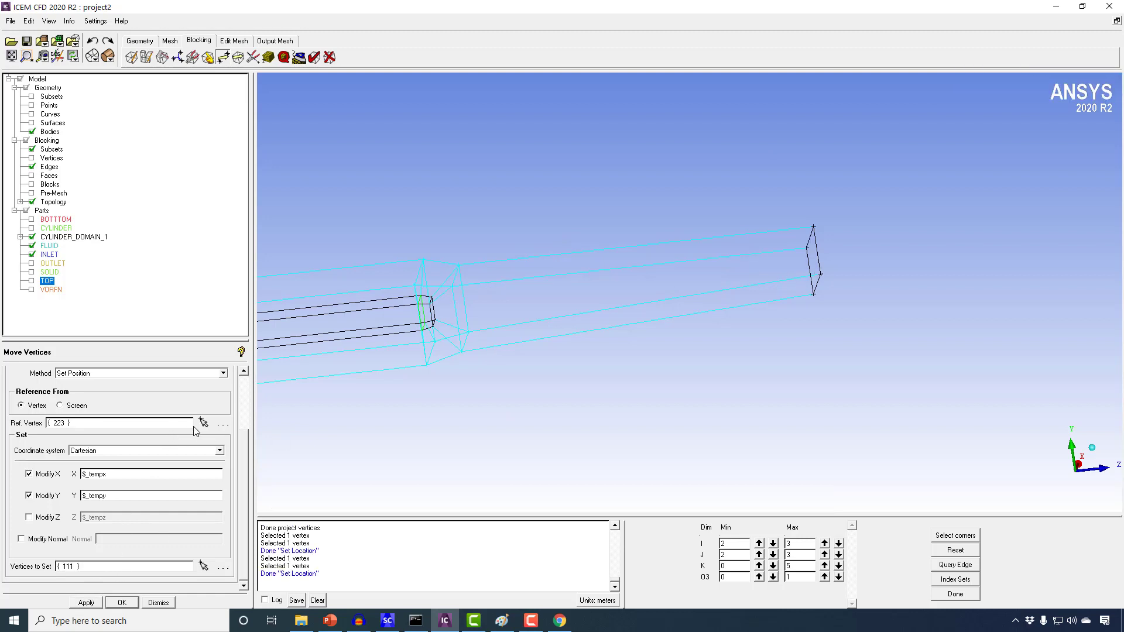
Step: Match the X and Y position of top-end vertex 134 to reference vertex 227
{"action": "left_click", "coordinate": [203, 422]}
{"action": "left_click", "coordinate": [468, 332]}
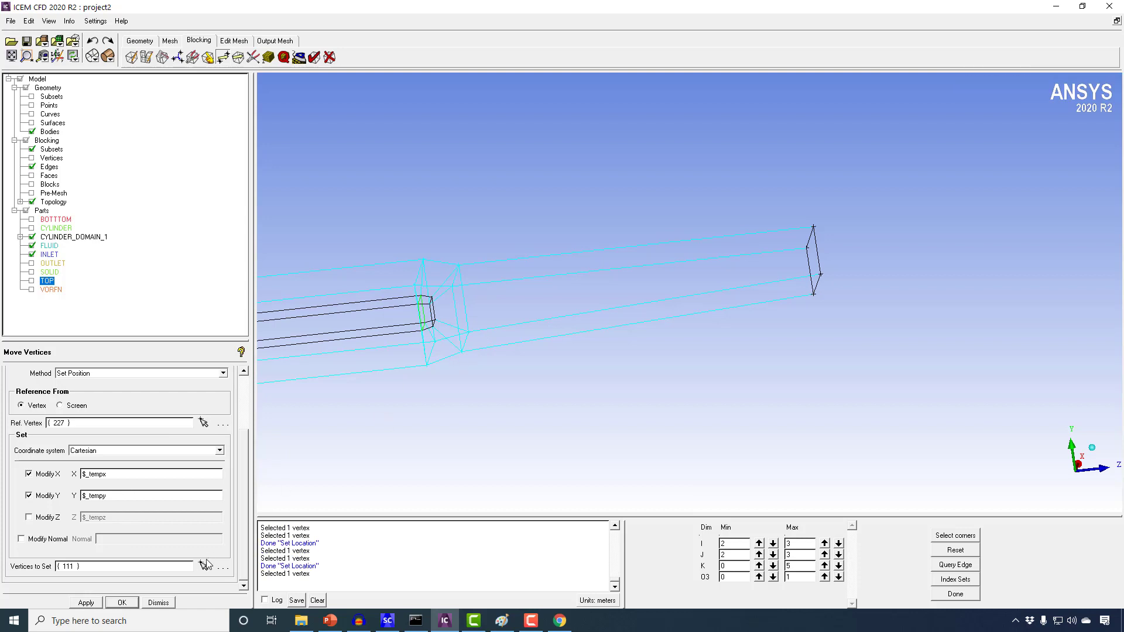
{"action": "left_click", "coordinate": [205, 565]}
{"action": "left_click", "coordinate": [815, 295]}
{"action": "middle_click", "coordinate": [820, 301]}
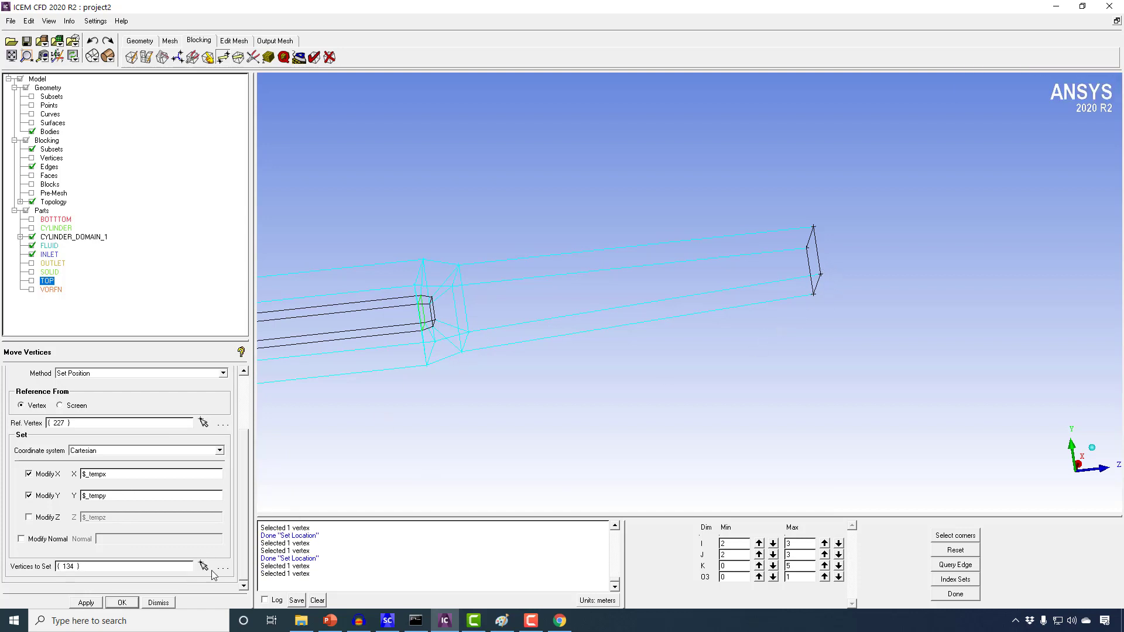
{"action": "left_click", "coordinate": [91, 603]}
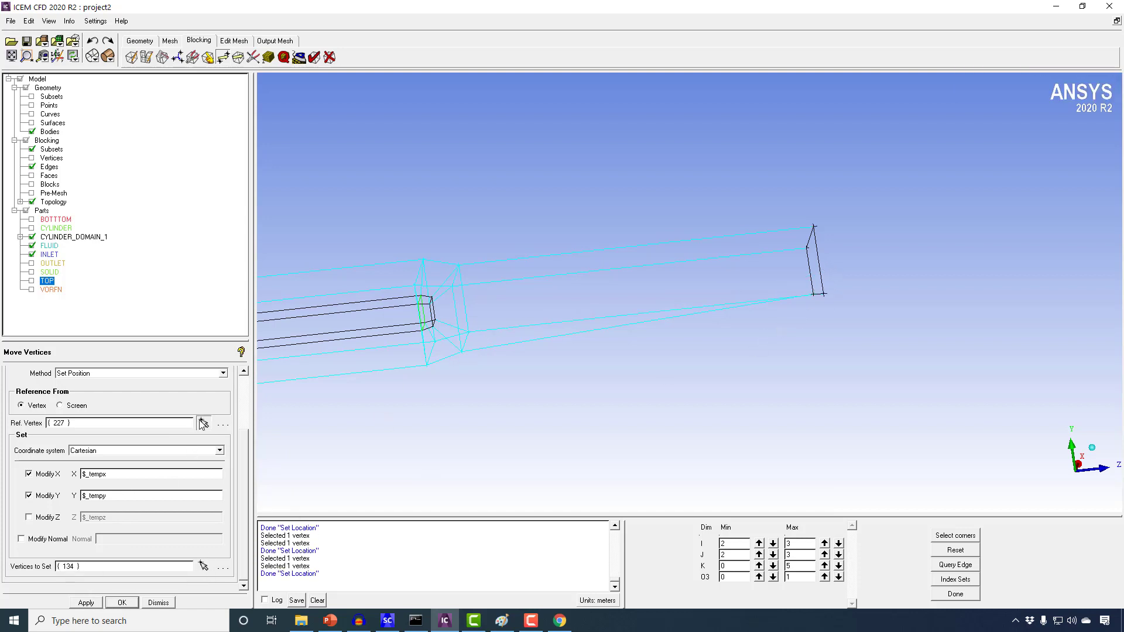
Step: Match the X and Y position of the last top-end vertex, 110, to reference vertex 219
{"action": "left_click", "coordinate": [203, 422]}
{"action": "left_click", "coordinate": [466, 369]}
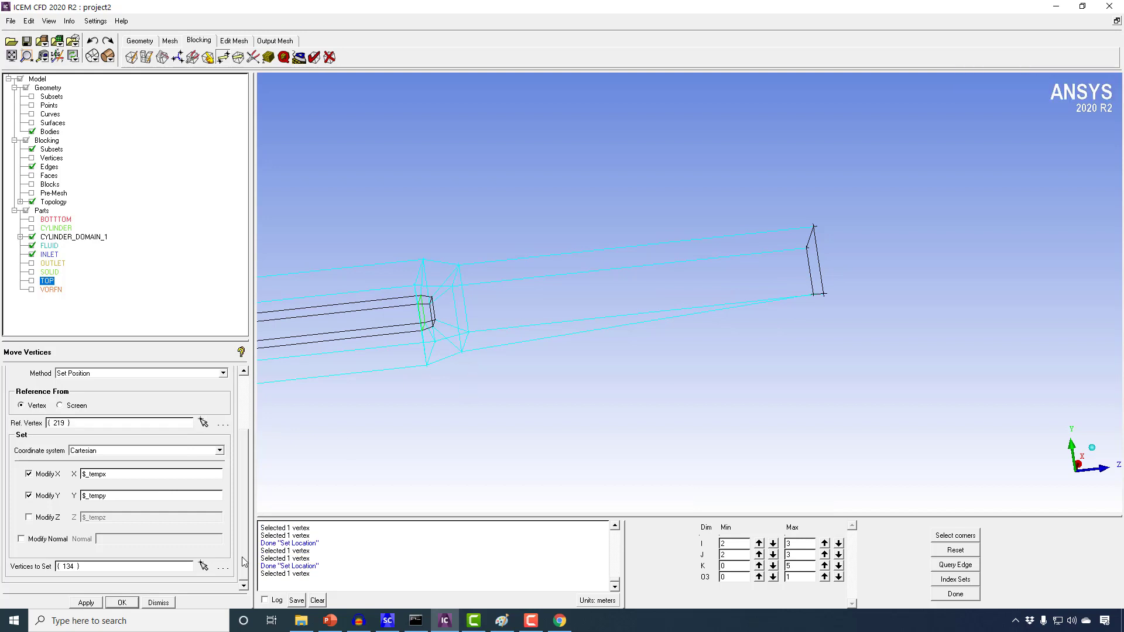
{"action": "left_click", "coordinate": [204, 566]}
{"action": "left_click", "coordinate": [806, 297]}
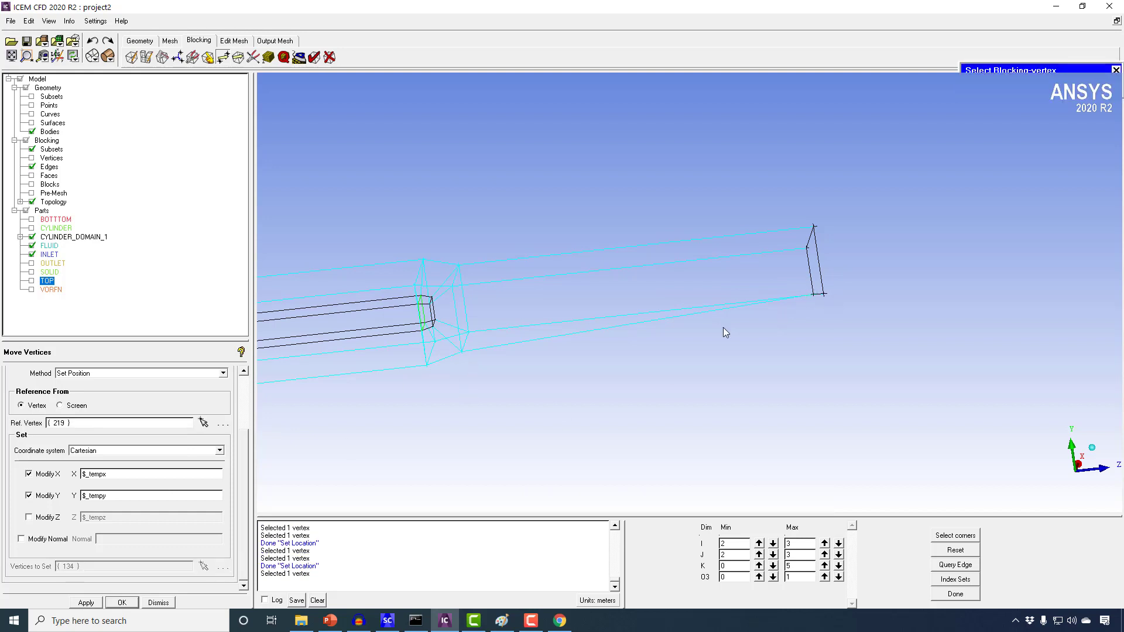
{"action": "left_click", "coordinate": [101, 602]}
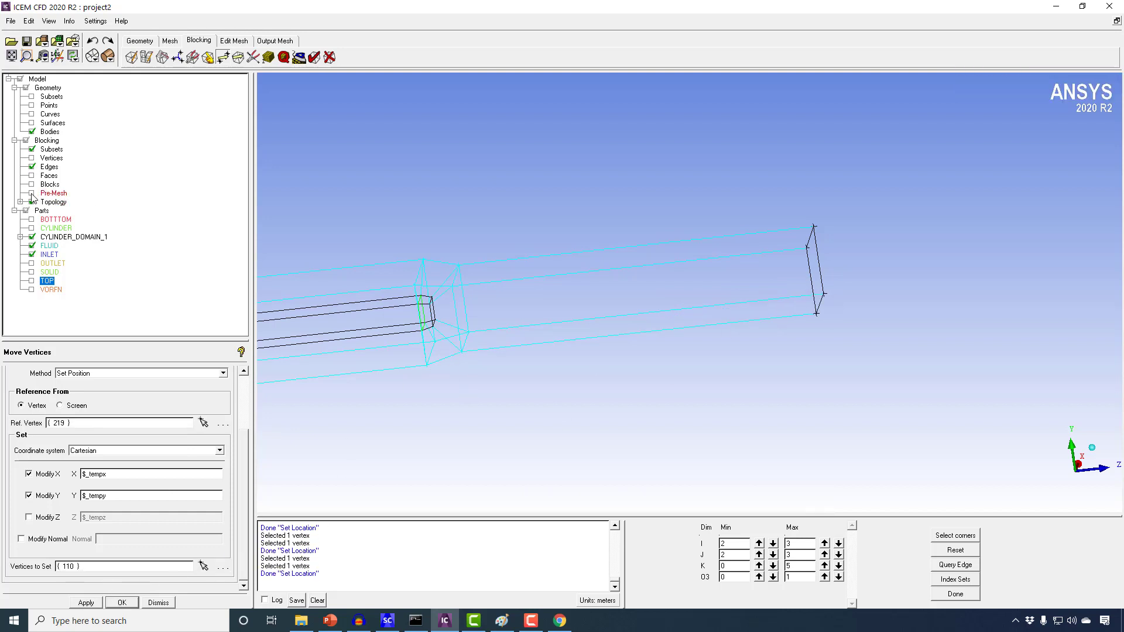
Step: Recompute and display the pre-mesh, and reset the index range to include all blocks
{"action": "left_click", "coordinate": [447, 379]}
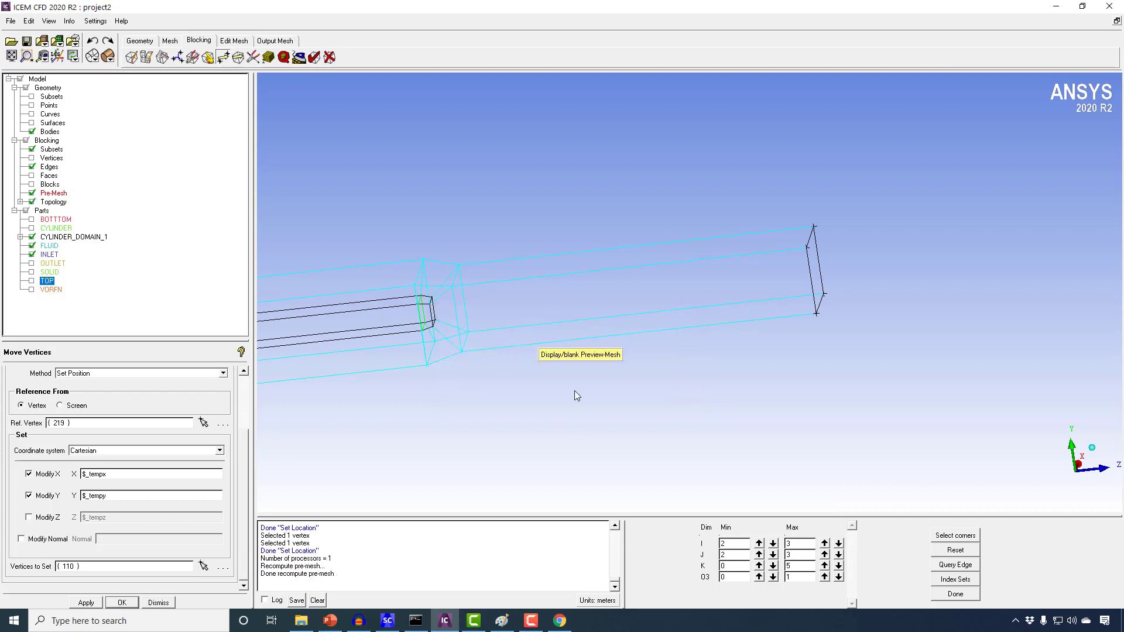
{"action": "scroll", "coordinate": [574, 391], "scroll_direction": "down", "scroll_amount": 3}
{"action": "left_click_drag", "start_coordinate": [522, 363], "coordinate": [575, 389]}
{"action": "left_click", "coordinate": [959, 552]}
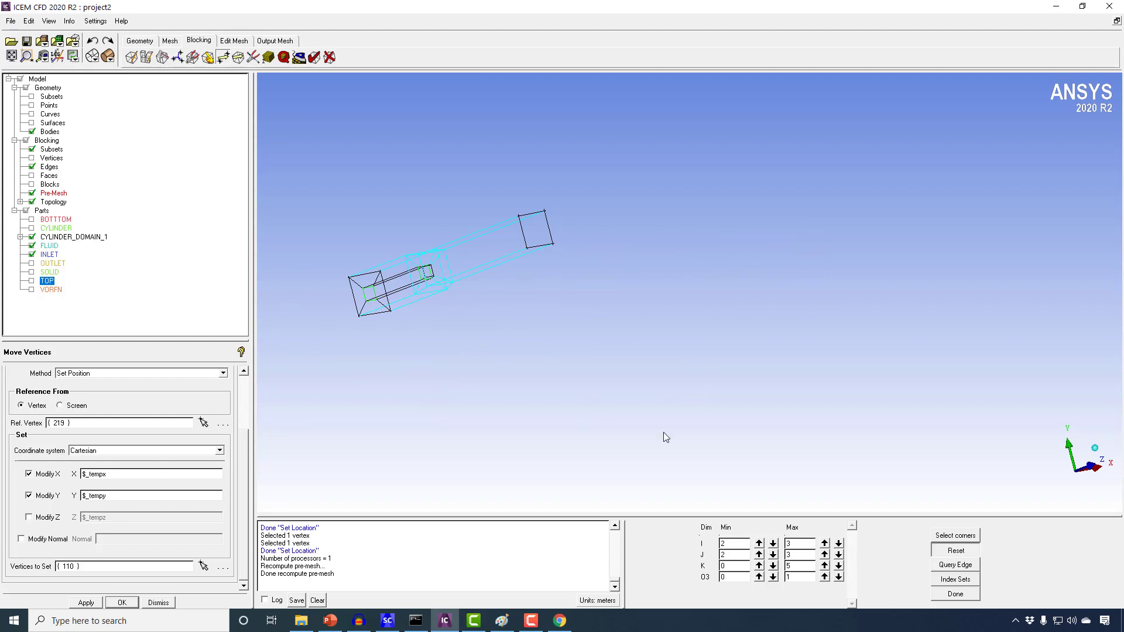
Step: Display the pre-mesh on the TOP, BOTTTOM, CYLINDER and OUTLET parts with the block edges hidden
{"action": "left_click", "coordinate": [32, 281]}
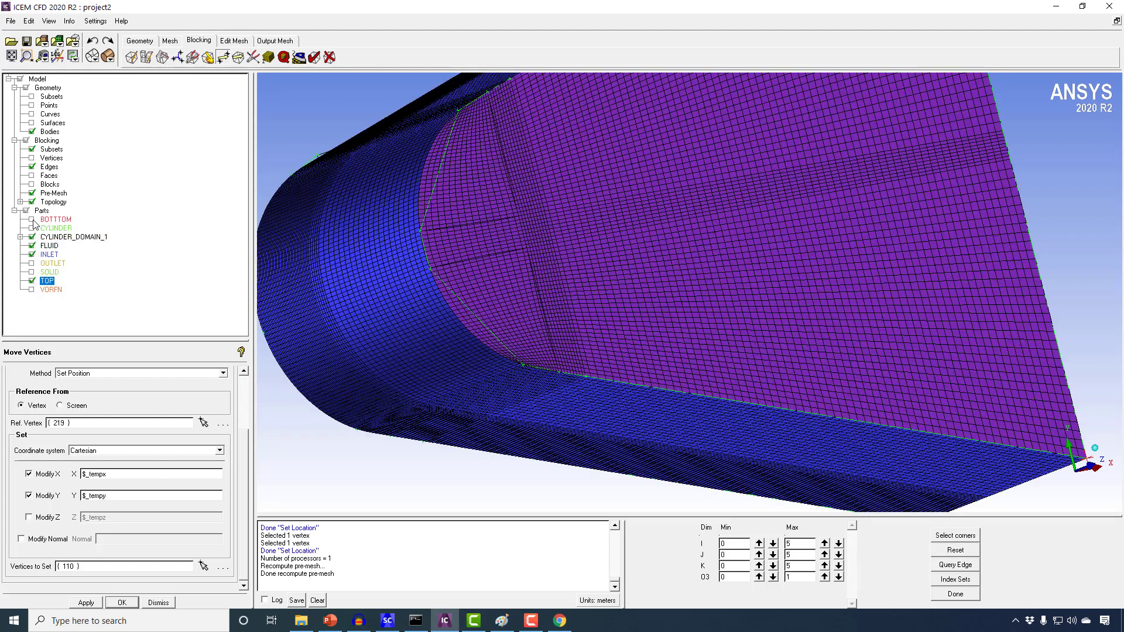
{"action": "left_click", "coordinate": [31, 220]}
{"action": "left_click", "coordinate": [32, 228]}
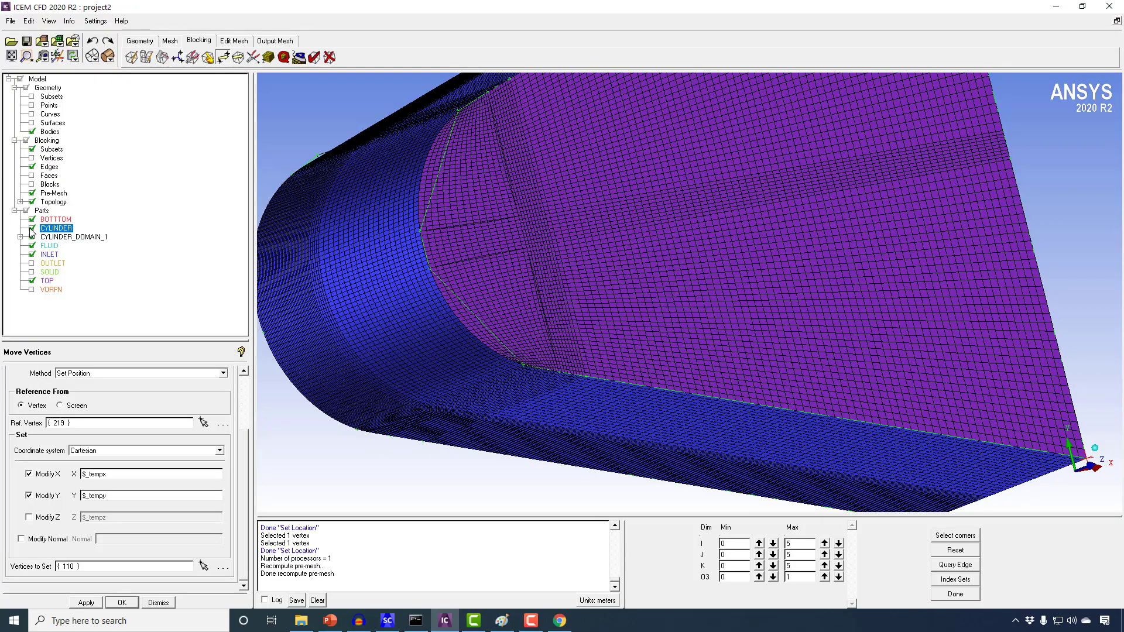
{"action": "left_click", "coordinate": [63, 265]}
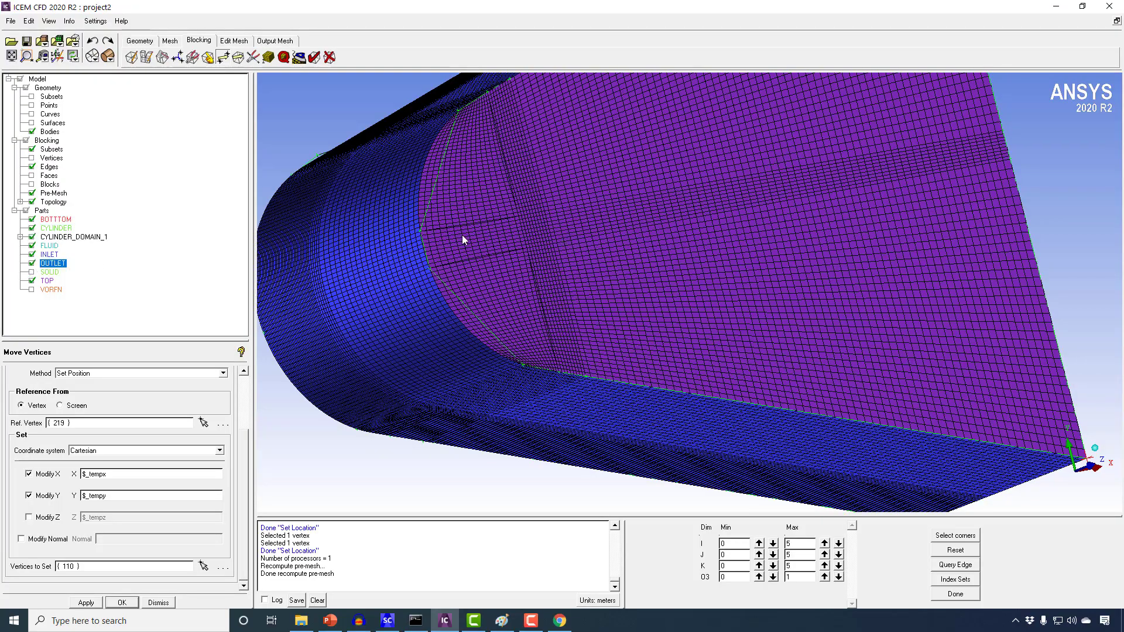
{"action": "left_click_drag", "start_coordinate": [461, 234], "coordinate": [168, 199]}
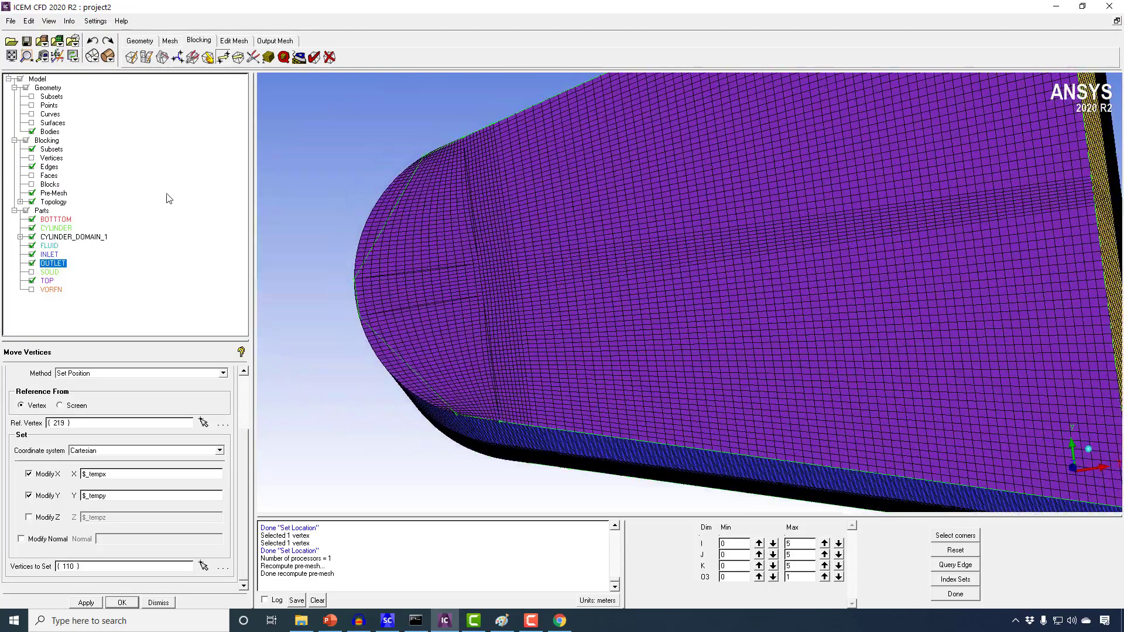
{"action": "left_click", "coordinate": [32, 167]}
{"action": "left_click_drag", "start_coordinate": [328, 223], "coordinate": [549, 320]}
{"action": "scroll", "coordinate": [176, 404], "scroll_direction": "up", "scroll_amount": 3}
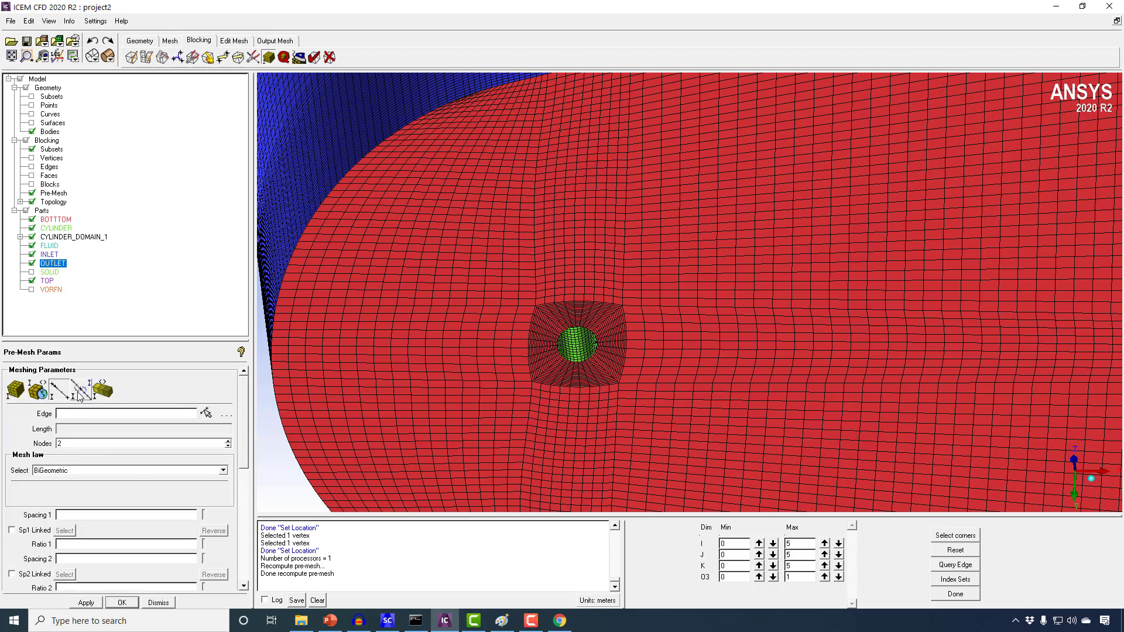
Step: Hide the pre-mesh, show the block edges, and match the spacing of the vertical edge above vertex 205 to reference edge 169-205
{"action": "left_click", "coordinate": [80, 396]}
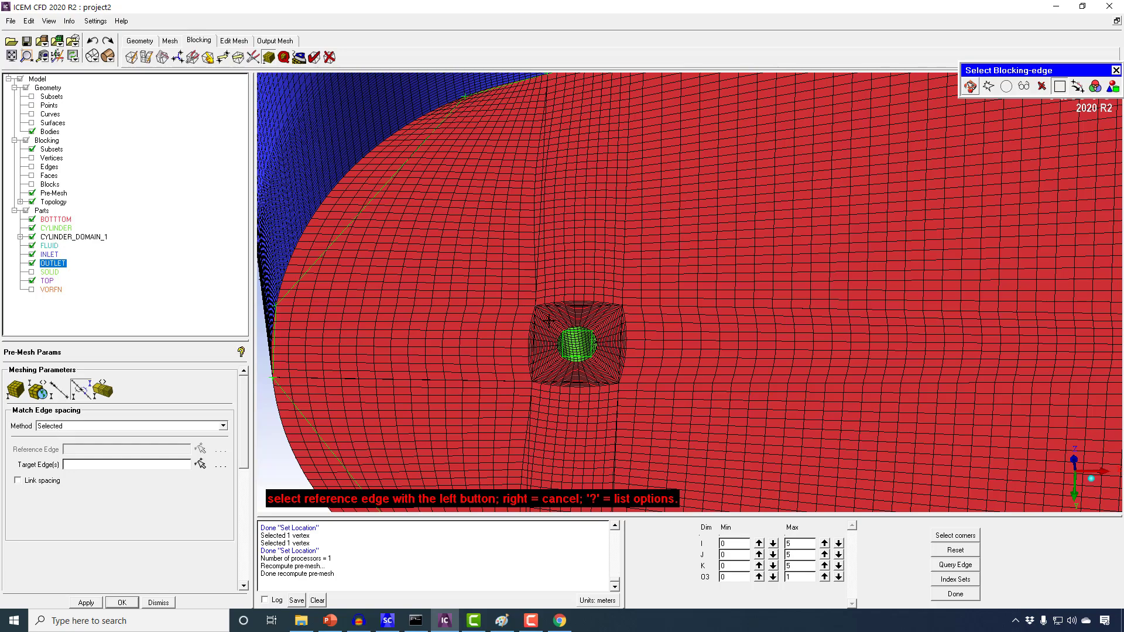
{"action": "right_click", "coordinate": [476, 290]}
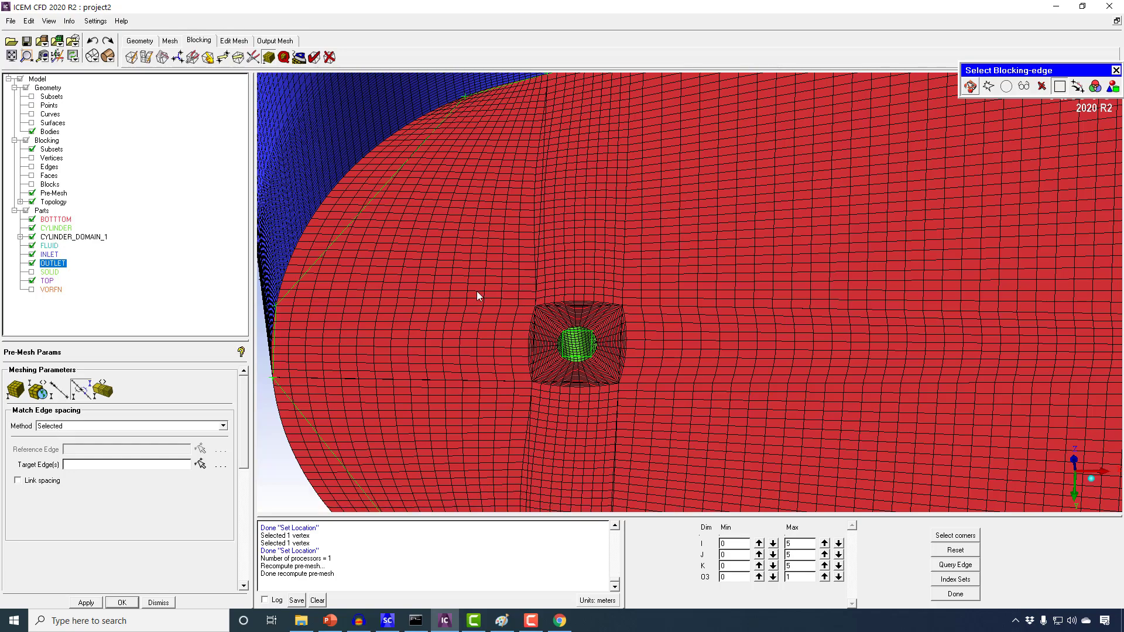
{"action": "left_click_drag", "start_coordinate": [490, 313], "coordinate": [419, 360]}
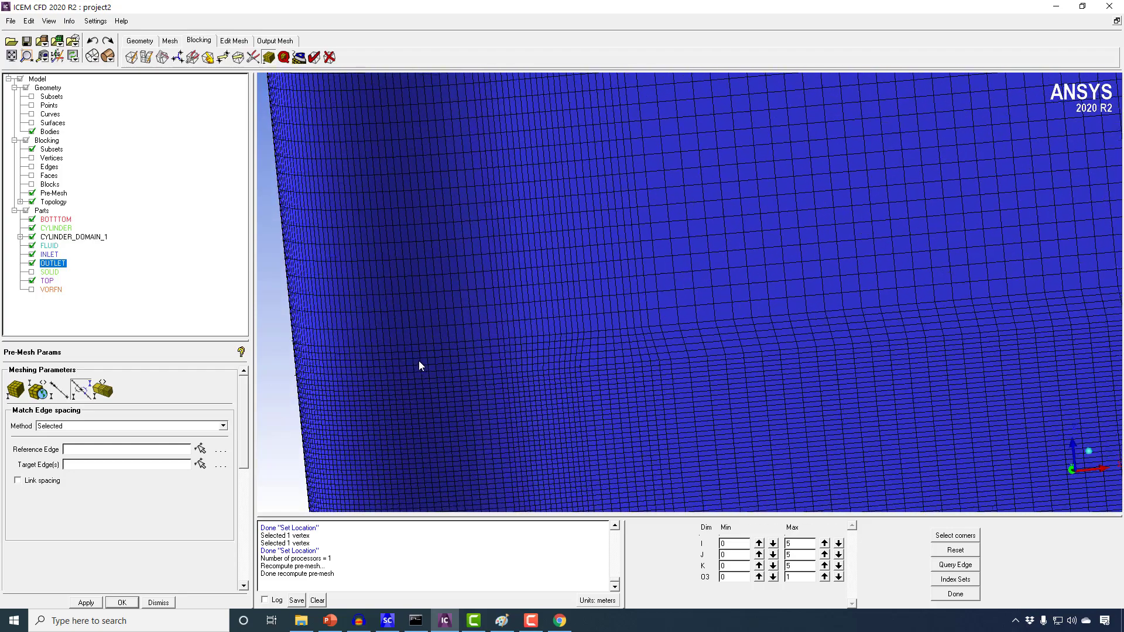
{"action": "left_click", "coordinate": [32, 193]}
{"action": "left_click", "coordinate": [31, 167]}
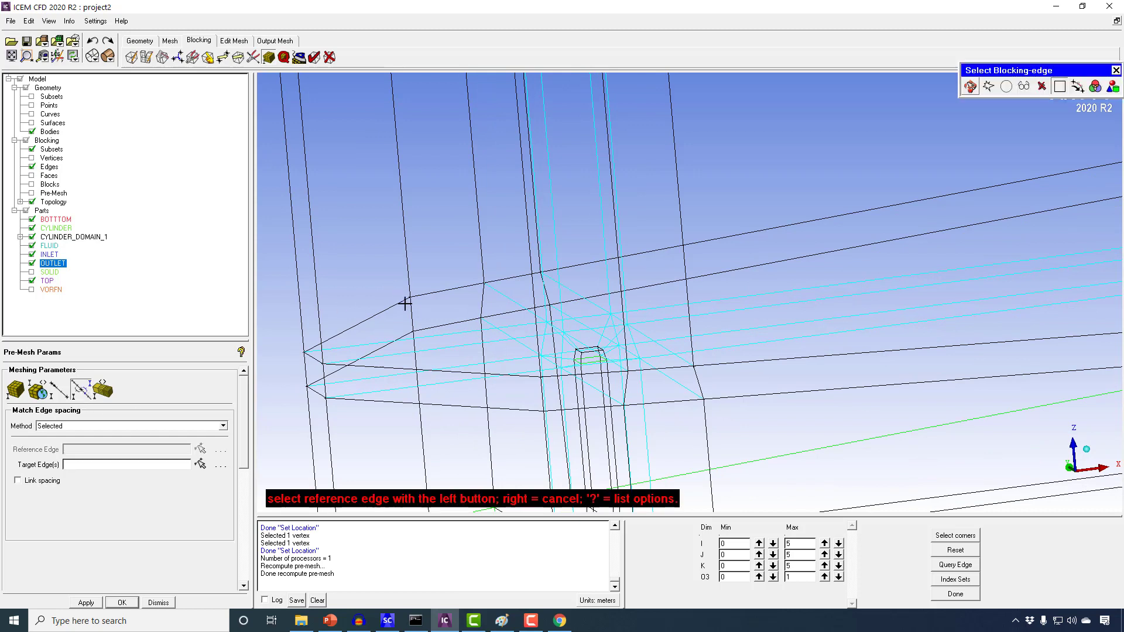
{"action": "left_click", "coordinate": [413, 313]}
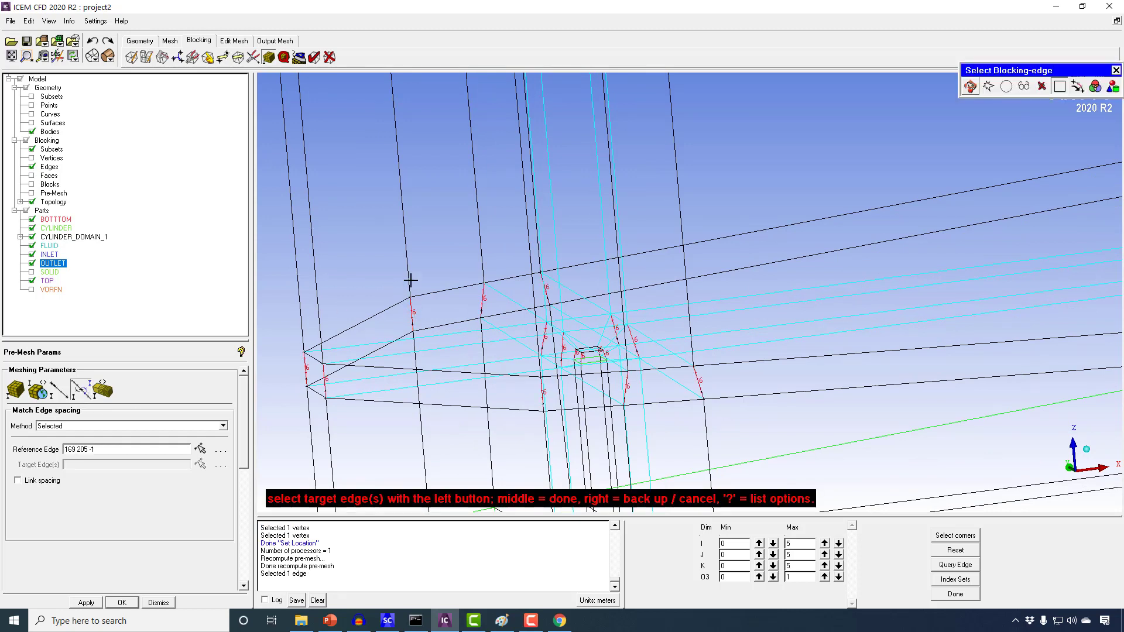
{"action": "left_click", "coordinate": [403, 221]}
{"action": "middle_click", "coordinate": [403, 220]}
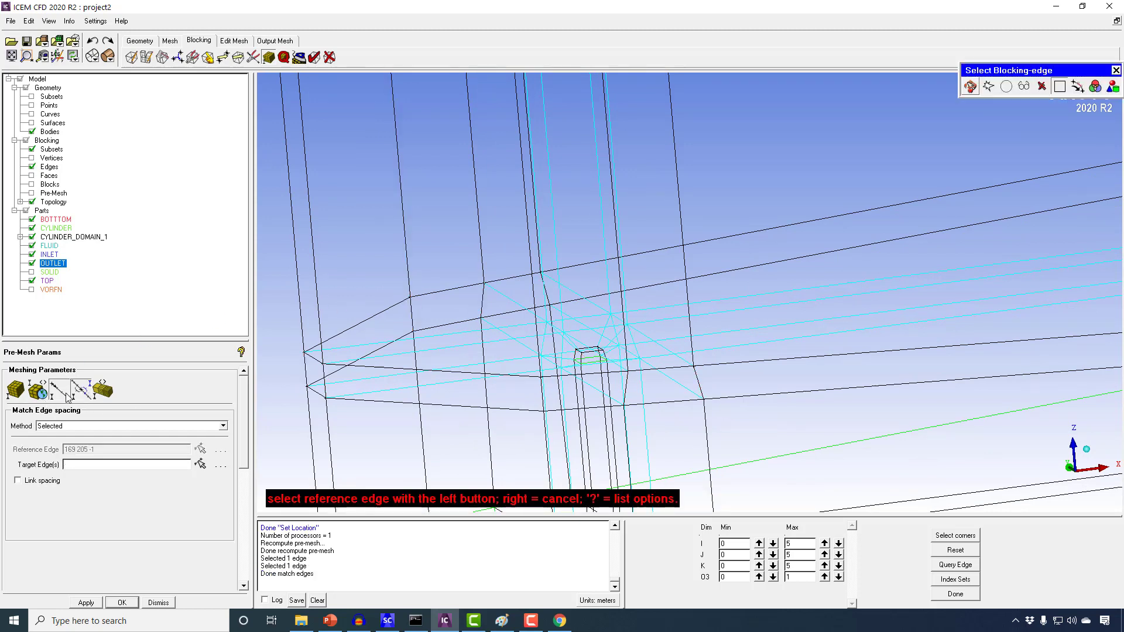
Step: Examine the node counts and spacings of edge 169-205 and the vertical edge 205-26 above it
{"action": "left_click", "coordinate": [58, 390]}
{"action": "left_click", "coordinate": [206, 413]}
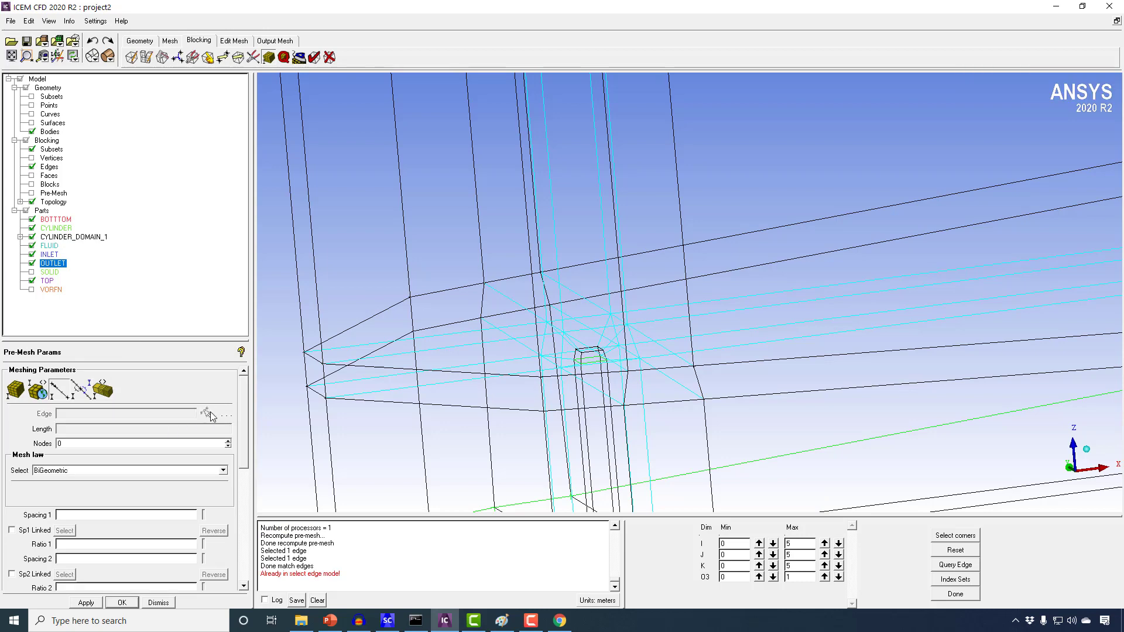
{"action": "left_click", "coordinate": [412, 309]}
{"action": "scroll", "coordinate": [410, 311], "scroll_direction": "up", "scroll_amount": 5}
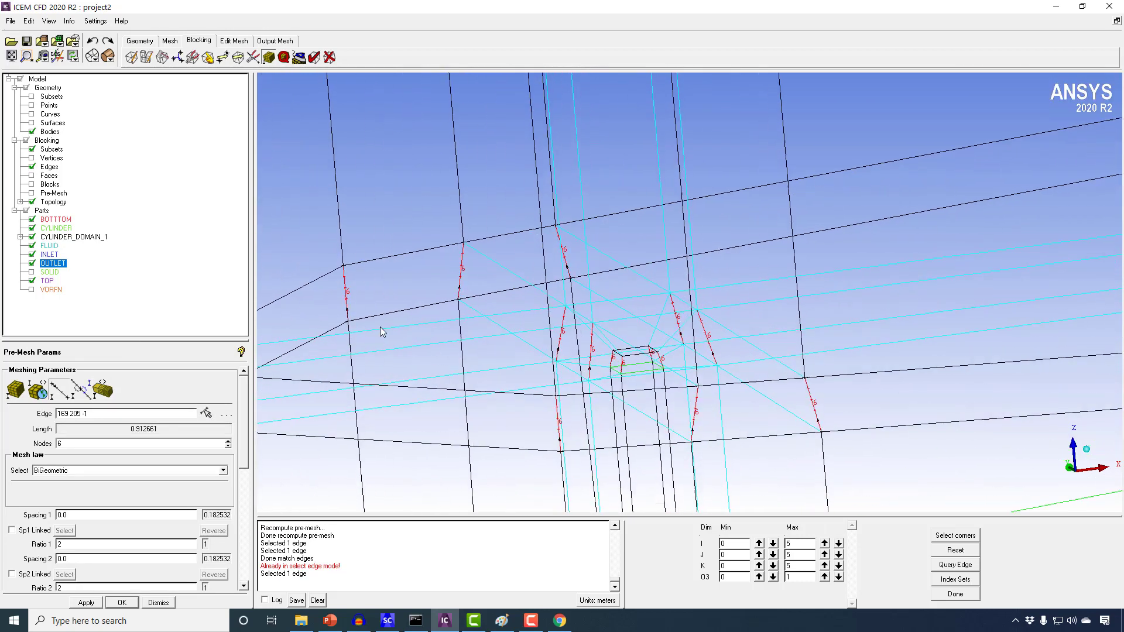
{"action": "middle_click_drag", "start_coordinate": [380, 327], "coordinate": [618, 372]}
{"action": "right_click_drag", "start_coordinate": [580, 264], "coordinate": [500, 338]}
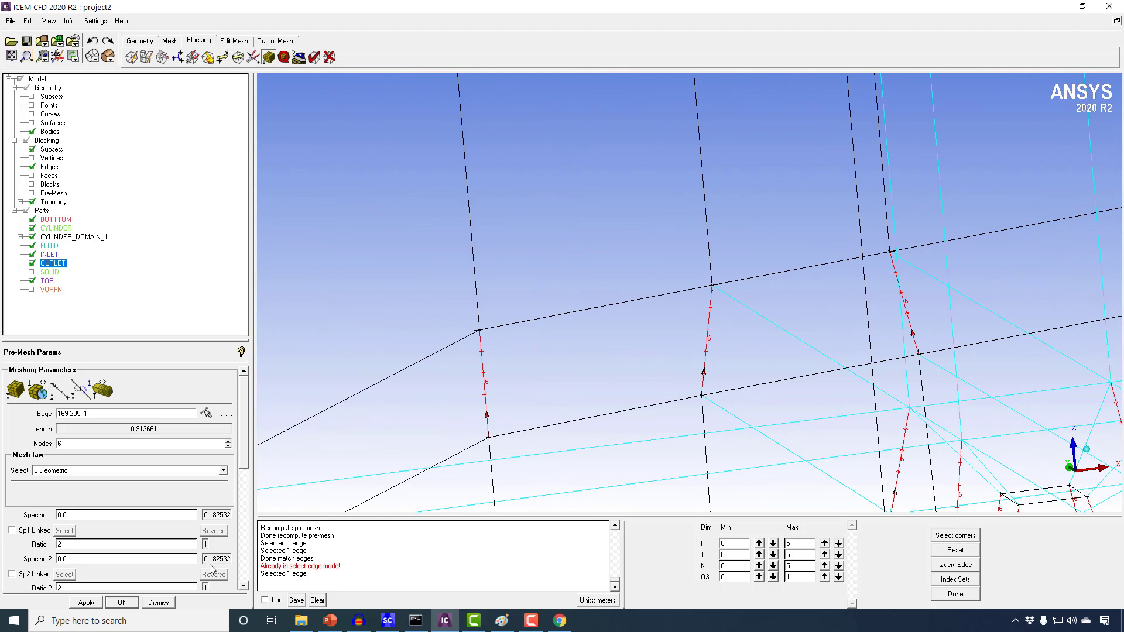
{"action": "left_click", "coordinate": [60, 389]}
{"action": "left_click", "coordinate": [477, 309]}
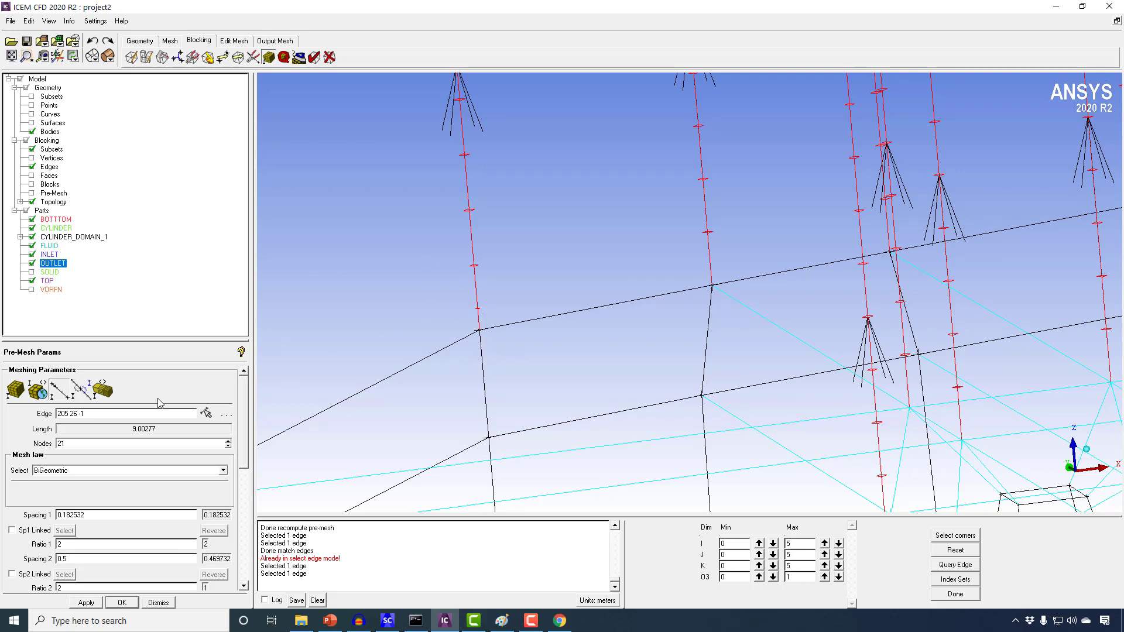
Step: Set Ratio 1 of vertical edge 205-26 to 1.2 and apply the edge parameters
{"action": "left_click", "coordinate": [82, 391]}
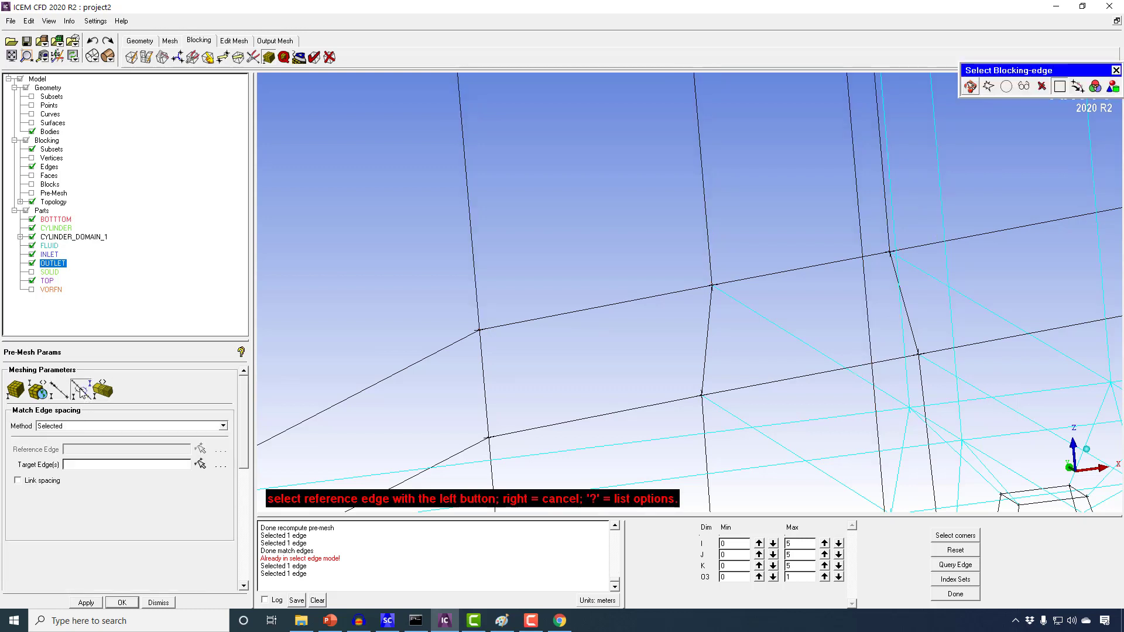
{"action": "left_click", "coordinate": [59, 390]}
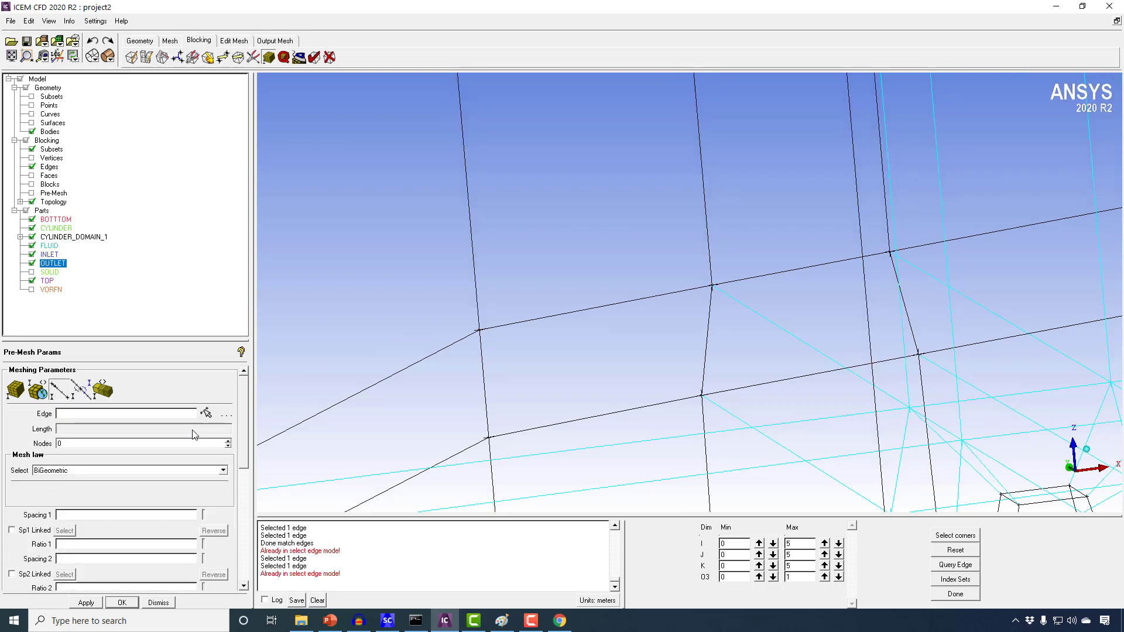
{"action": "left_click", "coordinate": [475, 312]}
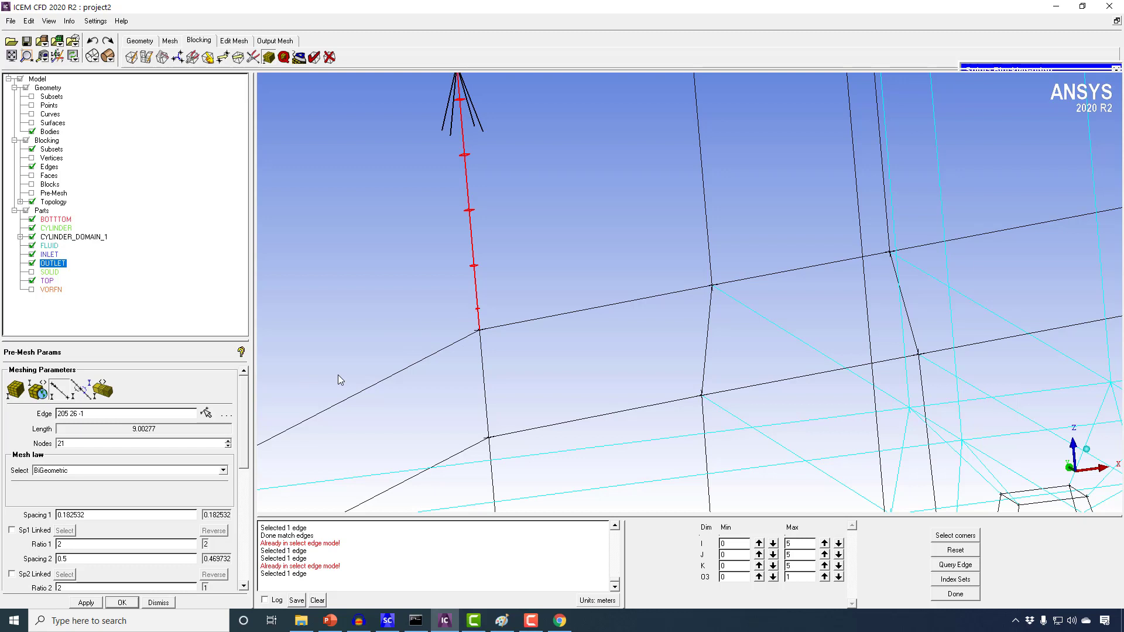
{"action": "double_click", "coordinate": [89, 445]}
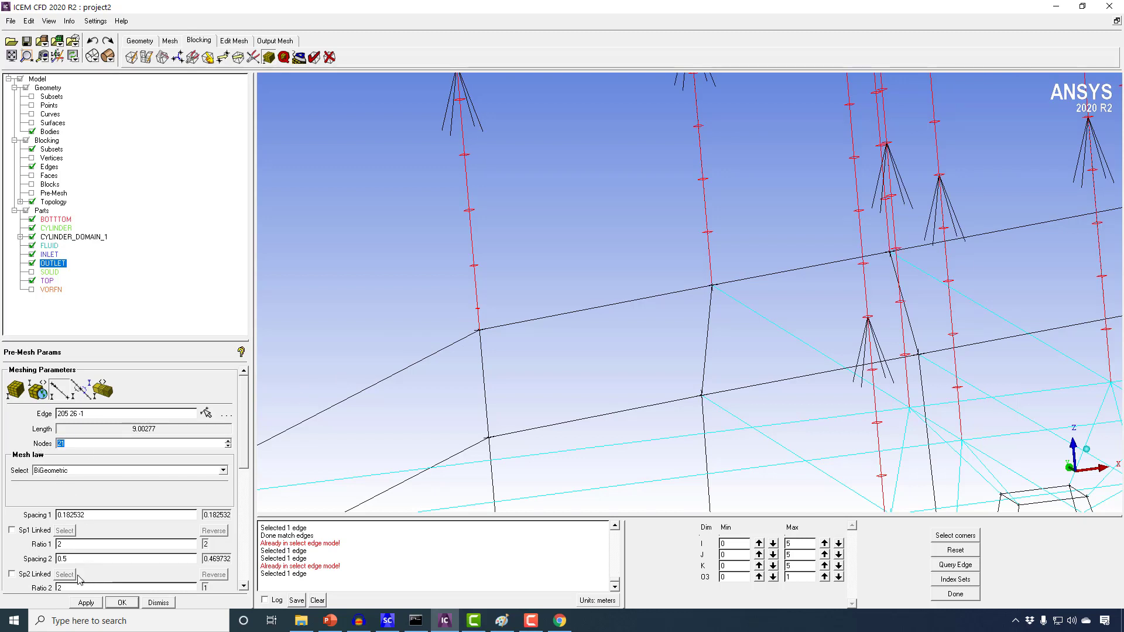
{"action": "double_click", "coordinate": [71, 544]}
{"action": "type", "text": "1.2"}
{"action": "left_click", "coordinate": [86, 602]}
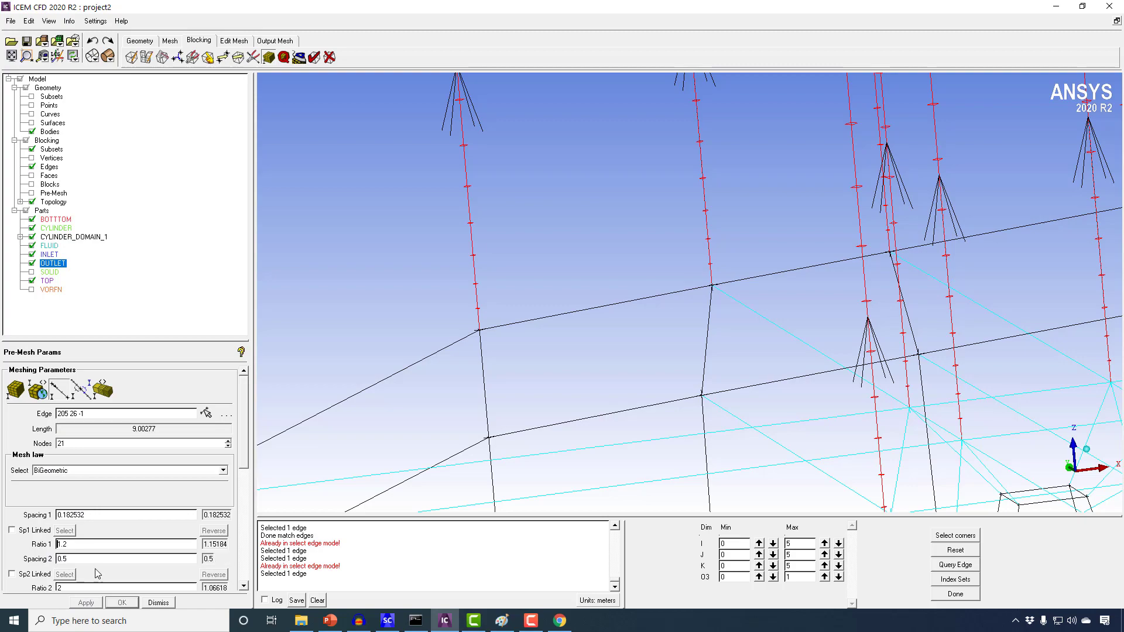
Step: Recompute and display the pre-mesh, and examine the vertical spacing transition along the curved inlet wall
{"action": "left_click", "coordinate": [32, 194]}
{"action": "left_click", "coordinate": [452, 381]}
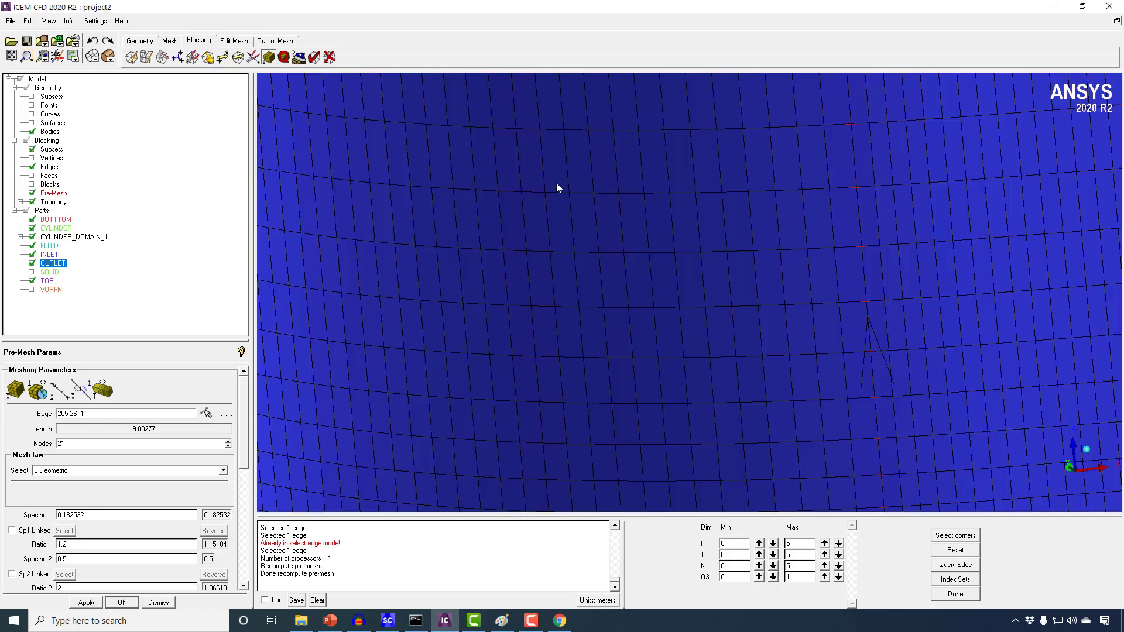
{"action": "right_click_drag", "start_coordinate": [556, 183], "coordinate": [564, 448]}
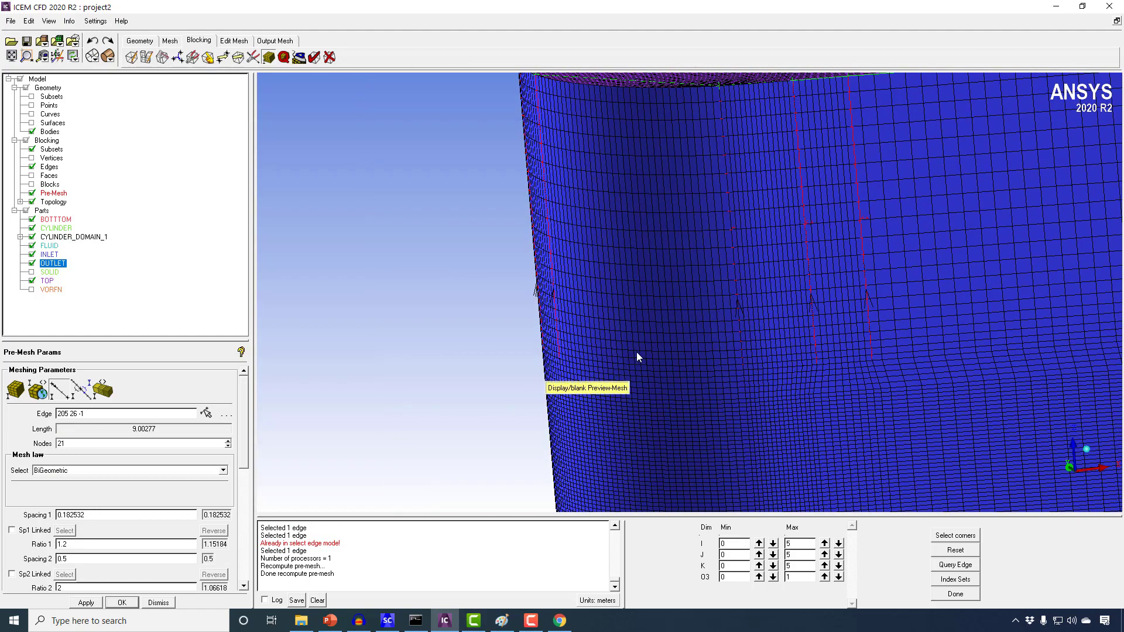
{"action": "right_click_drag", "start_coordinate": [637, 352], "coordinate": [665, 445]}
{"action": "right_click_drag", "start_coordinate": [656, 361], "coordinate": [637, 398]}
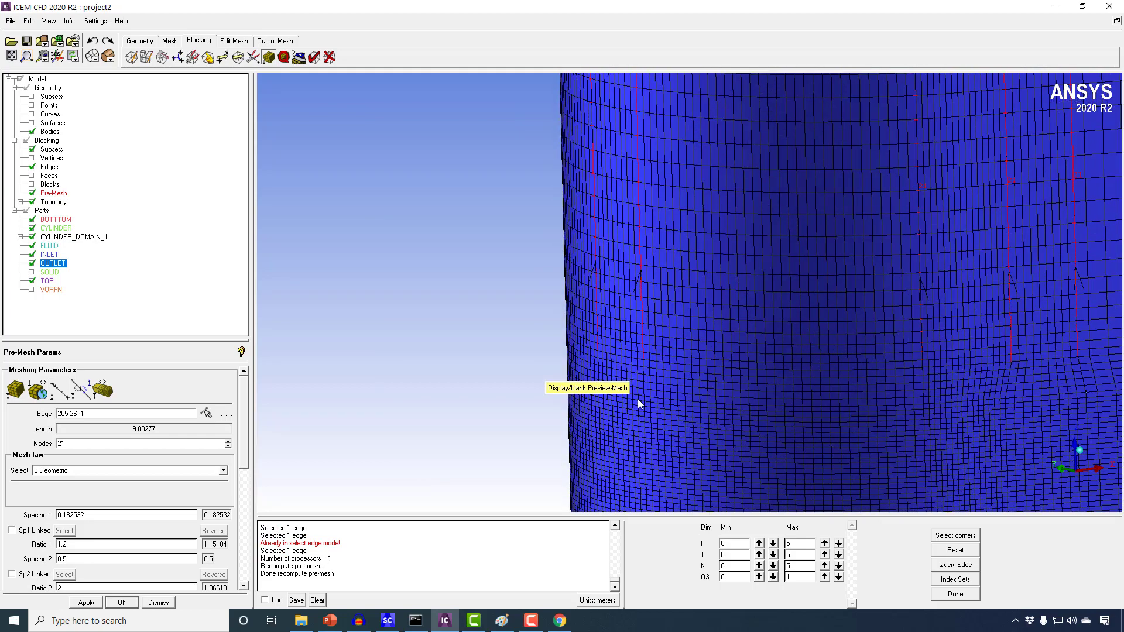
{"action": "middle_click_drag", "start_coordinate": [667, 296], "coordinate": [557, 332]}
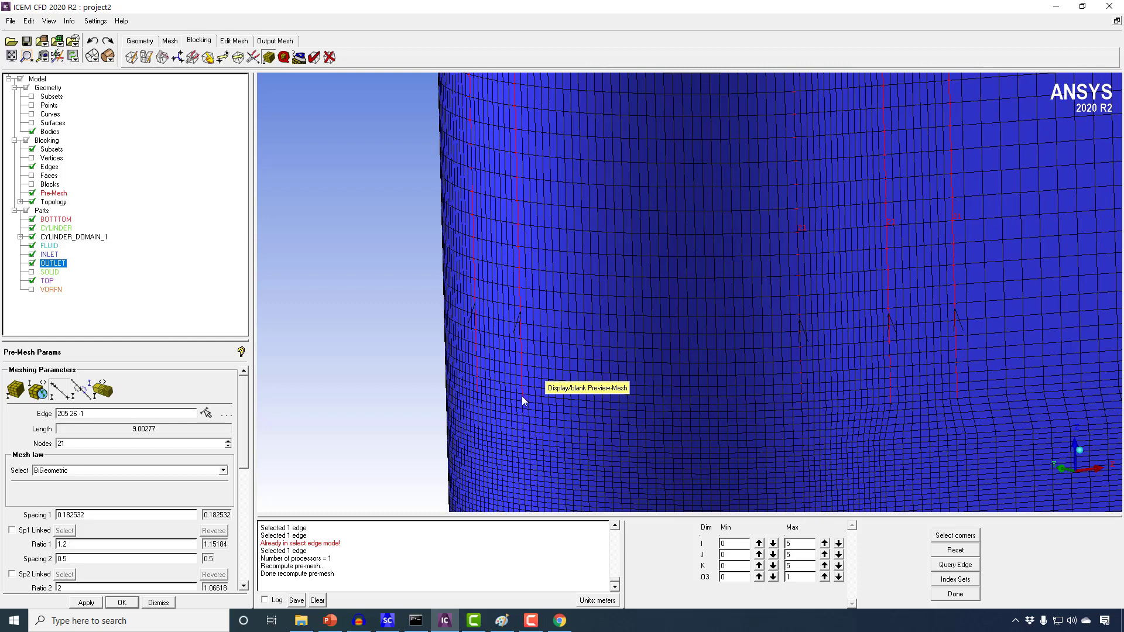
{"action": "scroll", "coordinate": [648, 306], "scroll_direction": "down", "scroll_amount": 3}
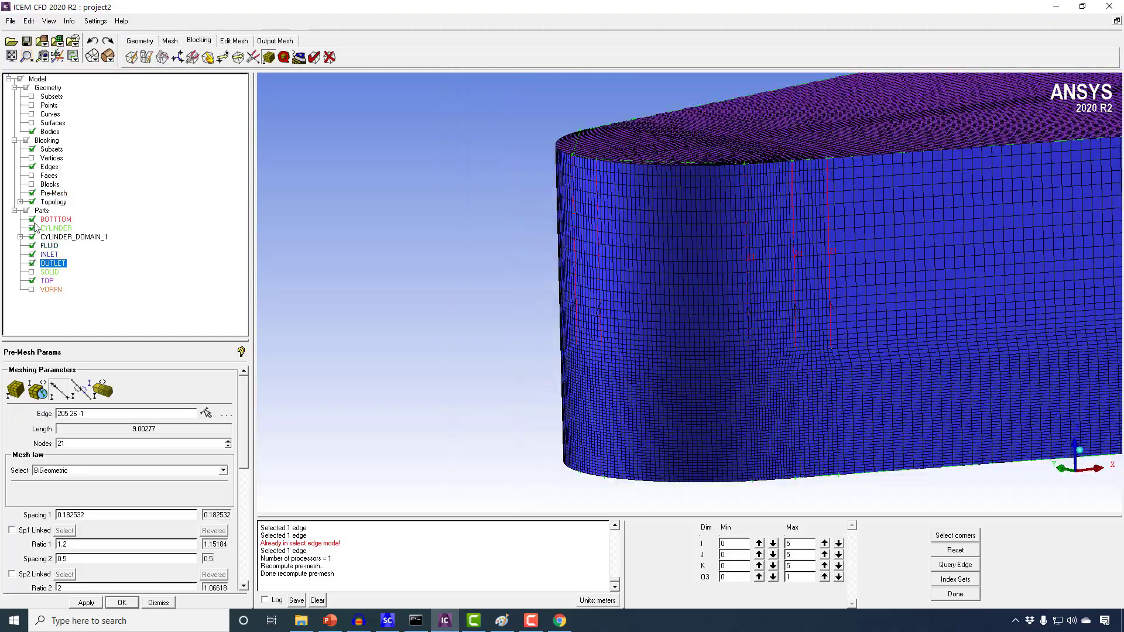
Step: Examine the pre-mesh on the TOP part where the inlet's arc runs into the straight side, with and without the block edges
{"action": "left_click_drag", "start_coordinate": [626, 183], "coordinate": [683, 312]}
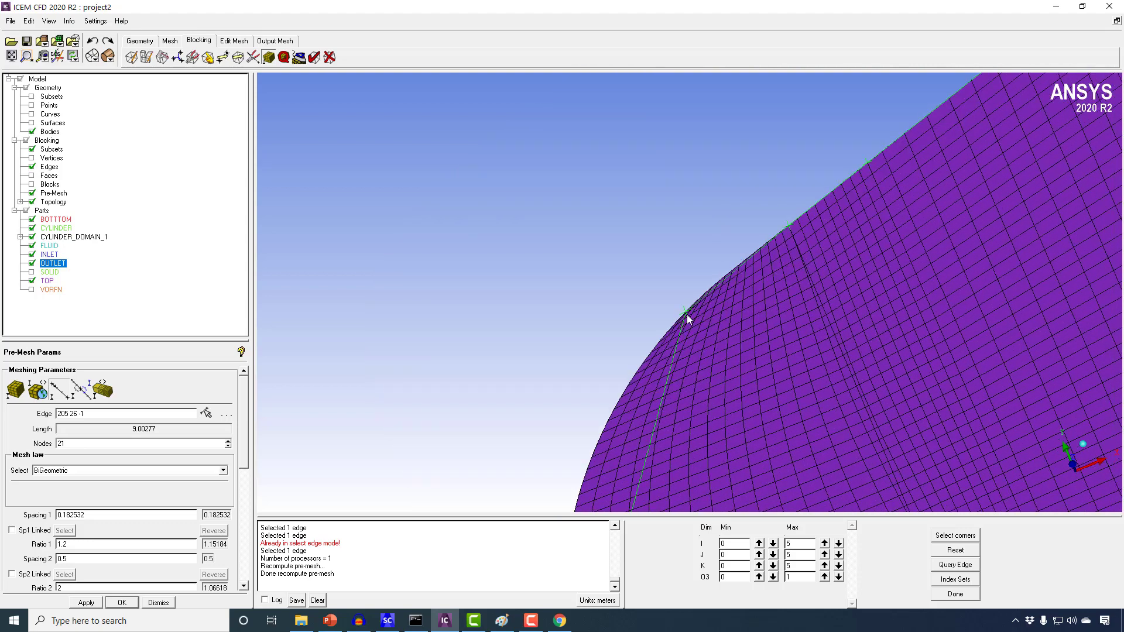
{"action": "left_click_drag", "start_coordinate": [705, 350], "coordinate": [680, 351]}
{"action": "left_click_drag", "start_coordinate": [687, 392], "coordinate": [609, 398]}
{"action": "left_click", "coordinate": [32, 167]}
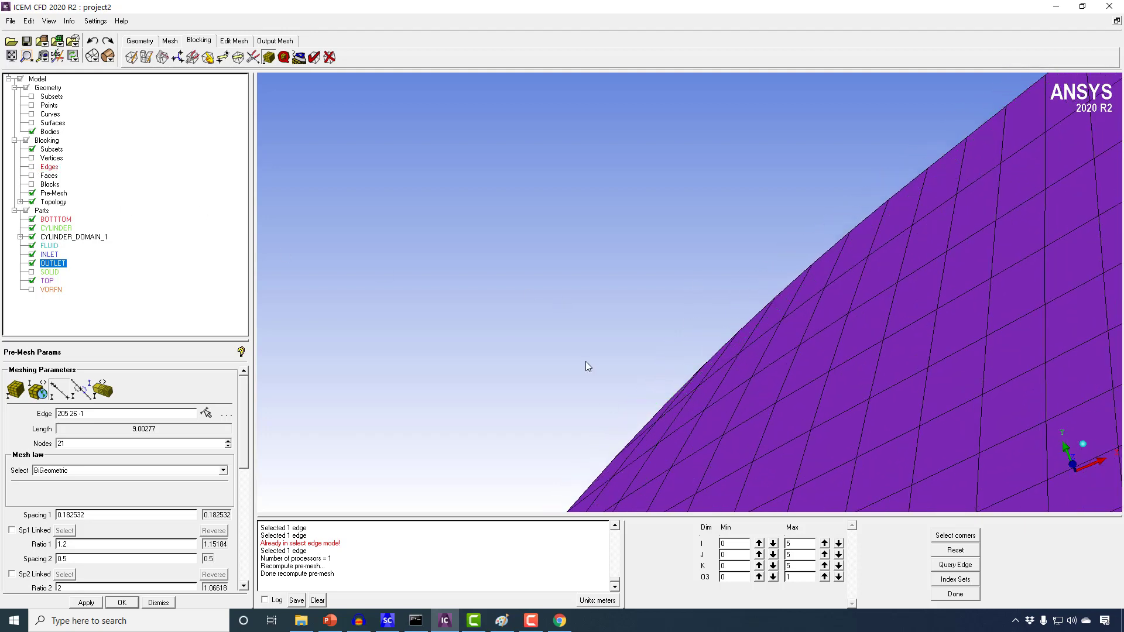
{"action": "left_click", "coordinate": [32, 167]}
Step: Hide the pre-mesh and show the geometry curves with the block edges to compare the blocking with the inlet's curved rim
{"action": "left_click", "coordinate": [32, 193]}
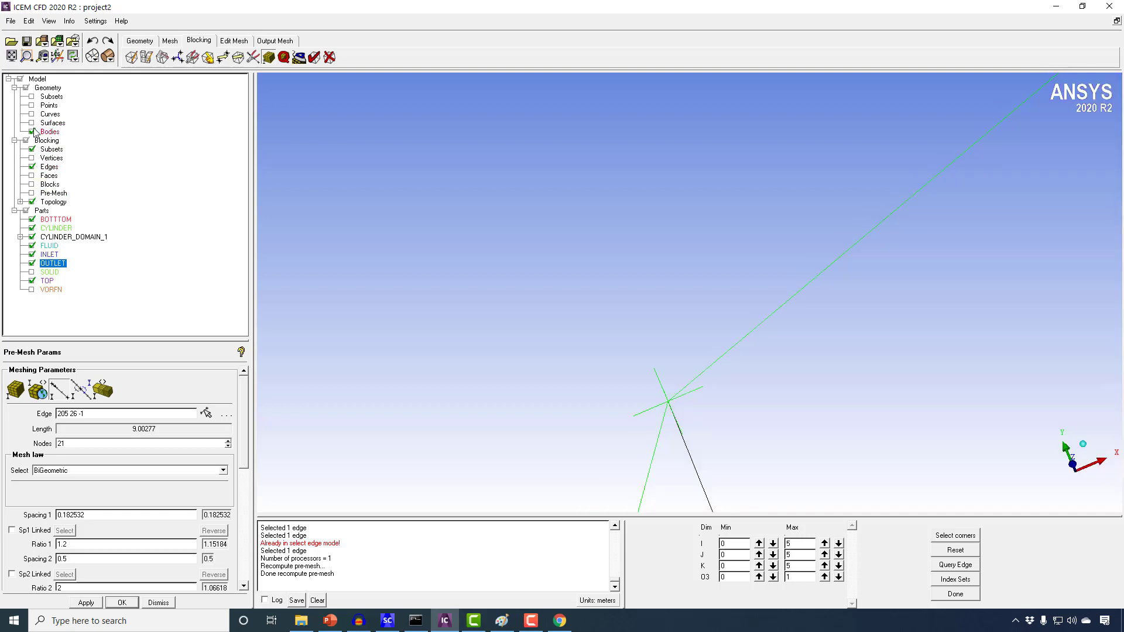
{"action": "left_click", "coordinate": [32, 123]}
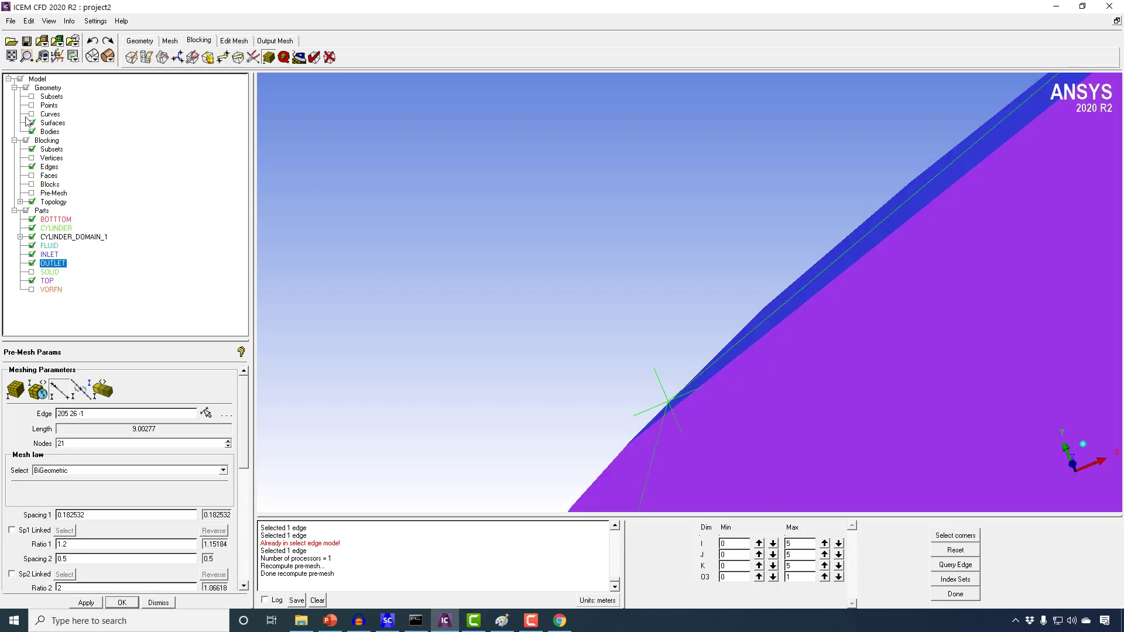
{"action": "left_click", "coordinate": [32, 114]}
{"action": "left_click", "coordinate": [32, 123]}
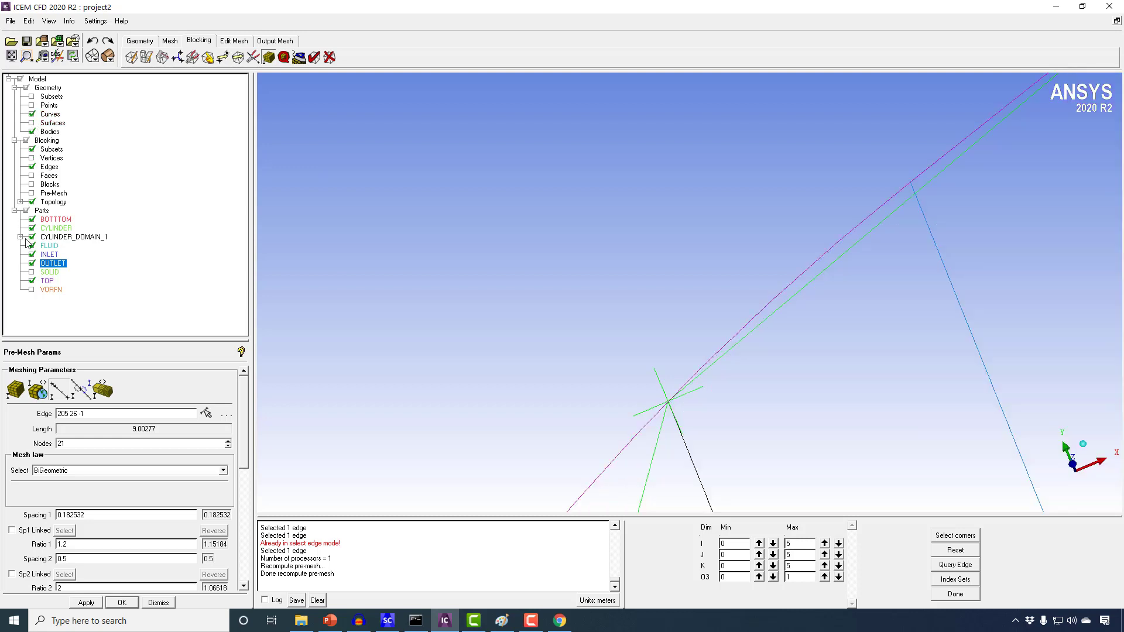
{"action": "right_click_drag", "start_coordinate": [553, 262], "coordinate": [675, 453]}
{"action": "left_click_drag", "start_coordinate": [676, 458], "coordinate": [649, 326]}
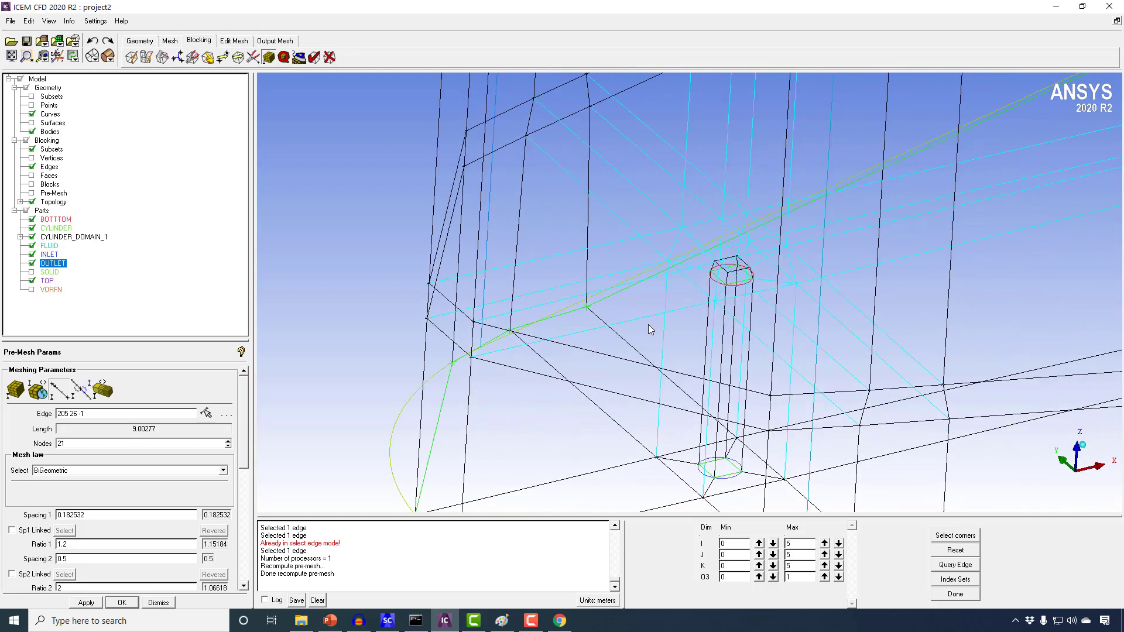
Step: Snap-project the bottom vertex near the junction of the inlet arc and the domain's straight side
{"action": "left_click", "coordinate": [208, 57]}
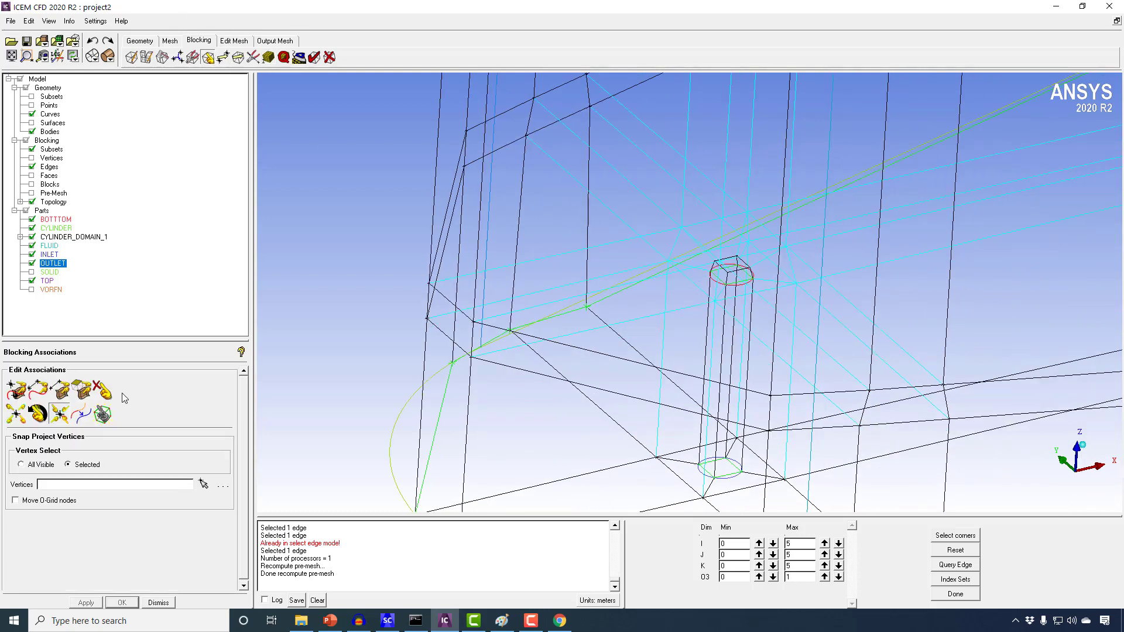
{"action": "left_click", "coordinate": [593, 314]}
{"action": "middle_click", "coordinate": [597, 316]}
{"action": "left_click_drag", "start_coordinate": [587, 336], "coordinate": [819, 454]}
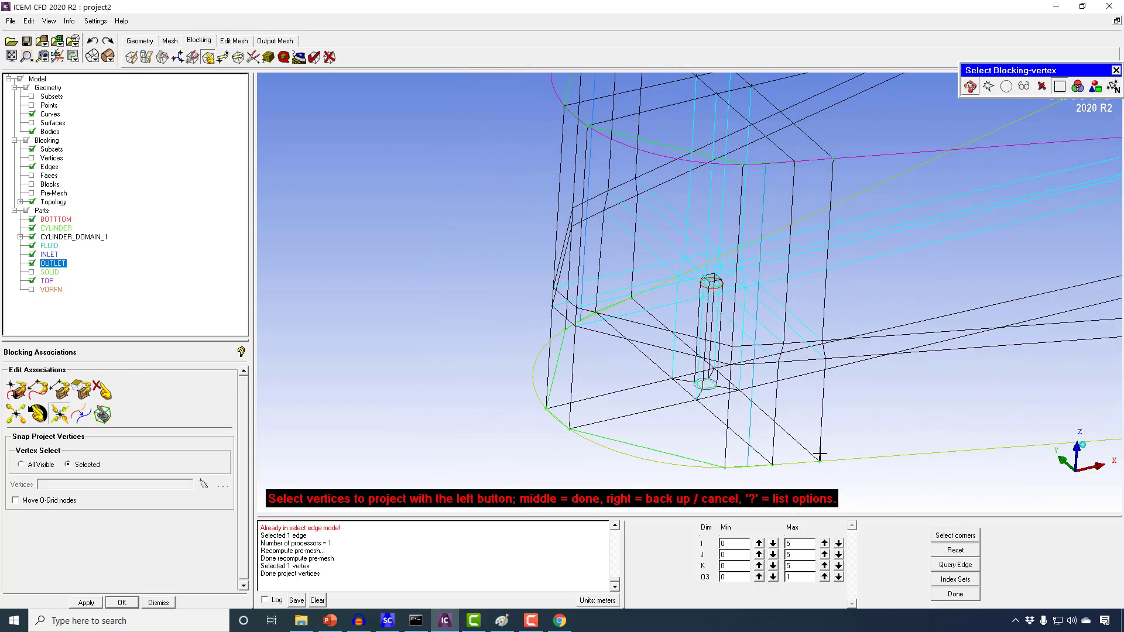
{"action": "middle_click", "coordinate": [822, 462]}
{"action": "middle_click_drag", "start_coordinate": [766, 432], "coordinate": [514, 407]}
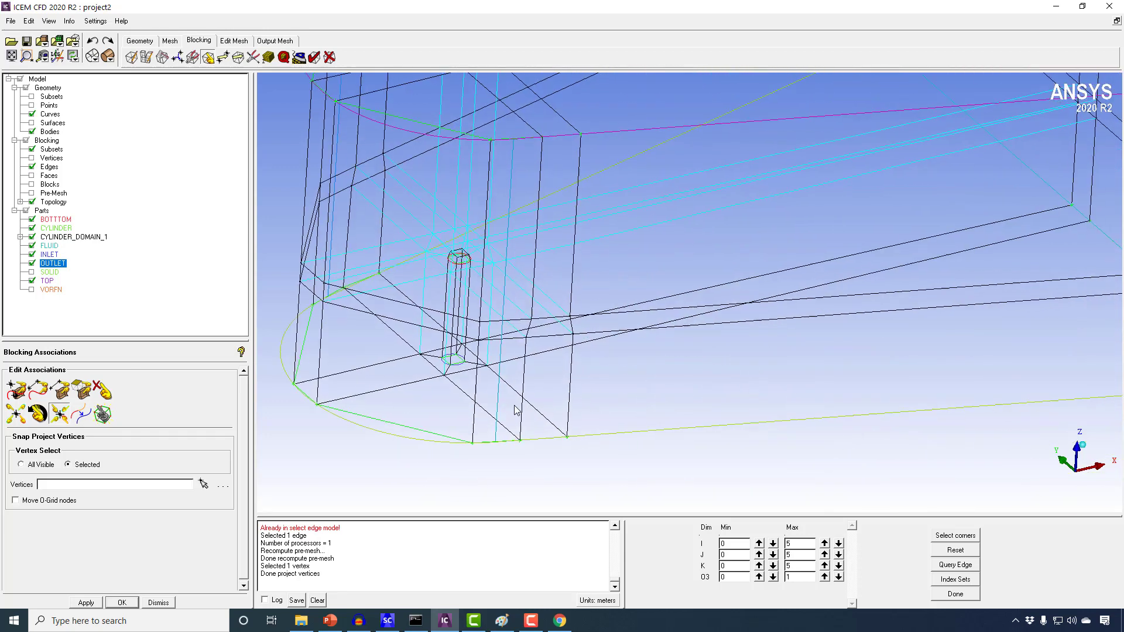
Step: Show the SOLID part and select all visible blocks for an O-grid with Around block(s) disabled and an offset of 1
{"action": "scroll", "coordinate": [515, 407], "scroll_direction": "down", "scroll_amount": 2}
{"action": "left_click", "coordinate": [167, 59]}
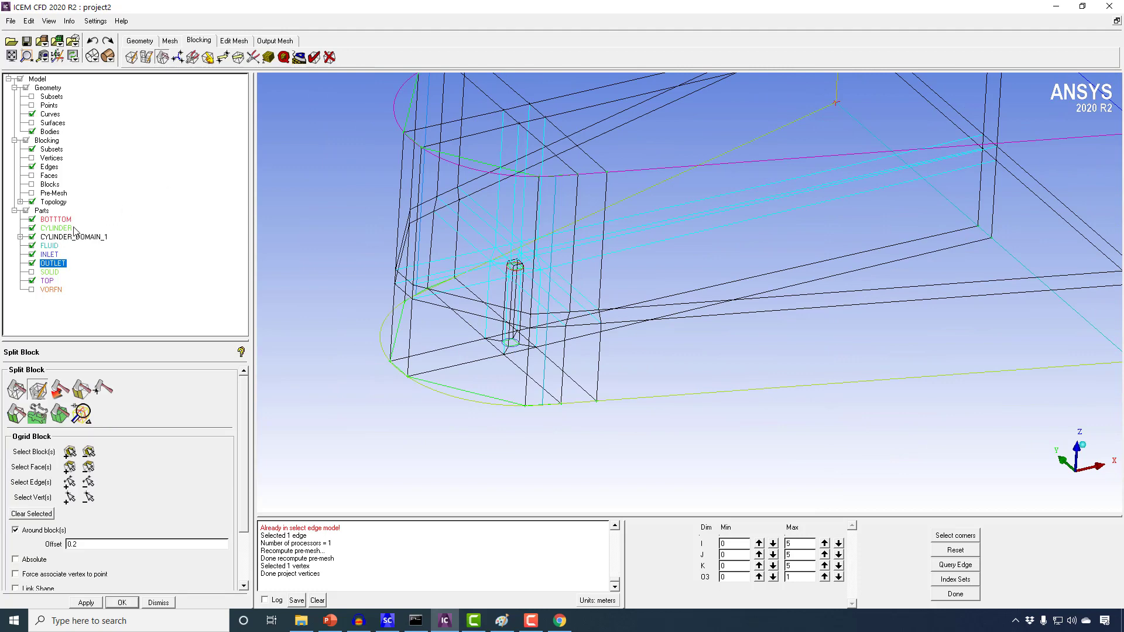
{"action": "left_click", "coordinate": [33, 272]}
{"action": "left_click", "coordinate": [70, 452]}
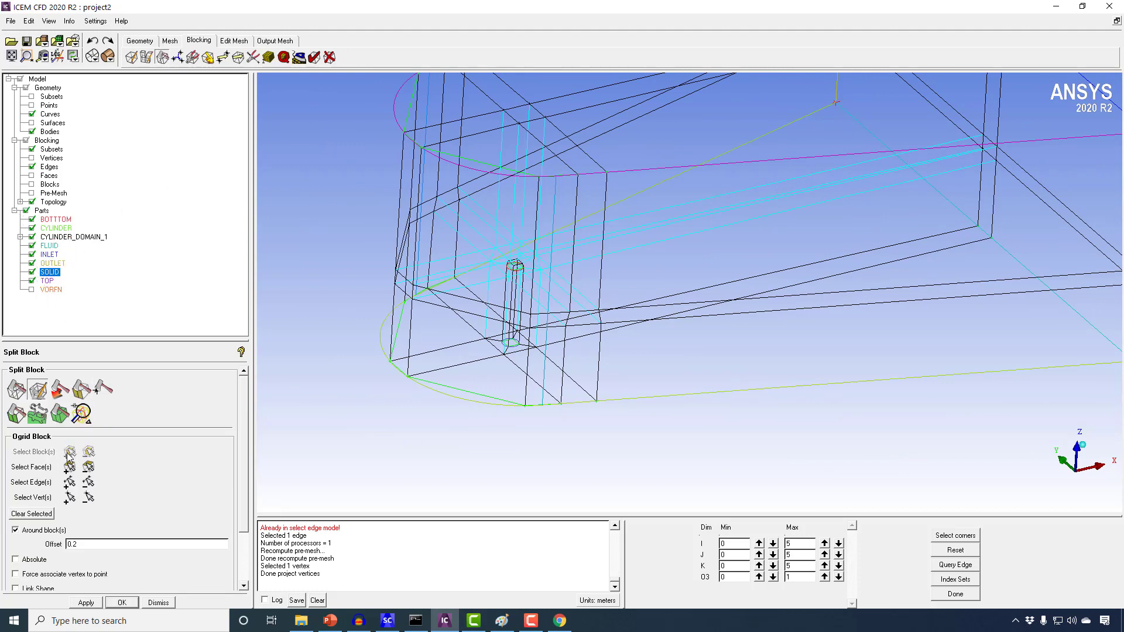
{"action": "left_click", "coordinate": [29, 530]}
{"action": "left_click_drag", "start_coordinate": [91, 544], "coordinate": [39, 527]}
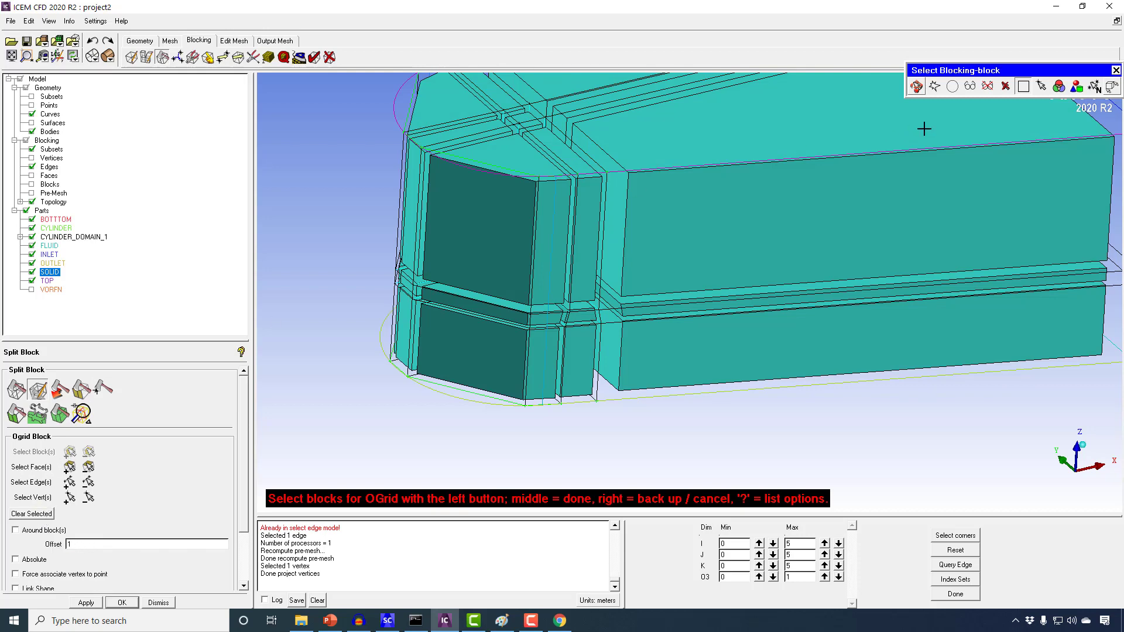
{"action": "left_click", "coordinate": [970, 87]}
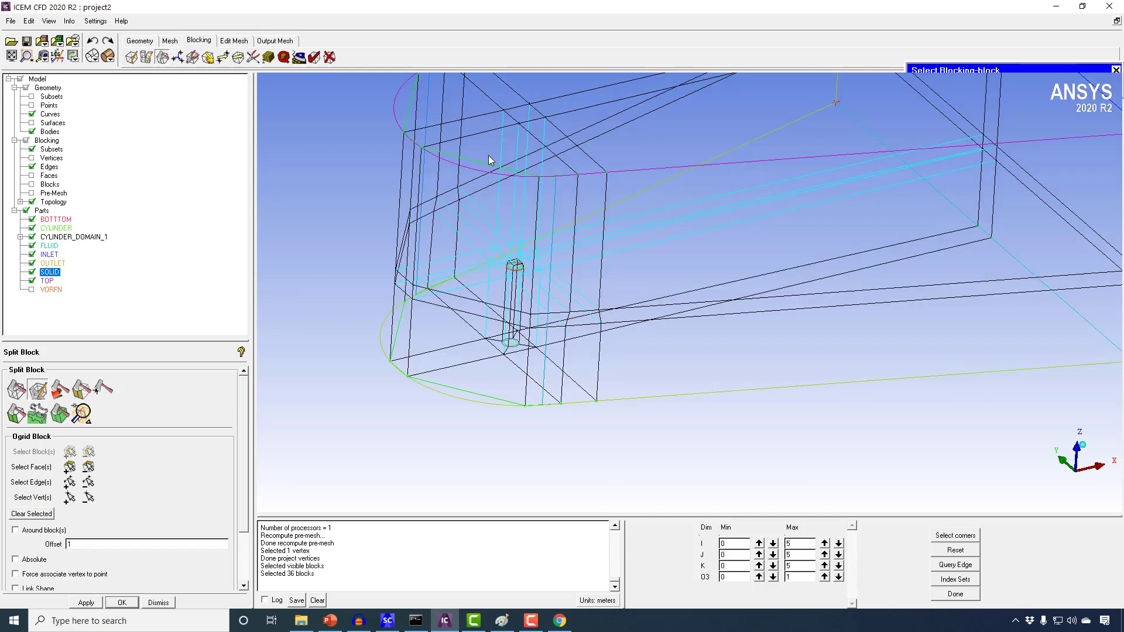
Step: Add the block faces along the domain's upper and lower boundaries to the O-grid selection
{"action": "scroll", "coordinate": [488, 155], "scroll_direction": "down", "scroll_amount": 3}
{"action": "left_click_drag", "start_coordinate": [510, 260], "coordinate": [867, 196]}
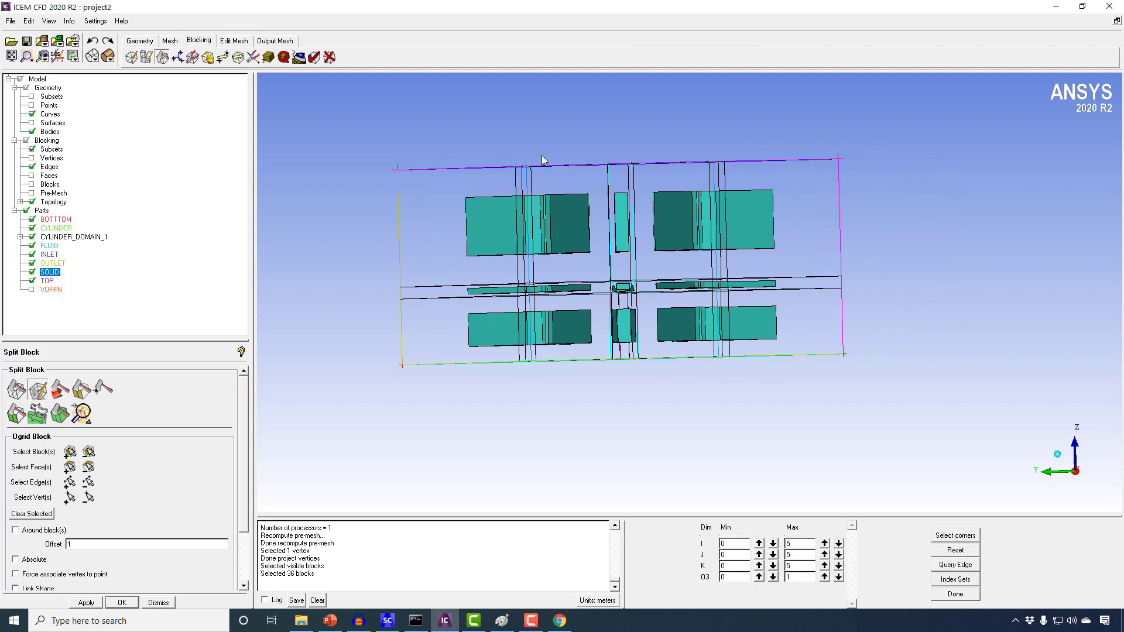
{"action": "left_click", "coordinate": [69, 466]}
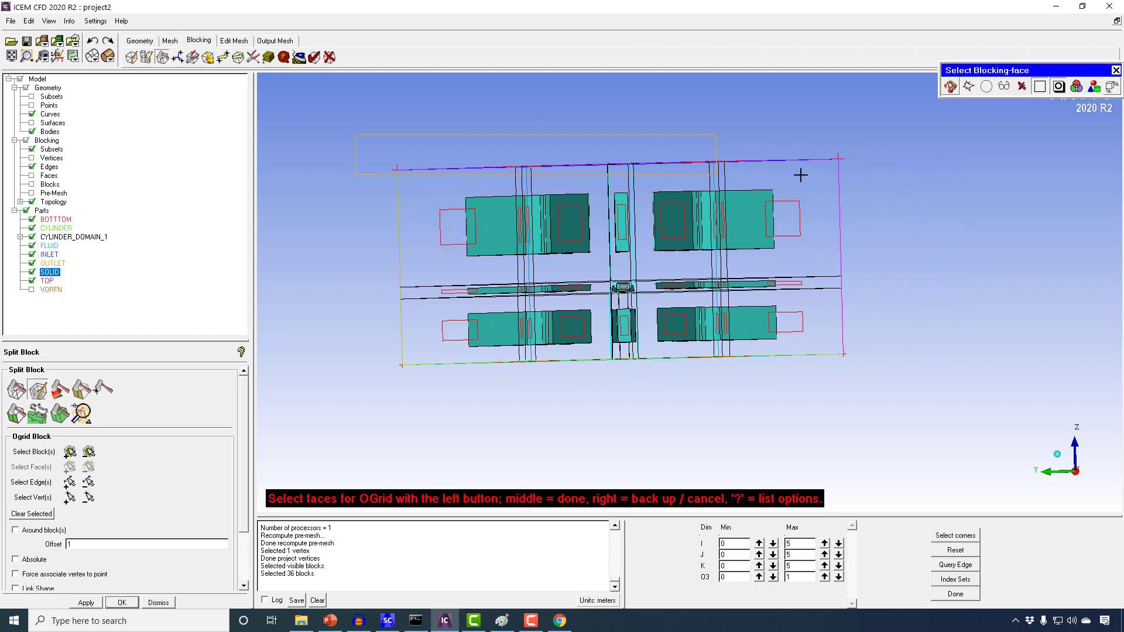
{"action": "left_click_drag", "start_coordinate": [872, 175], "coordinate": [872, 176]}
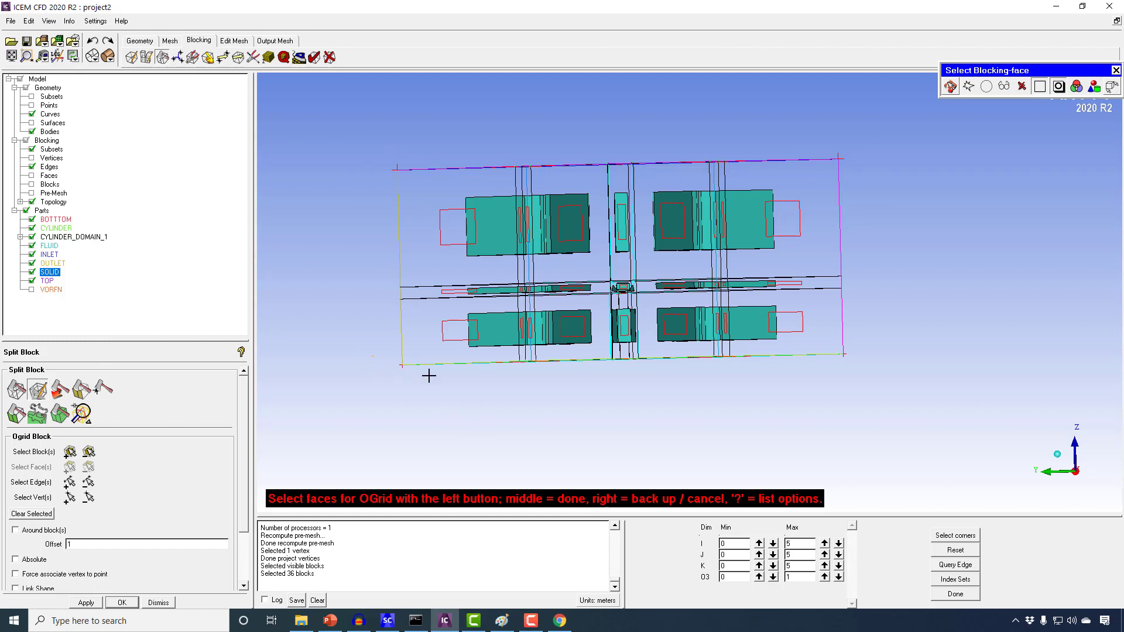
{"action": "left_click_drag", "start_coordinate": [371, 356], "coordinate": [516, 387]}
{"action": "left_click_drag", "start_coordinate": [605, 379], "coordinate": [873, 372]}
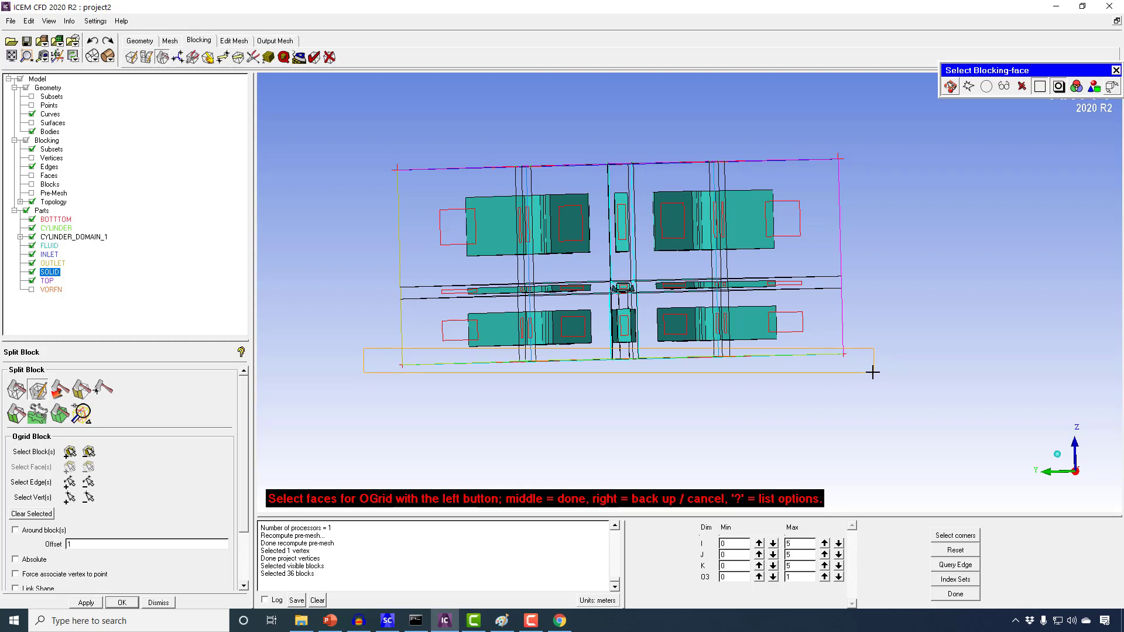
{"action": "left_click_drag", "start_coordinate": [873, 373], "coordinate": [872, 373]}
{"action": "middle_click", "coordinate": [779, 392]}
Step: Add the block faces at the domain's outlet end to the selection and create the O-grid
{"action": "left_click_drag", "start_coordinate": [765, 393], "coordinate": [408, 309]}
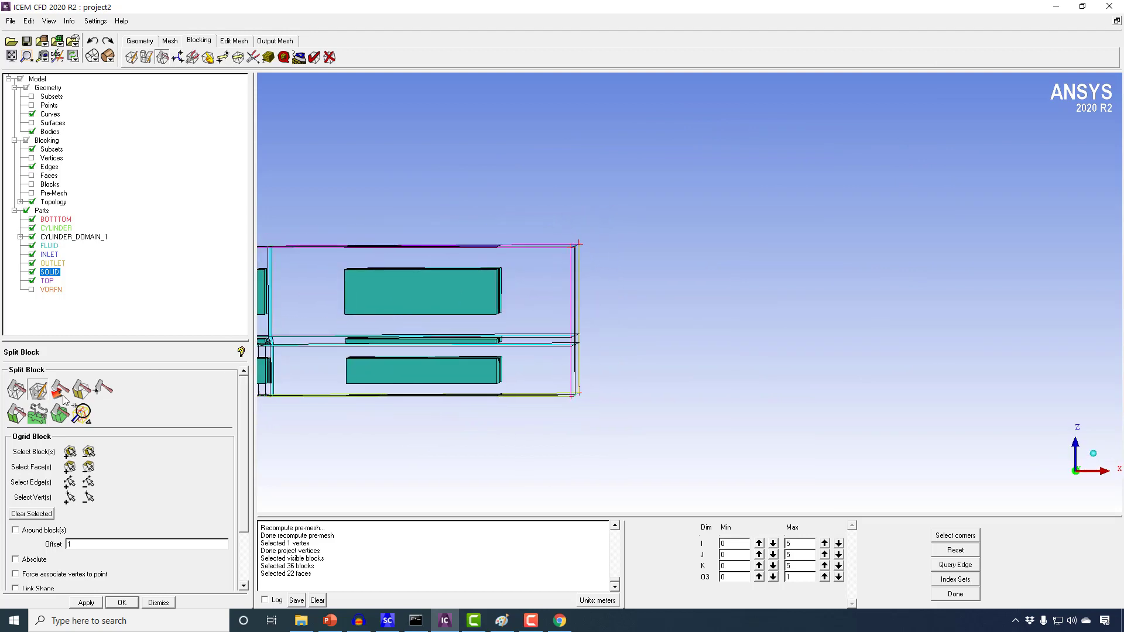
{"action": "left_click", "coordinate": [69, 467]}
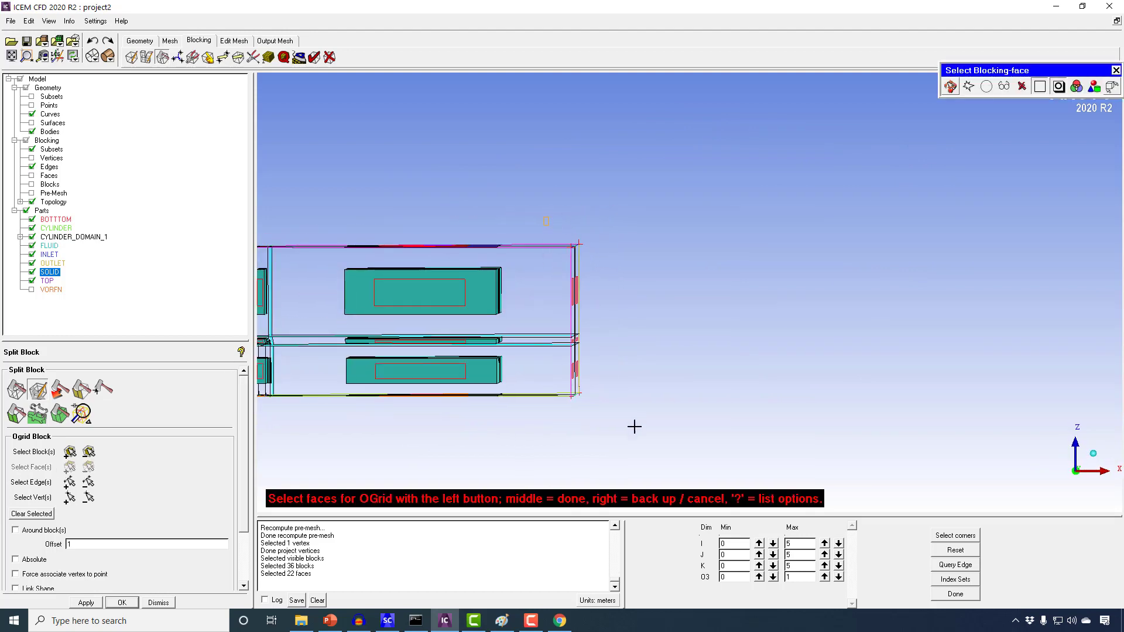
{"action": "middle_click", "coordinate": [641, 372]}
{"action": "left_click_drag", "start_coordinate": [671, 370], "coordinate": [573, 377]}
{"action": "left_click_drag", "start_coordinate": [515, 280], "coordinate": [465, 299]}
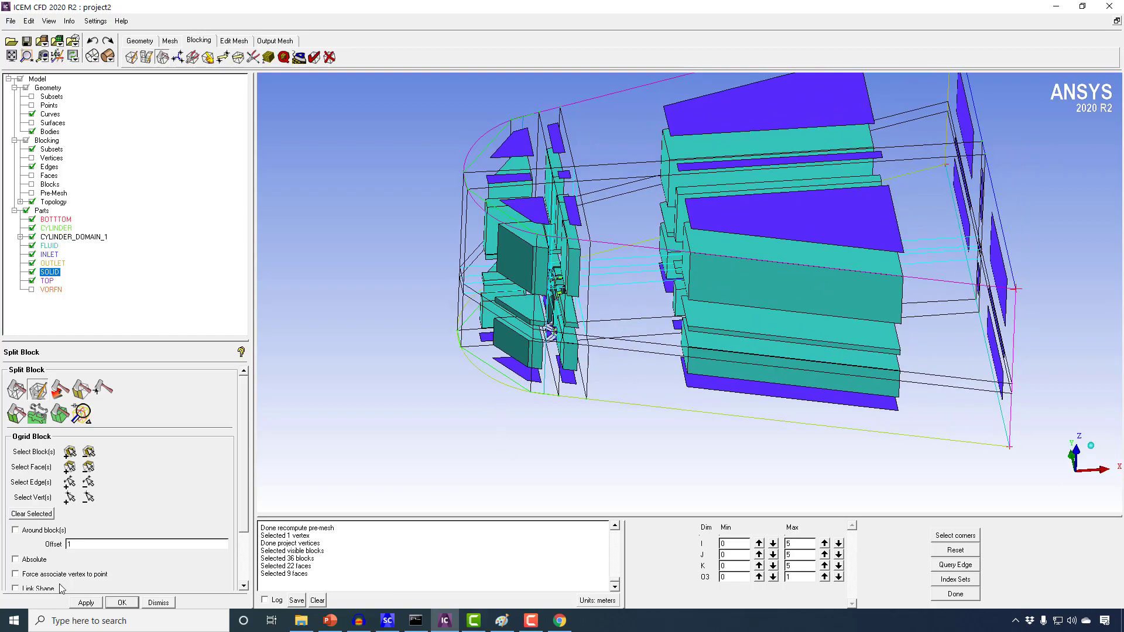
{"action": "left_click", "coordinate": [86, 602]}
Step: Set the new O-grid's short radial edge on the domain's outer side to 6 nodes with the BiGeometric law
{"action": "left_click_drag", "start_coordinate": [401, 183], "coordinate": [588, 199]}
{"action": "scroll", "coordinate": [565, 276], "scroll_direction": "up", "scroll_amount": 2}
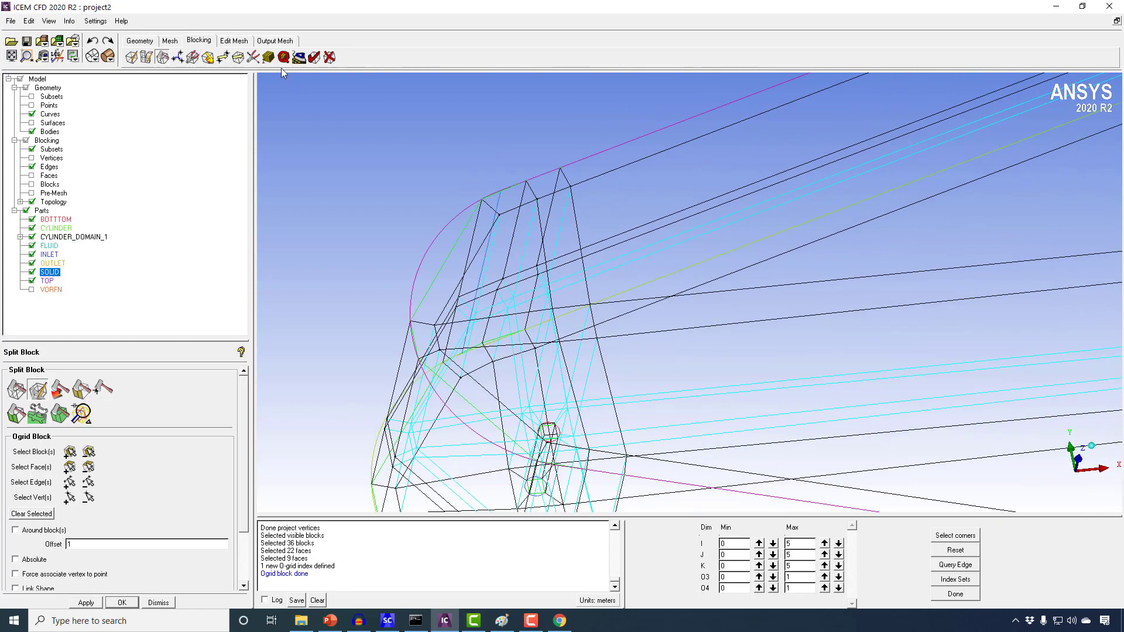
{"action": "left_click", "coordinate": [270, 57]}
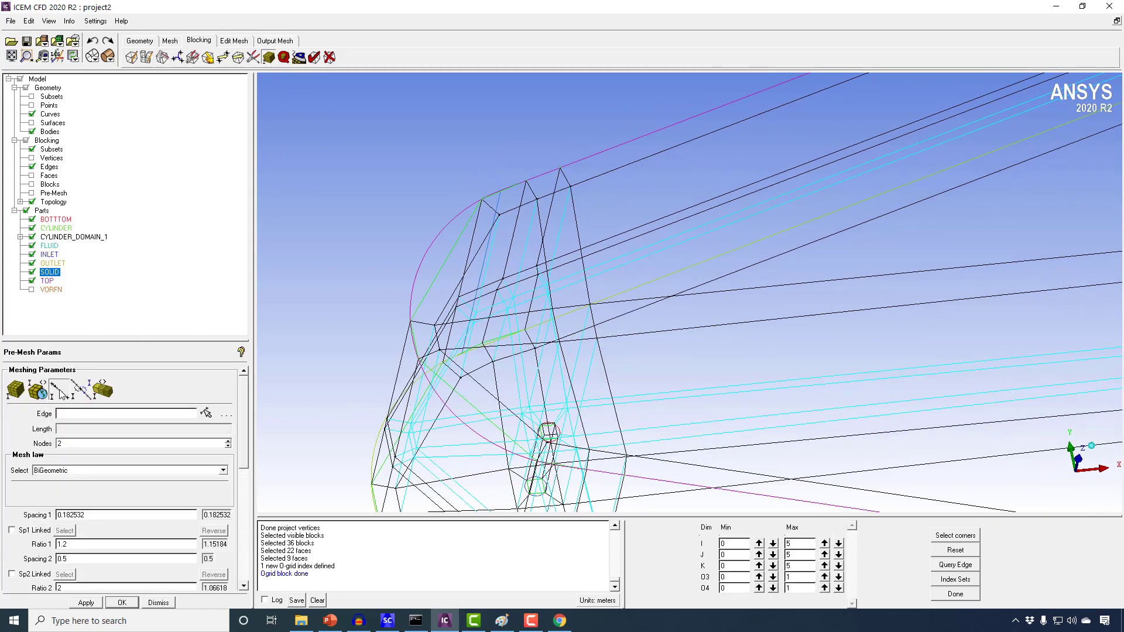
{"action": "left_click", "coordinate": [567, 177]}
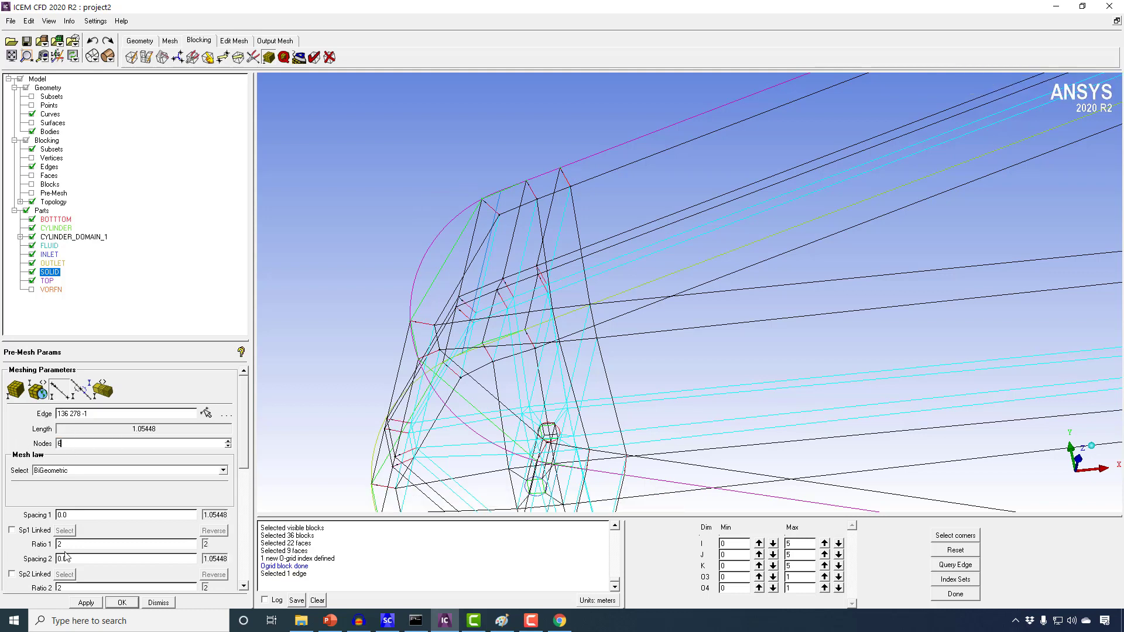
{"action": "left_click", "coordinate": [86, 603]}
Step: Display the recomputed pre-mesh to check the O-grid layer along the inlet's curved rim
{"action": "right_click", "coordinate": [53, 193]}
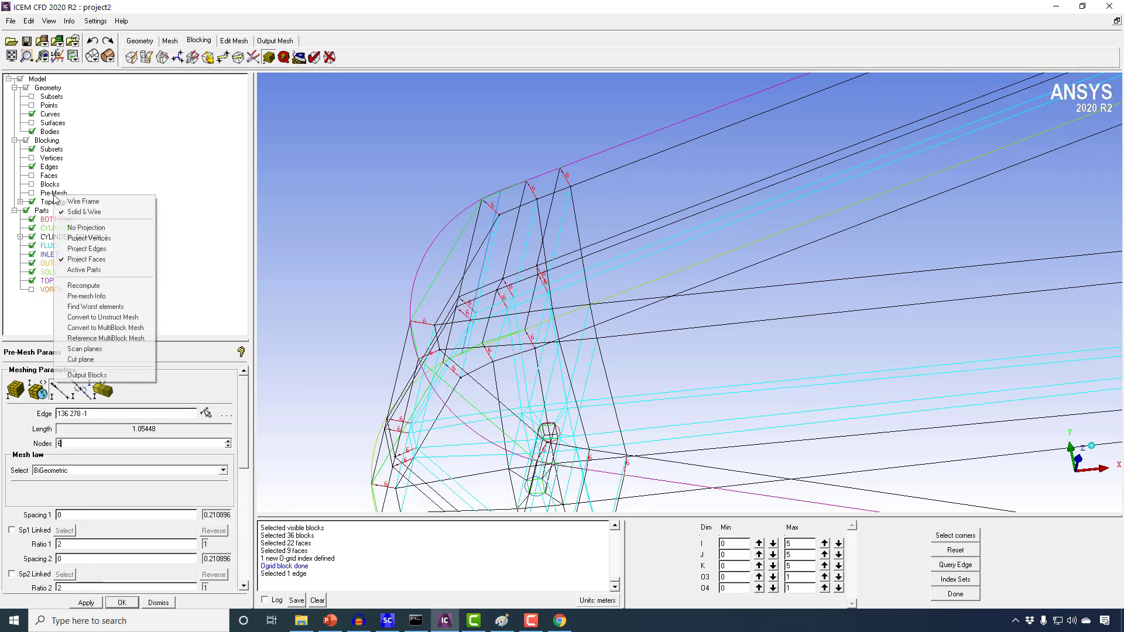
{"action": "left_click", "coordinate": [32, 193]}
{"action": "left_click", "coordinate": [454, 380]}
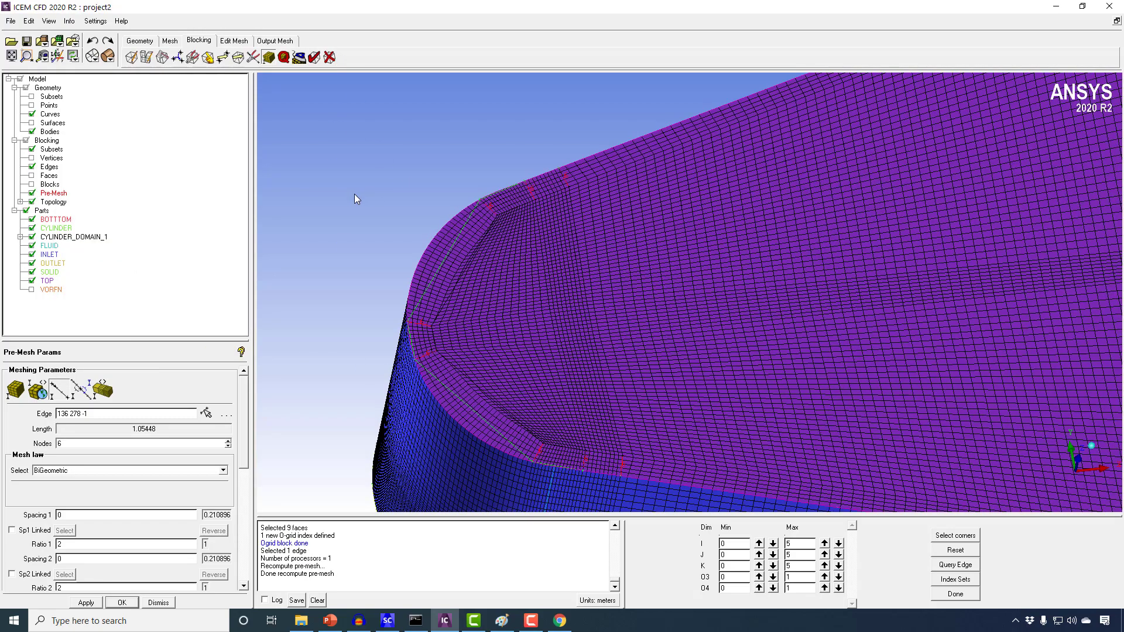
{"action": "left_click_drag", "start_coordinate": [354, 194], "coordinate": [335, 191]}
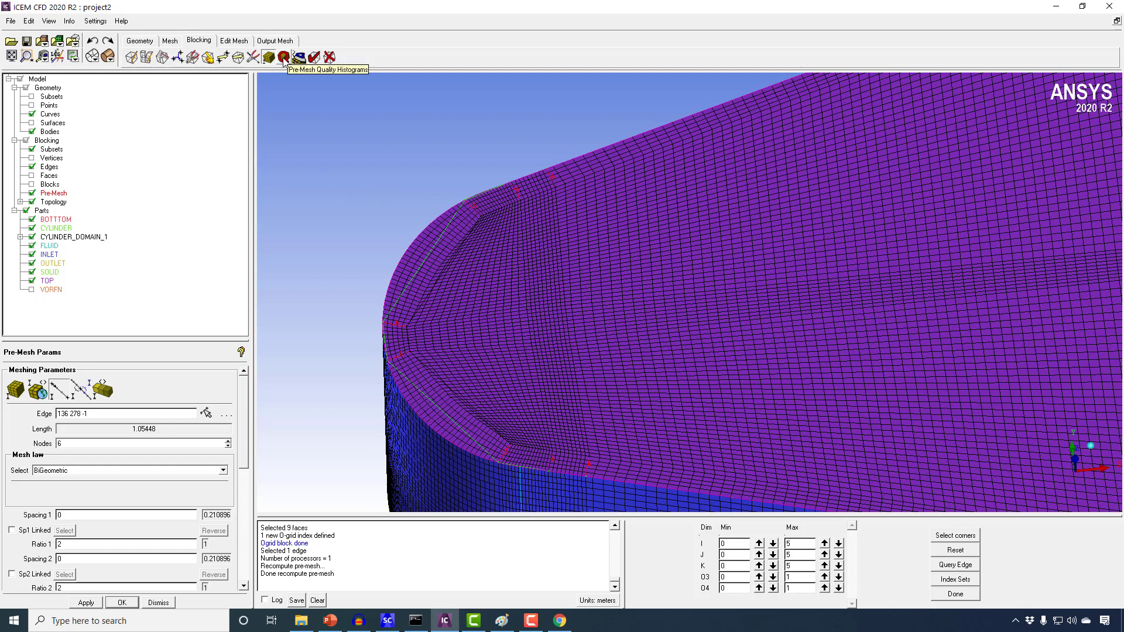
Step: Hide the SOLID part and plot the Determinant 2x2x2 pre-mesh quality histogram for only the visible index range and active parts
{"action": "left_click", "coordinate": [283, 56]}
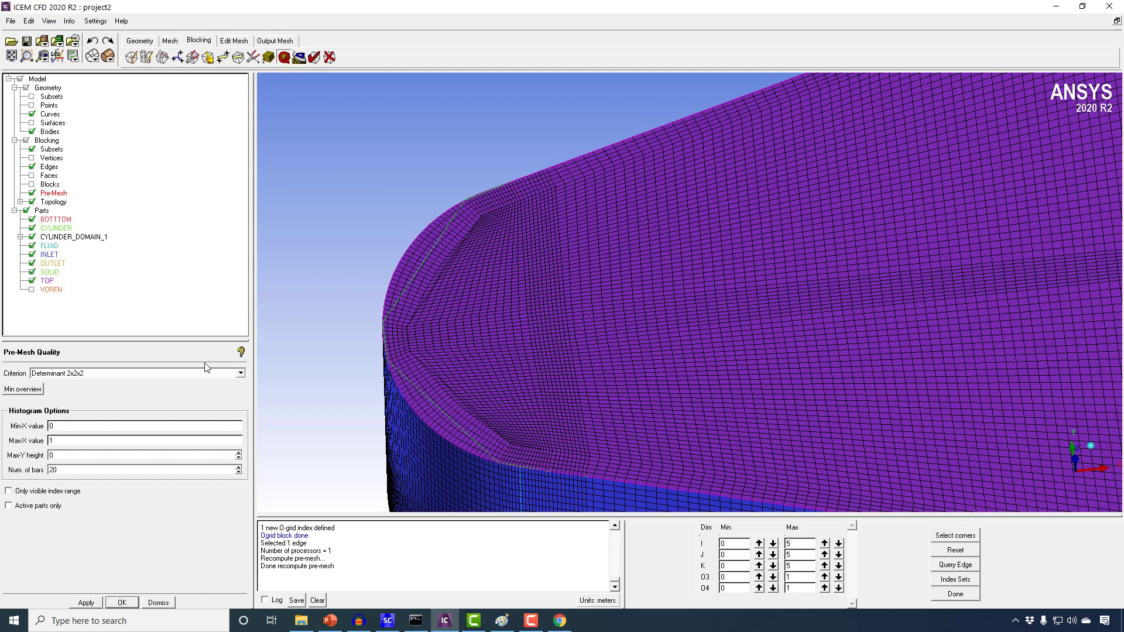
{"action": "left_click", "coordinate": [86, 602]}
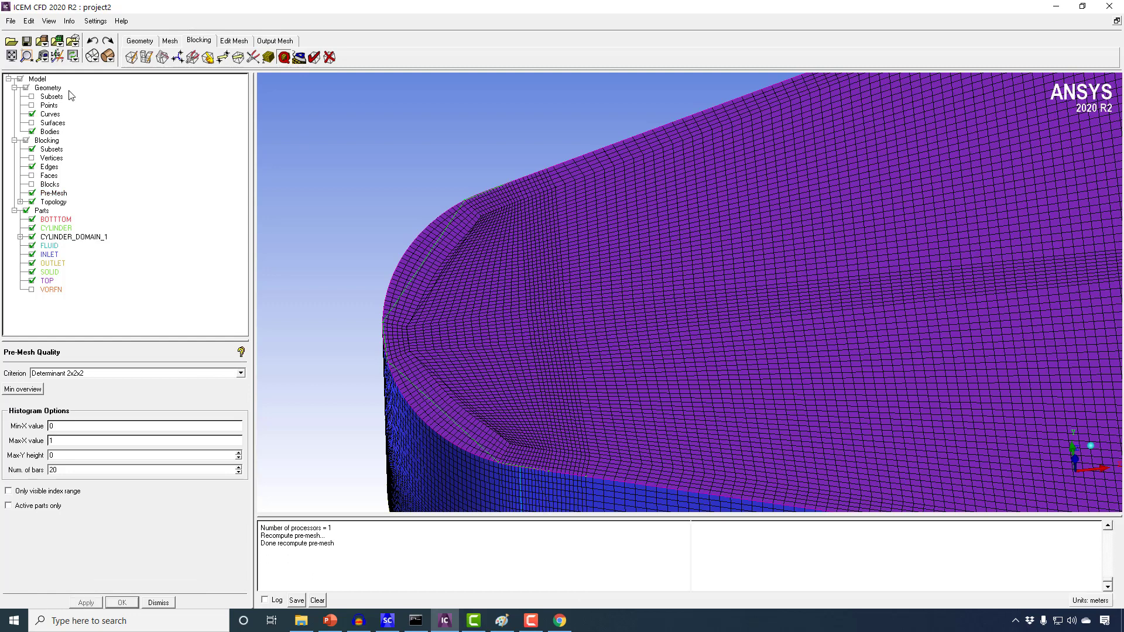
{"action": "left_click", "coordinate": [32, 272]}
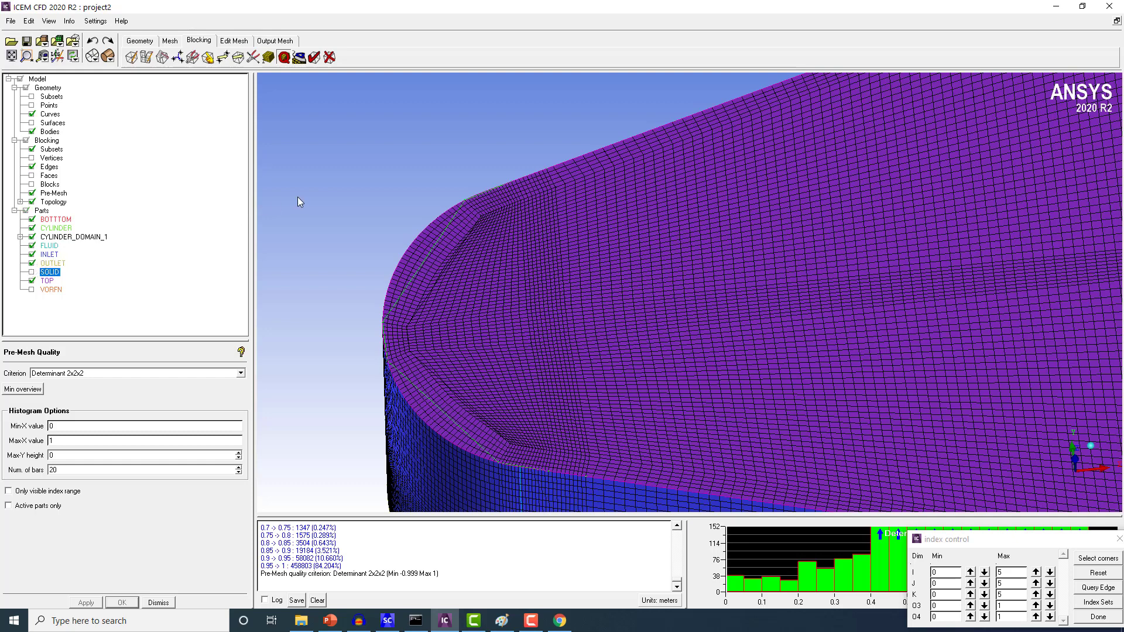
{"action": "left_click", "coordinate": [35, 492]}
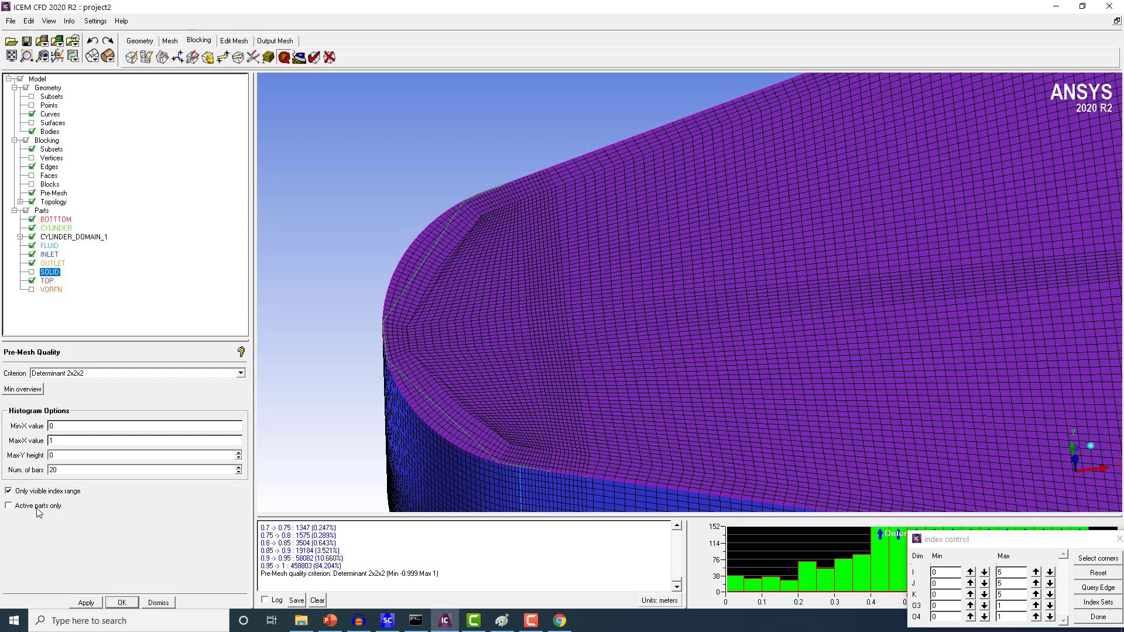
{"action": "left_click", "coordinate": [85, 603]}
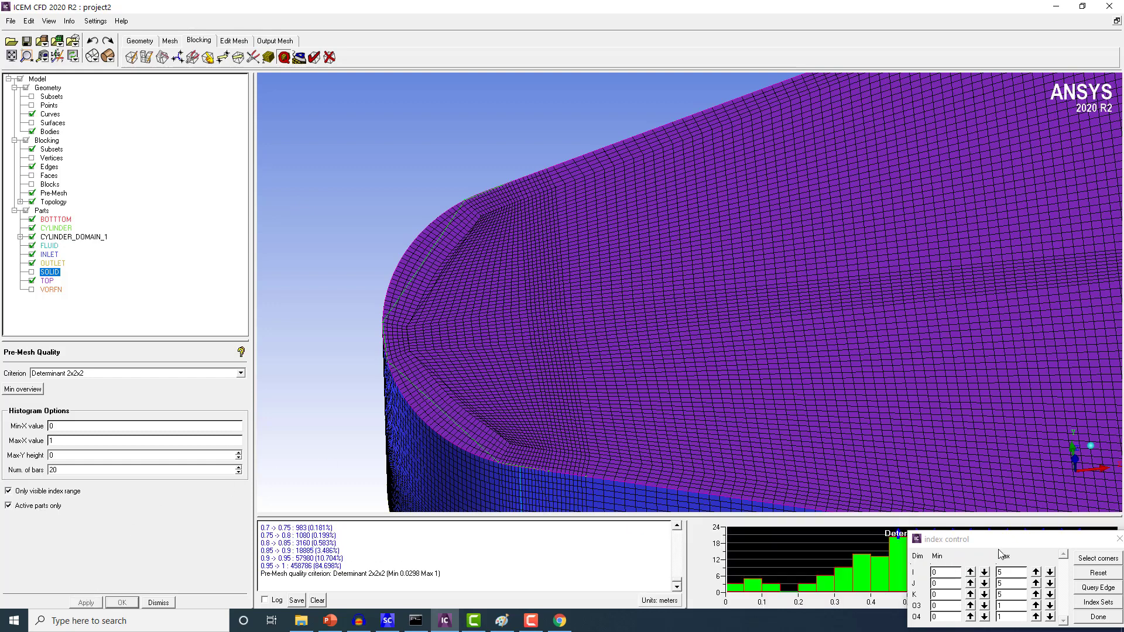
Step: Highlight the elements in the histogram's lowest bar, hide the pre-mesh and locate them around the cylinder's dome blocks
{"action": "left_click_drag", "start_coordinate": [999, 547], "coordinate": [472, 174]}
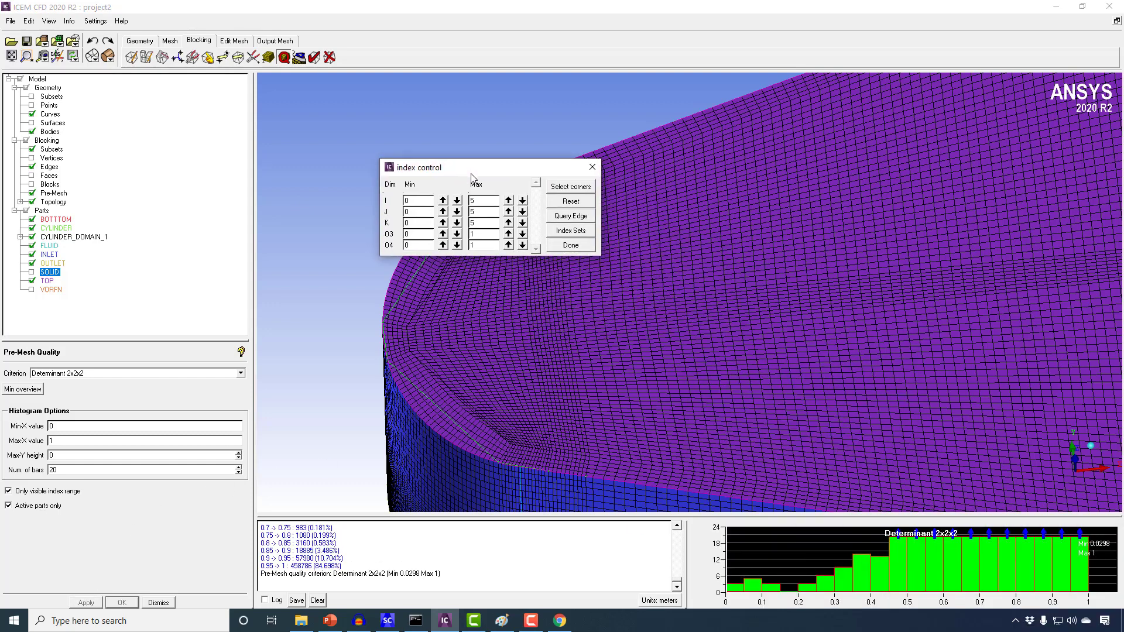
{"action": "left_click", "coordinate": [736, 590]}
{"action": "left_click", "coordinate": [32, 193]}
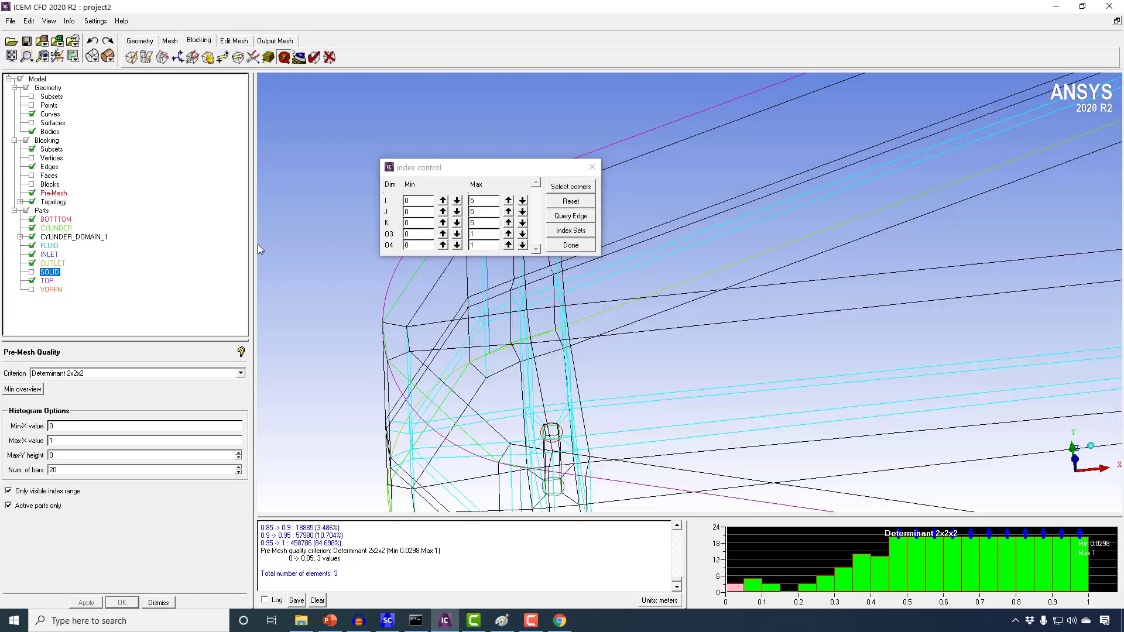
{"action": "left_click_drag", "start_coordinate": [616, 352], "coordinate": [684, 348]}
{"action": "right_click_drag", "start_coordinate": [684, 348], "coordinate": [624, 211]}
{"action": "middle_click_drag", "start_coordinate": [625, 211], "coordinate": [785, 304]}
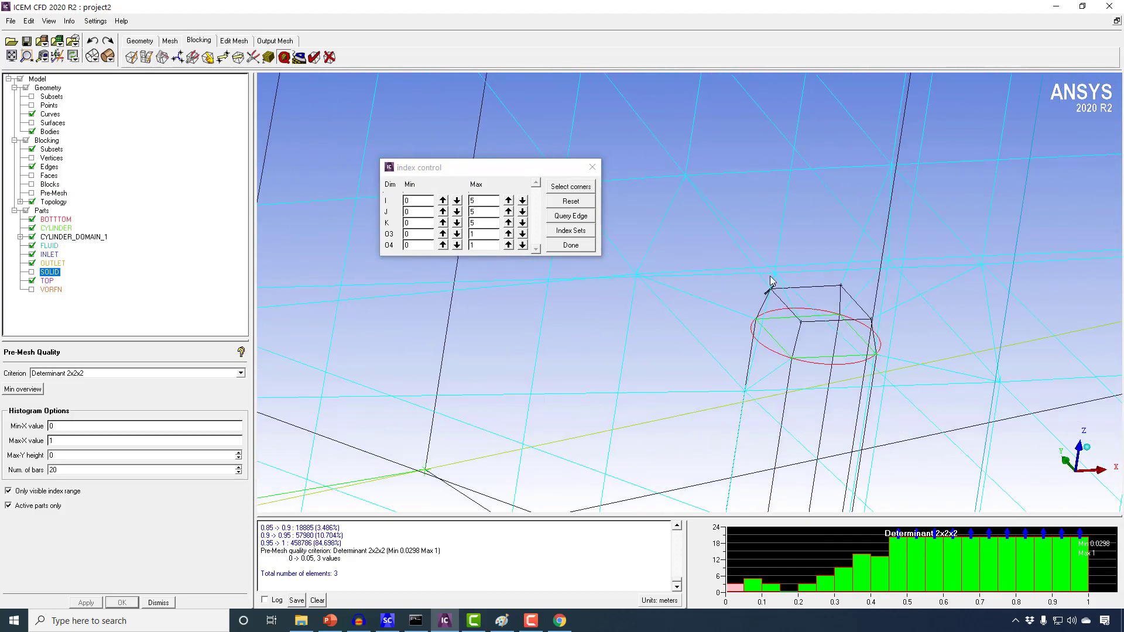
{"action": "right_click_drag", "start_coordinate": [785, 304], "coordinate": [737, 274]}
{"action": "left_click_drag", "start_coordinate": [739, 278], "coordinate": [694, 176]}
{"action": "right_click_drag", "start_coordinate": [707, 335], "coordinate": [701, 223]}
{"action": "middle_click_drag", "start_coordinate": [701, 227], "coordinate": [591, 295]}
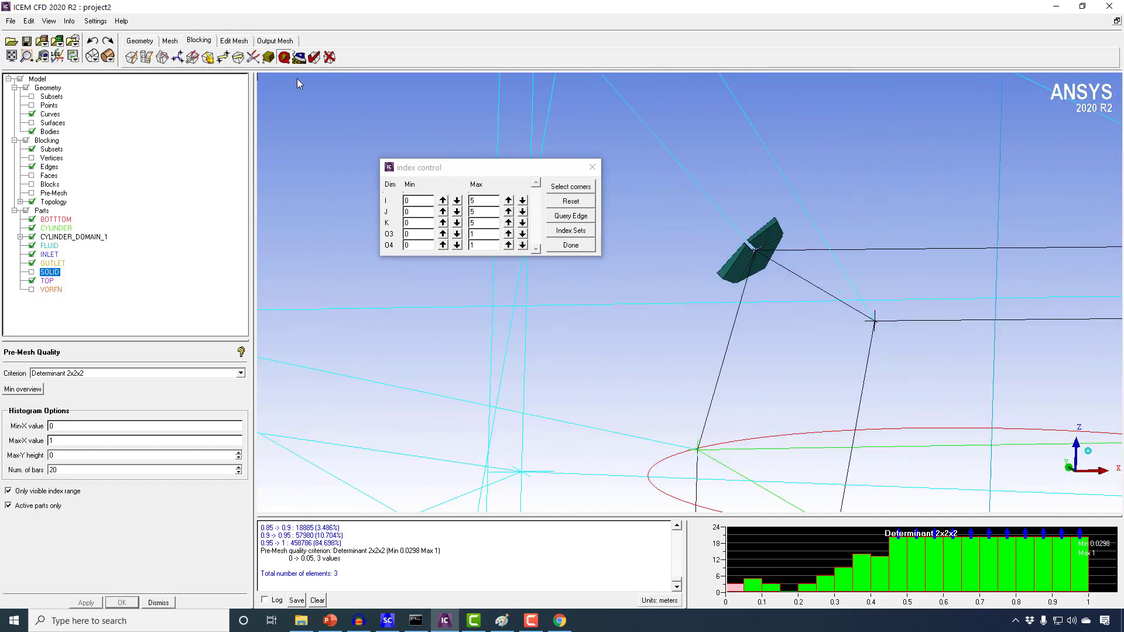
Step: Apply 20 nodes, Spacing 2 of 0.0005 and Ratio 2 of 1.2 to the radial edge meeting the highlighted elements, copied to all parallel edges
{"action": "left_click", "coordinate": [268, 59]}
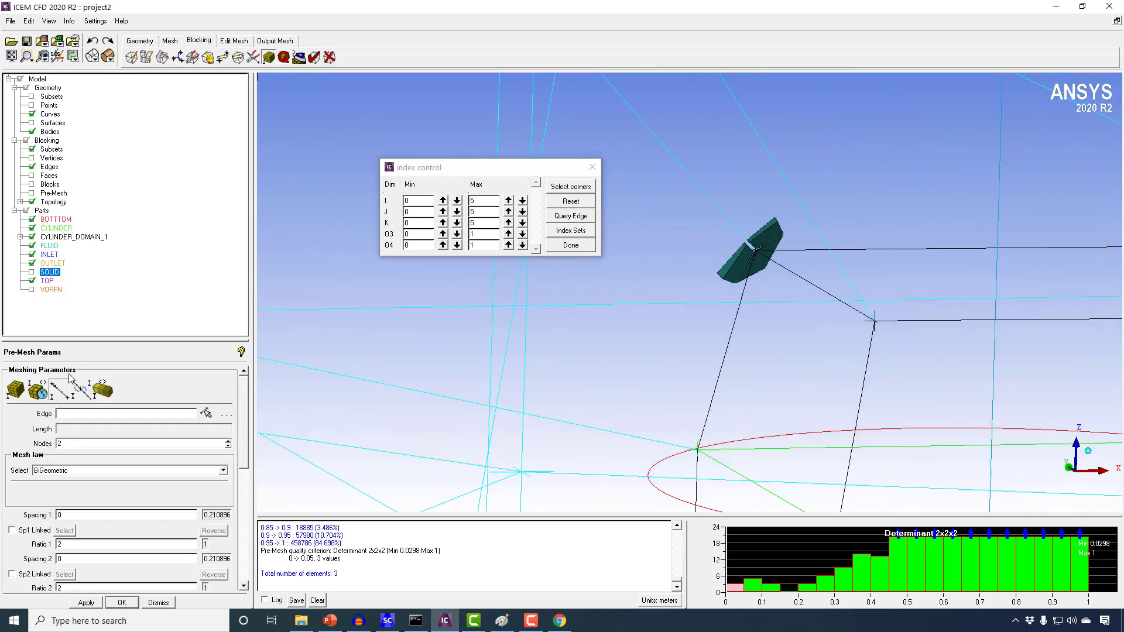
{"action": "left_click", "coordinate": [708, 208]}
{"action": "left_click", "coordinate": [86, 603]}
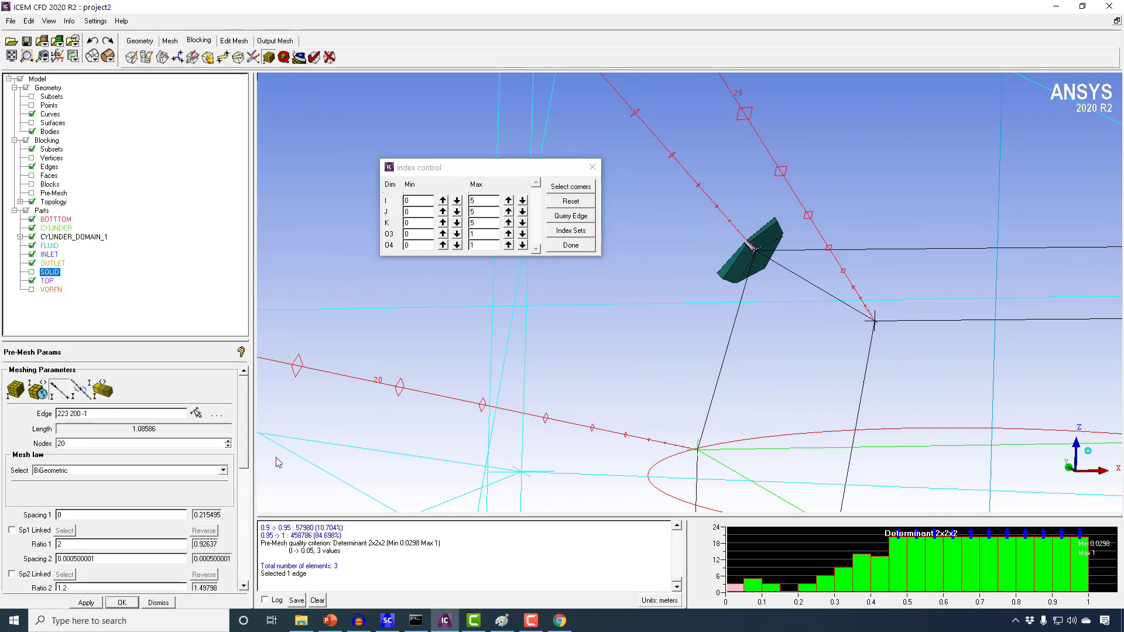
{"action": "scroll", "coordinate": [176, 468], "scroll_direction": "down", "scroll_amount": 4}
Step: Replot the quality histogram from a recomputed pre-mesh and examine the elements in its lowest bar
{"action": "right_click", "coordinate": [793, 551]}
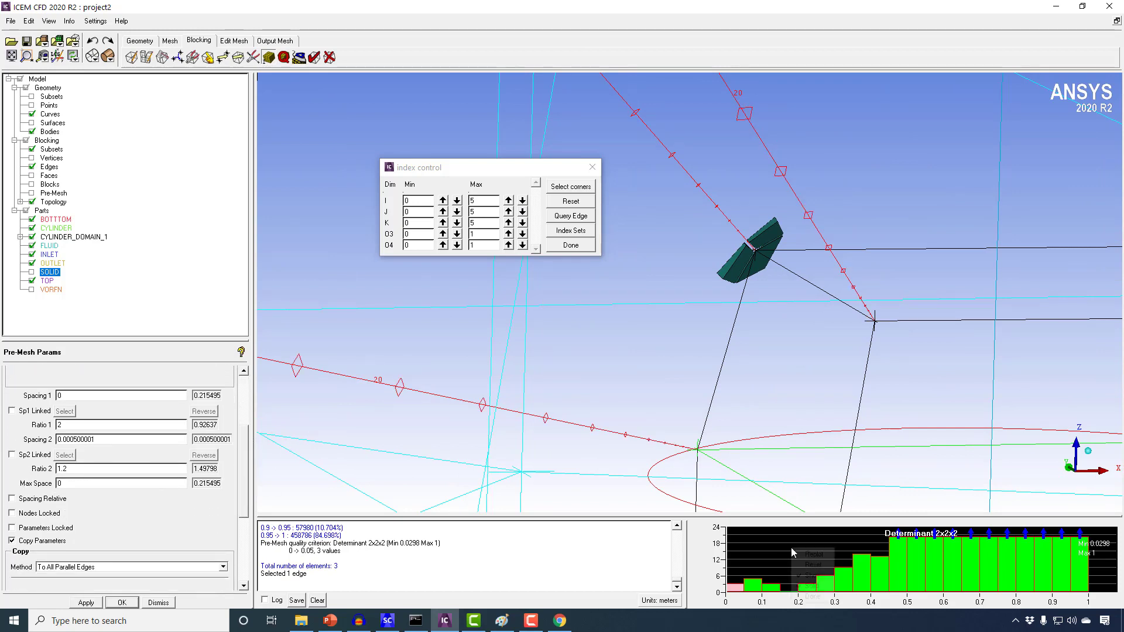
{"action": "left_click", "coordinate": [812, 554]}
{"action": "left_click", "coordinate": [309, 369]}
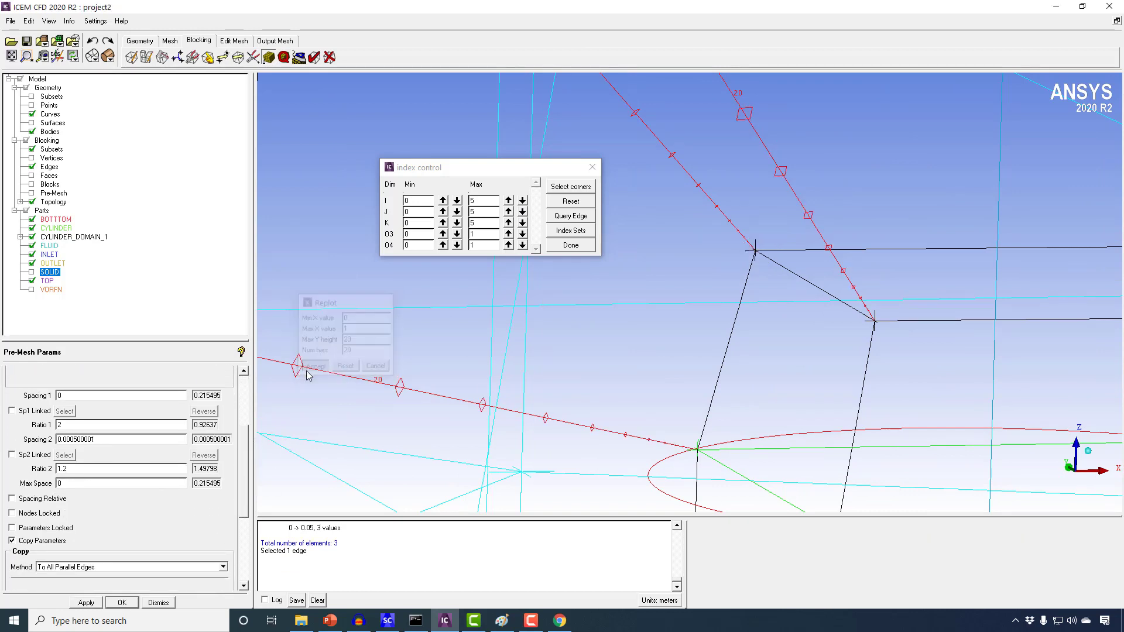
{"action": "left_click", "coordinate": [455, 375]}
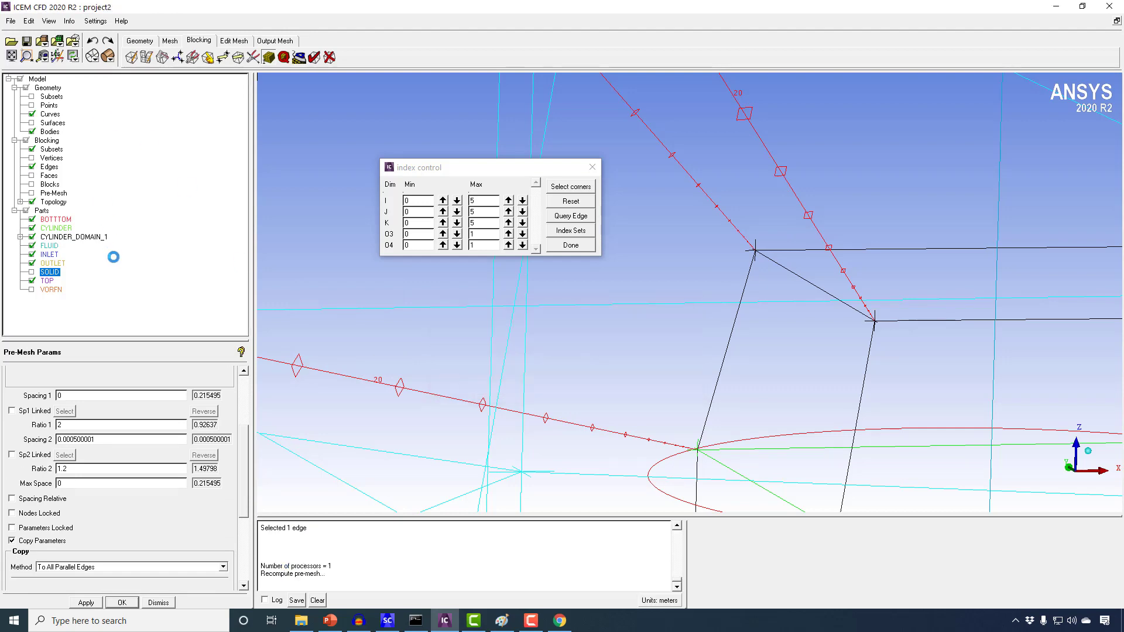
{"action": "left_click", "coordinate": [967, 574]}
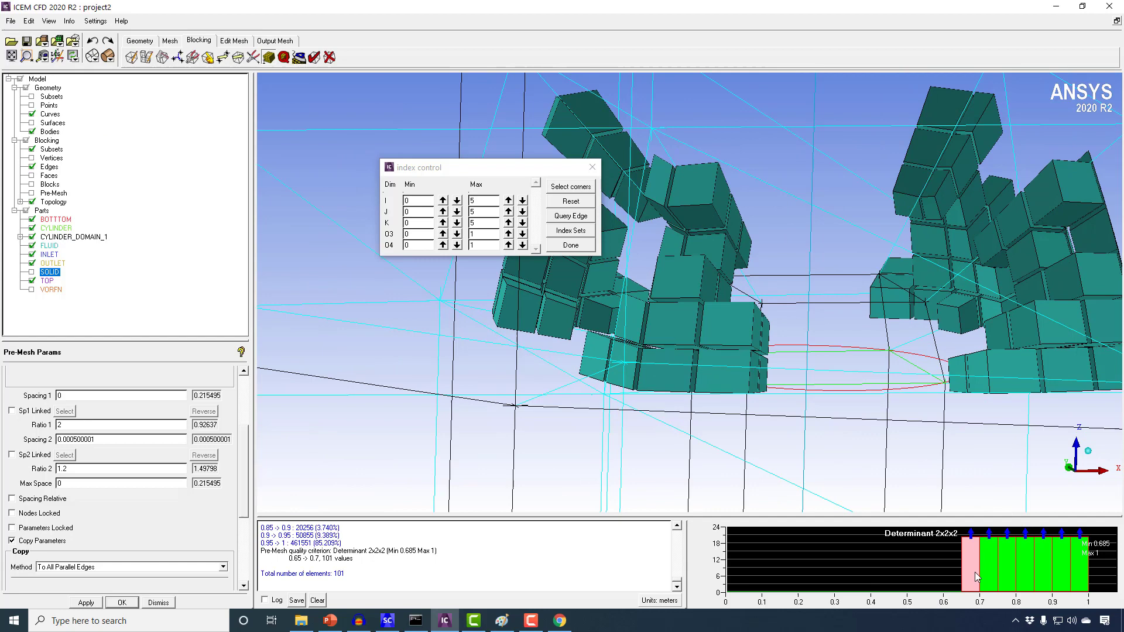
{"action": "left_click", "coordinate": [968, 575]}
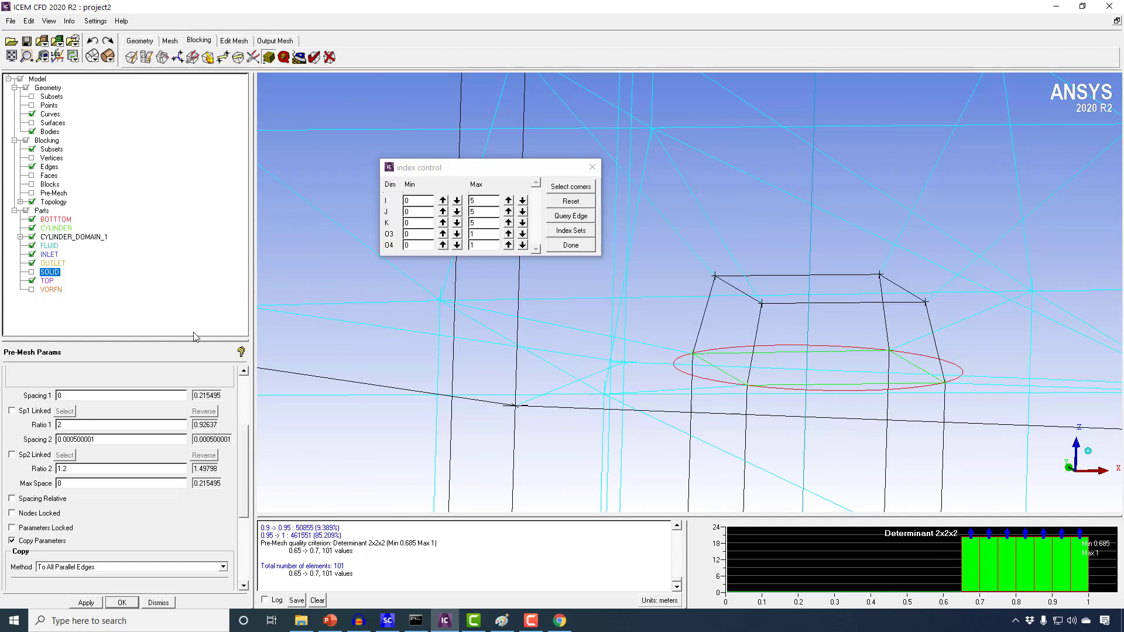
Step: Show and recompute the pre-mesh, and replot the quality histogram from 0 to 1 with a maximum height of 20 and 20 bars
{"action": "left_click", "coordinate": [32, 193]}
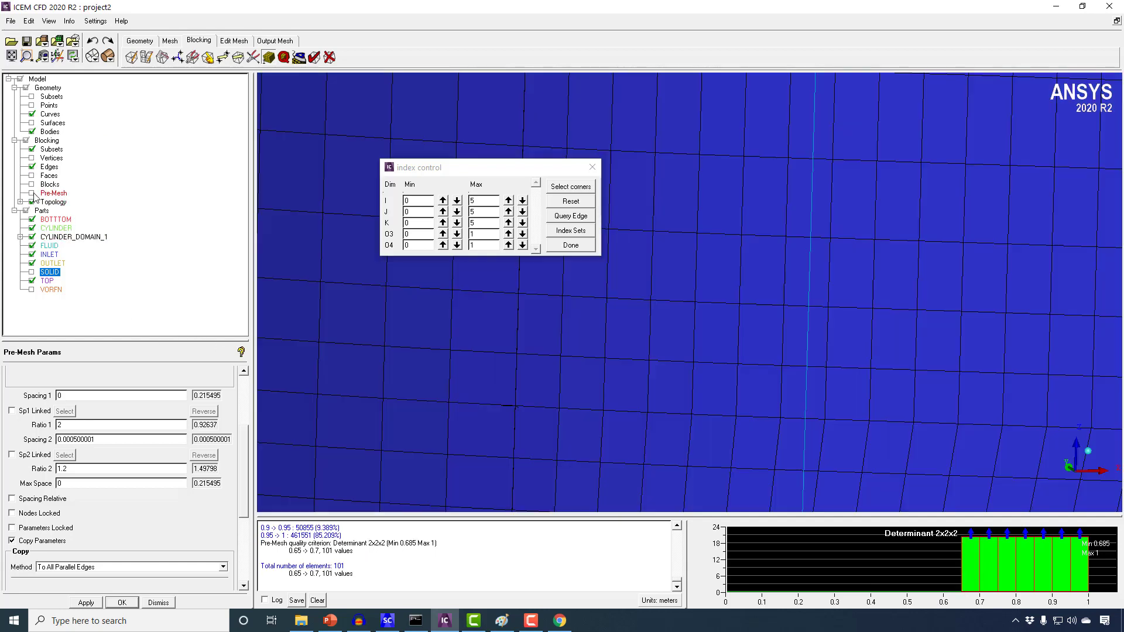
{"action": "right_click", "coordinate": [47, 197]}
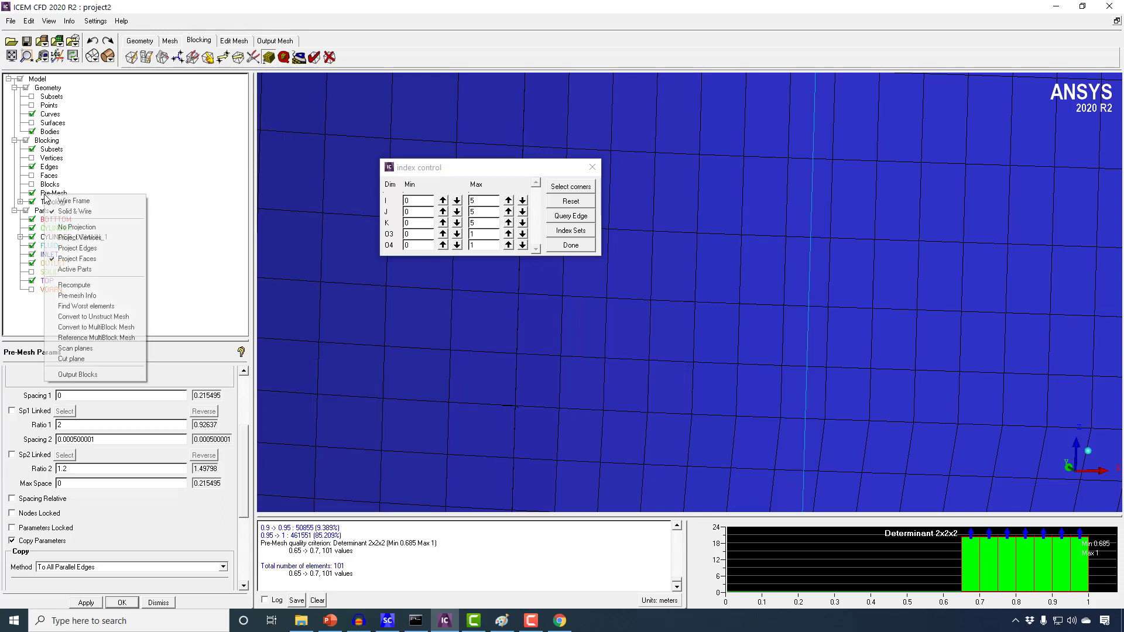
{"action": "left_click", "coordinate": [73, 286]}
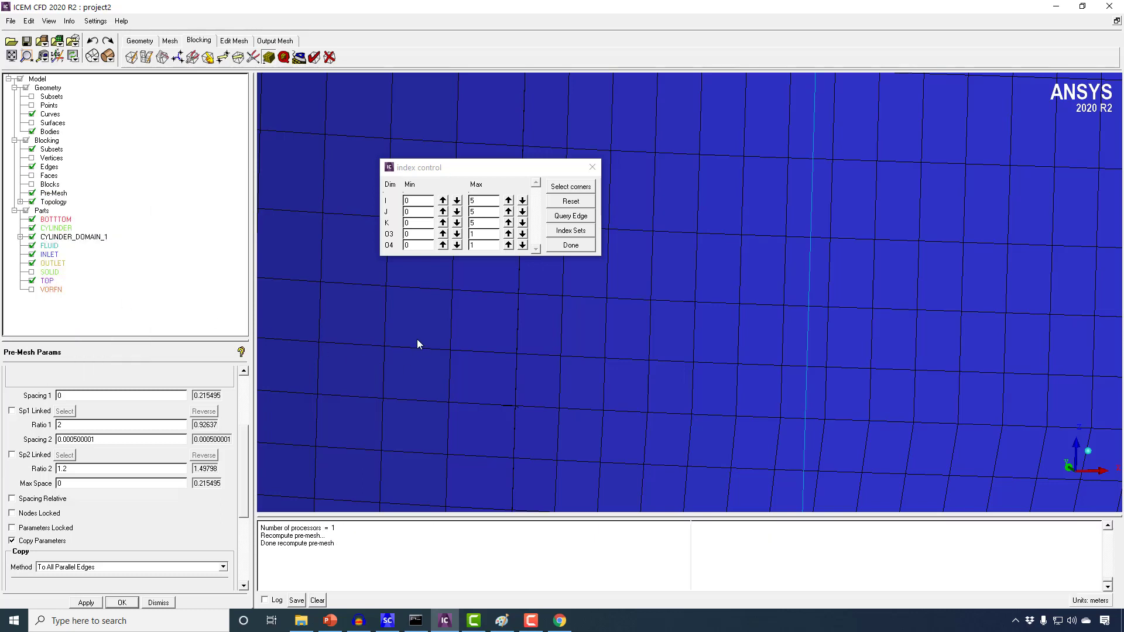
{"action": "right_click", "coordinate": [899, 560]}
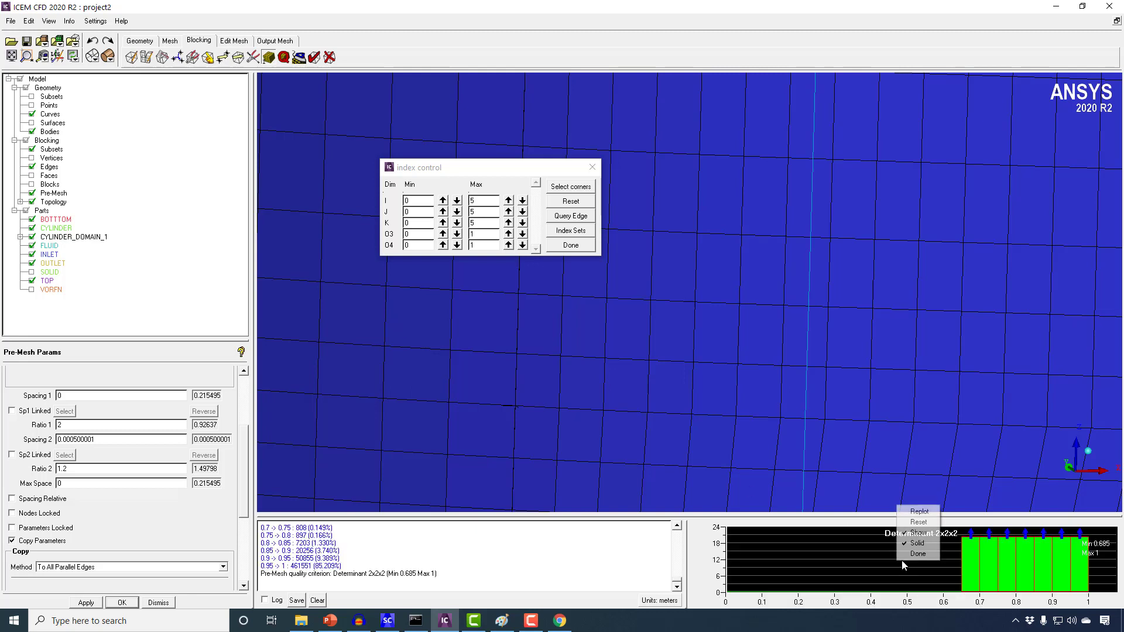
{"action": "left_click", "coordinate": [910, 508]}
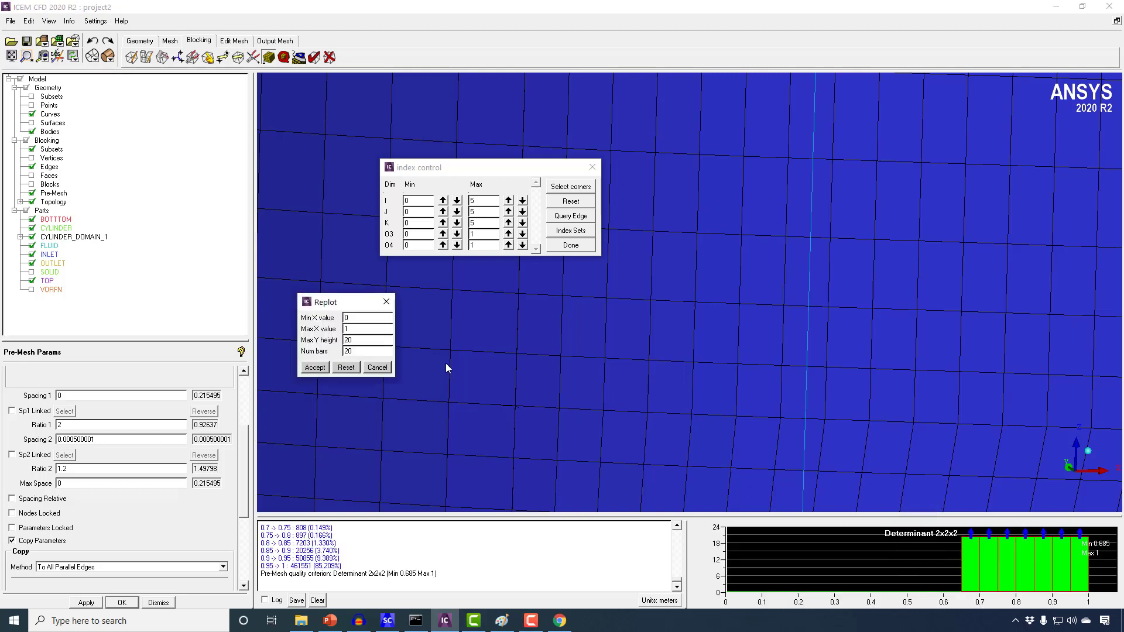
{"action": "left_click", "coordinate": [315, 368]}
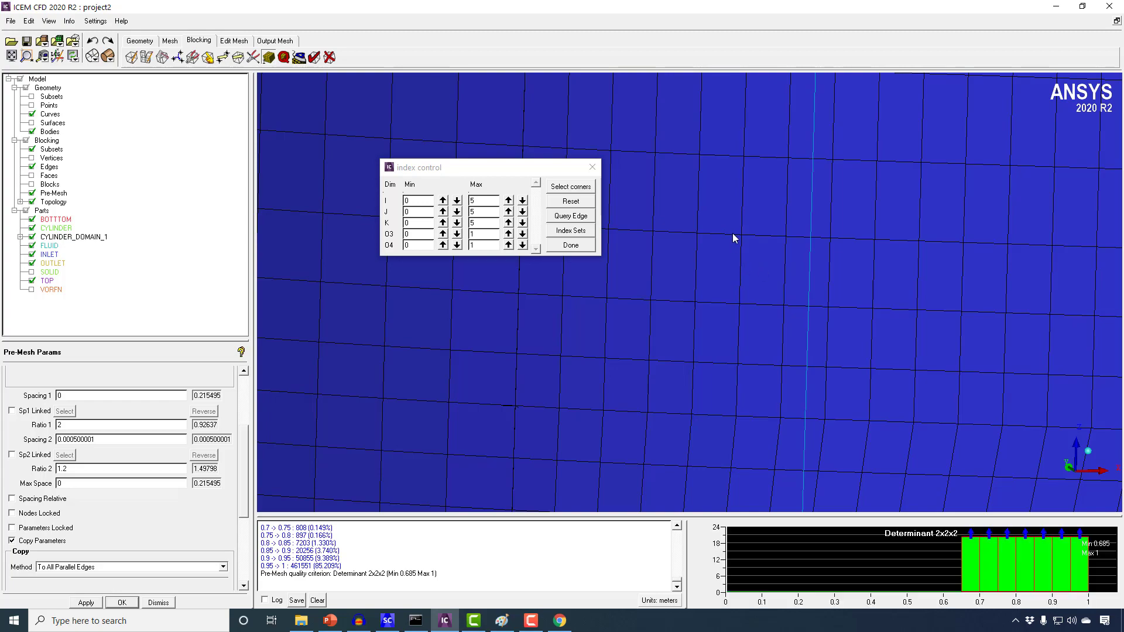
Step: Hide the INLET, OUTLET and TOP parts and the blocking edges to expose the mesh around the cylinder
{"action": "right_click_drag", "start_coordinate": [733, 233], "coordinate": [655, 274]}
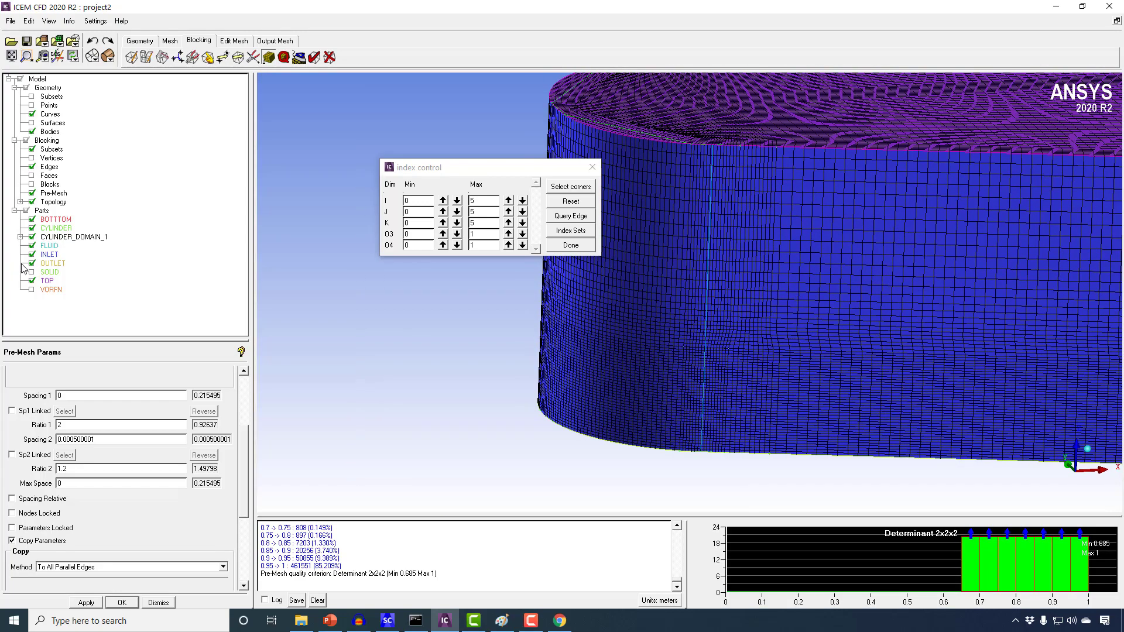
{"action": "left_click", "coordinate": [31, 255]}
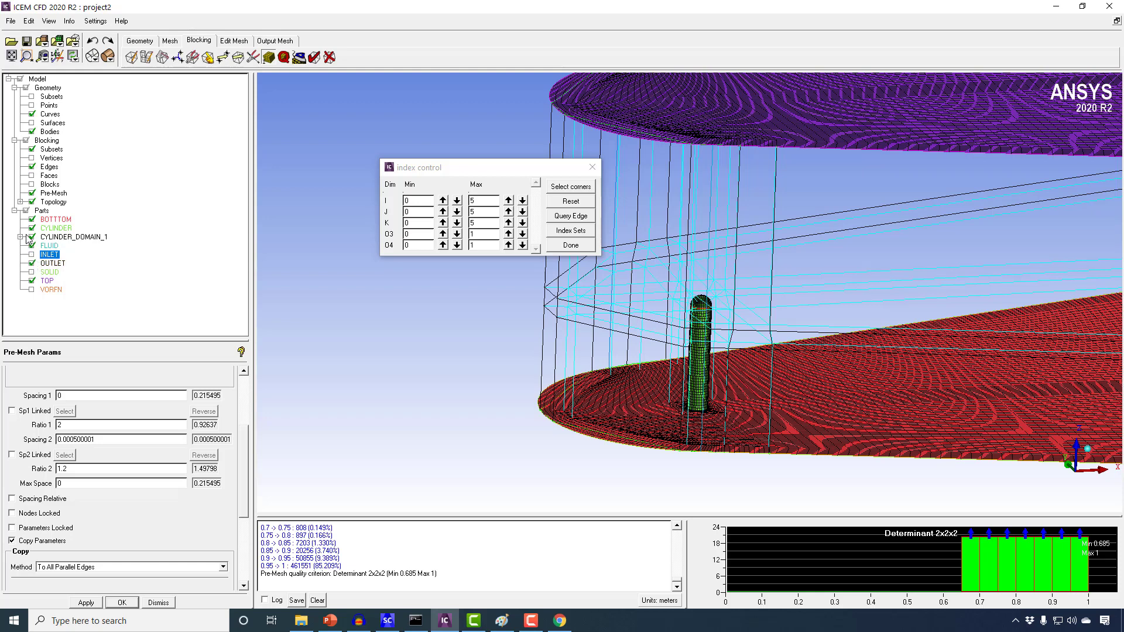
{"action": "left_click", "coordinate": [31, 263]}
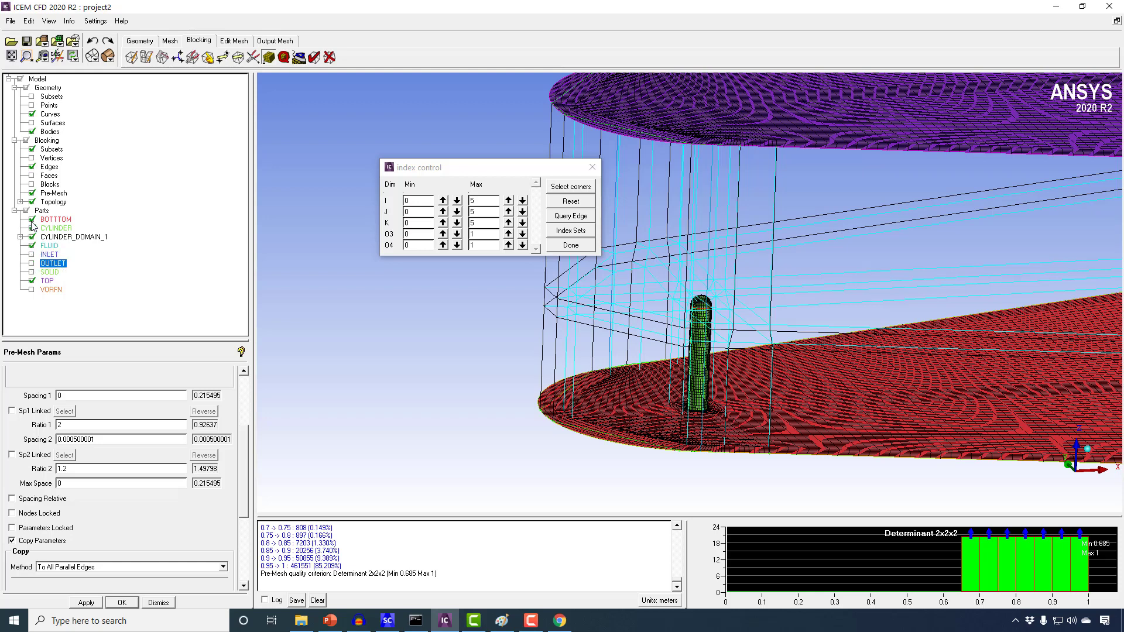
{"action": "left_click", "coordinate": [31, 281]}
{"action": "left_click", "coordinate": [32, 167]}
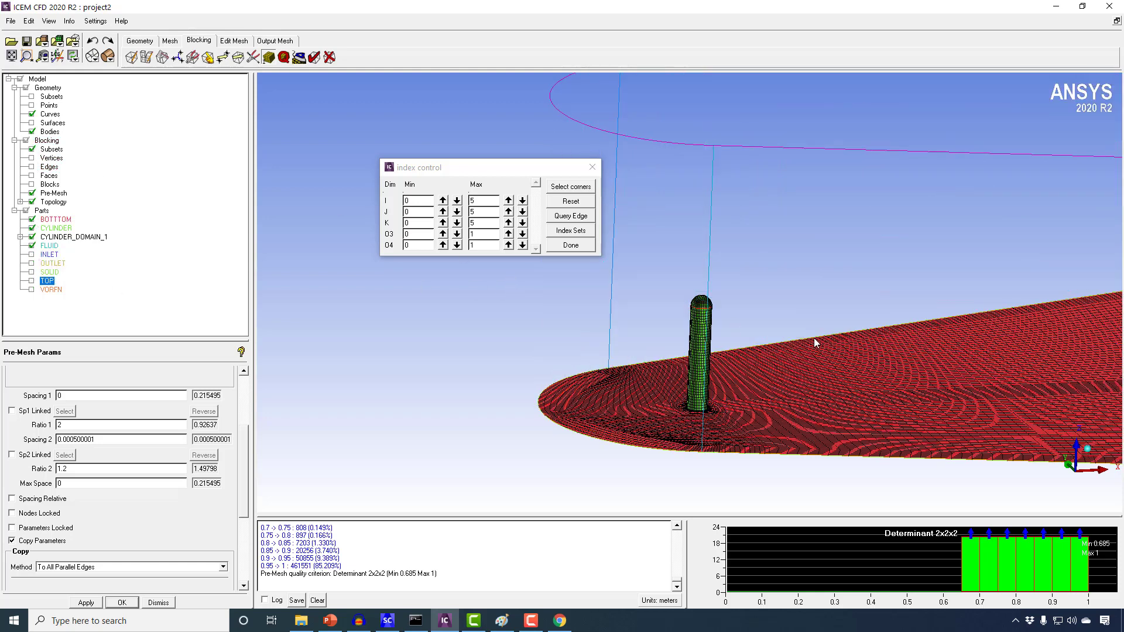
Step: Hide the geometry curves, move the index control dialog aside and examine the surface mesh on the cylinder and the surrounding floor
{"action": "scroll", "coordinate": [94, 164], "scroll_direction": "up", "scroll_amount": 5}
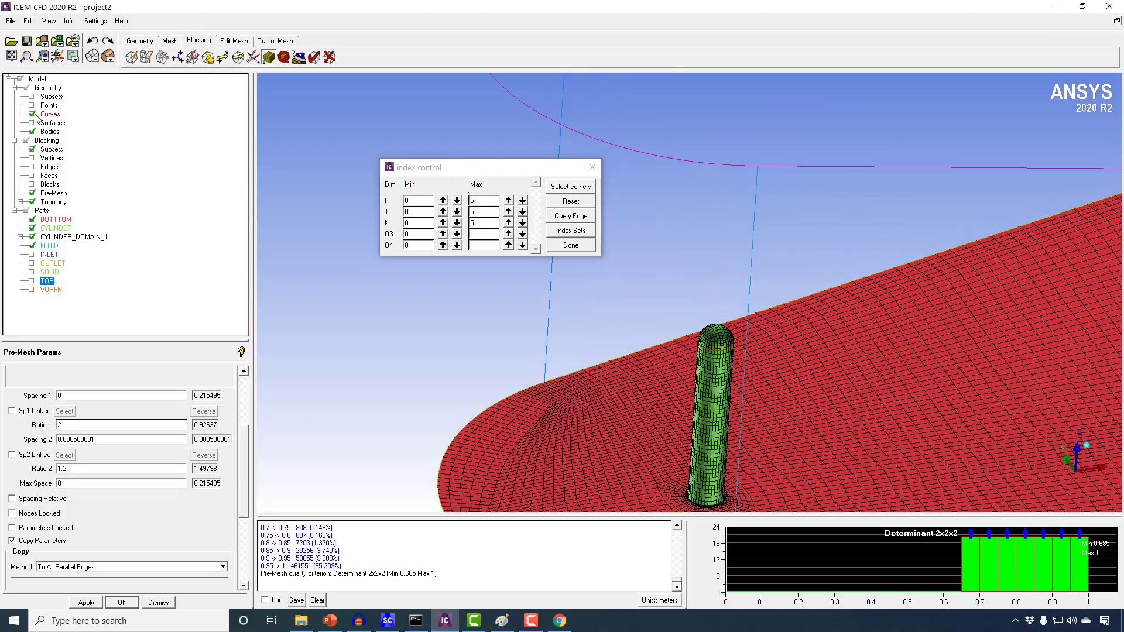
{"action": "left_click", "coordinate": [32, 114]}
{"action": "mouse_move", "coordinate": [602, 367]}
{"action": "left_mouse_down"}
{"action": "mouse_move", "coordinate": [631, 325]}
{"action": "mouse_move", "coordinate": [651, 461]}
{"action": "mouse_move", "coordinate": [620, 381]}
{"action": "left_mouse_up"}
{"action": "left_click_drag", "start_coordinate": [507, 172], "coordinate": [327, 170]}
{"action": "left_click_drag", "start_coordinate": [594, 315], "coordinate": [554, 266]}
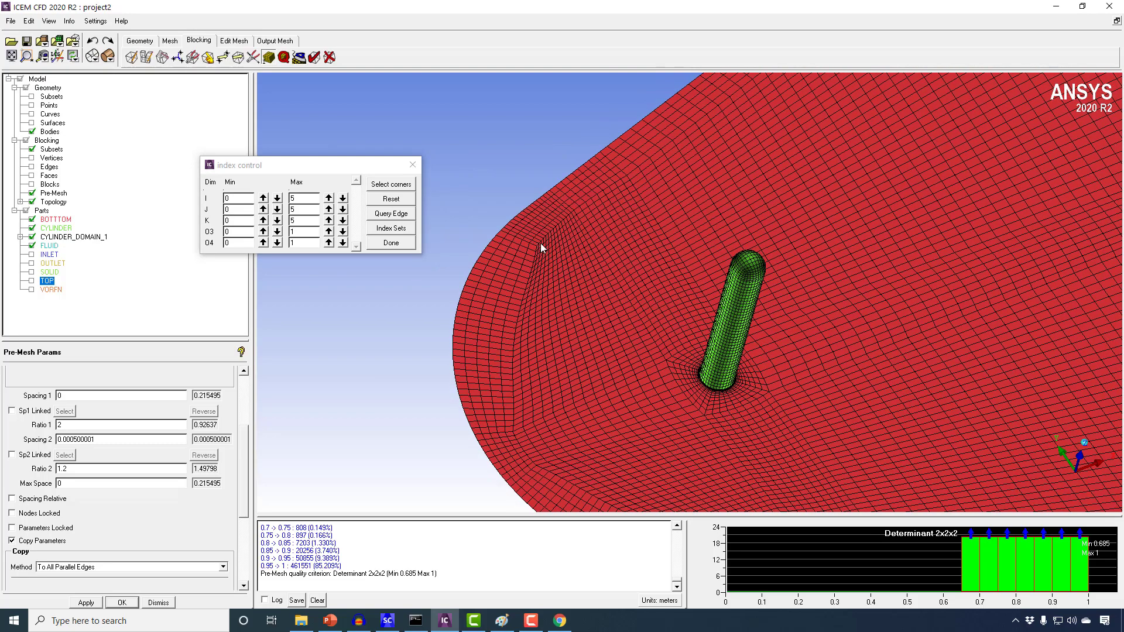